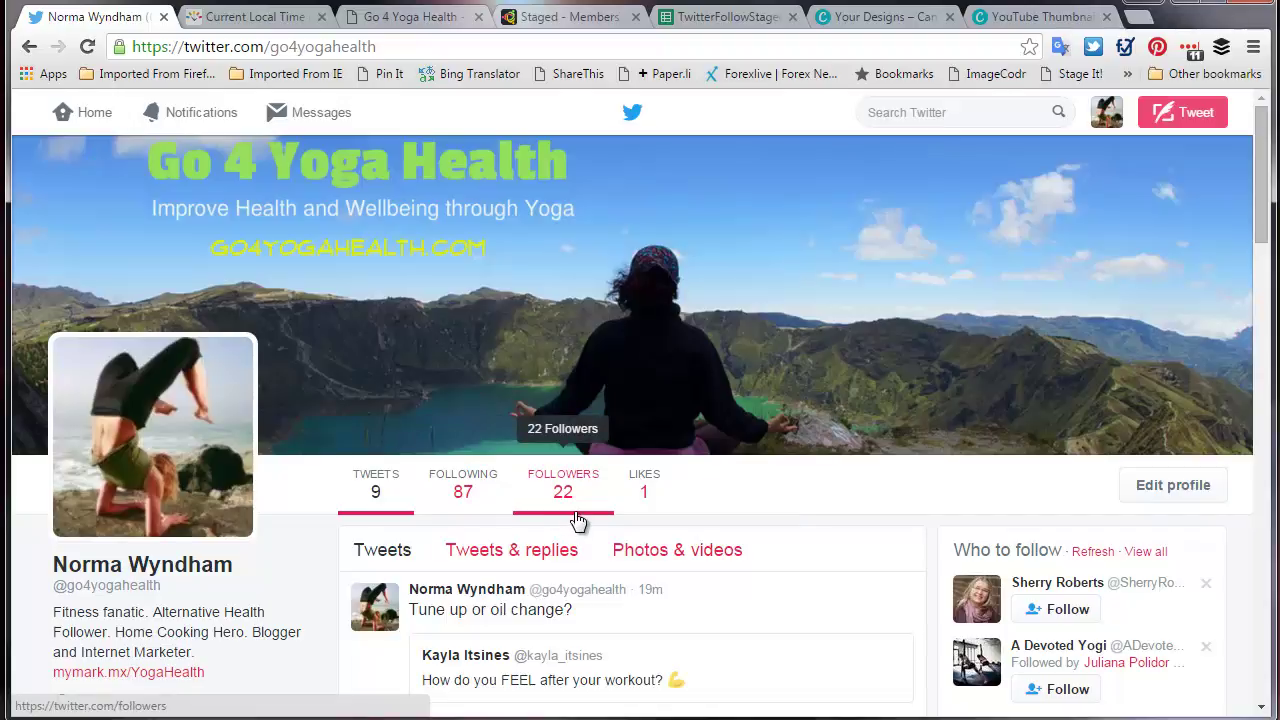
# In the TwitterFollowStaged spreadsheet, enter 22 as the Go4YogaHealth follower count in the 18/02/2016 row, checking it against the Twitter profile.
pyautogui.click(725, 18)
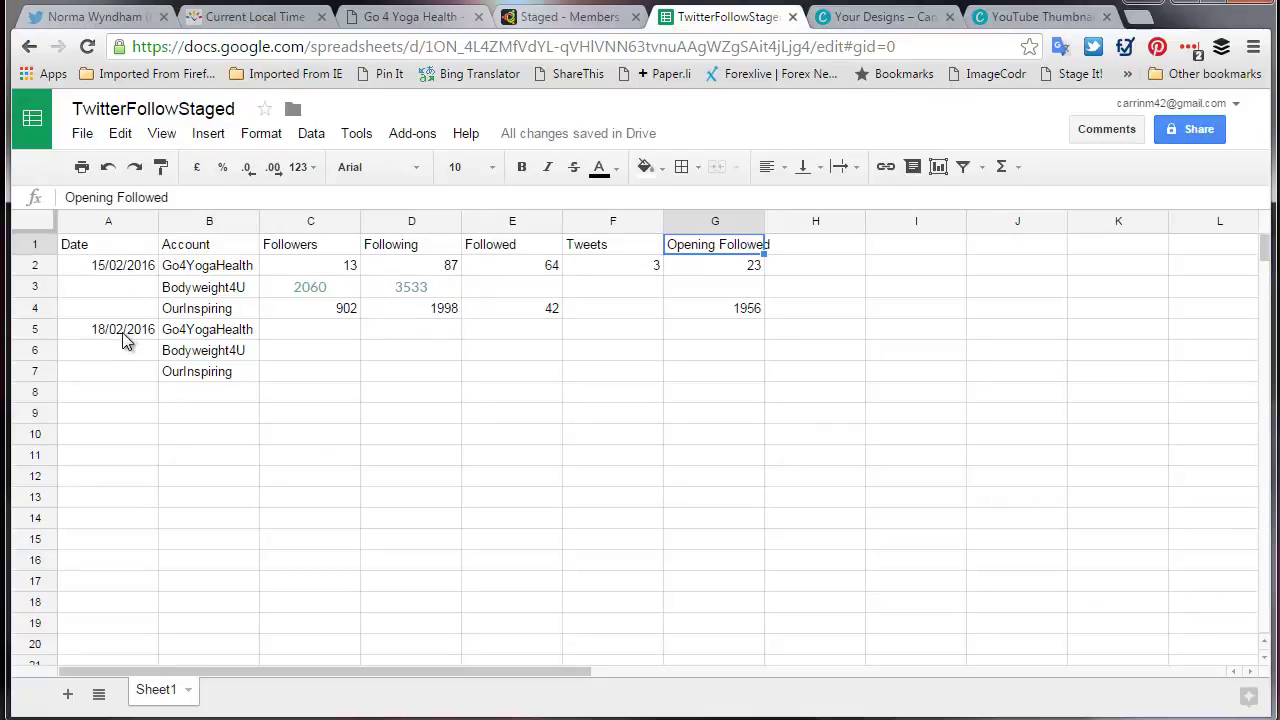
pyautogui.click(435, 339)
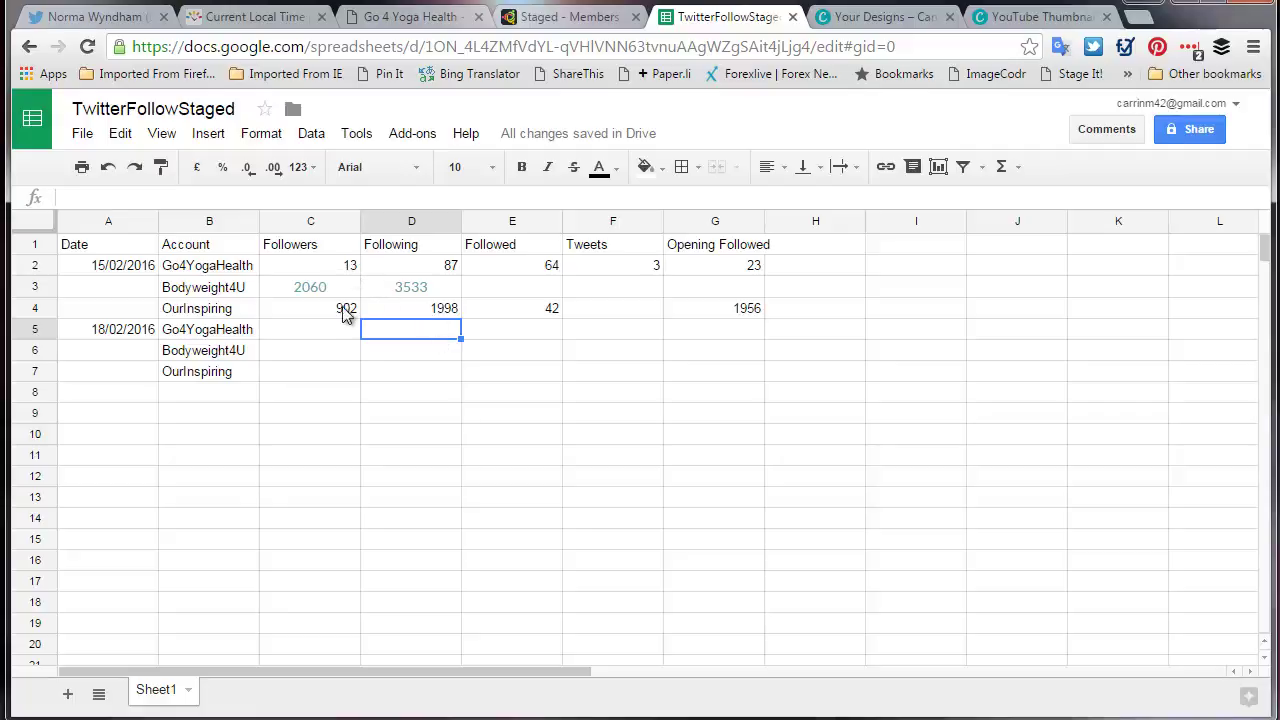
pyautogui.click(339, 337)
pyautogui.write('21')
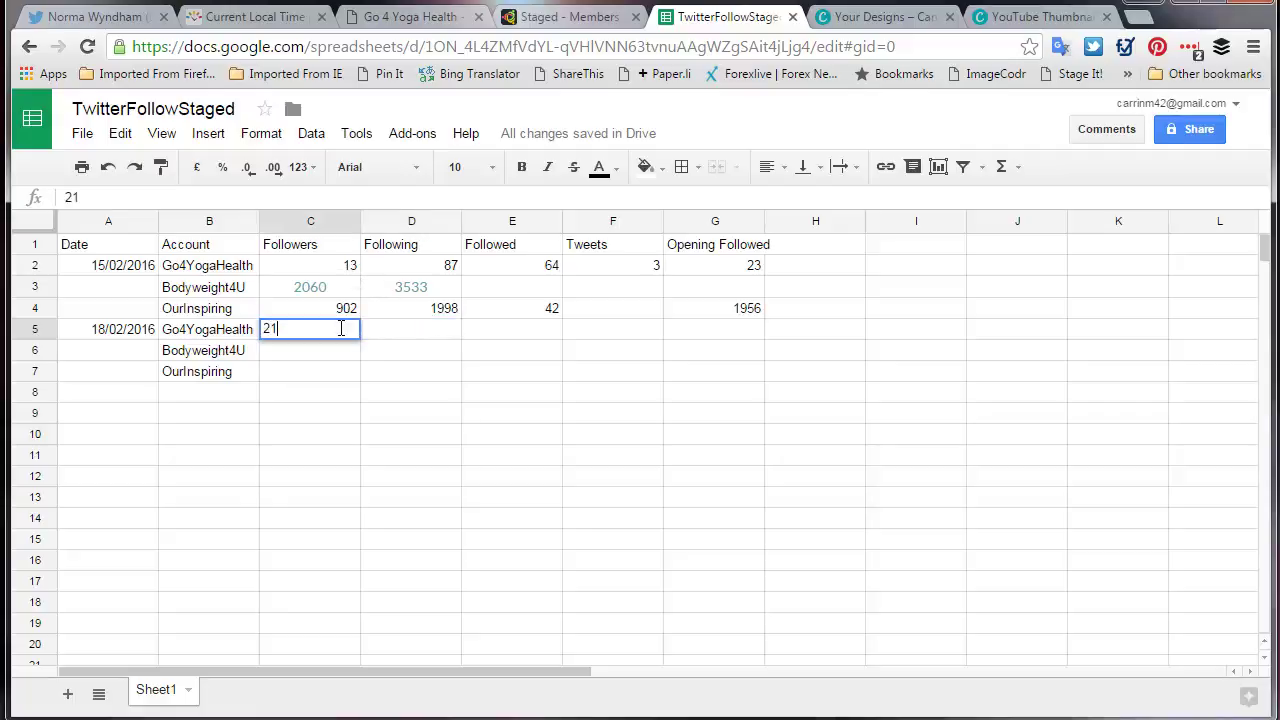
pyautogui.click(112, 22)
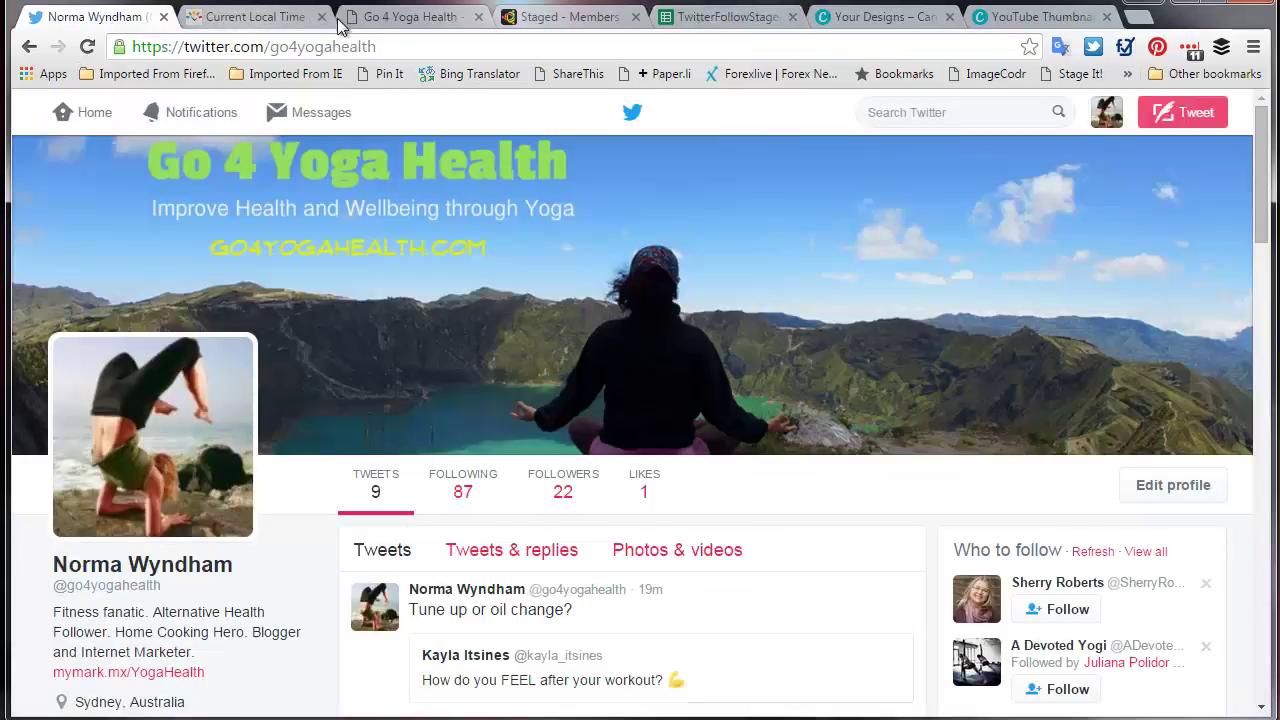
pyautogui.click(718, 17)
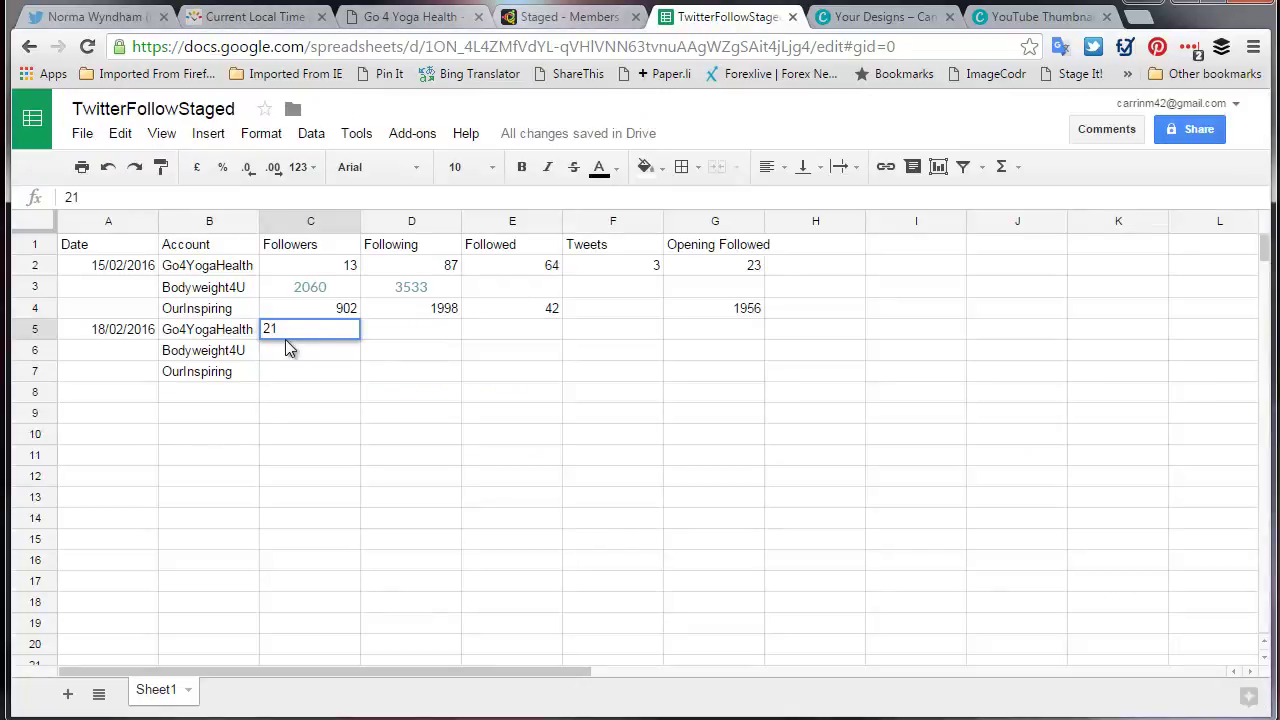
pyautogui.press('BackSpace')
pyautogui.write('2')
pyautogui.press('Tab')
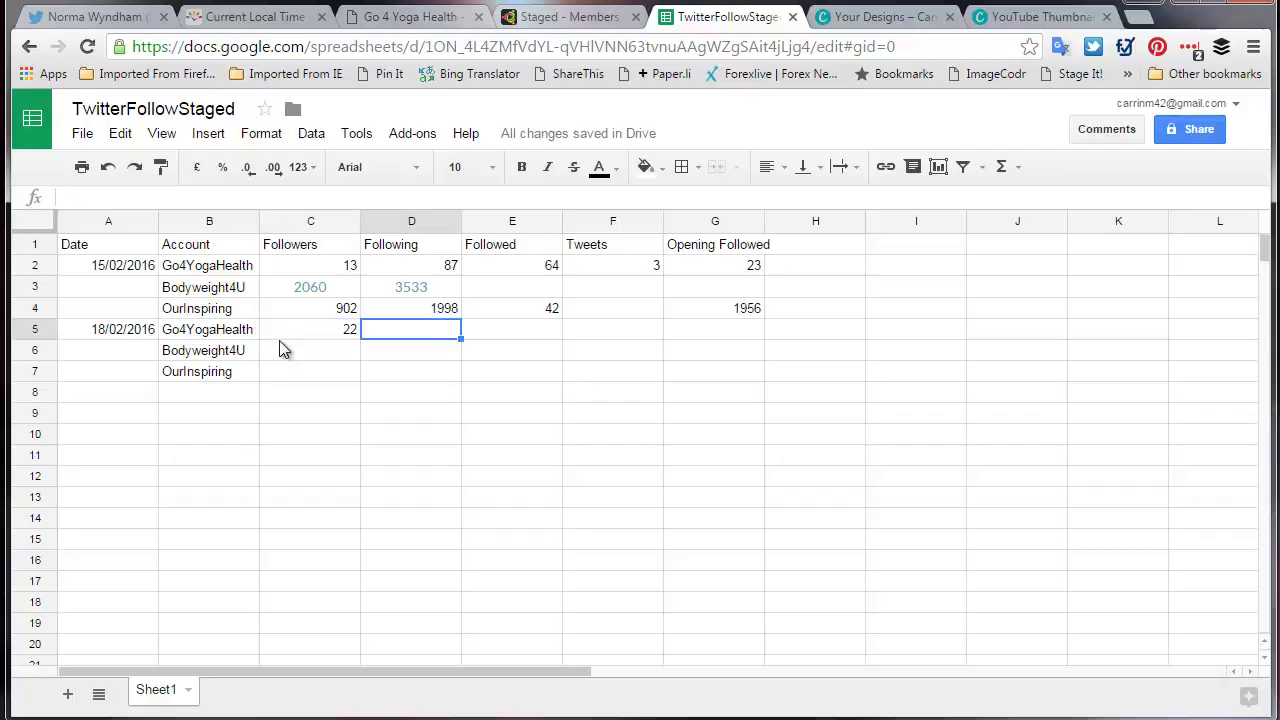
# Enter 9 as the tweet count for Go4YogaHealth in the 18/02/2016 row.
pyautogui.click(640, 338)
pyautogui.write('9')
pyautogui.press('Return')
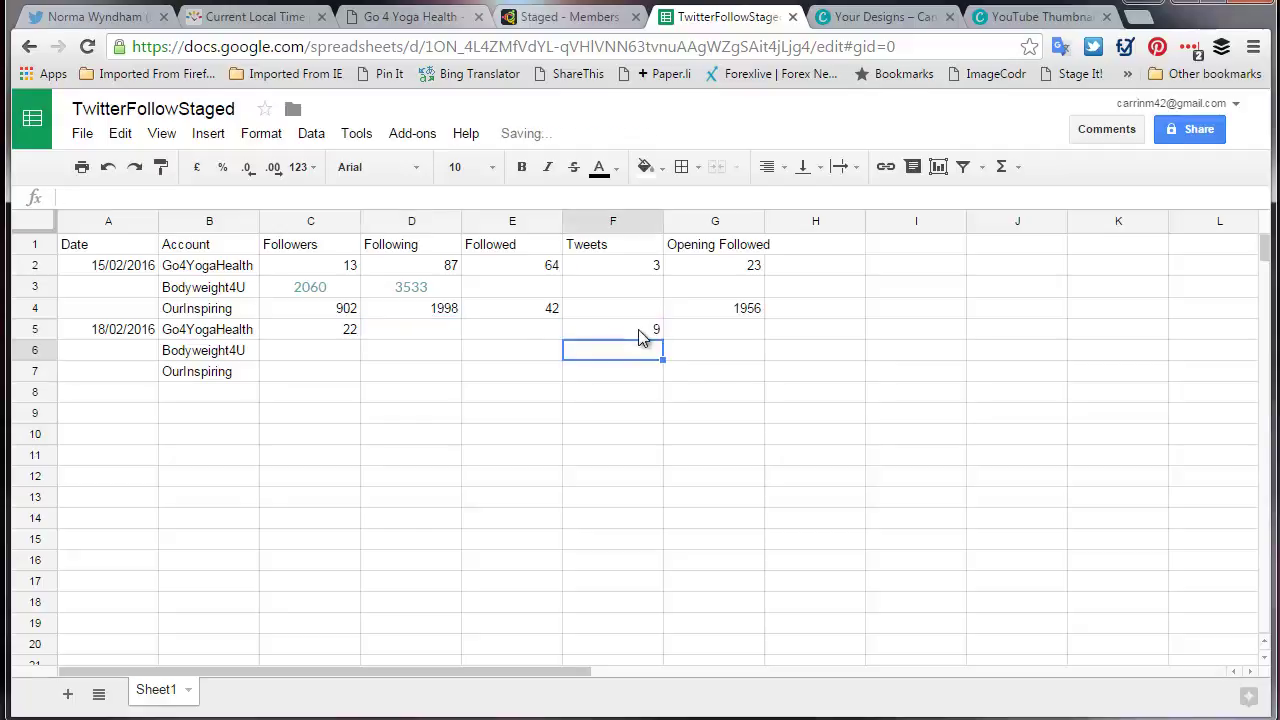
# Switch to the go4yogahealth Twitter profile and review its posted tweets, from the Feb 15 tweet up to the newest ones.
pyautogui.click(101, 25)
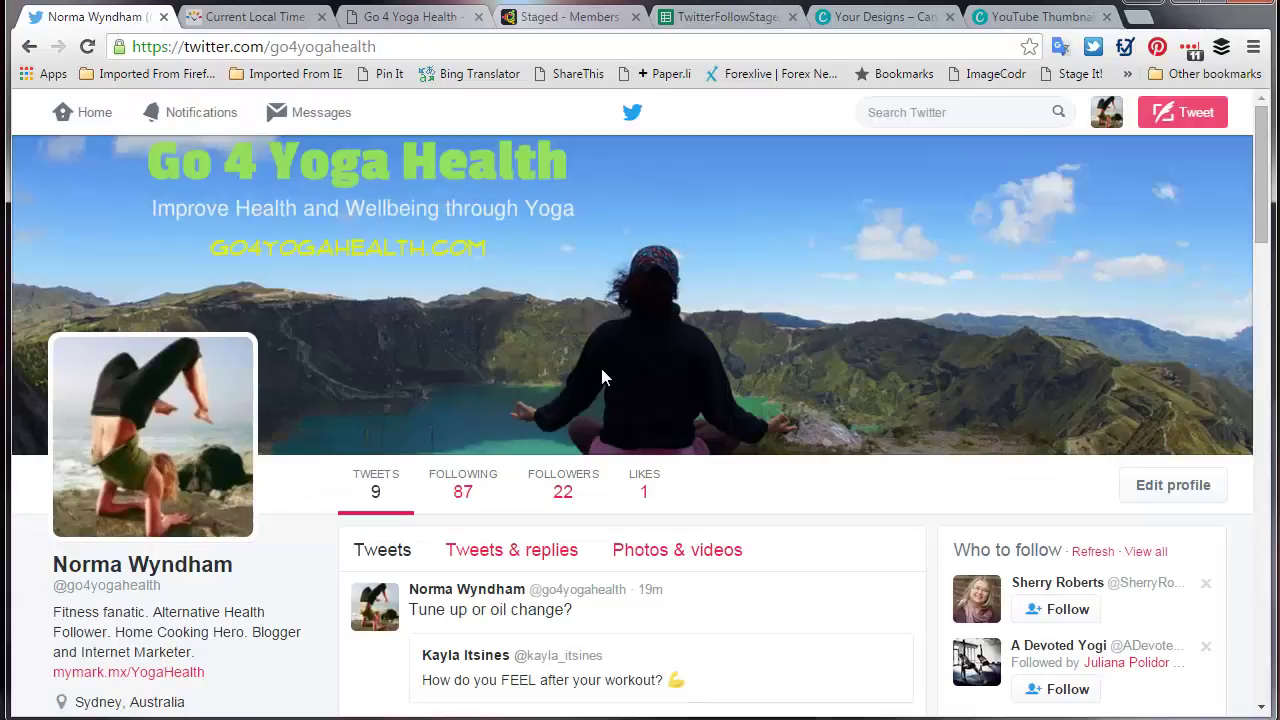
pyautogui.scroll(-3, 601, 377)
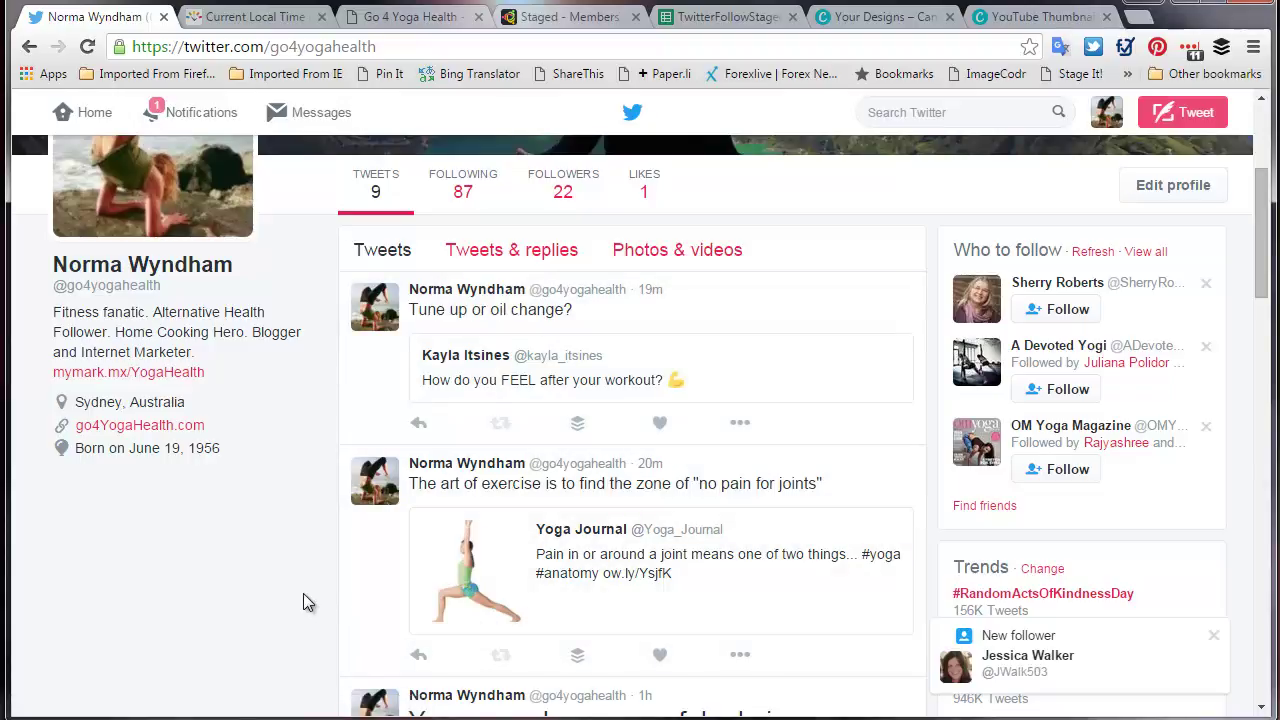
pyautogui.scroll(-9, 304, 596)
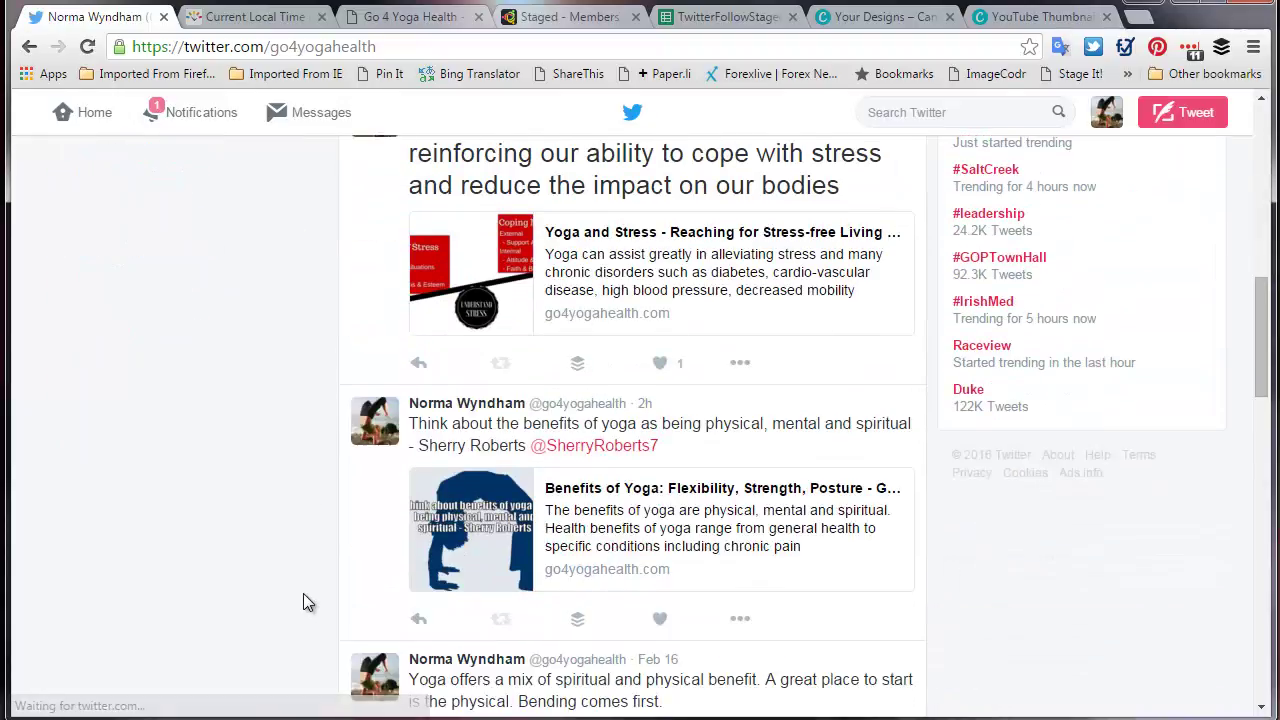
pyautogui.scroll(-4, 304, 596)
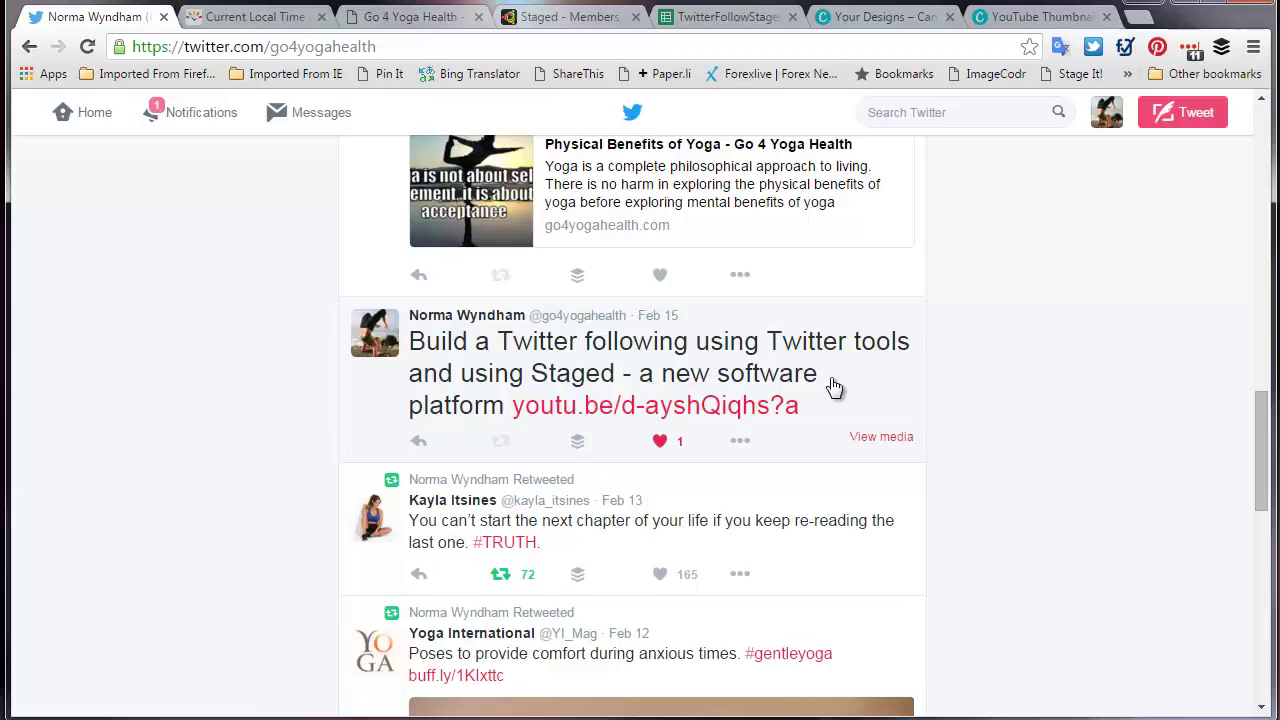
pyautogui.scroll(2, 831, 386)
pyautogui.scroll(-2, 831, 386)
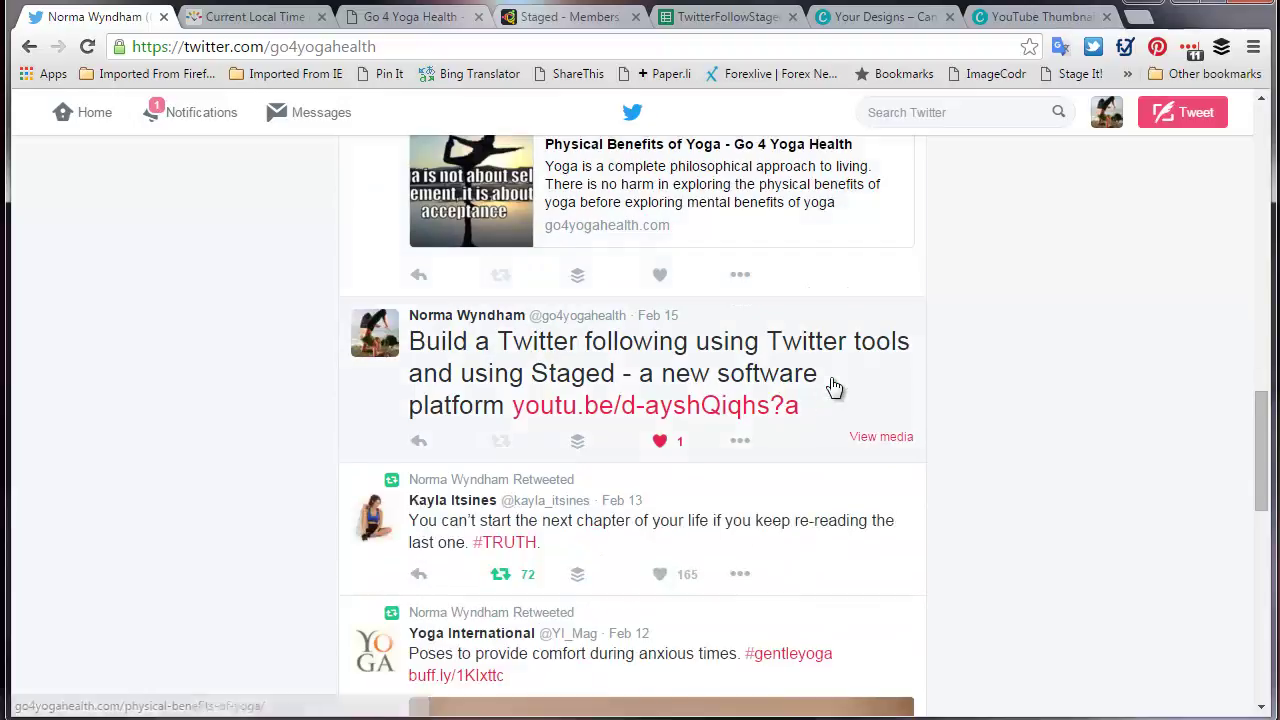
pyautogui.scroll(2, 849, 363)
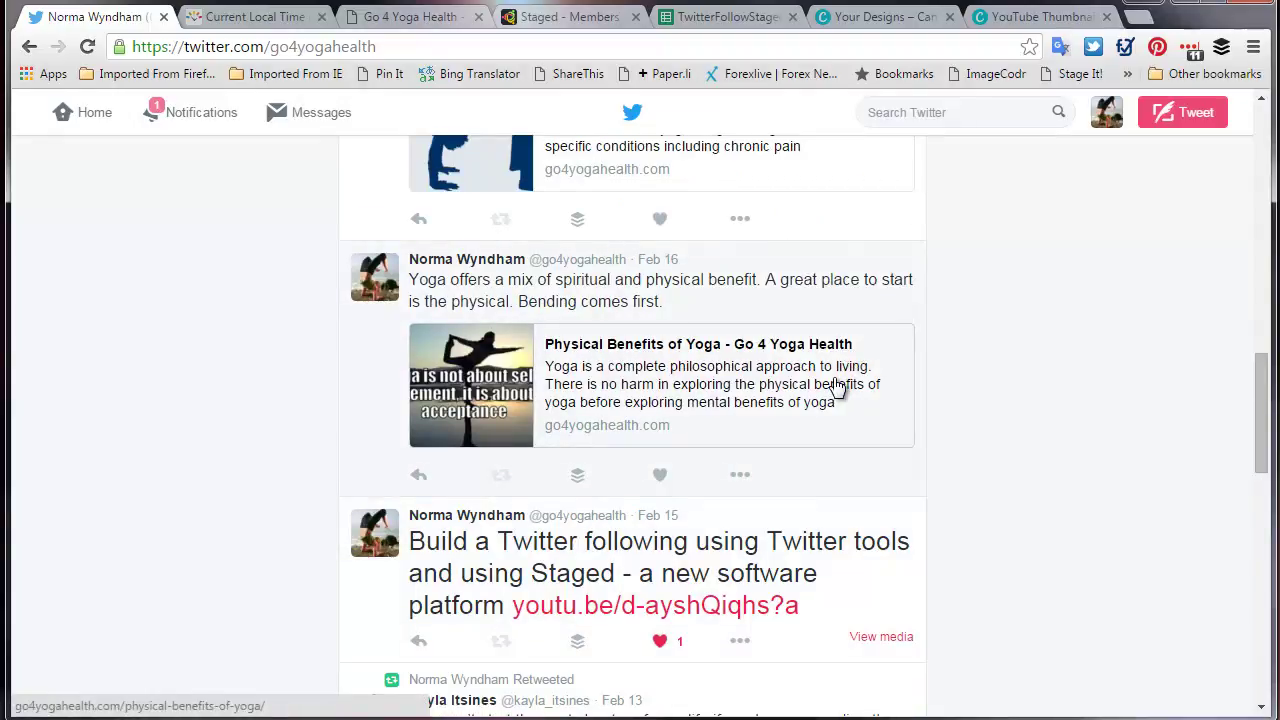
pyautogui.scroll(4, 837, 387)
pyautogui.scroll(-2, 837, 387)
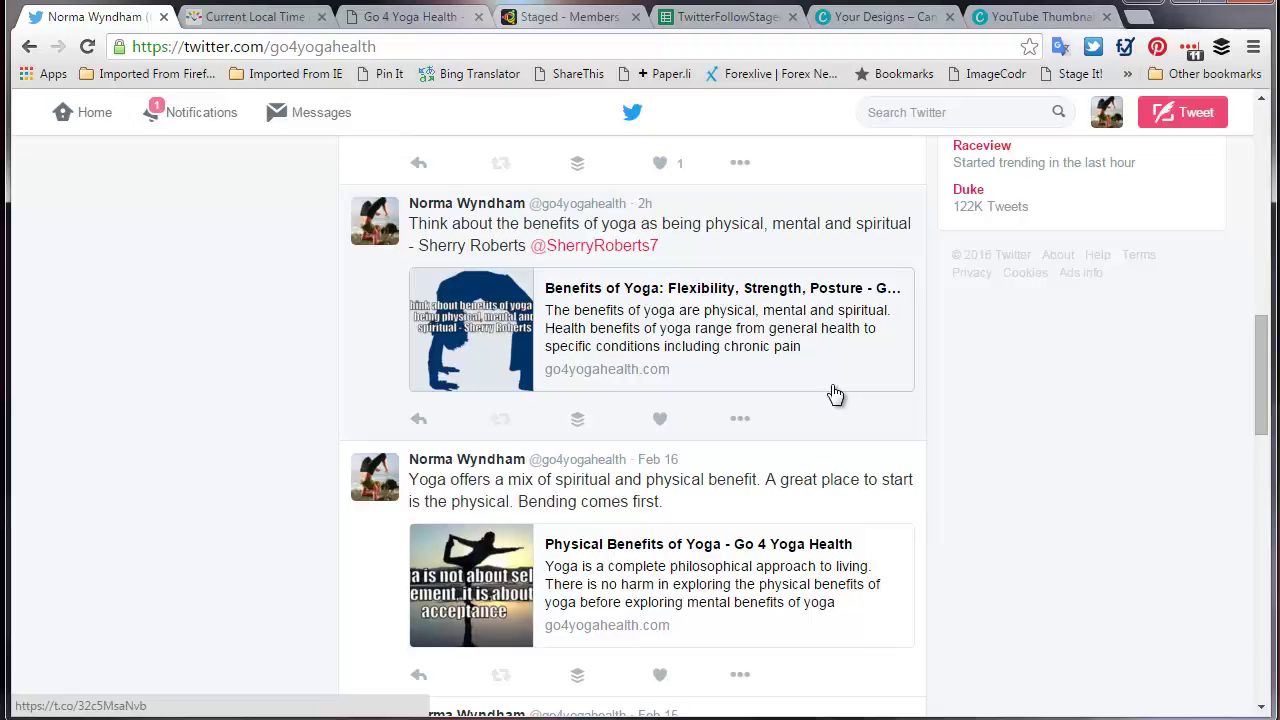
pyautogui.scroll(1, 835, 393)
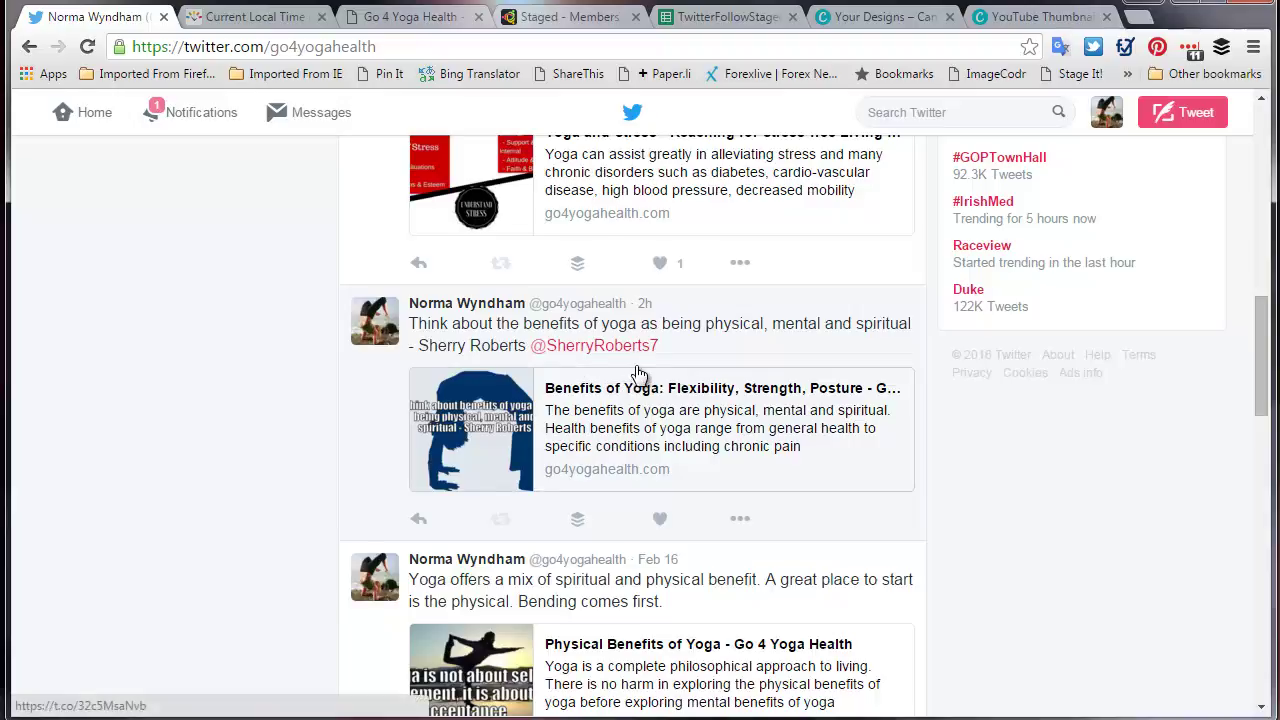
pyautogui.scroll(2, 643, 373)
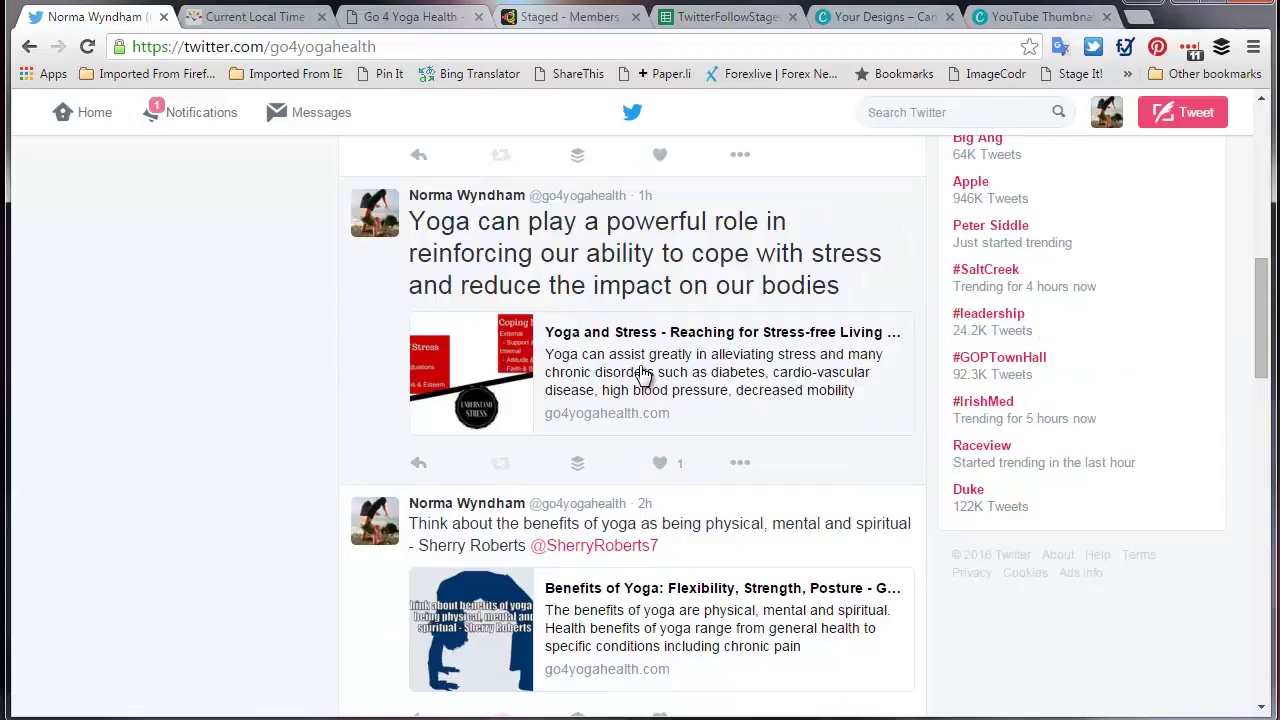
pyautogui.scroll(1, 643, 373)
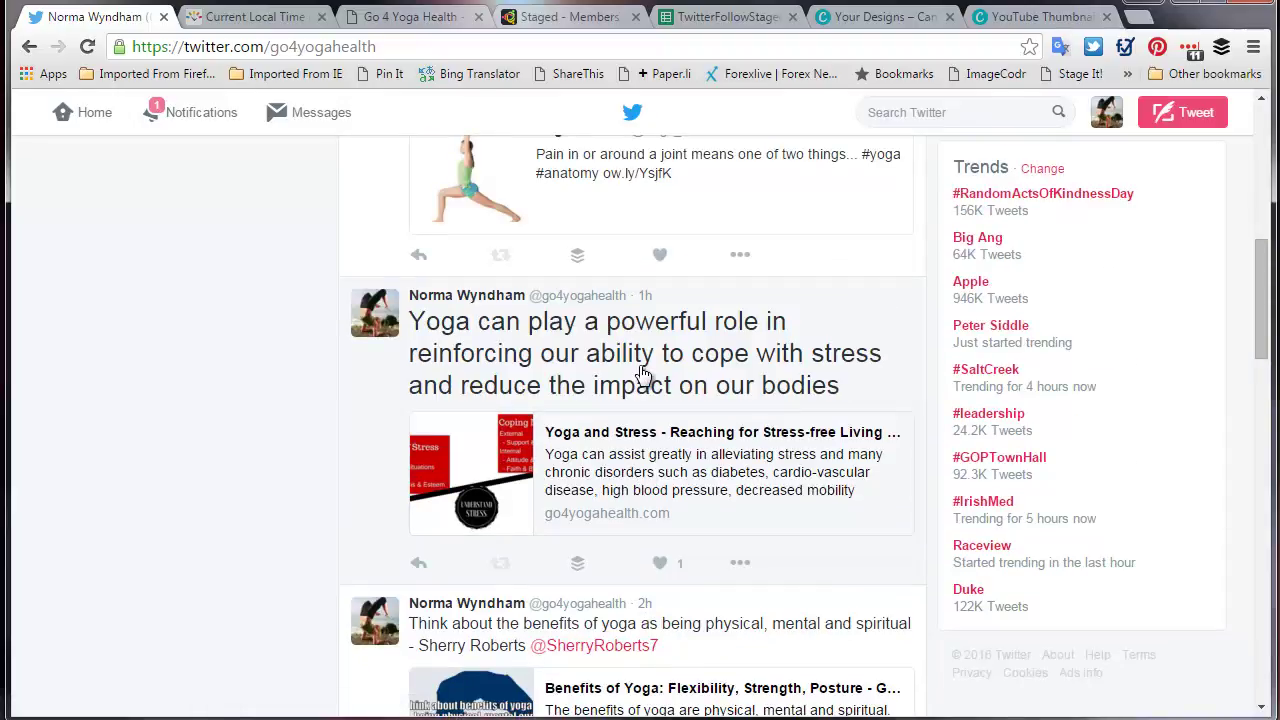
pyautogui.scroll(2, 762, 396)
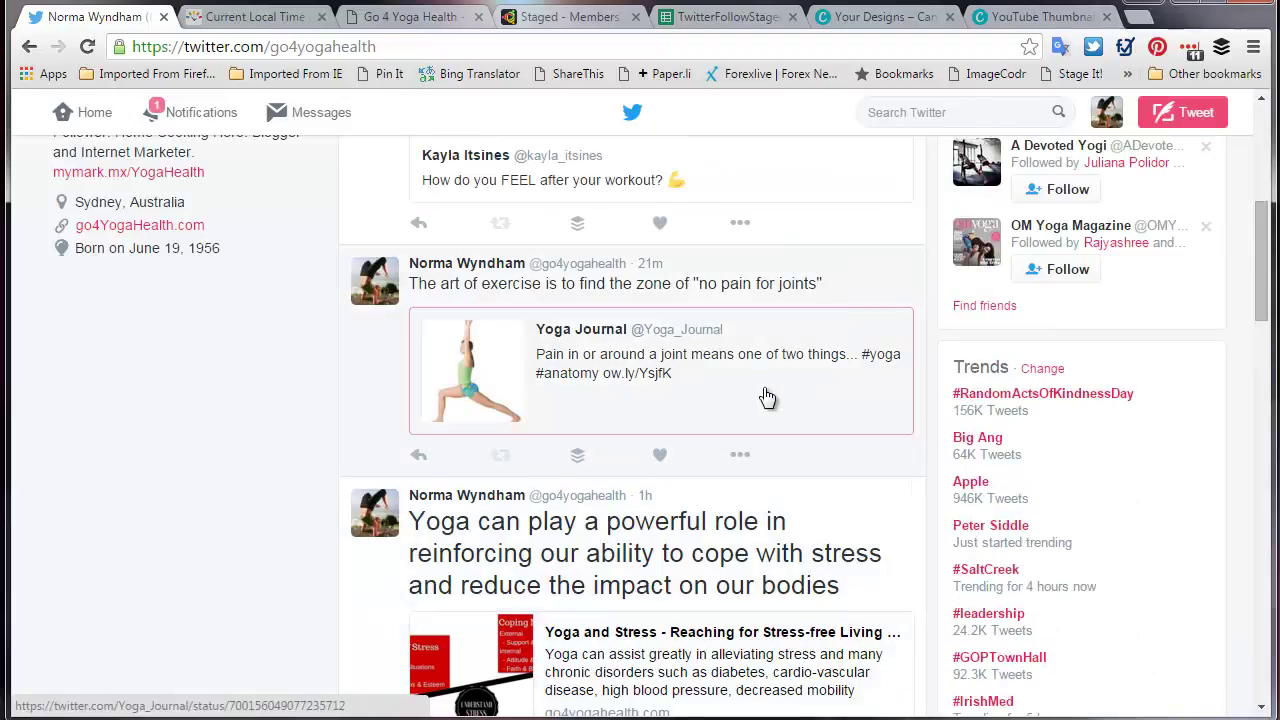
pyautogui.scroll(1, 833, 408)
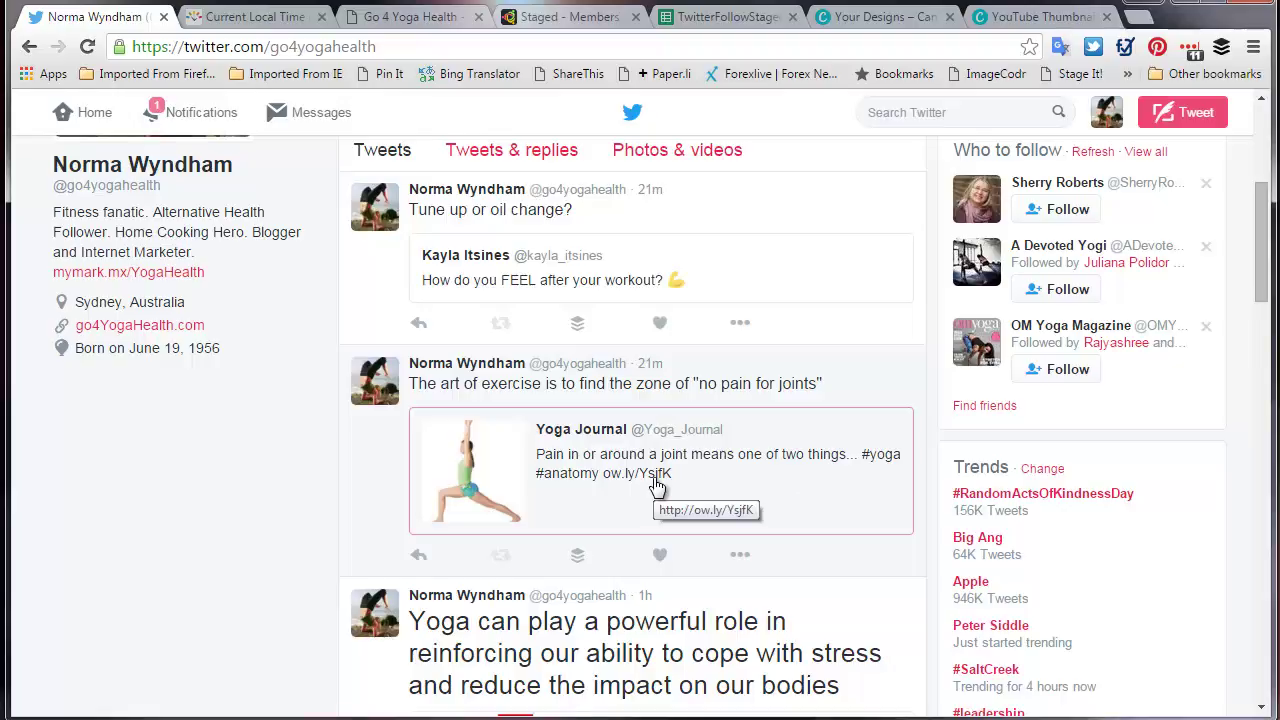
pyautogui.scroll(2, 655, 485)
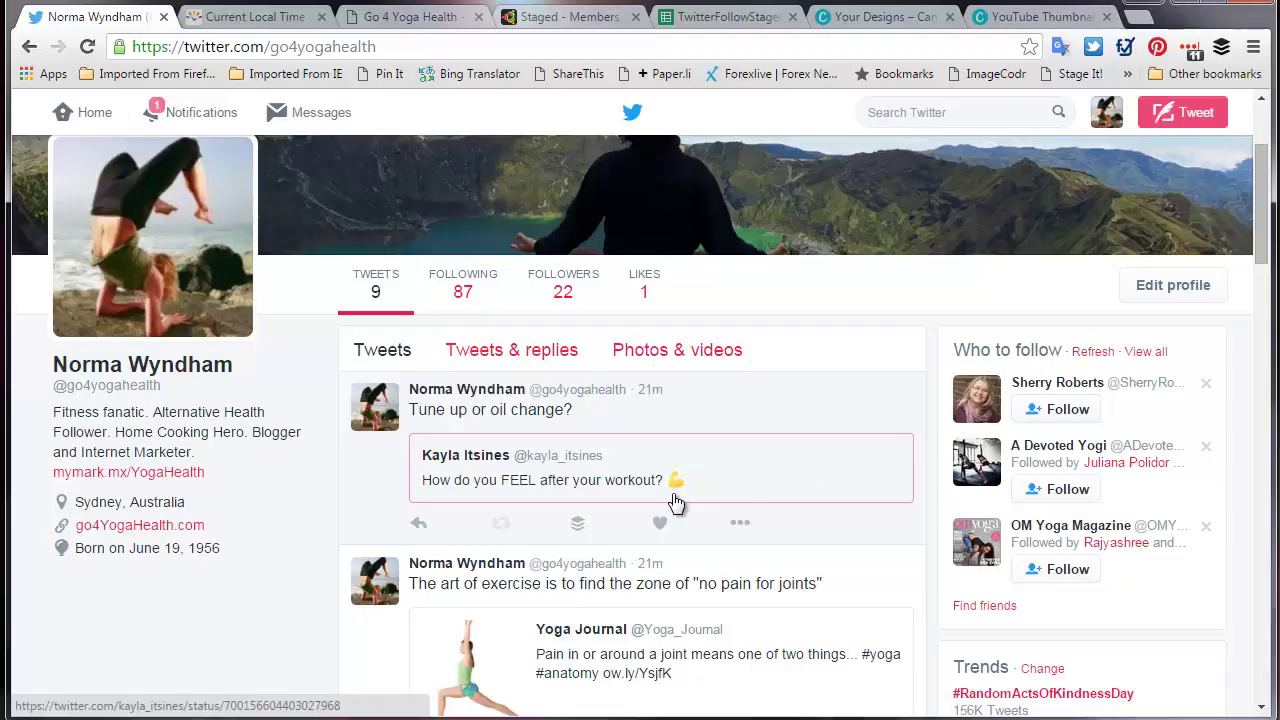
pyautogui.moveTo(580, 465)
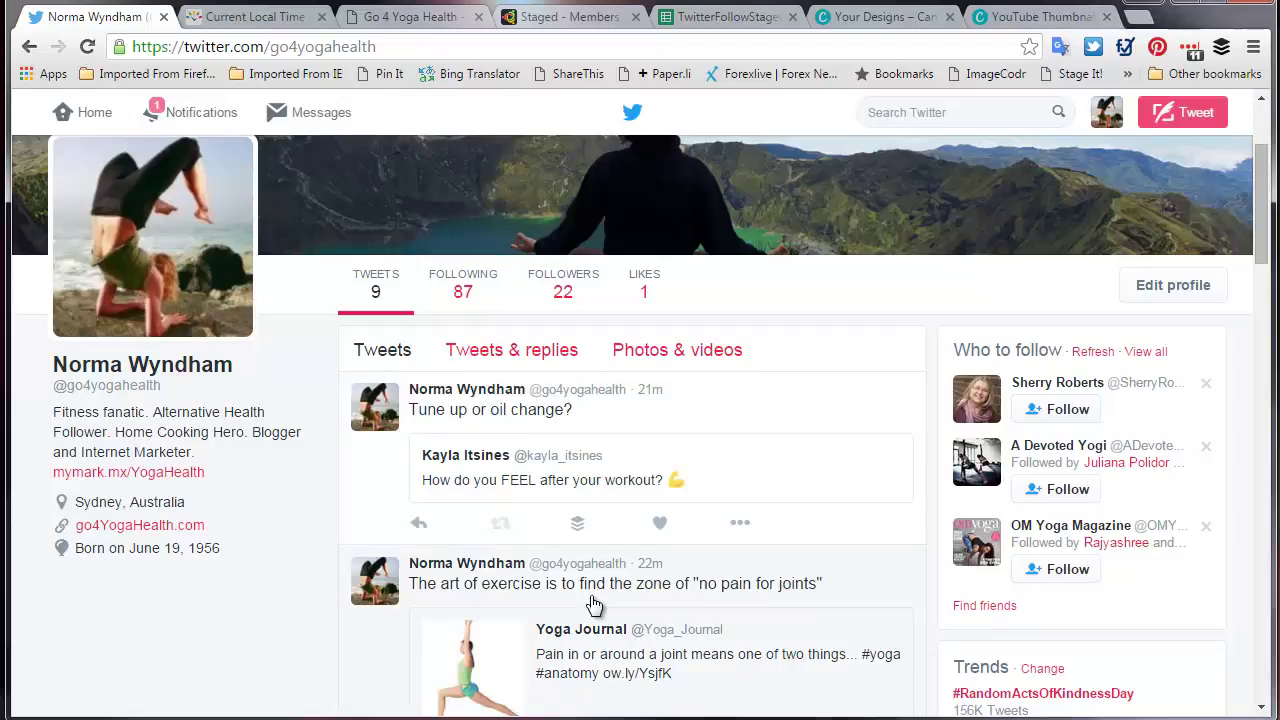
pyautogui.scroll(1, 593, 604)
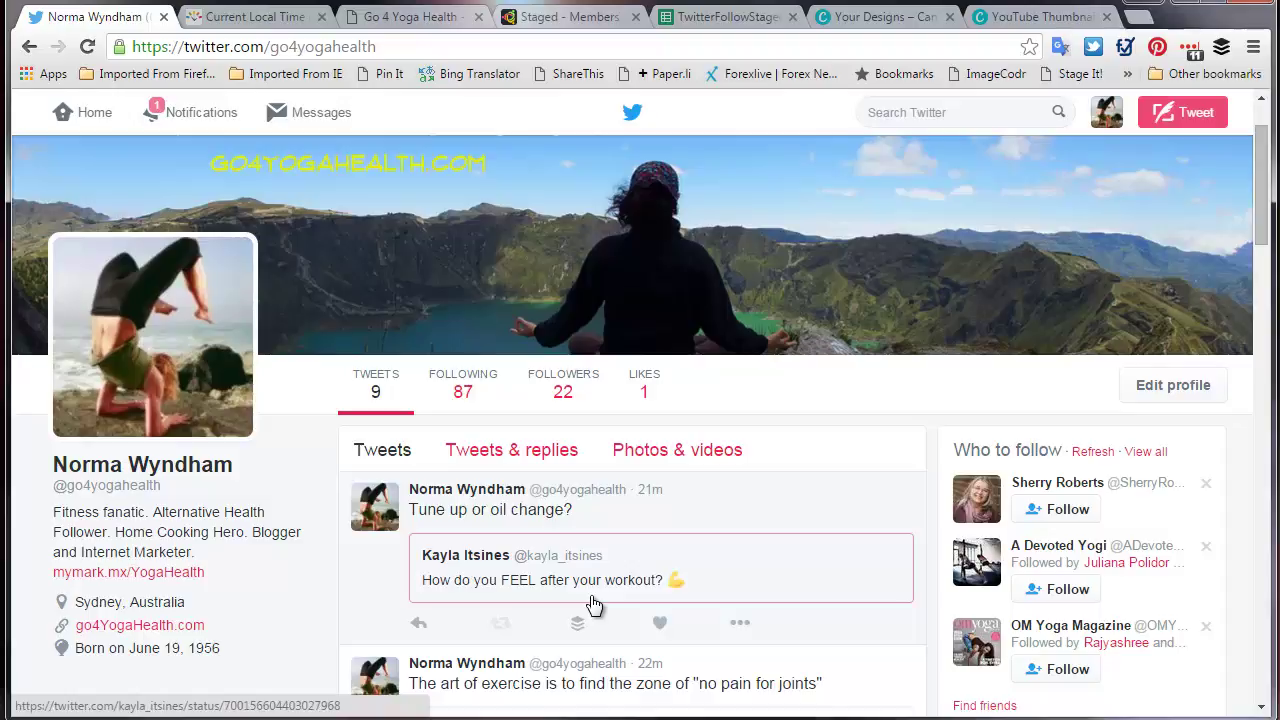
# Open the Feb 14 direct message from SJenterprises and follow its TrueTwit validation link.
pyautogui.click(312, 129)
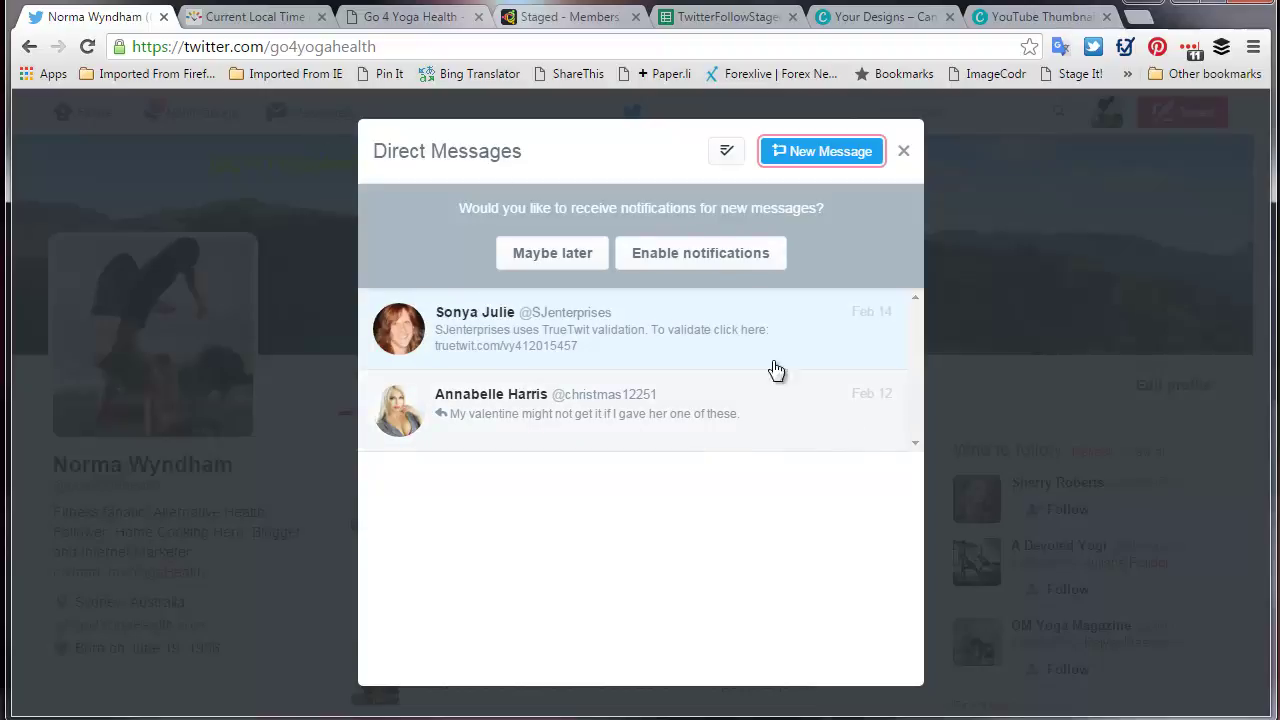
pyautogui.click(745, 333)
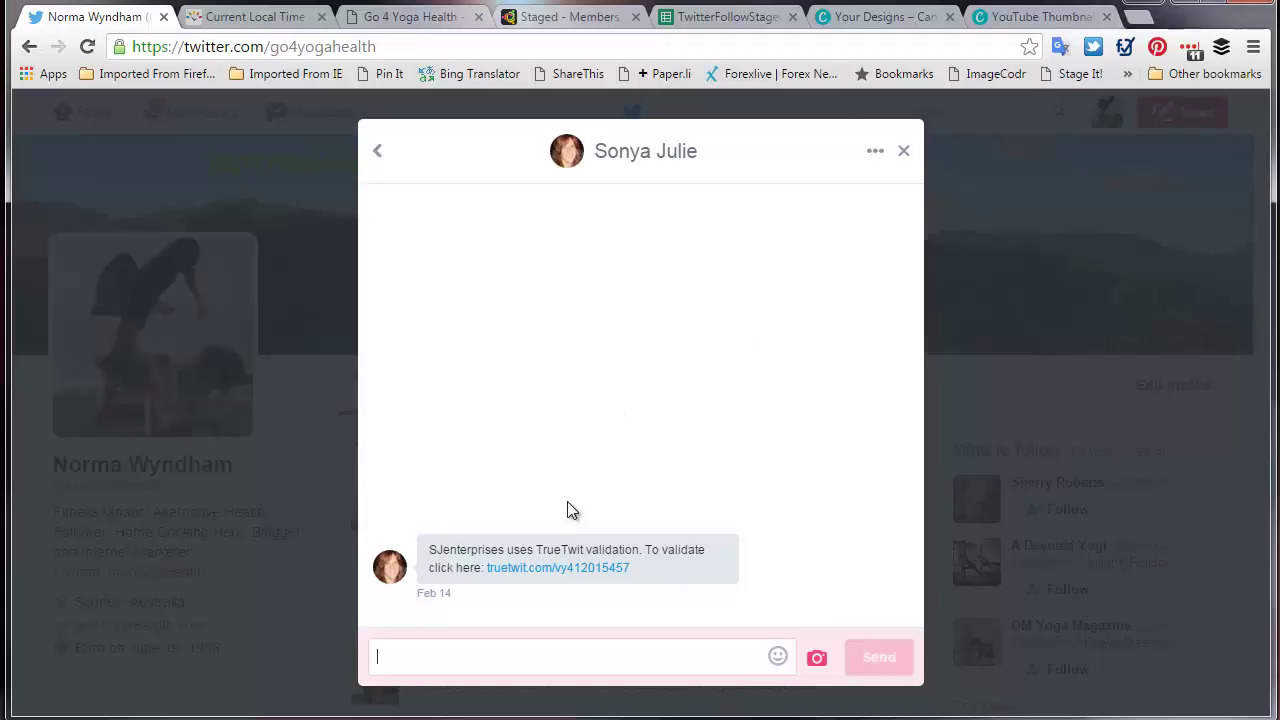
pyautogui.click(569, 566)
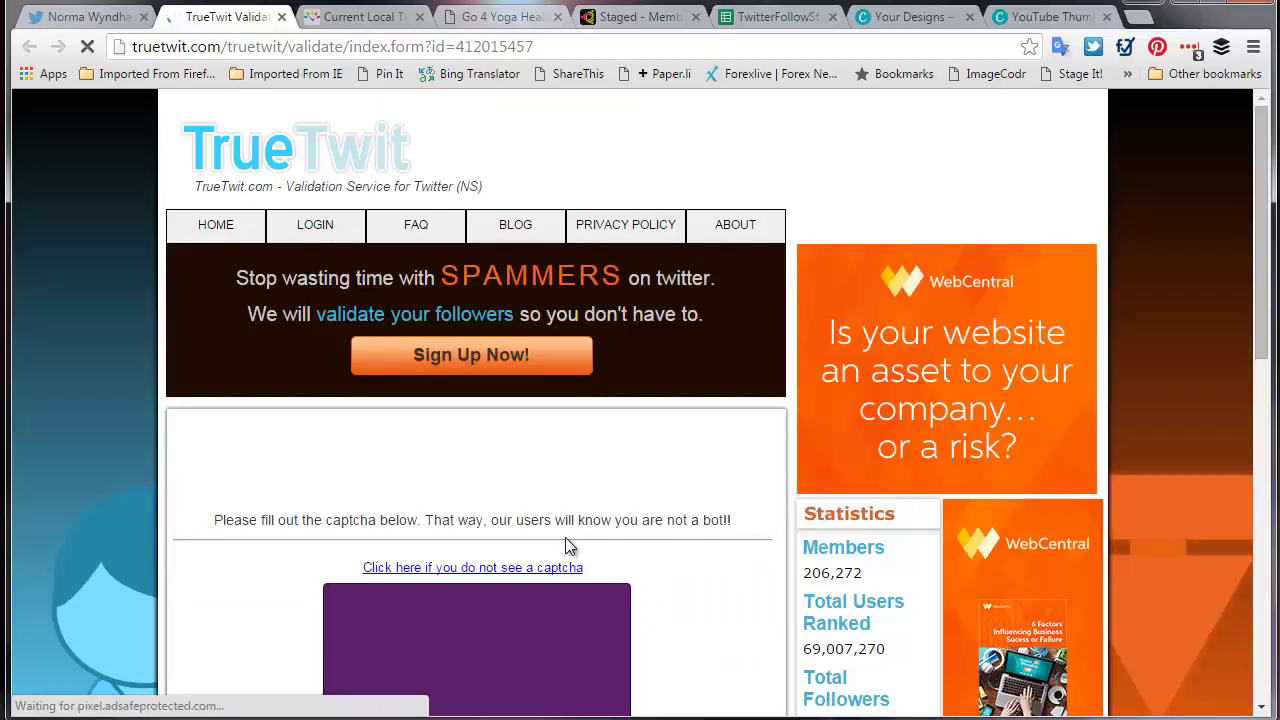
# Complete the TrueTwit validation by submitting the captcha answer "big nose", and close the validation page.
pyautogui.scroll(-2, 565, 545)
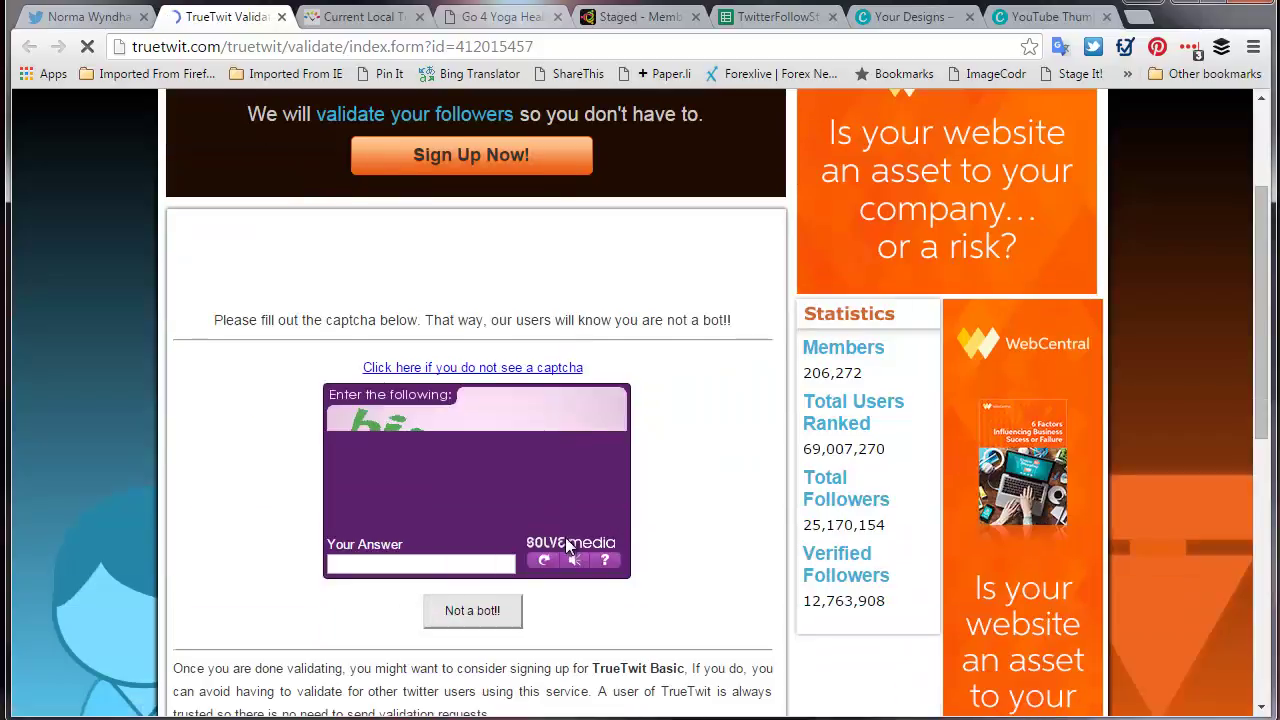
pyautogui.click(410, 558)
pyautogui.write('bi')
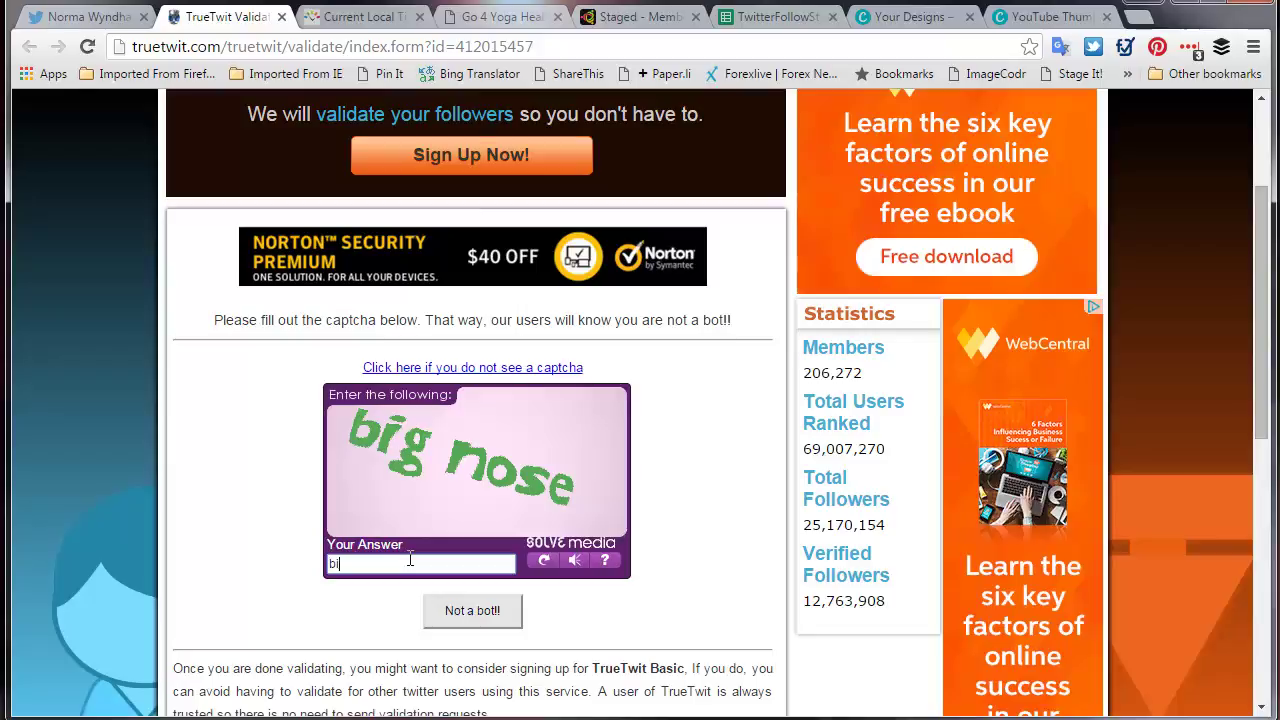
pyautogui.write('g nose')
pyautogui.click(476, 616)
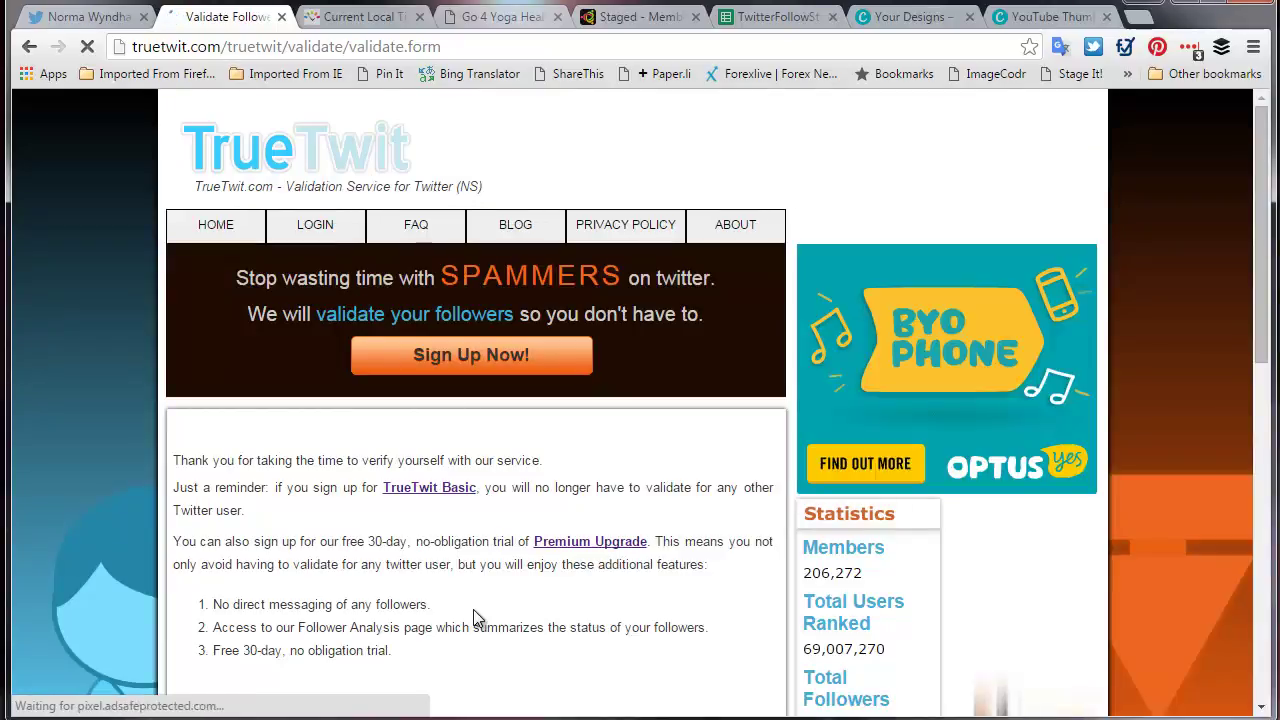
pyautogui.click(282, 17)
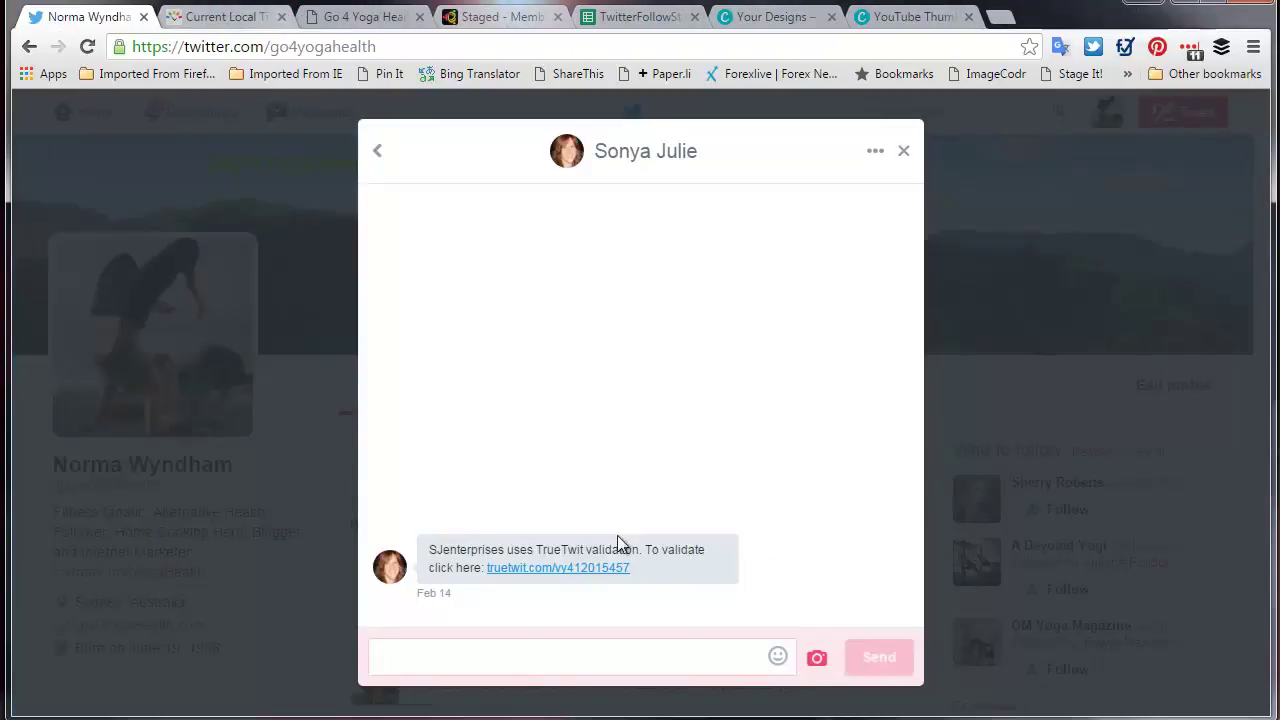
# Send the reply "Validated" in the SJenterprises conversation and close the direct messages.
pyautogui.click(567, 650)
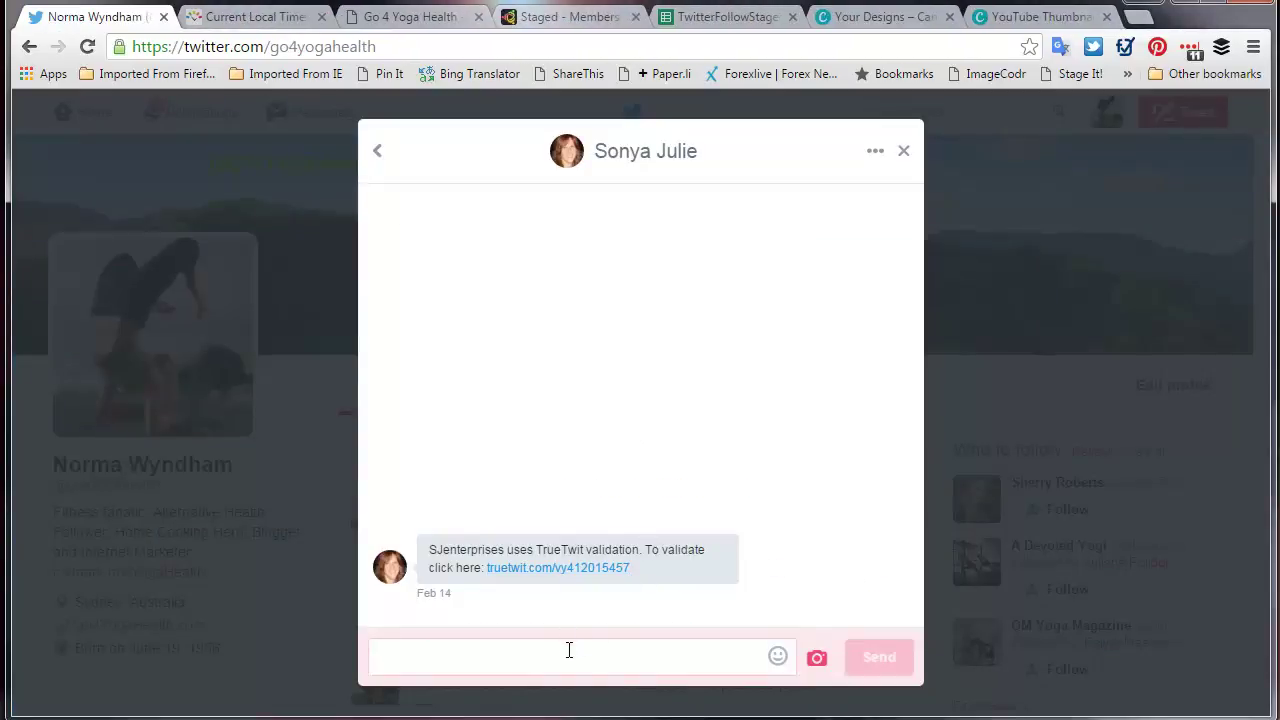
pyautogui.write('Valide')
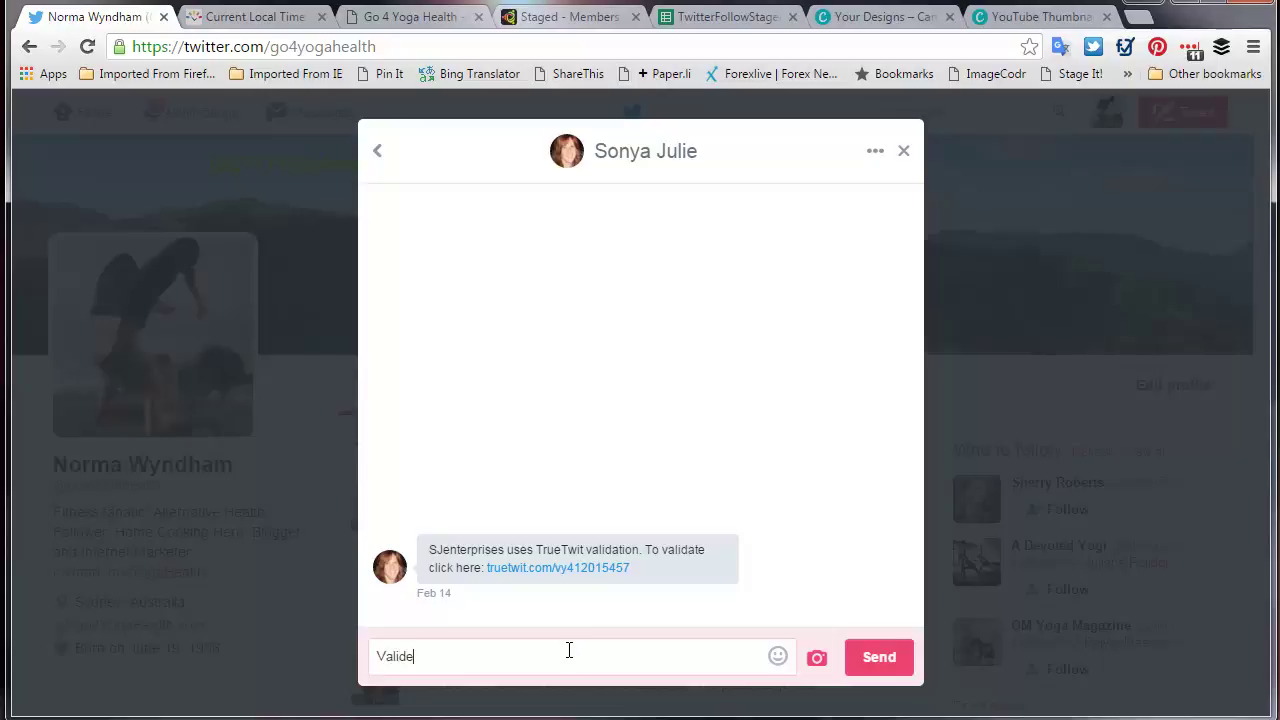
pyautogui.write('ted')
pyautogui.click(874, 656)
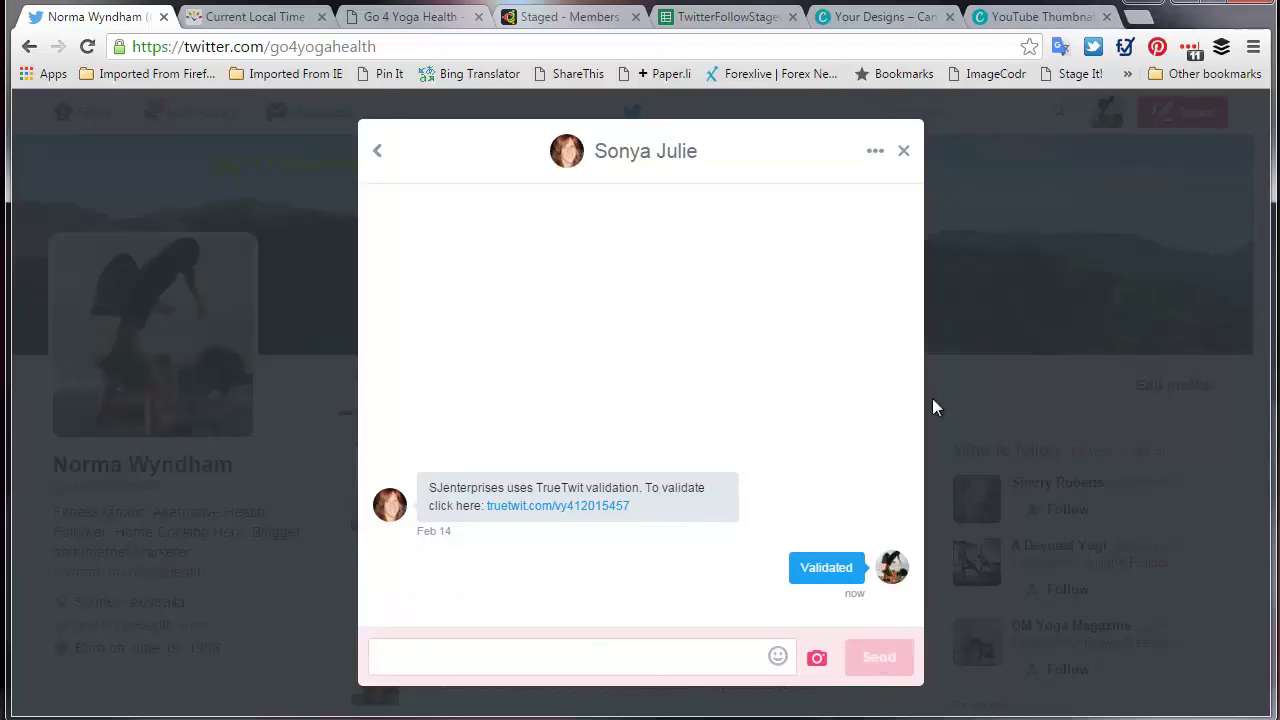
pyautogui.click(900, 152)
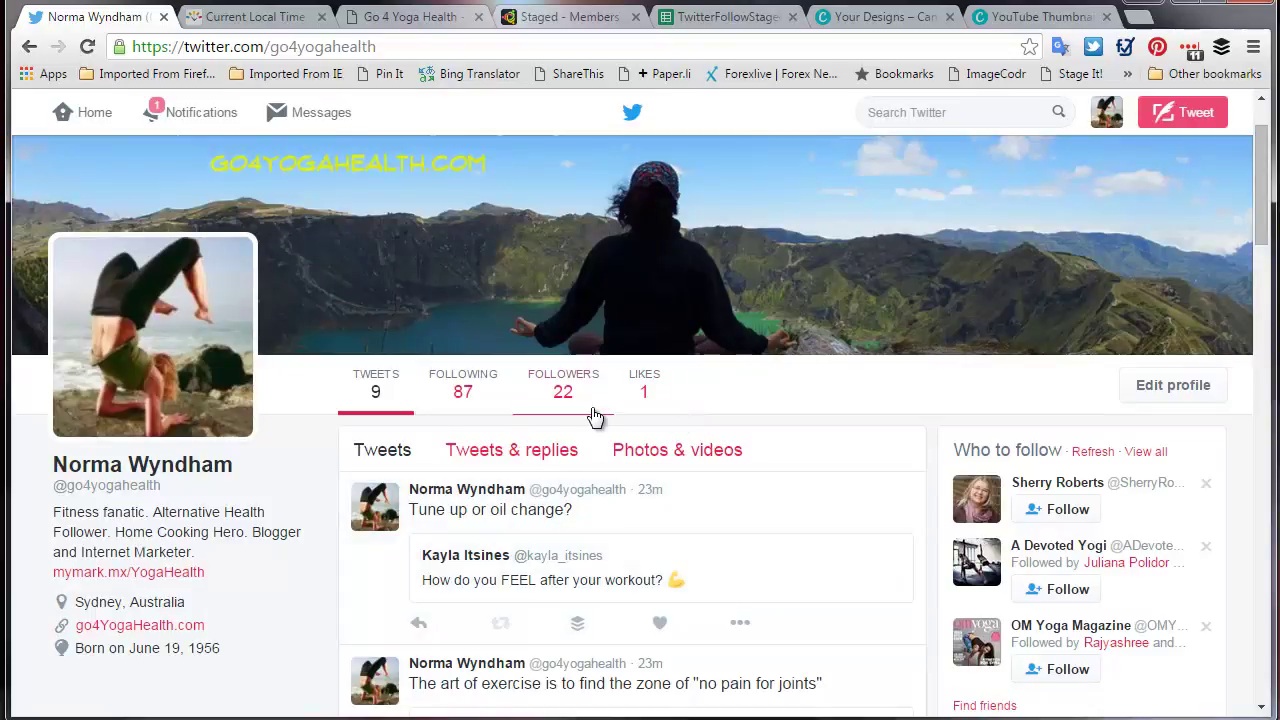
# Open the notifications and review the recent follows, likes and retweets back to Feb 11.
pyautogui.click(163, 110)
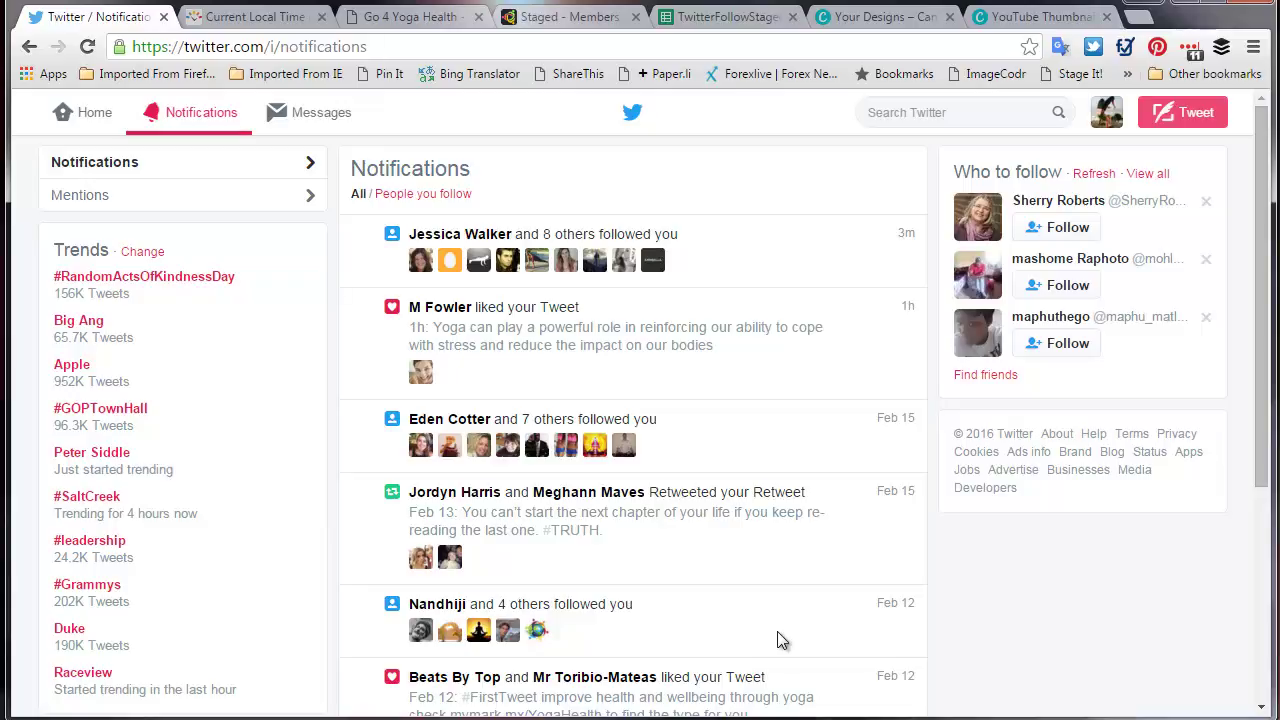
pyautogui.scroll(-2, 777, 631)
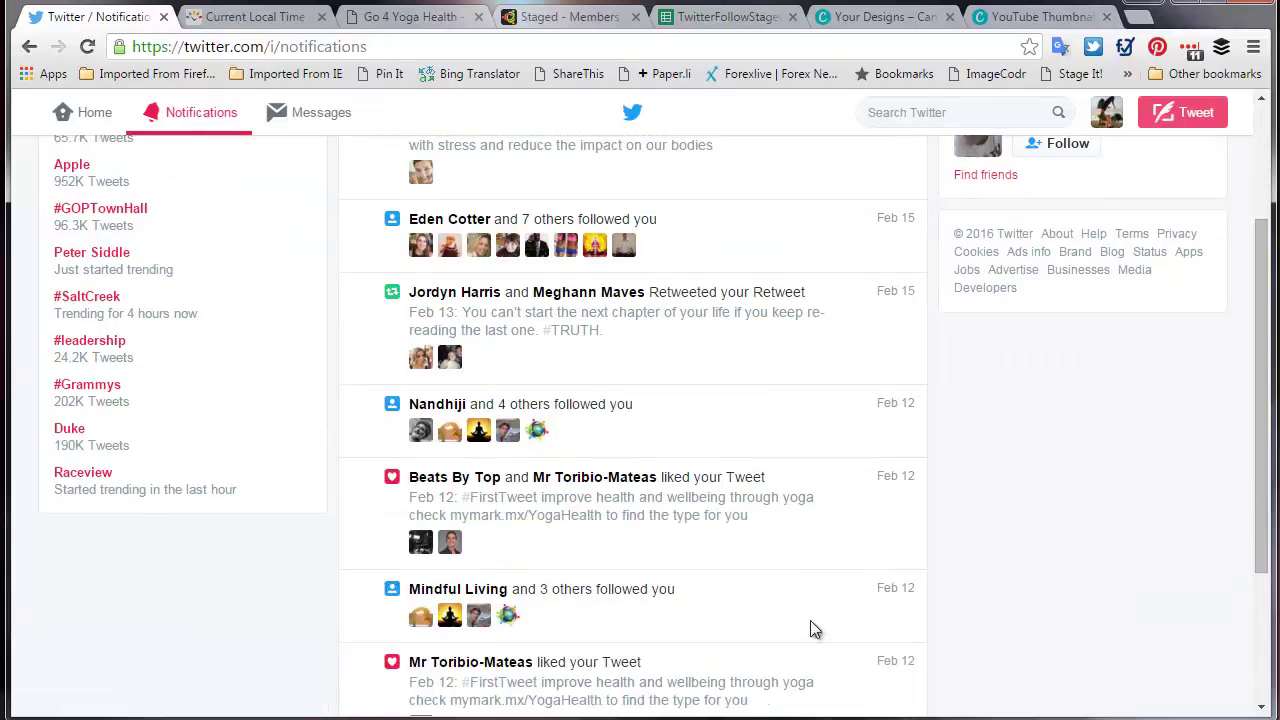
pyautogui.scroll(-1, 838, 565)
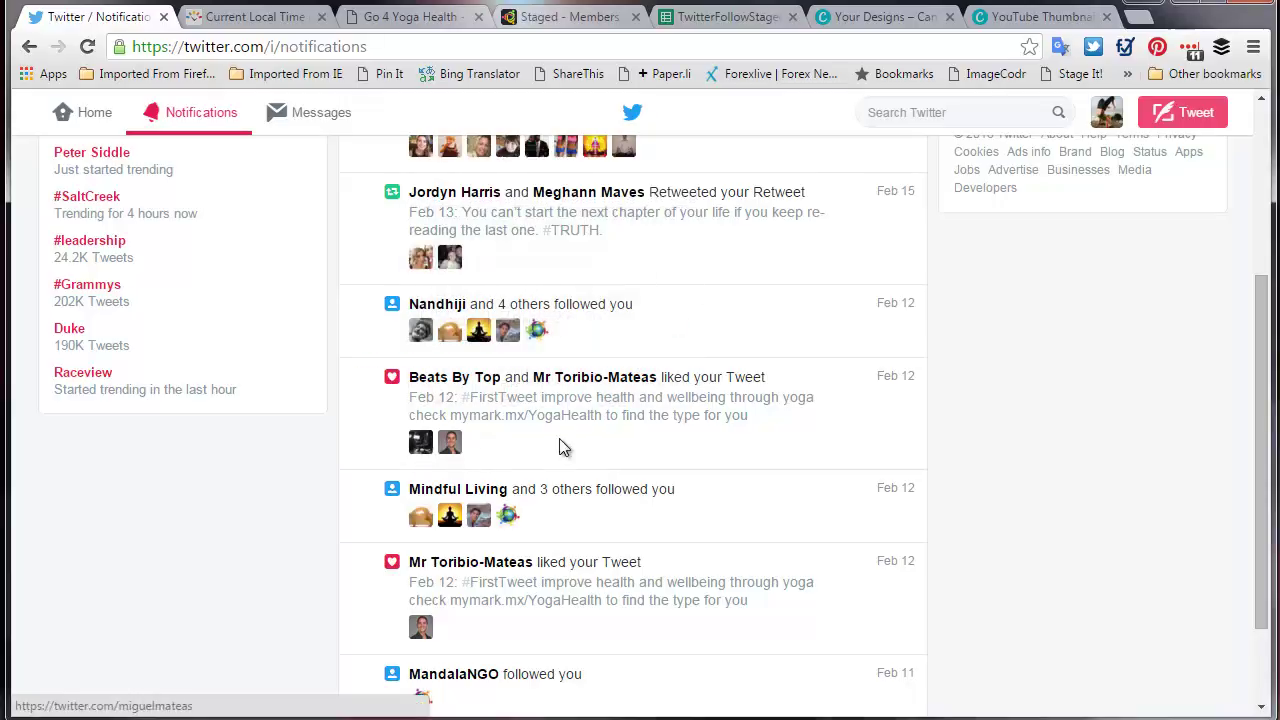
pyautogui.moveTo(482, 334)
pyautogui.scroll(1, 660, 324)
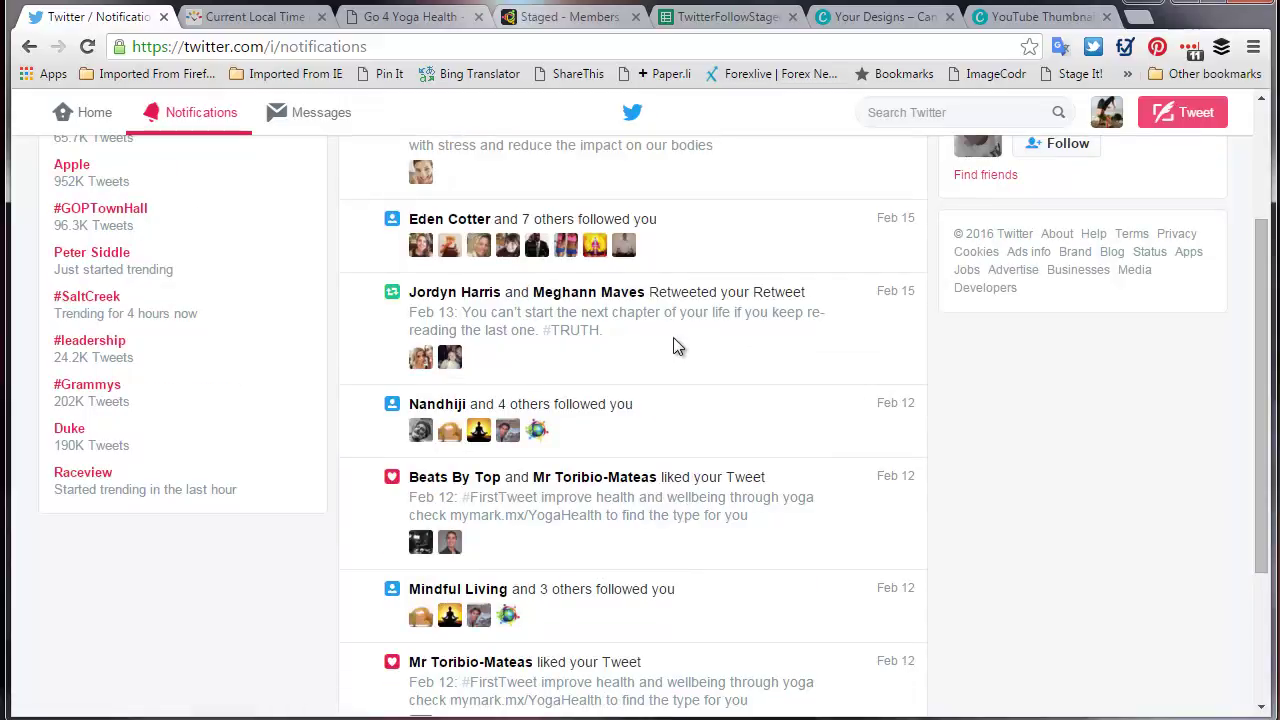
pyautogui.moveTo(455, 369)
# Follow the account that liked the tweet about yoga coping with stress, and open its profile.
pyautogui.scroll(2, 655, 361)
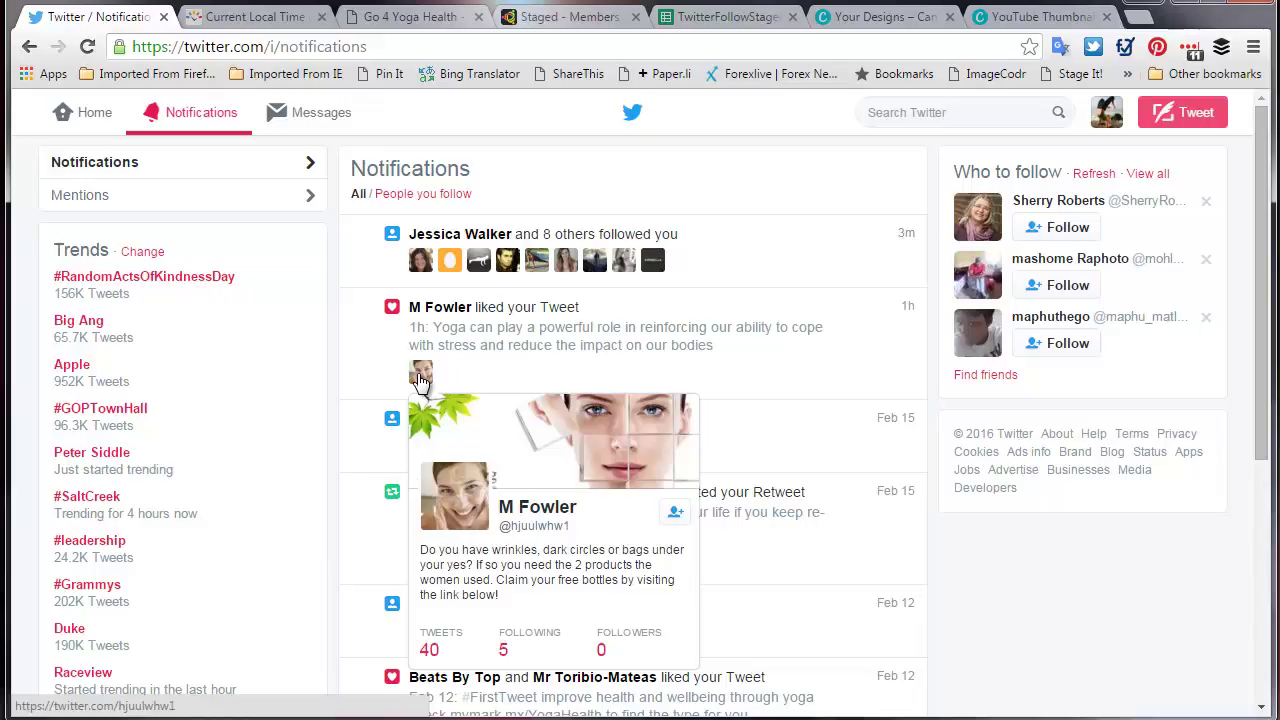
pyautogui.click(677, 517)
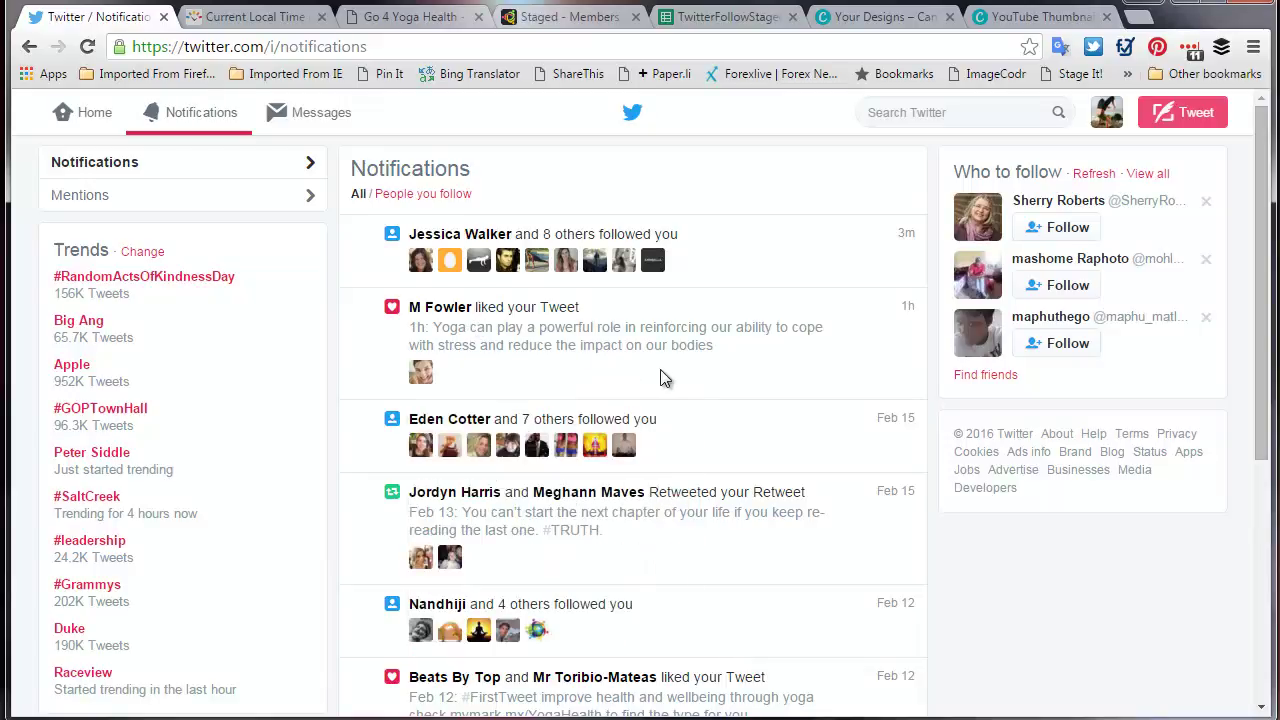
pyautogui.click(423, 373)
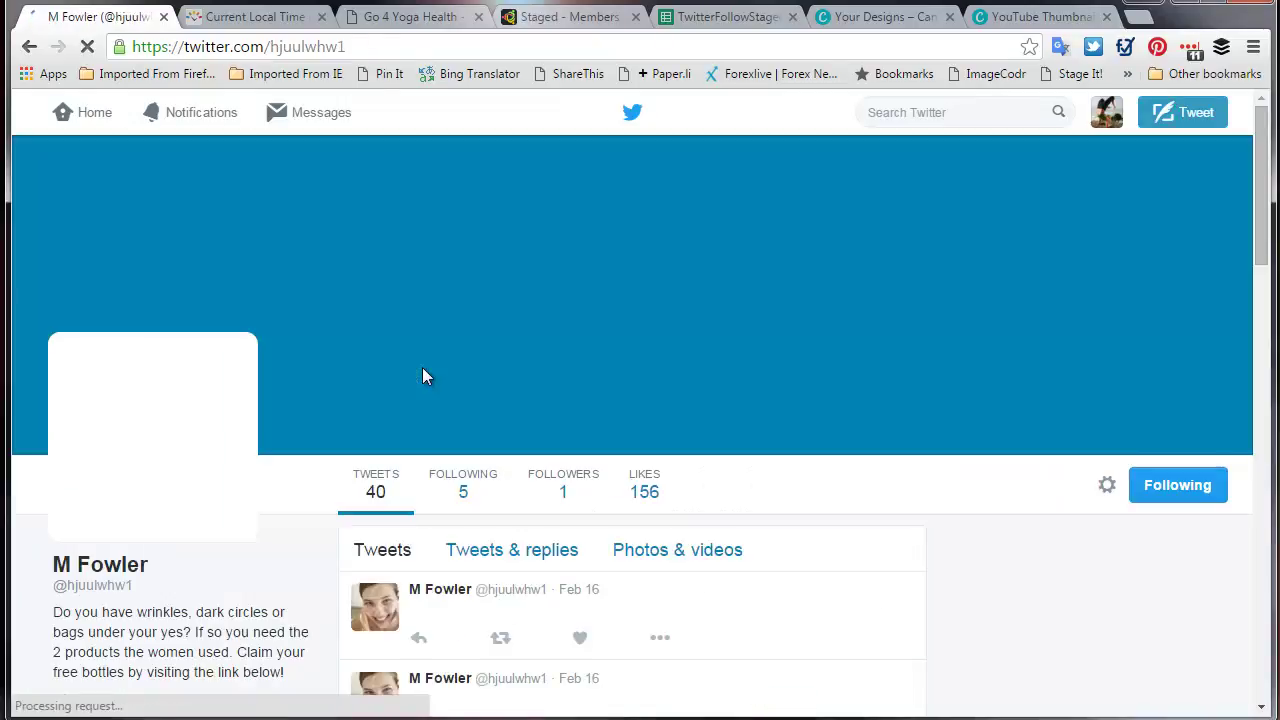
pyautogui.scroll(-1, 730, 360)
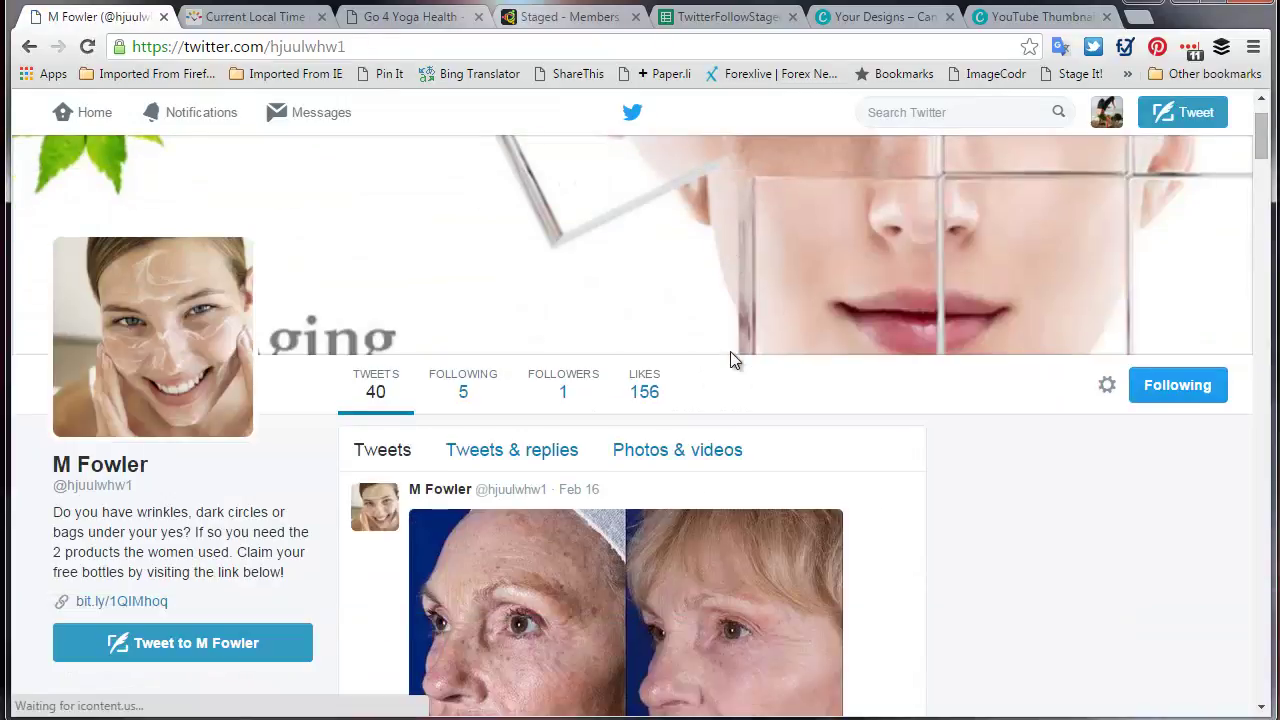
# Send a tweet reading "Thanks for RT" addressed to the owner of the open profile.
pyautogui.click(212, 642)
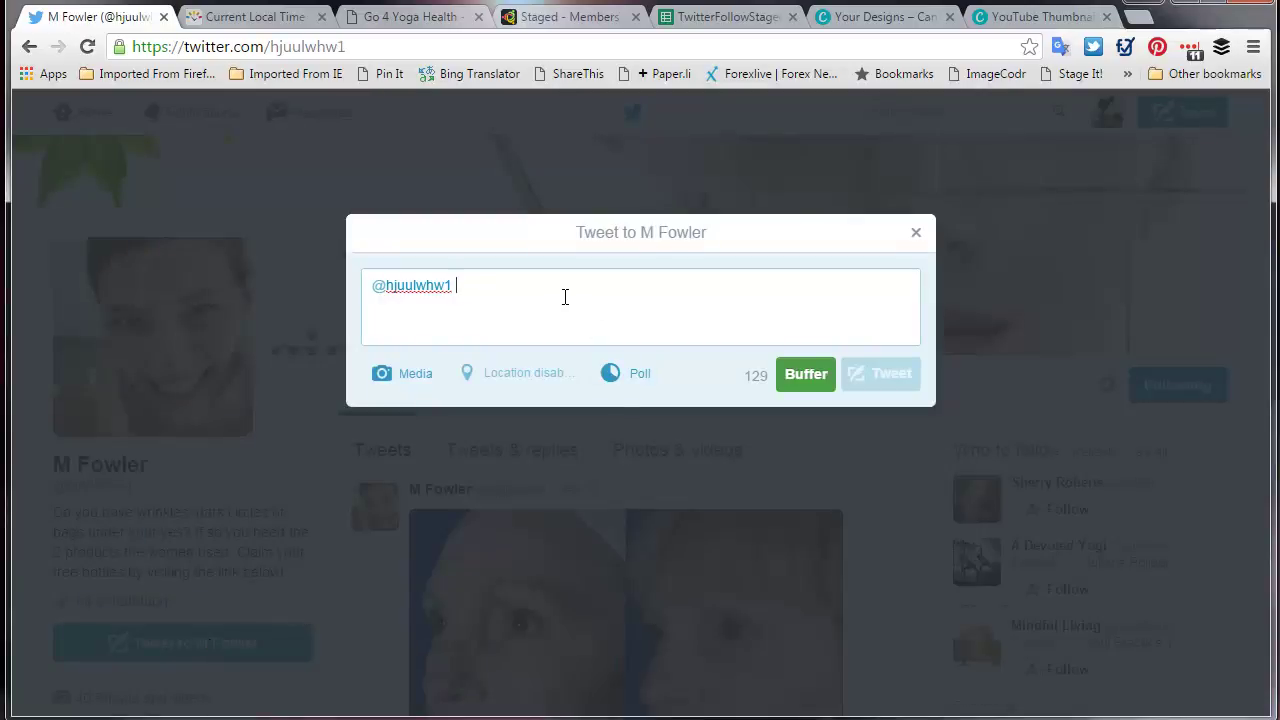
pyautogui.write('Thanks ')
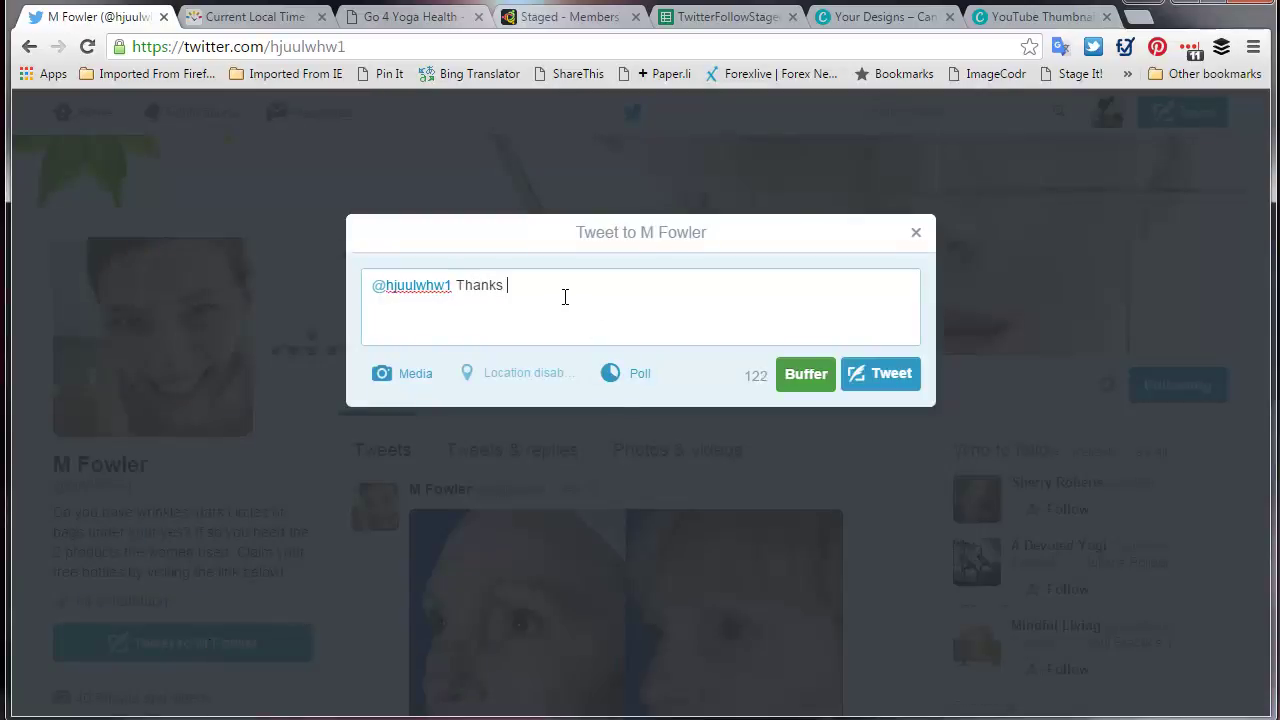
pyautogui.write('for RT')
pyautogui.click(898, 380)
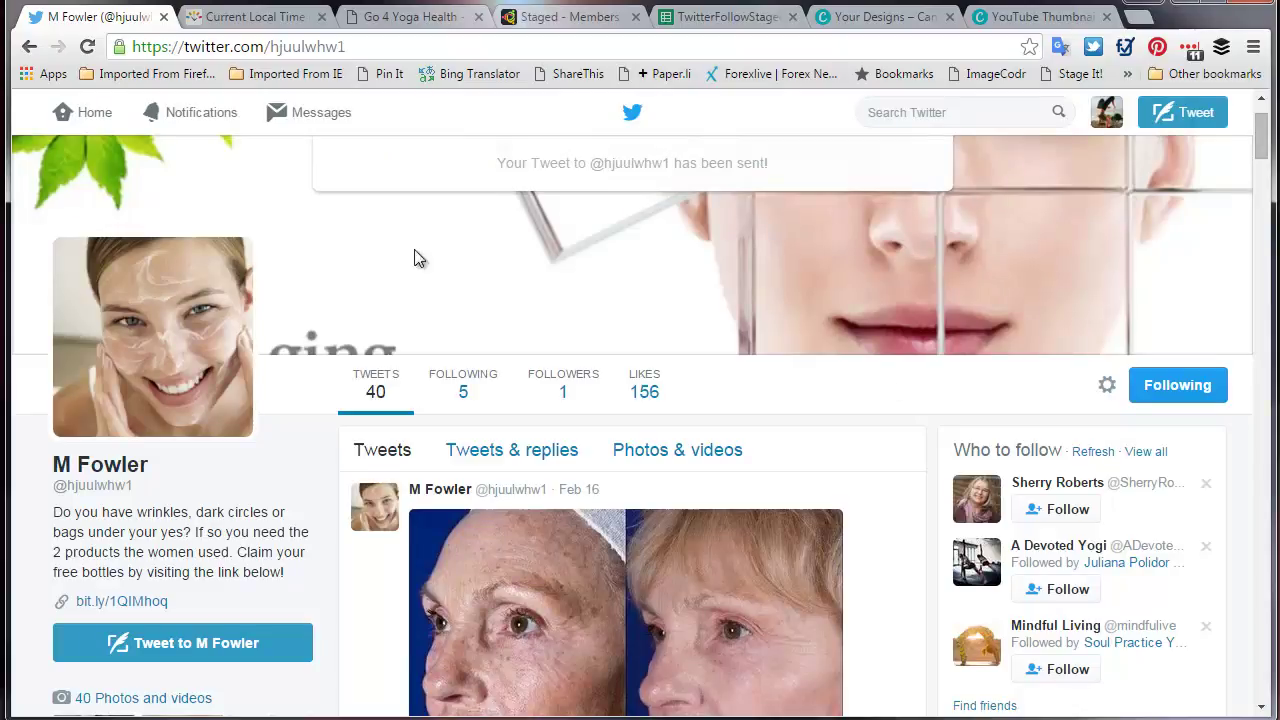
# Return to the notifications and check the newest followers and the profile preview of the second Feb 15 retweeter.
pyautogui.click(29, 50)
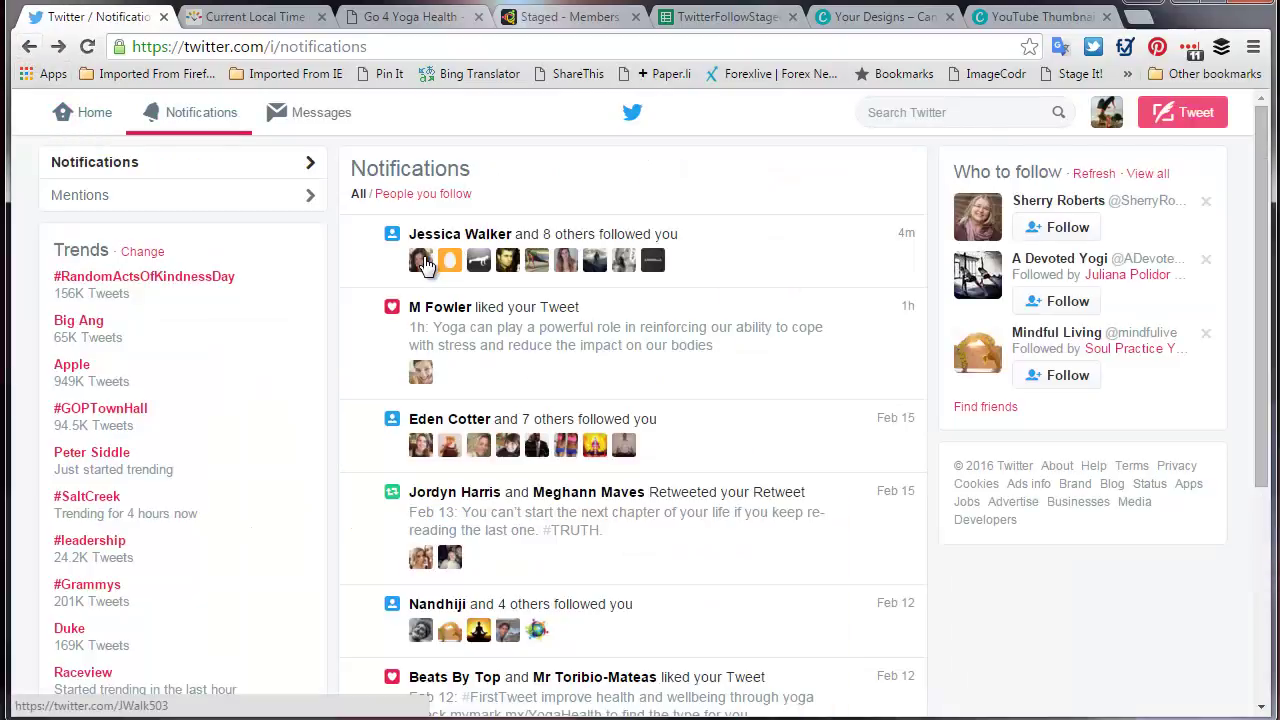
pyautogui.moveTo(451, 269)
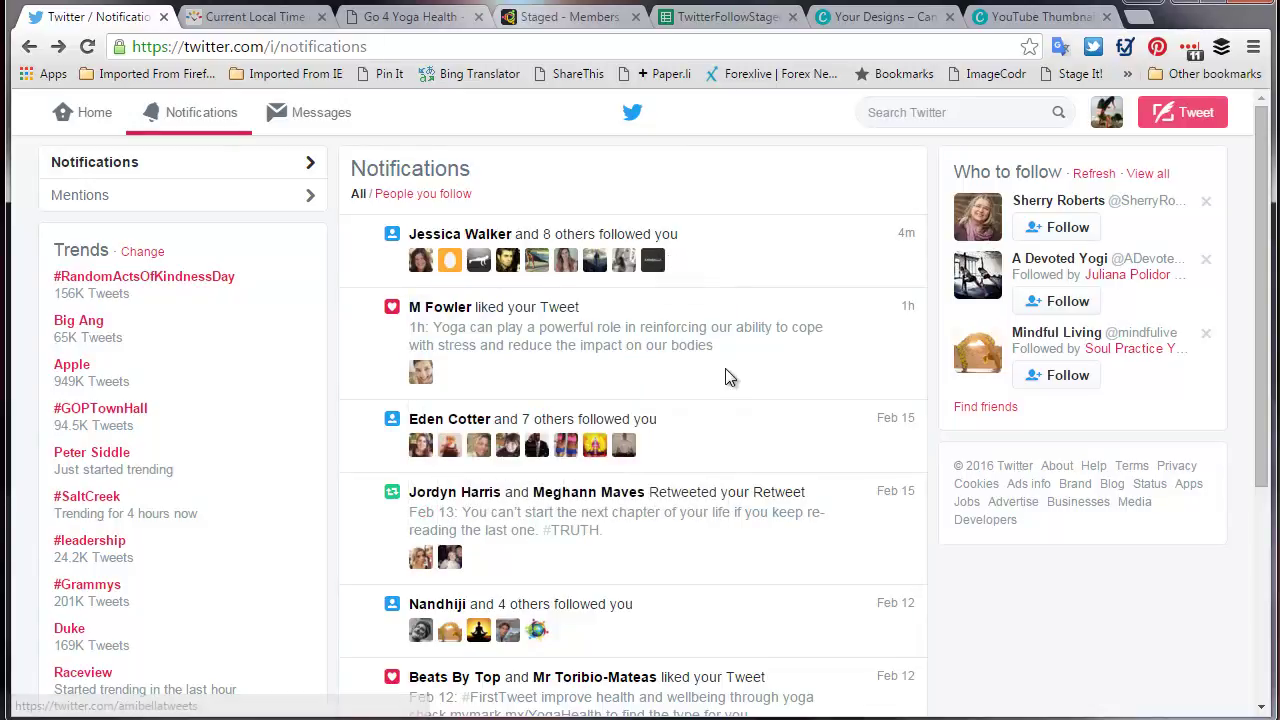
pyautogui.scroll(-1, 728, 376)
pyautogui.scroll(1, 728, 376)
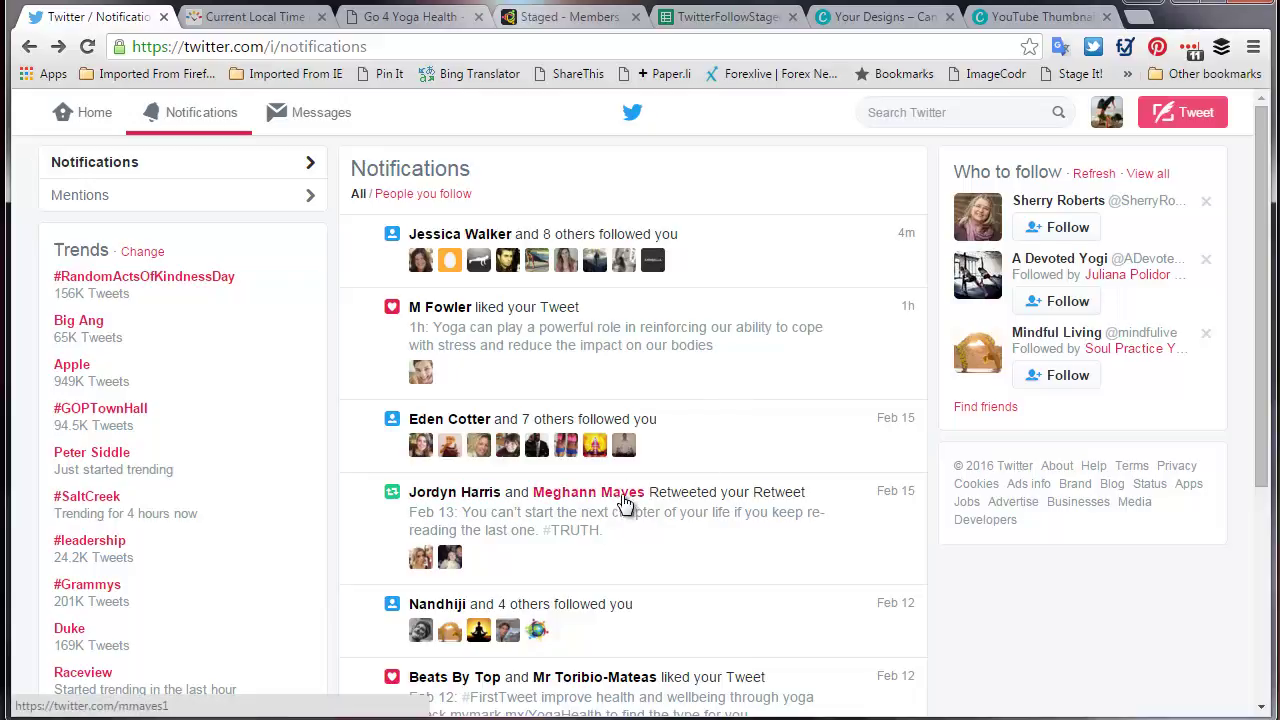
pyautogui.moveTo(626, 500)
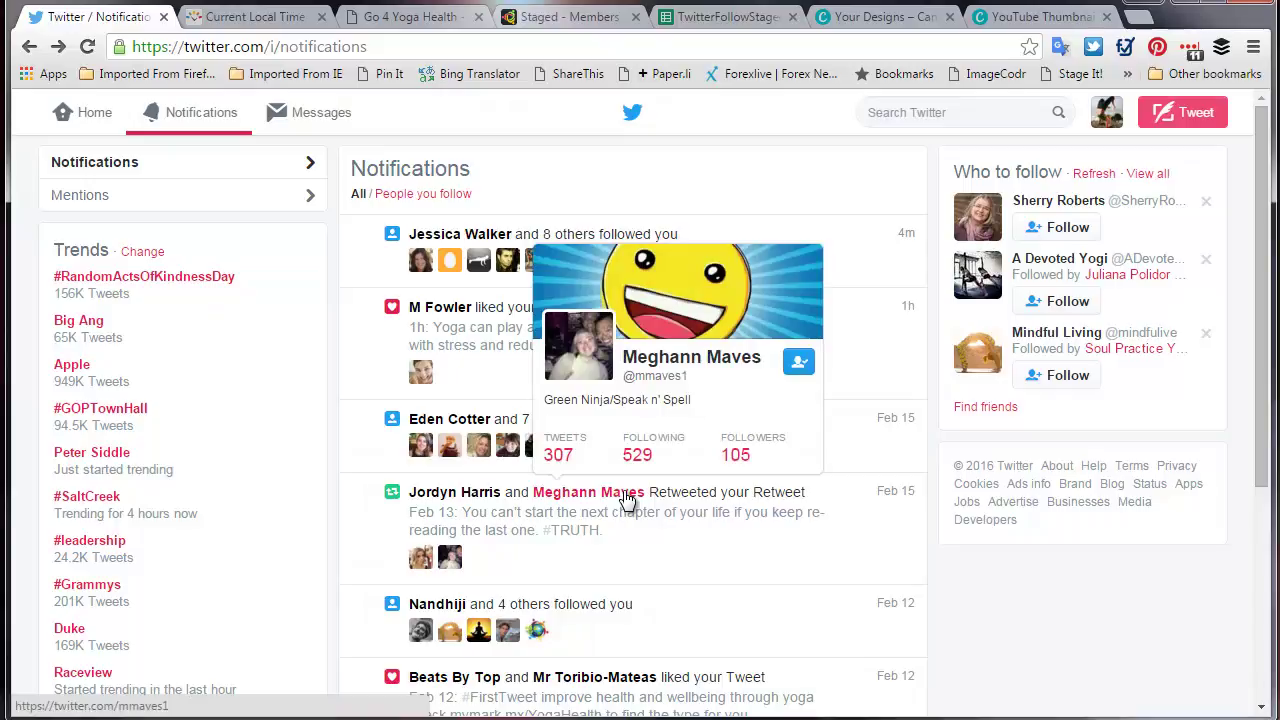
pyautogui.scroll(-1, 626, 500)
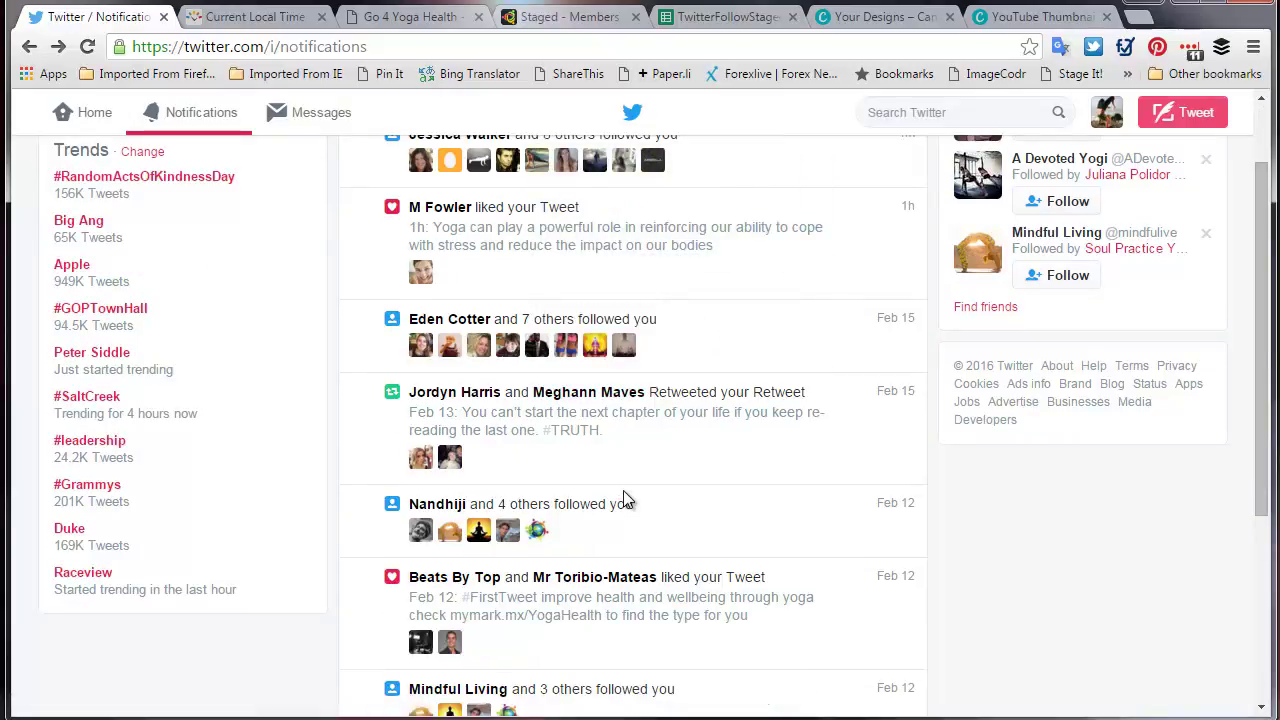
pyautogui.scroll(1, 626, 500)
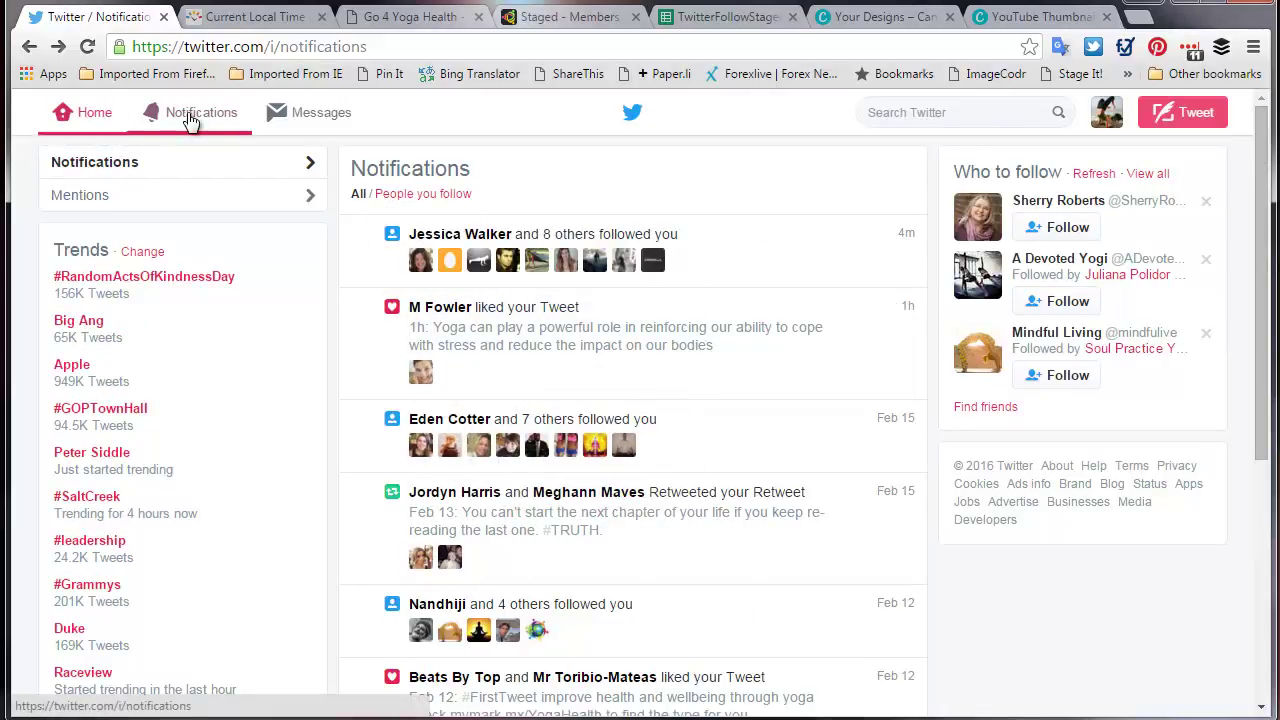
# Check the go4yogahealth account's following list from the home page and open its followers list.
pyautogui.click(93, 117)
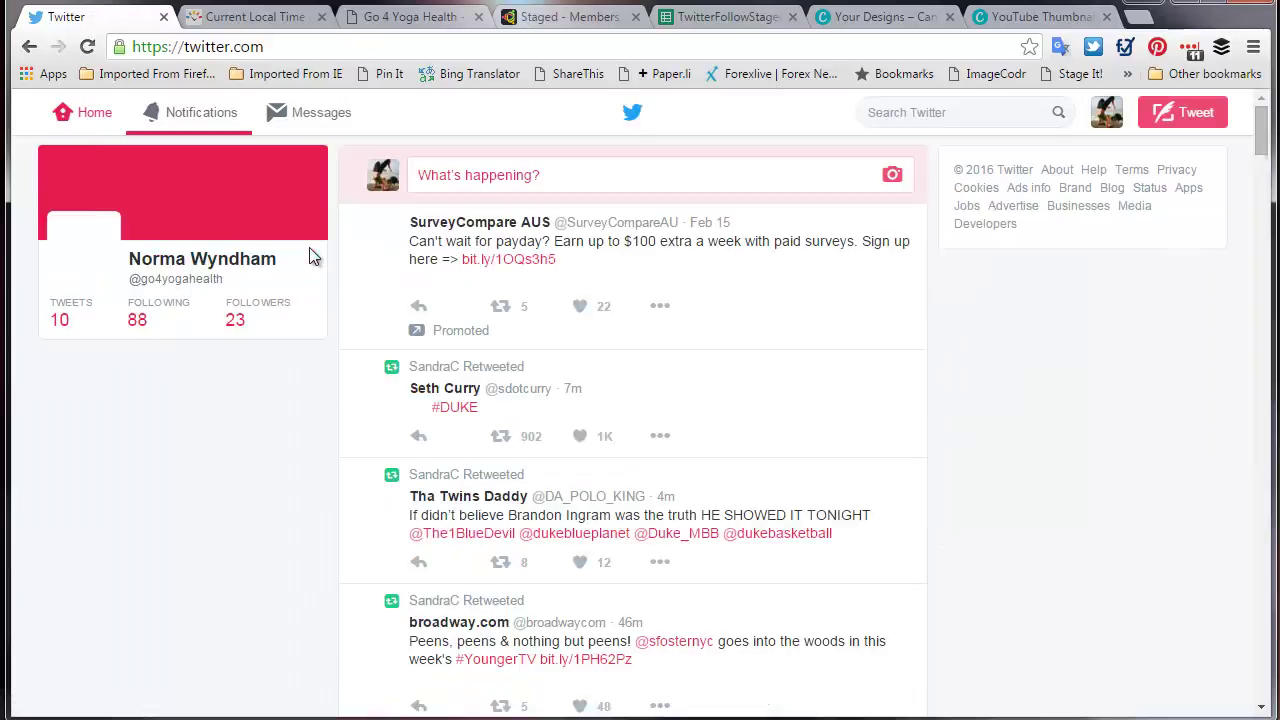
pyautogui.click(160, 322)
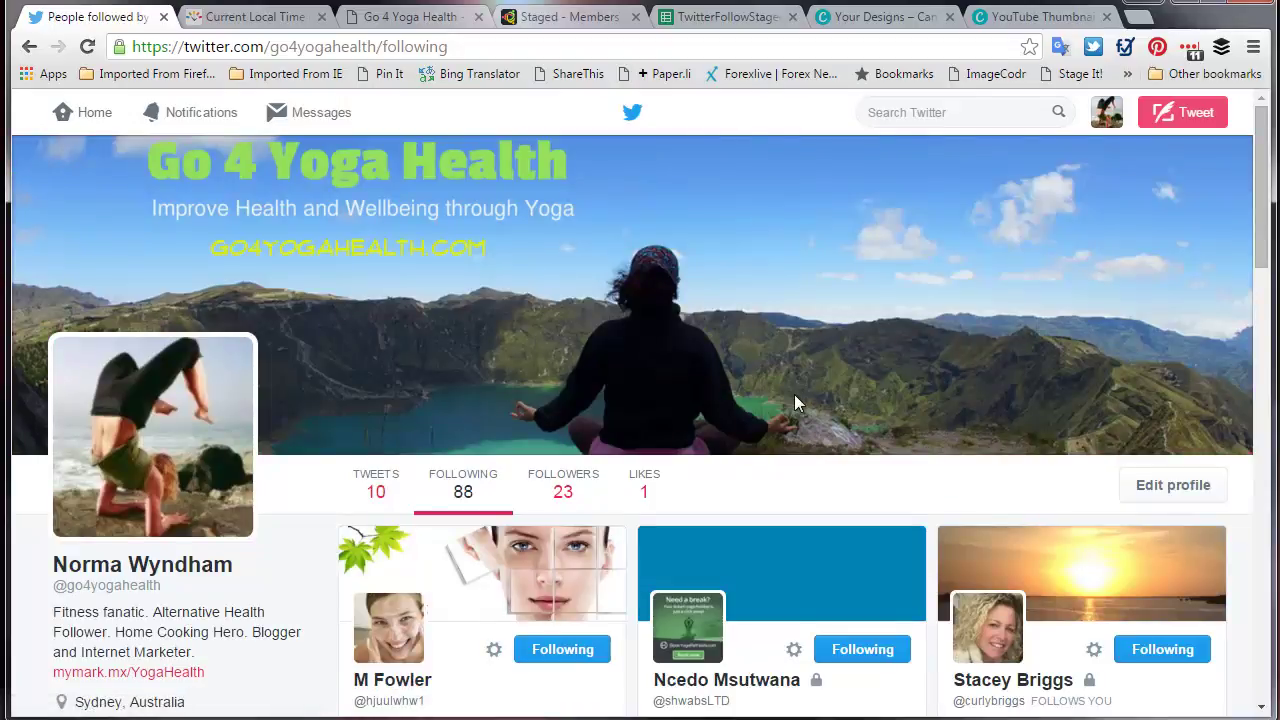
pyautogui.click(556, 490)
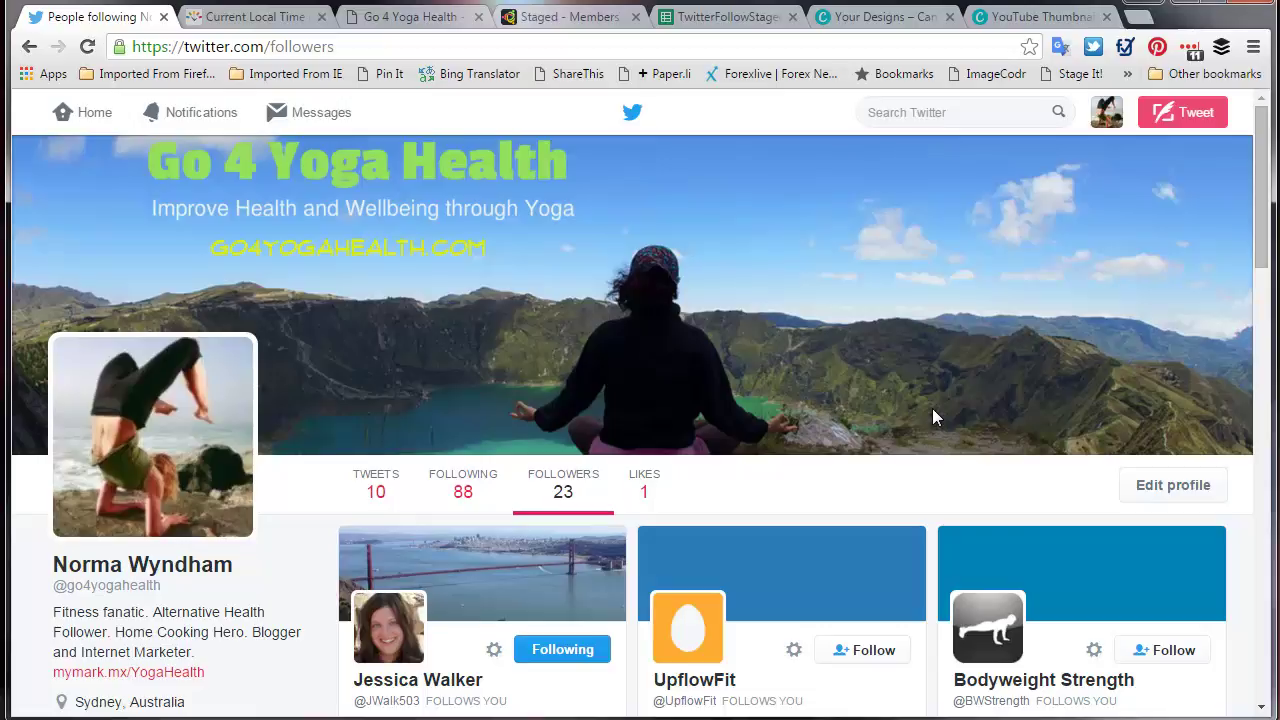
# Follow back UpflowFit and Bodyweight Strength from the followers list.
pyautogui.scroll(-1, 934, 417)
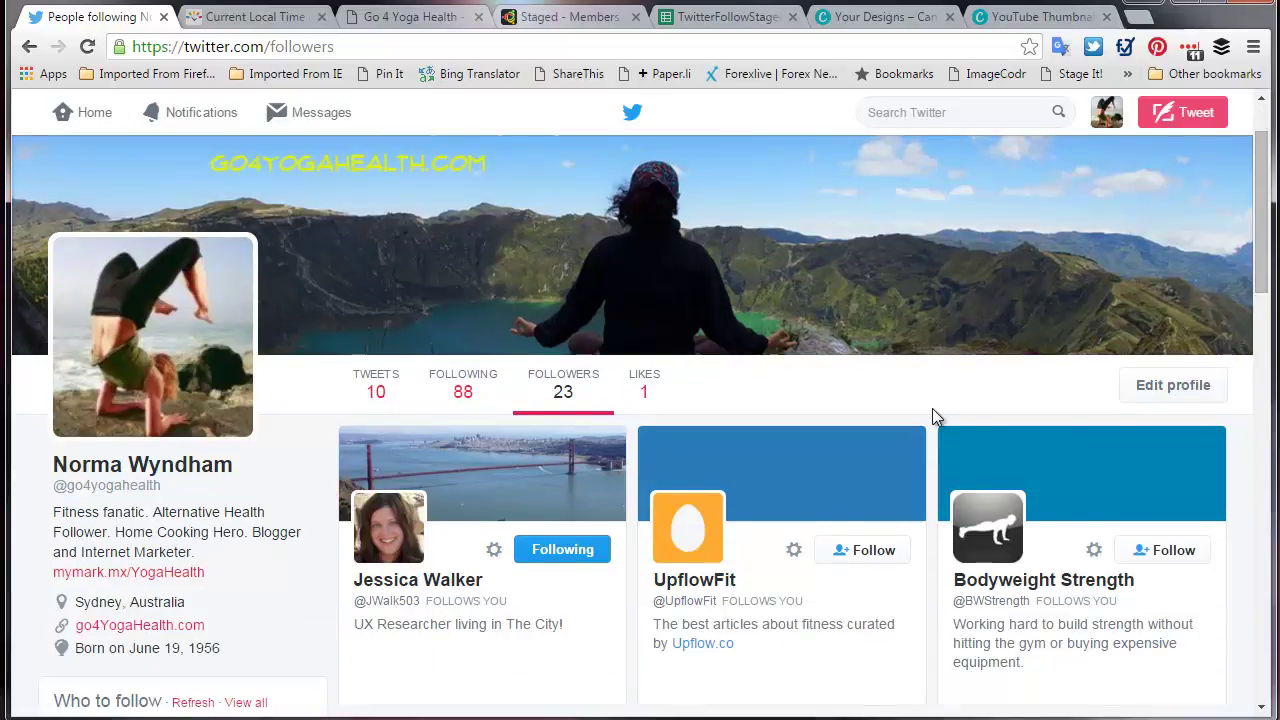
pyautogui.scroll(-1, 932, 410)
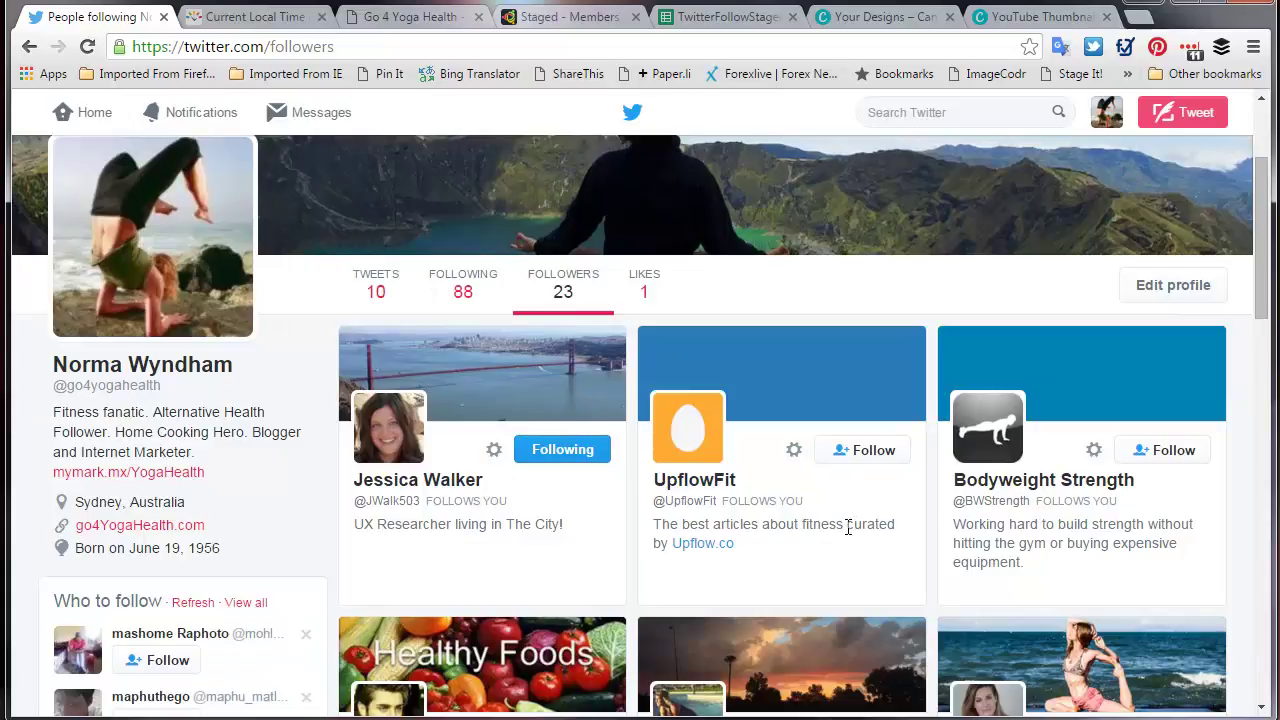
pyautogui.scroll(-1, 848, 527)
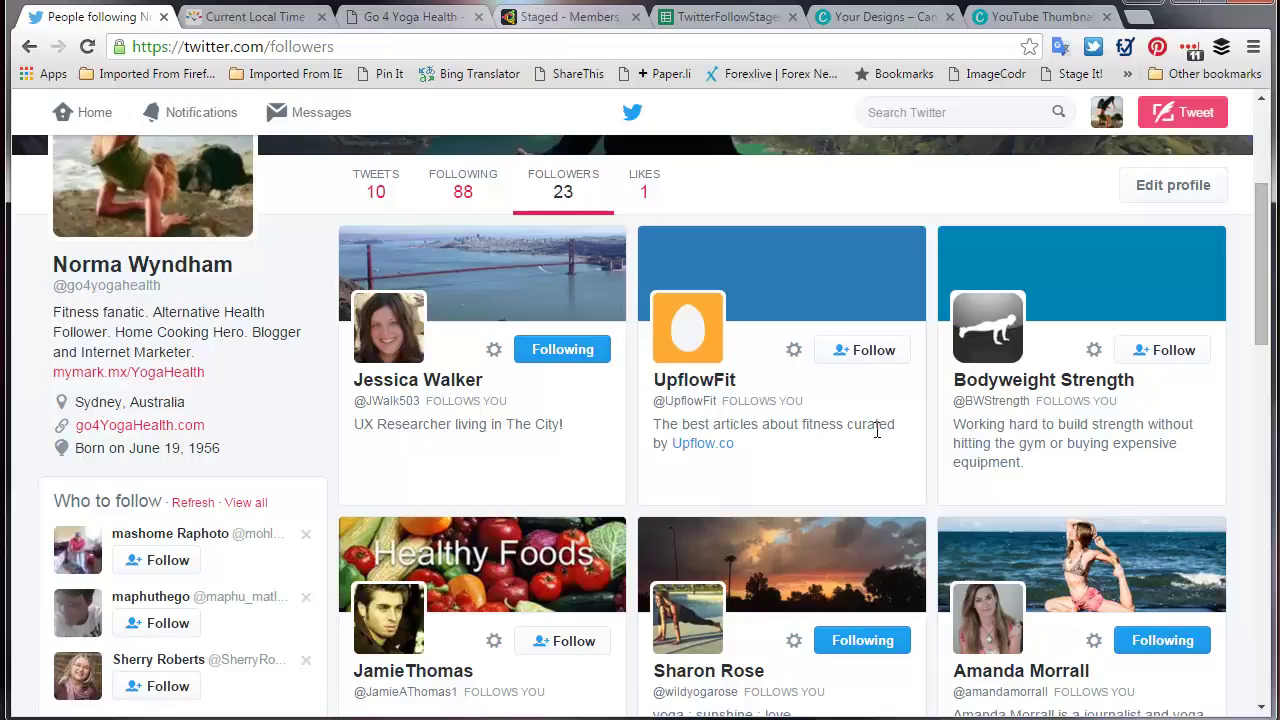
pyautogui.click(860, 350)
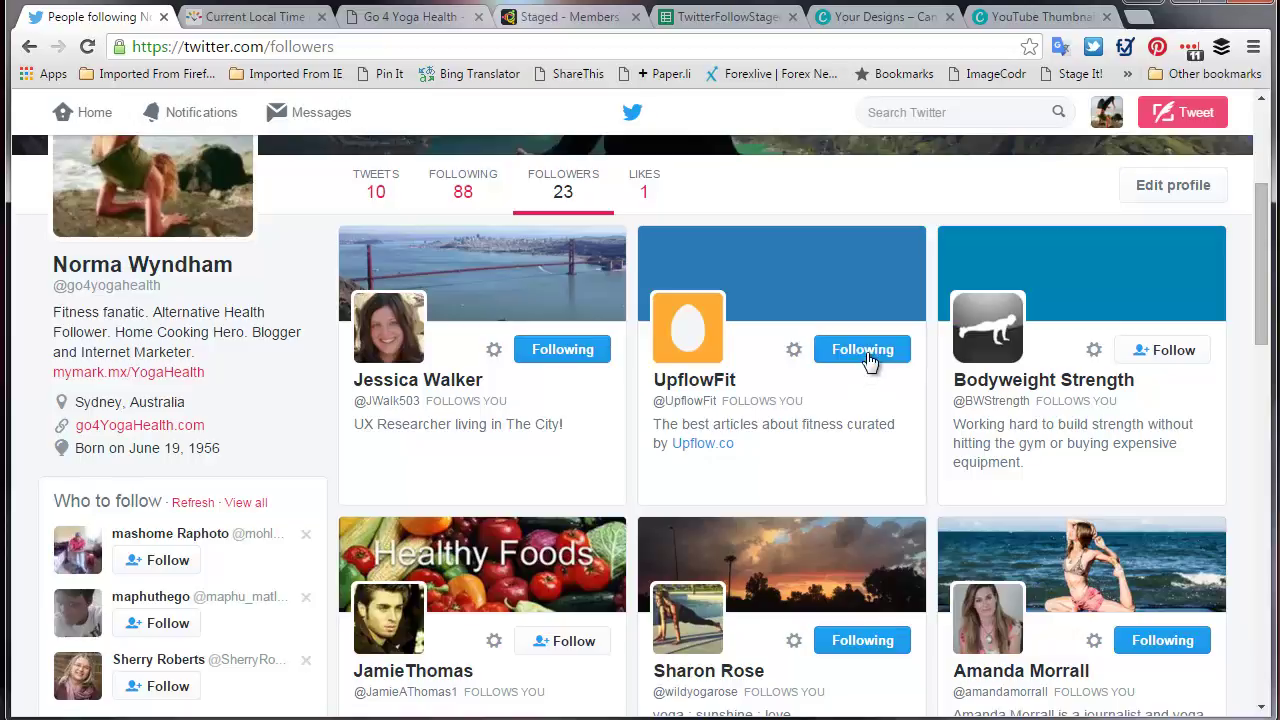
pyautogui.click(1170, 350)
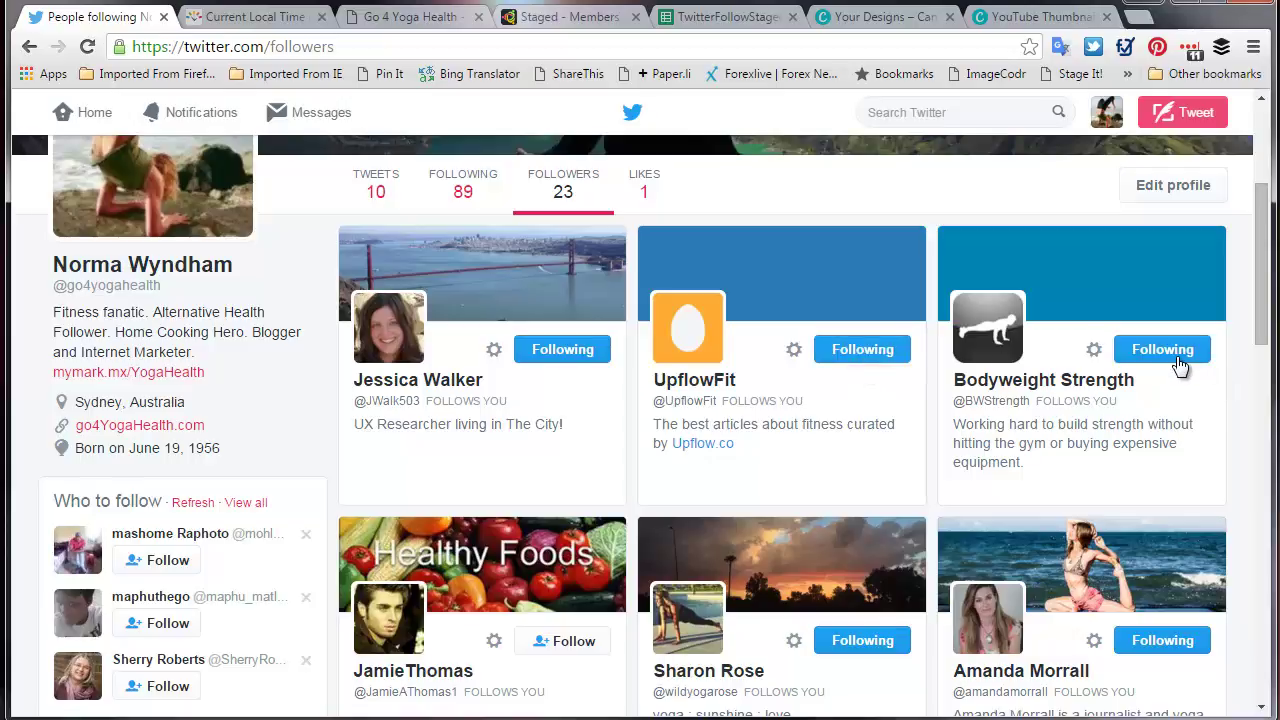
# Follow back the follower with the Healthy Foods banner and the jewelry brand Amibella.
pyautogui.scroll(-2, 1178, 358)
pyautogui.scroll(-1, 1178, 366)
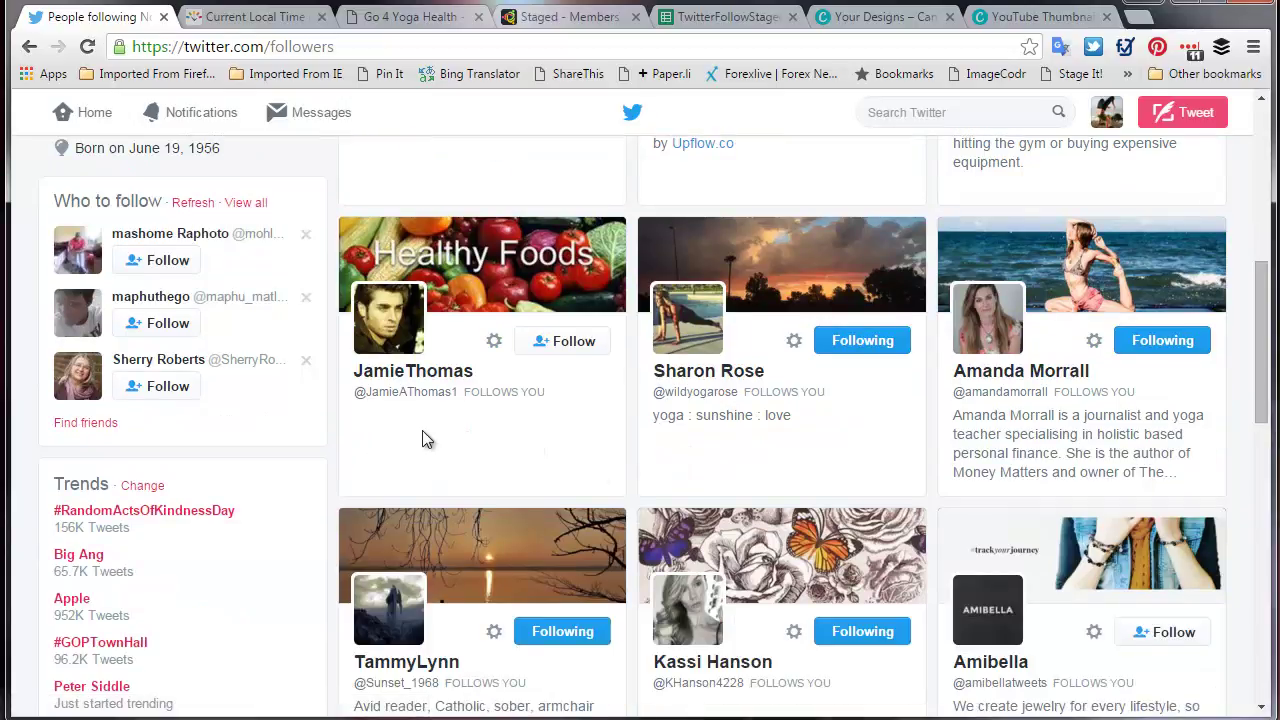
pyautogui.click(565, 340)
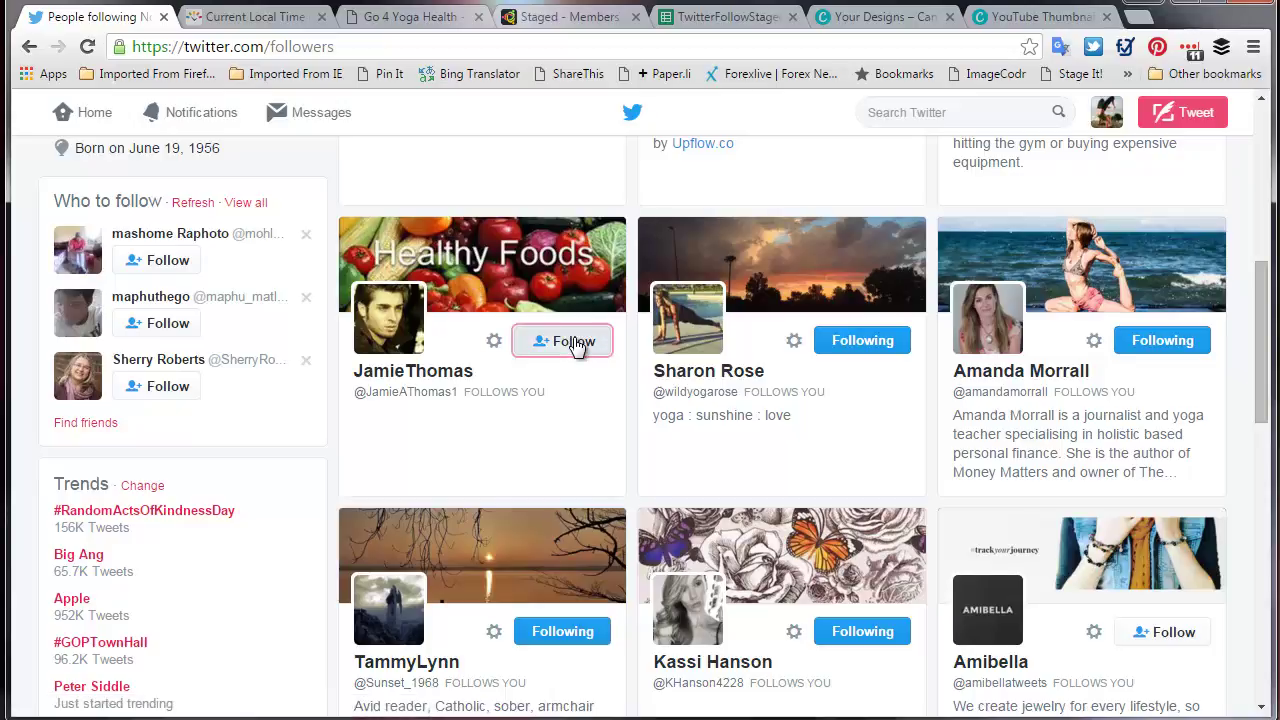
pyautogui.scroll(-2, 827, 387)
pyautogui.scroll(-1, 827, 390)
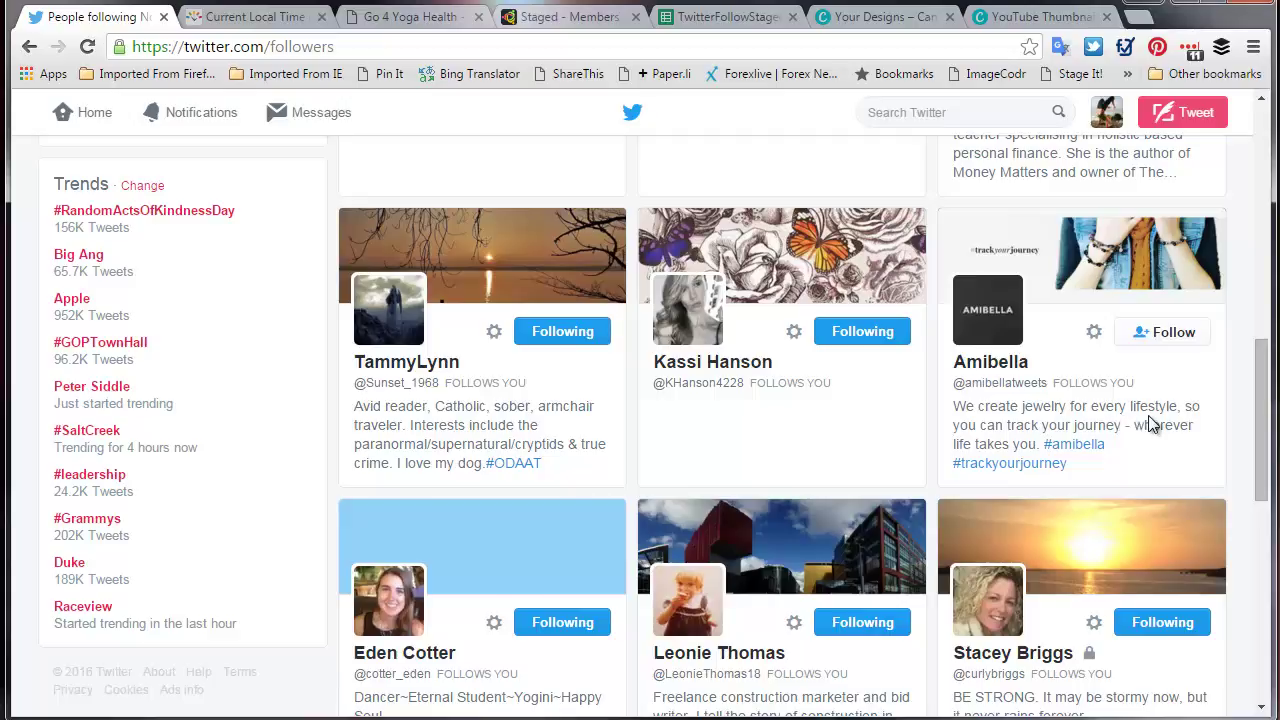
pyautogui.scroll(2, 1150, 425)
pyautogui.scroll(-1, 1150, 425)
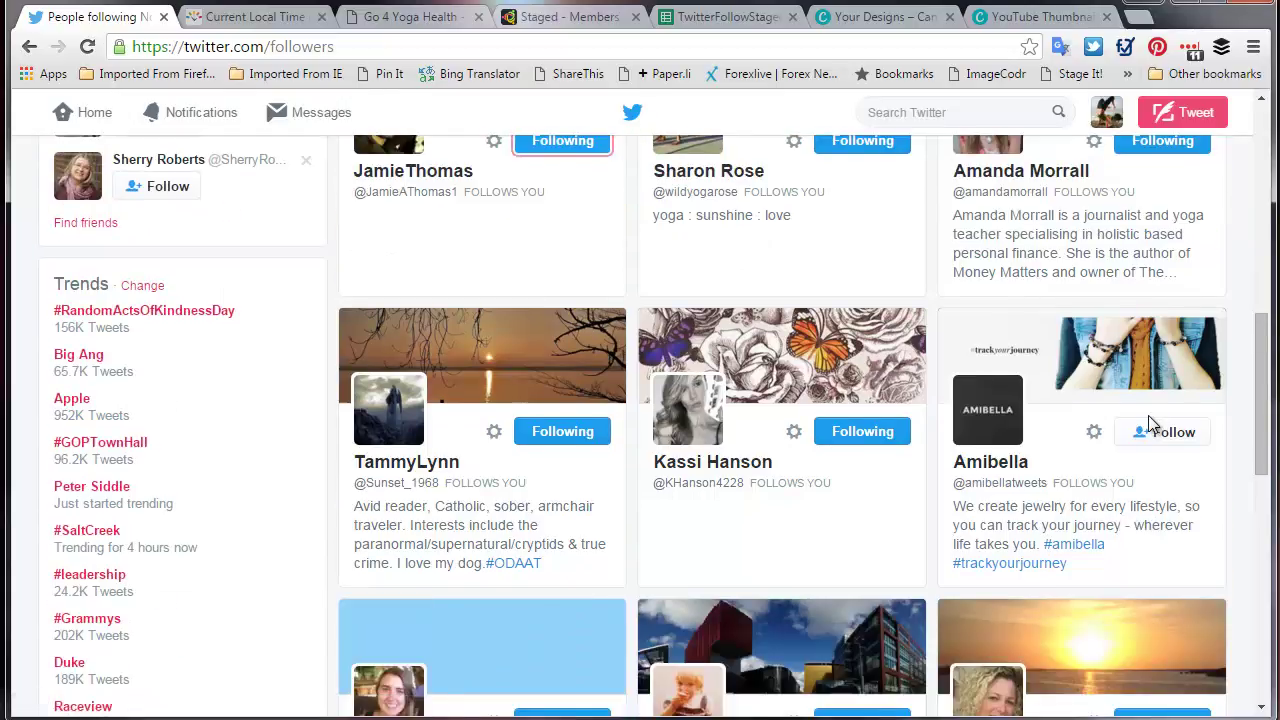
pyautogui.scroll(-1, 1150, 425)
pyautogui.click(1167, 340)
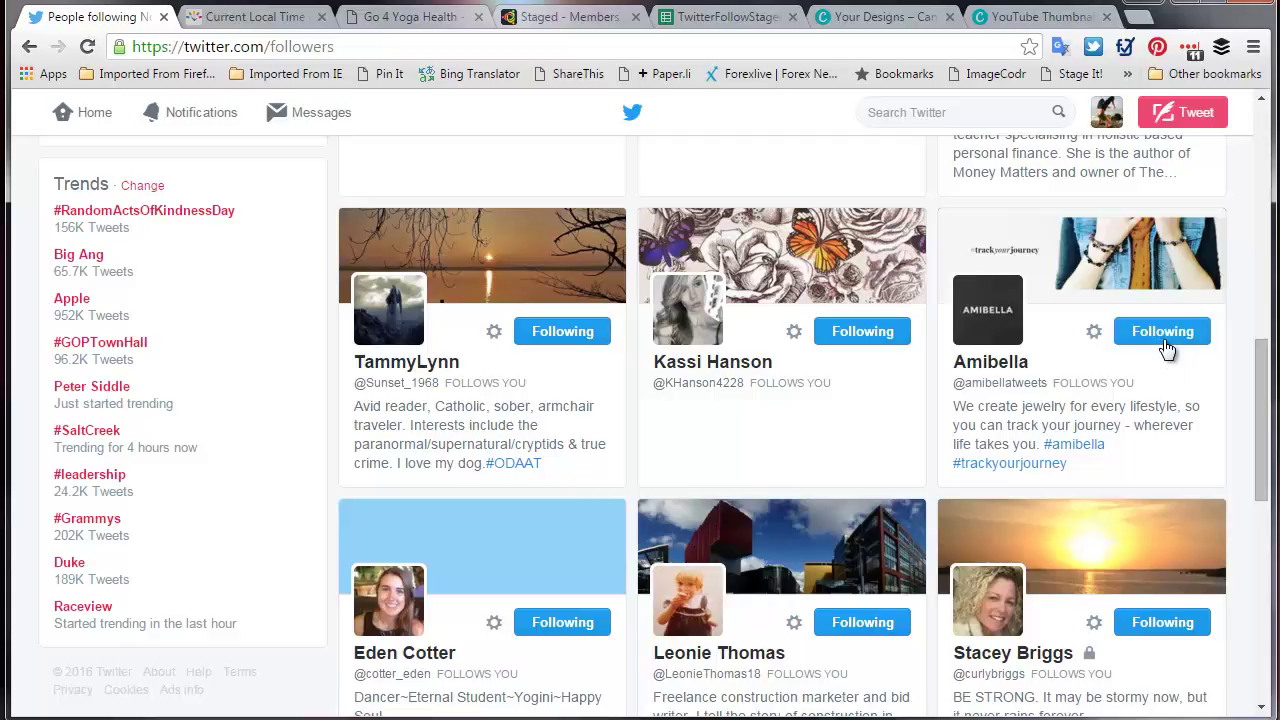
# Follow back Live Healthy and the author account with the CarolinaExecs.com banner.
pyautogui.scroll(-5, 1140, 453)
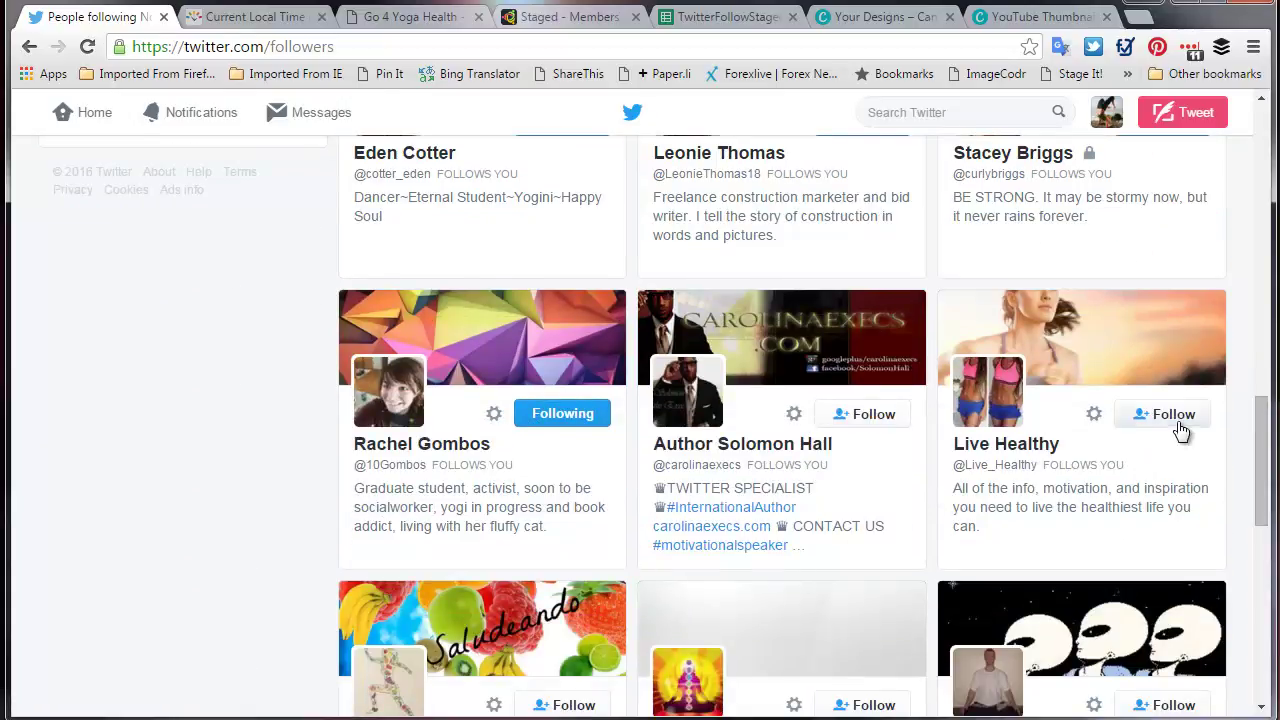
pyautogui.click(1180, 422)
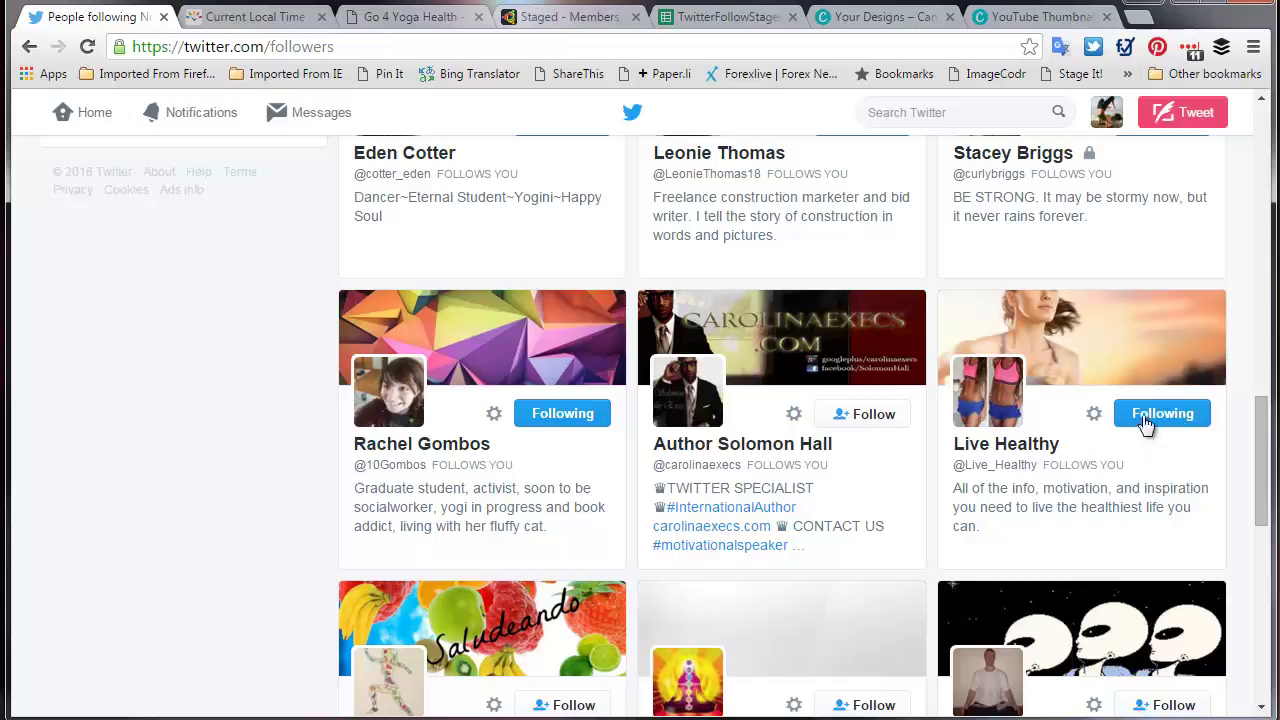
pyautogui.click(893, 420)
# Follow back SaluDeando and YOGA LOVE further down the followers list.
pyautogui.scroll(-3, 867, 478)
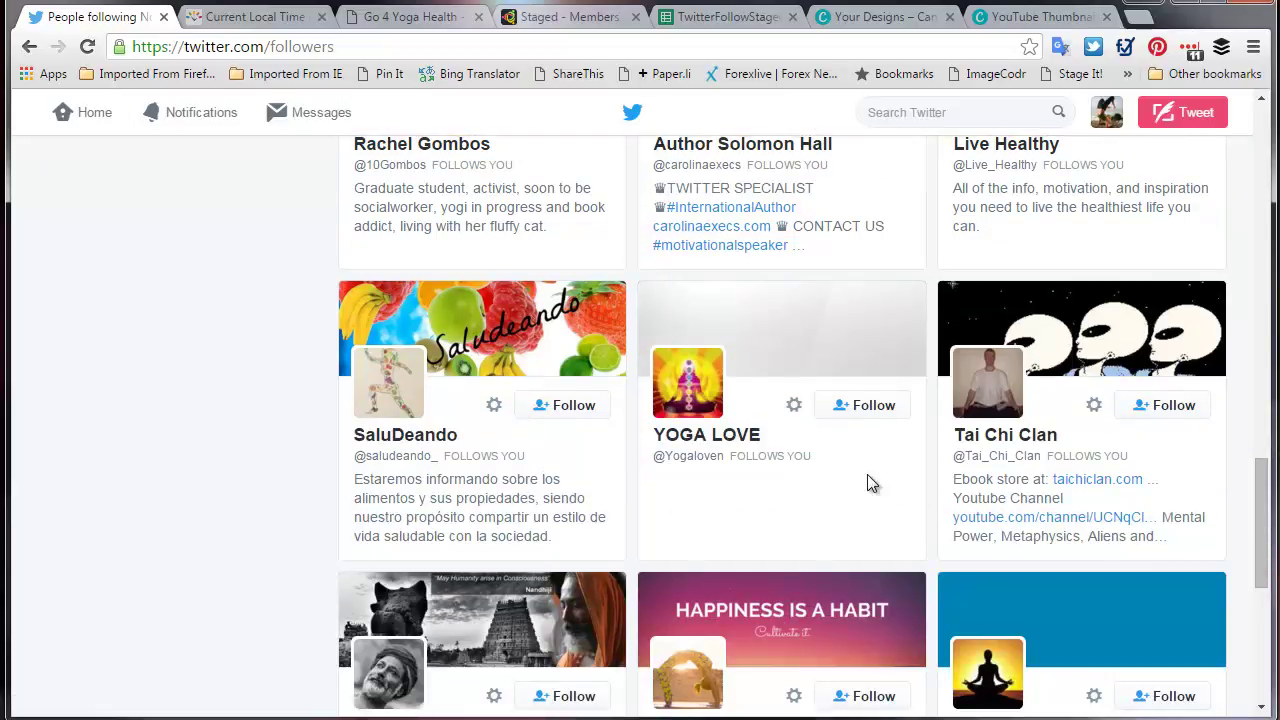
pyautogui.click(569, 410)
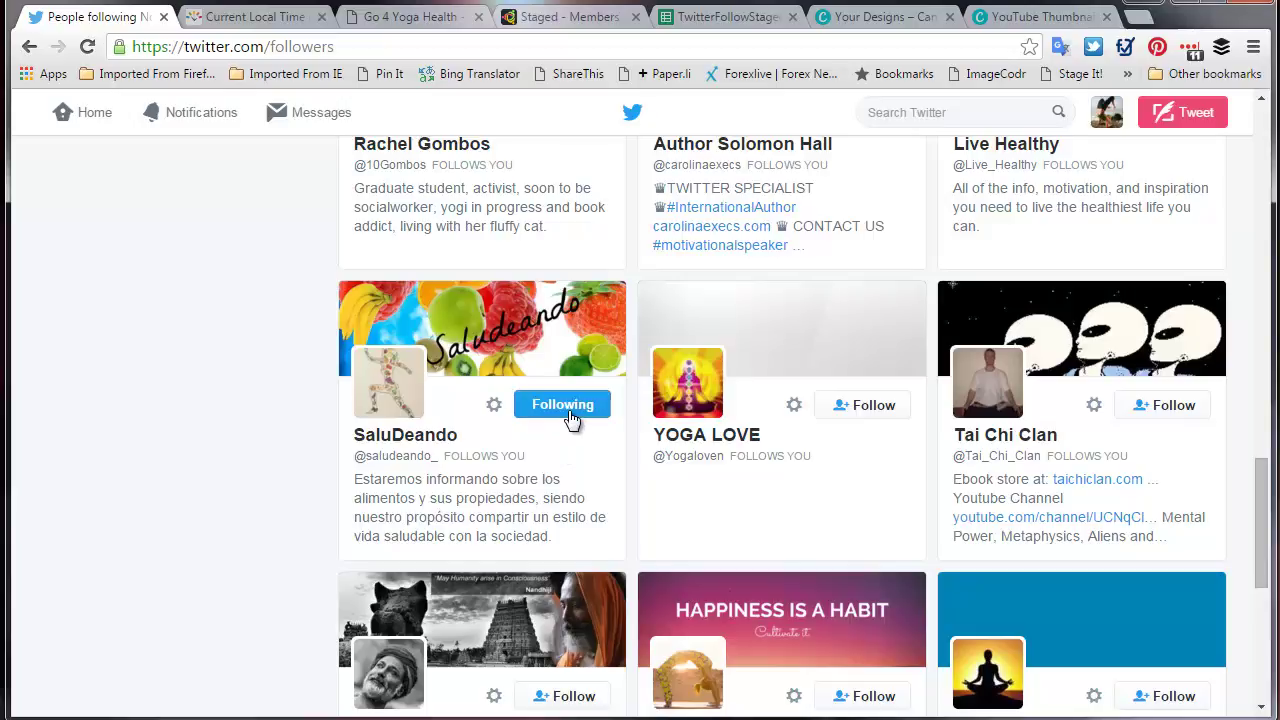
pyautogui.click(882, 410)
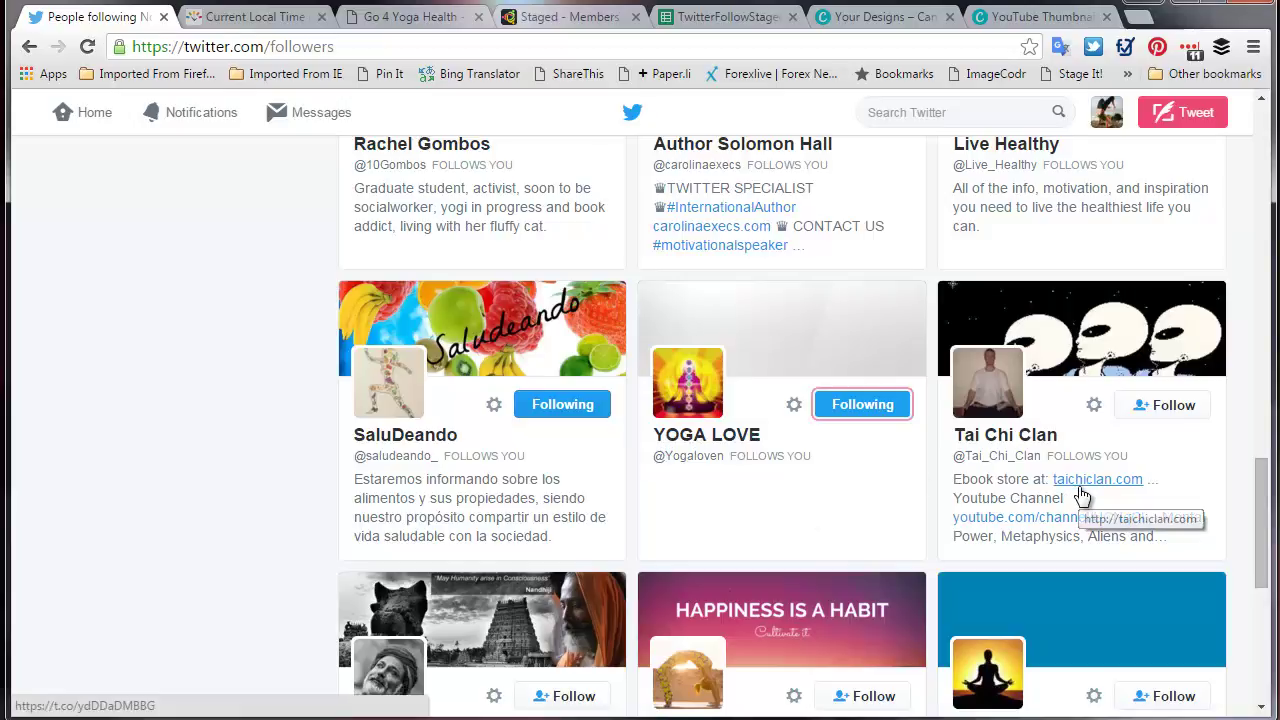
# Follow back Tai Chi Clan, the yogi author with the temple banner, Mindful Living and Yoga Spirit in the followers list.
pyautogui.click(1172, 405)
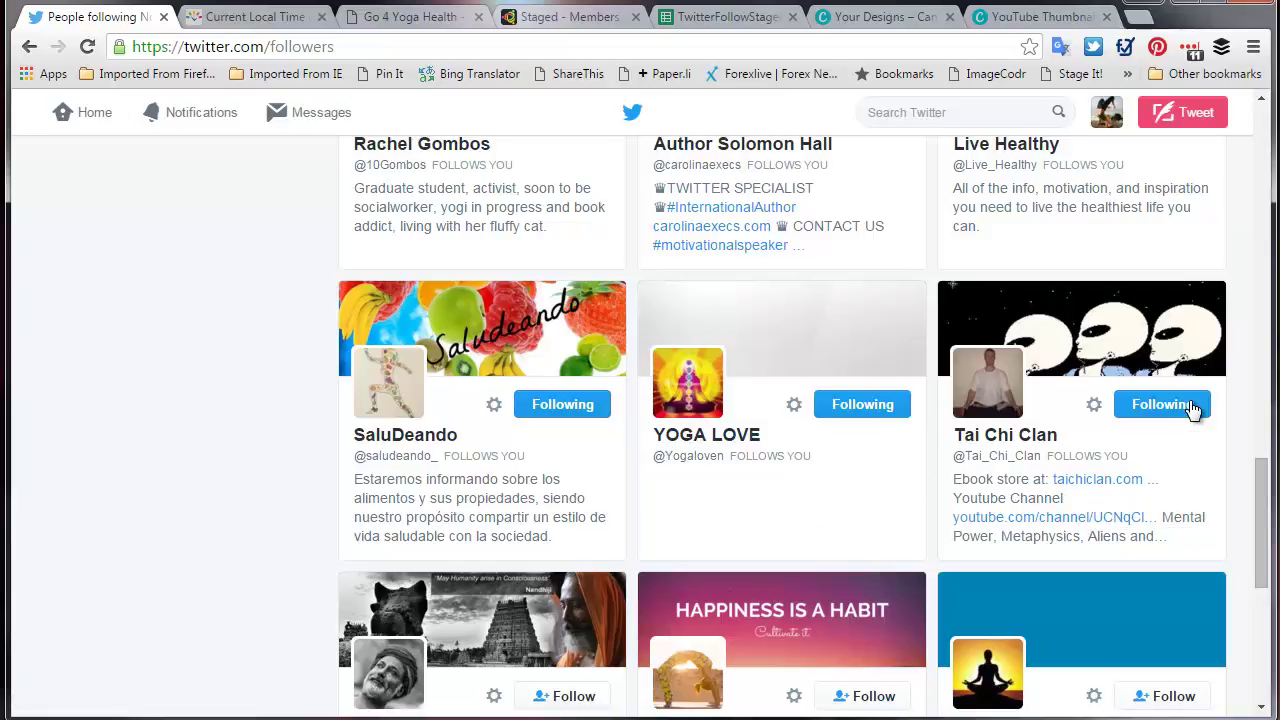
pyautogui.scroll(-2, 1168, 470)
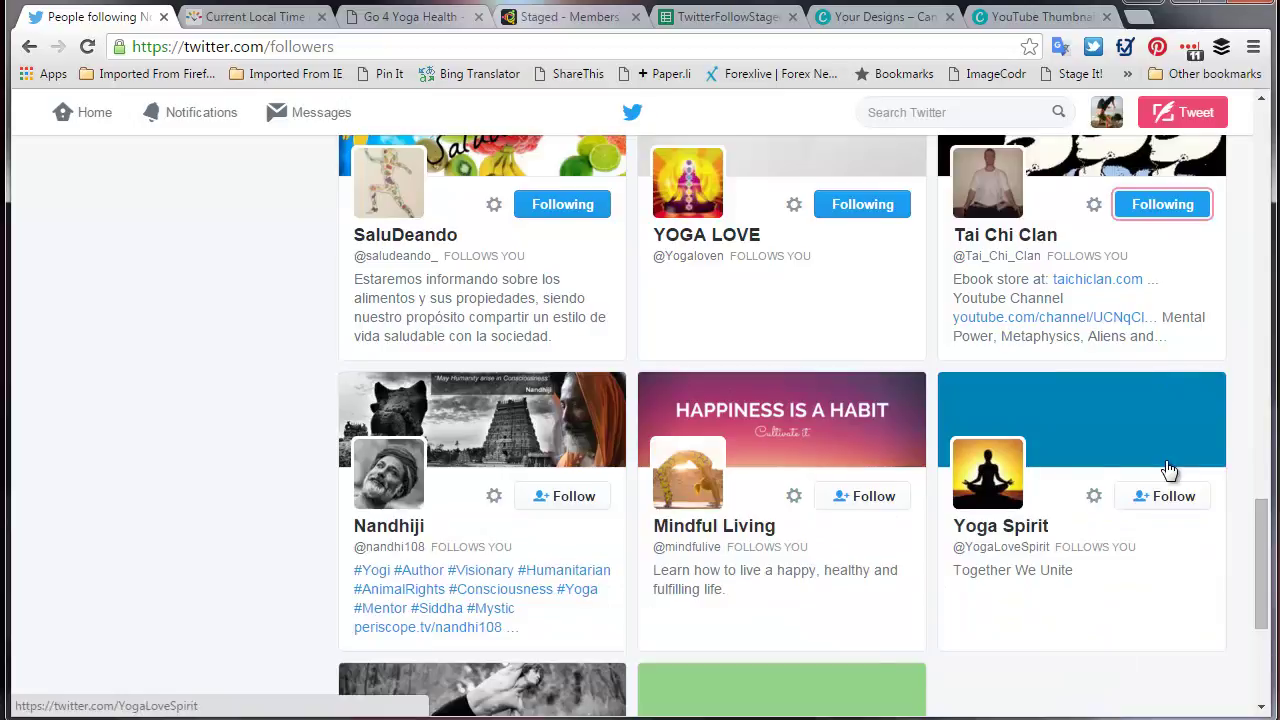
pyautogui.scroll(-1, 1160, 468)
pyautogui.click(567, 396)
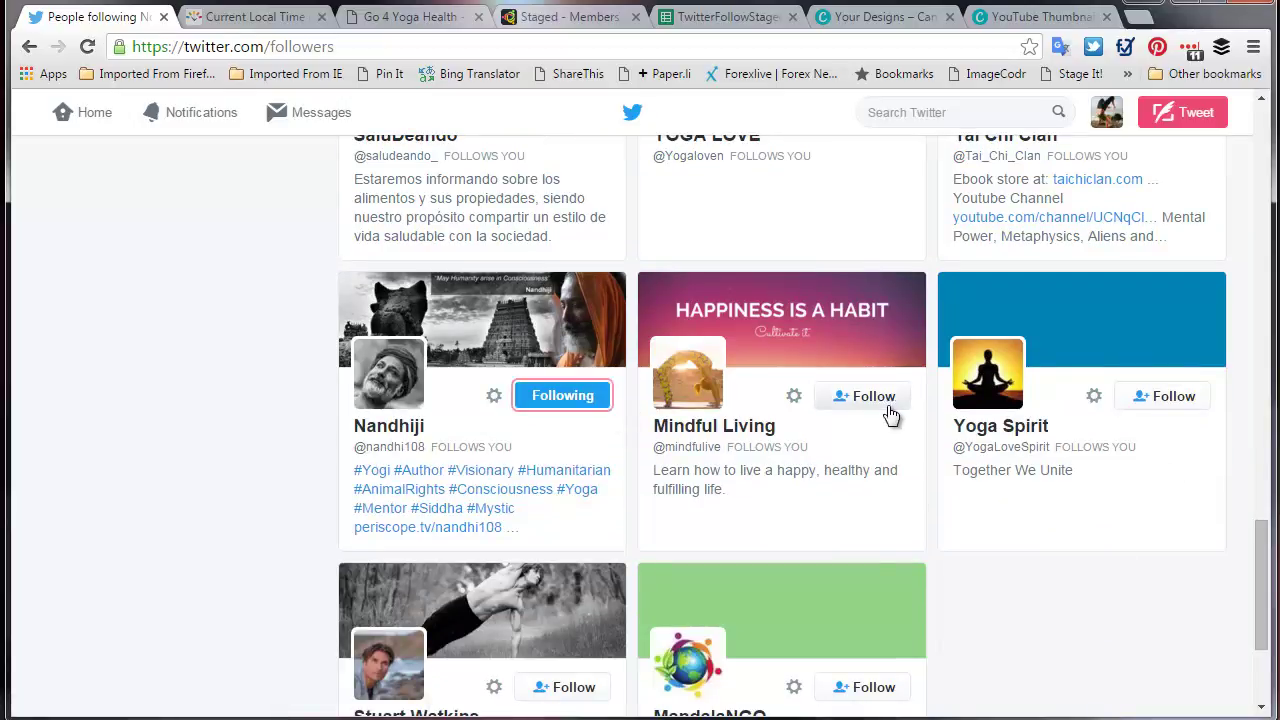
pyautogui.click(880, 398)
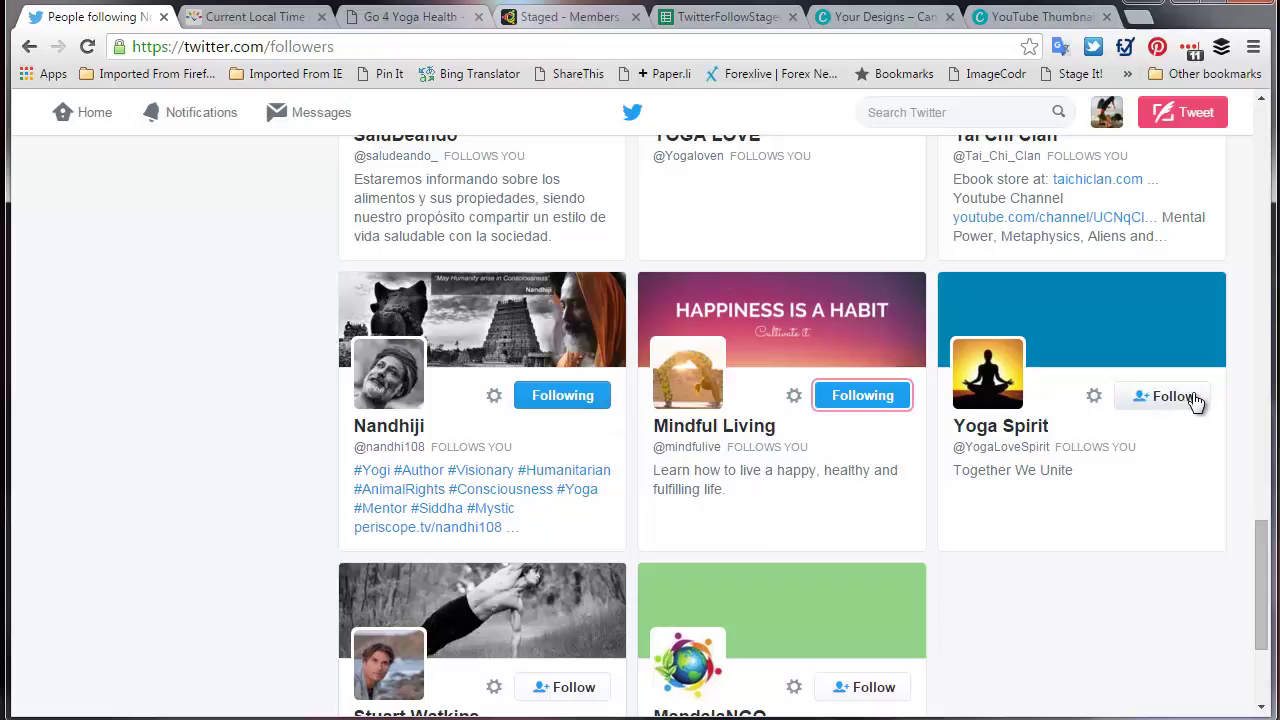
pyautogui.click(1185, 400)
# Follow back the yoga teacher based in Perth and L.A. and MandalaNGO at the end of the followers list.
pyautogui.scroll(-1, 1036, 505)
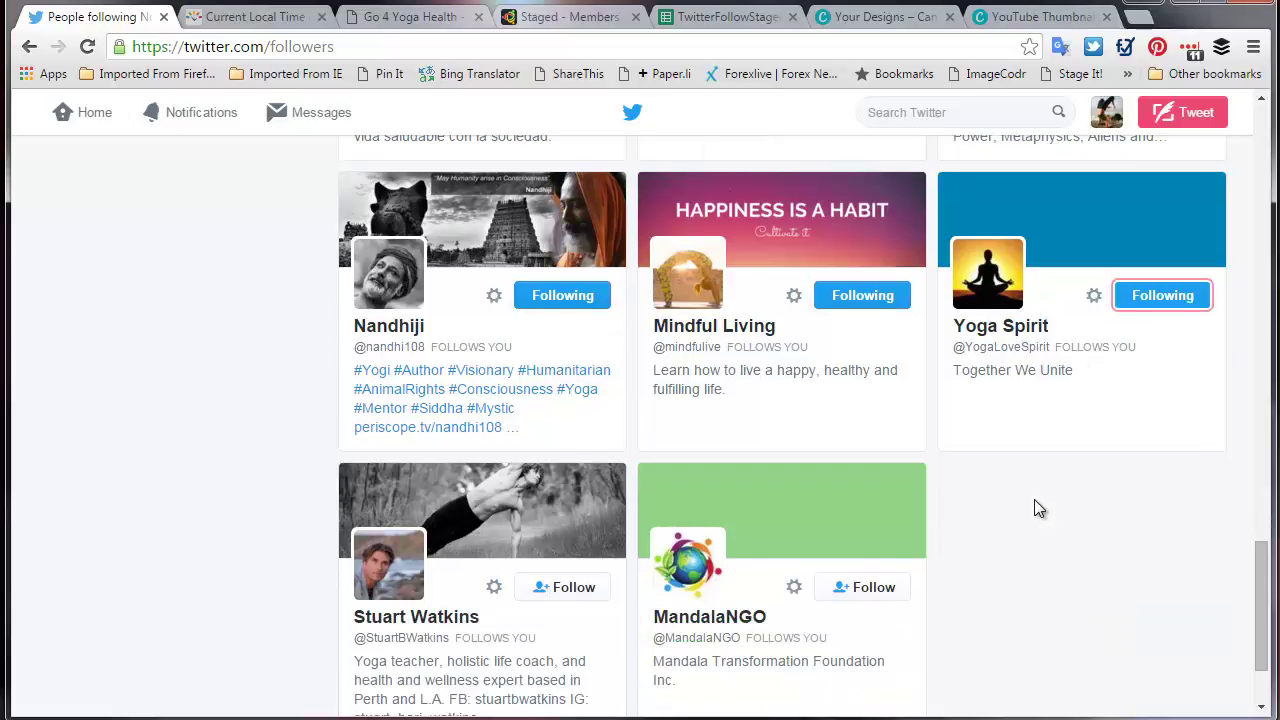
pyautogui.click(580, 589)
pyautogui.click(880, 592)
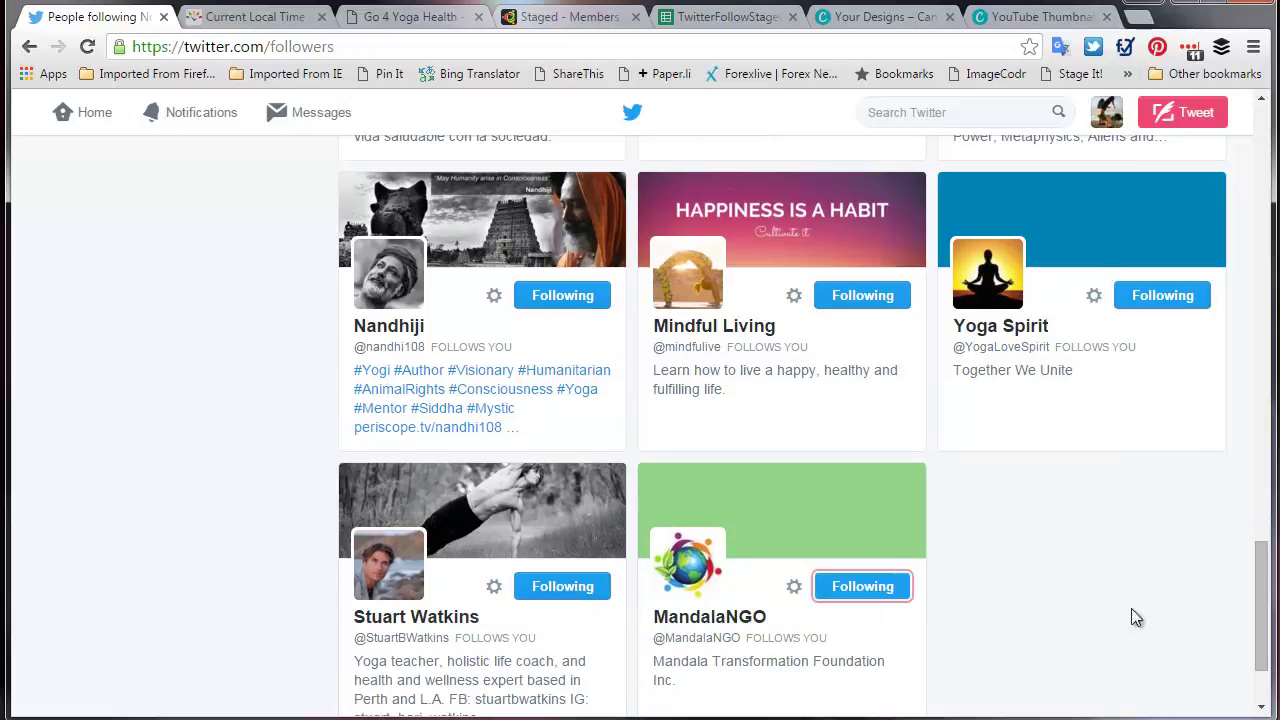
# Open the account's own Following list and review which followed accounts follow back.
pyautogui.moveTo(1268, 648)
pyautogui.mouseDown()
pyautogui.moveTo(1268, 664)
pyautogui.moveTo(1266, 198)
pyautogui.mouseUp()
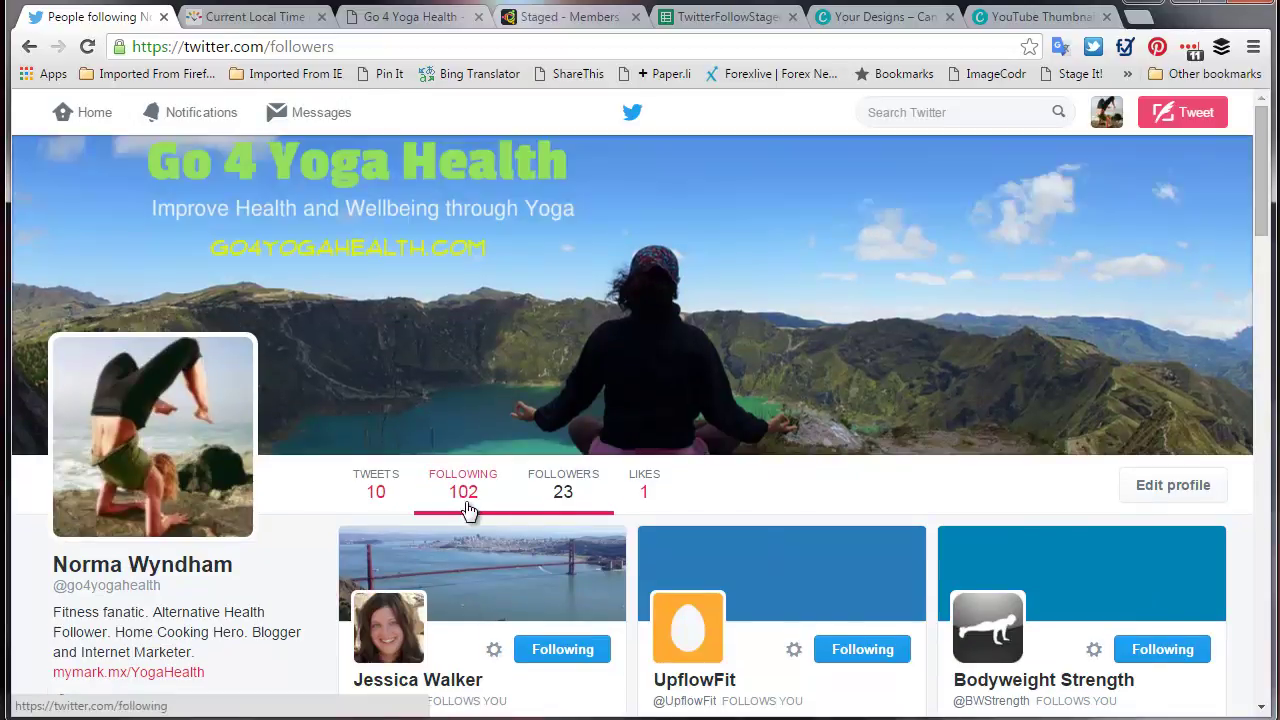
pyautogui.click(463, 500)
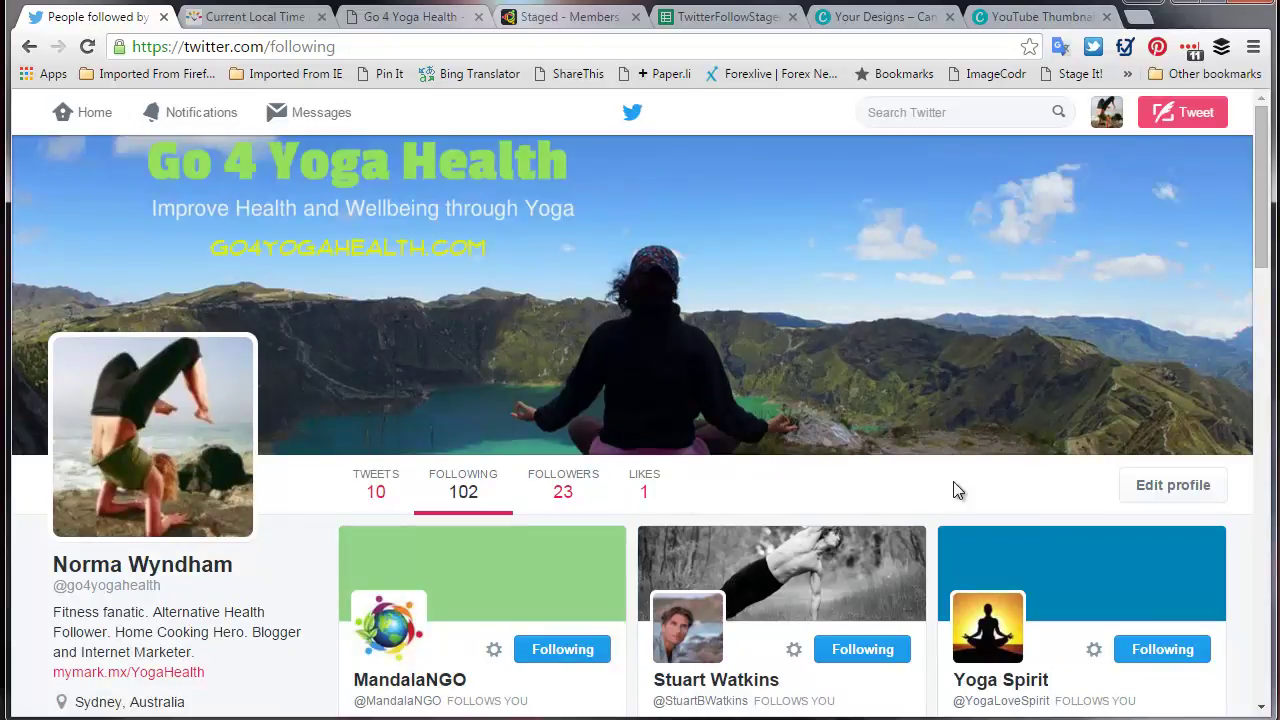
pyautogui.scroll(-4, 957, 490)
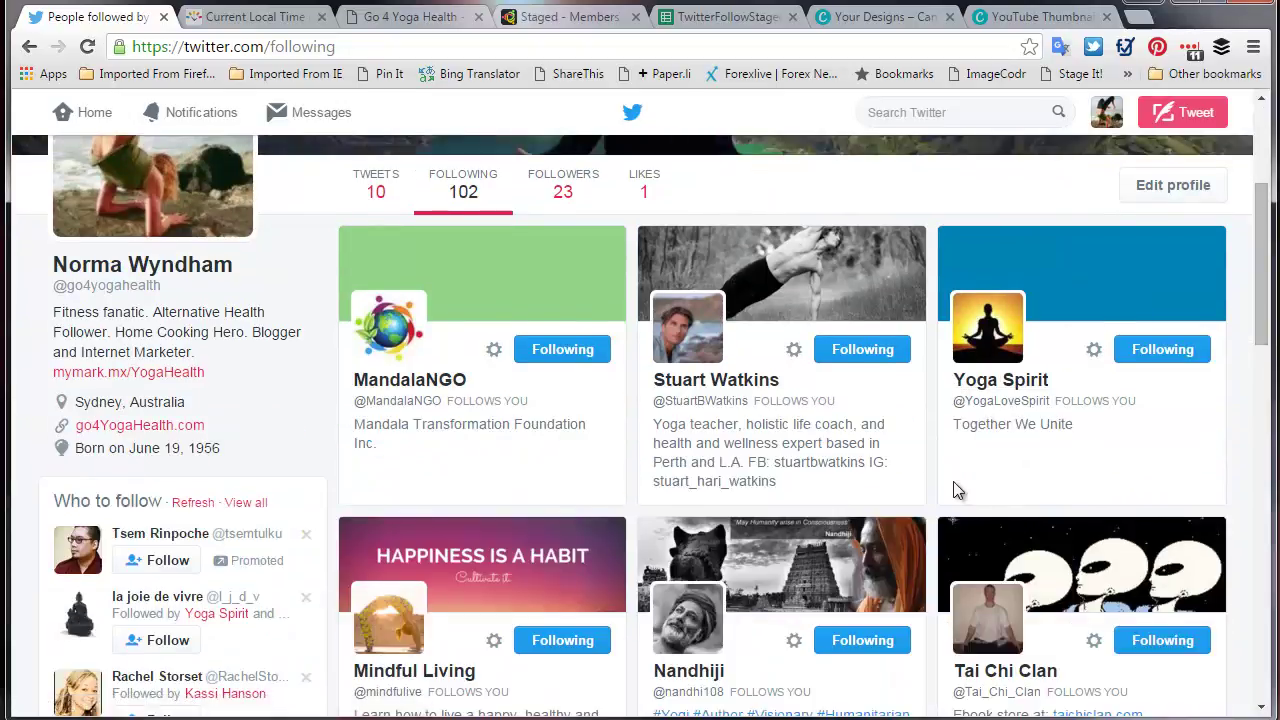
pyautogui.scroll(-2, 957, 490)
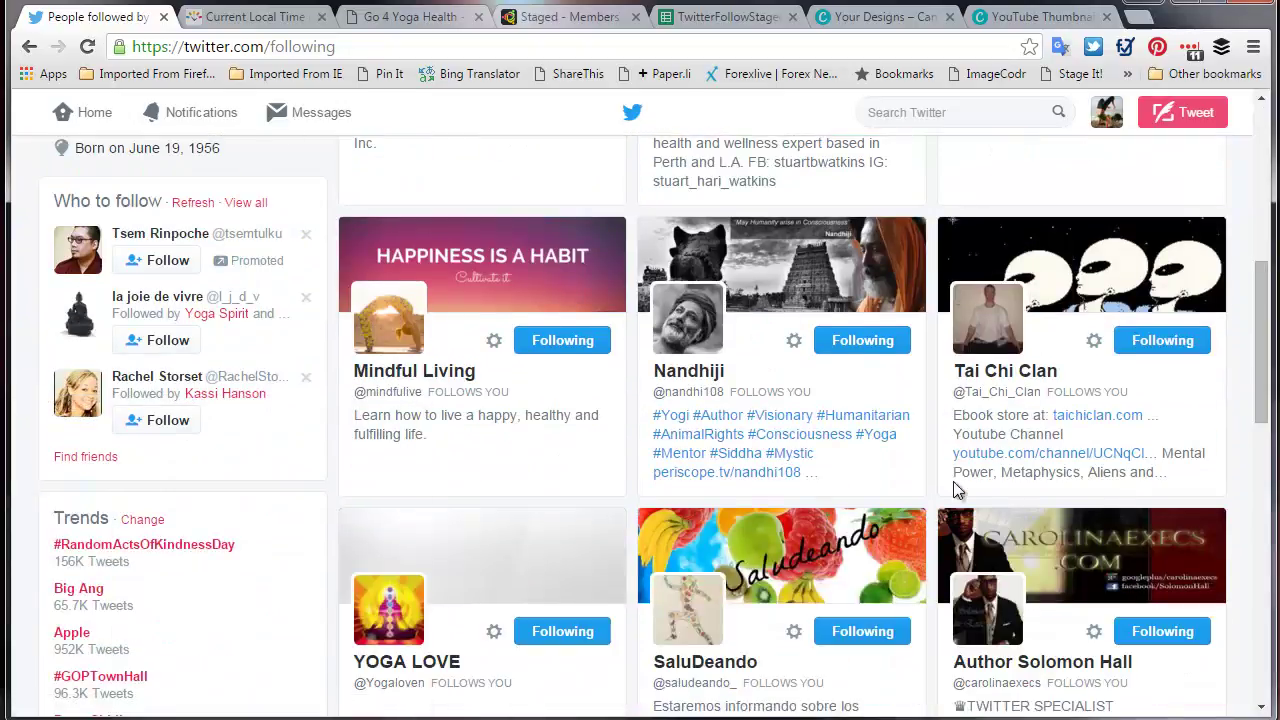
pyautogui.scroll(-9, 955, 490)
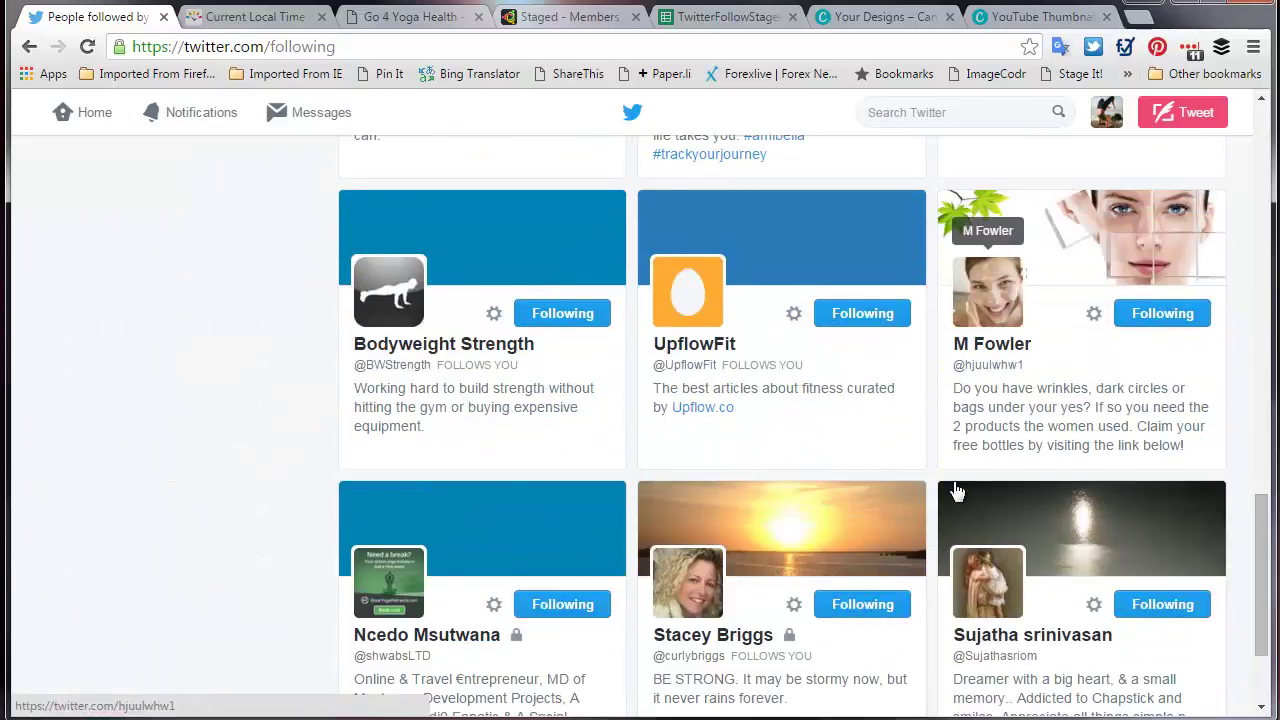
pyautogui.scroll(-2, 957, 490)
pyautogui.scroll(2, 957, 490)
pyautogui.scroll(-1, 957, 490)
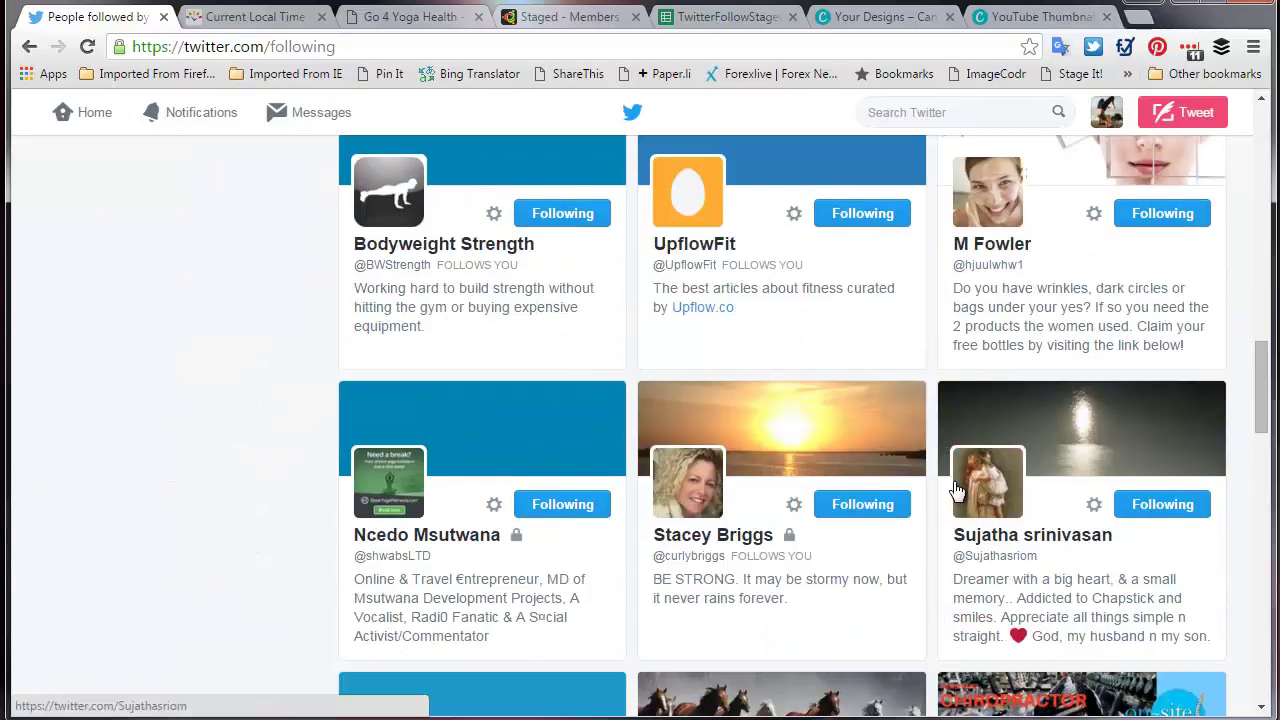
pyautogui.scroll(-6, 957, 490)
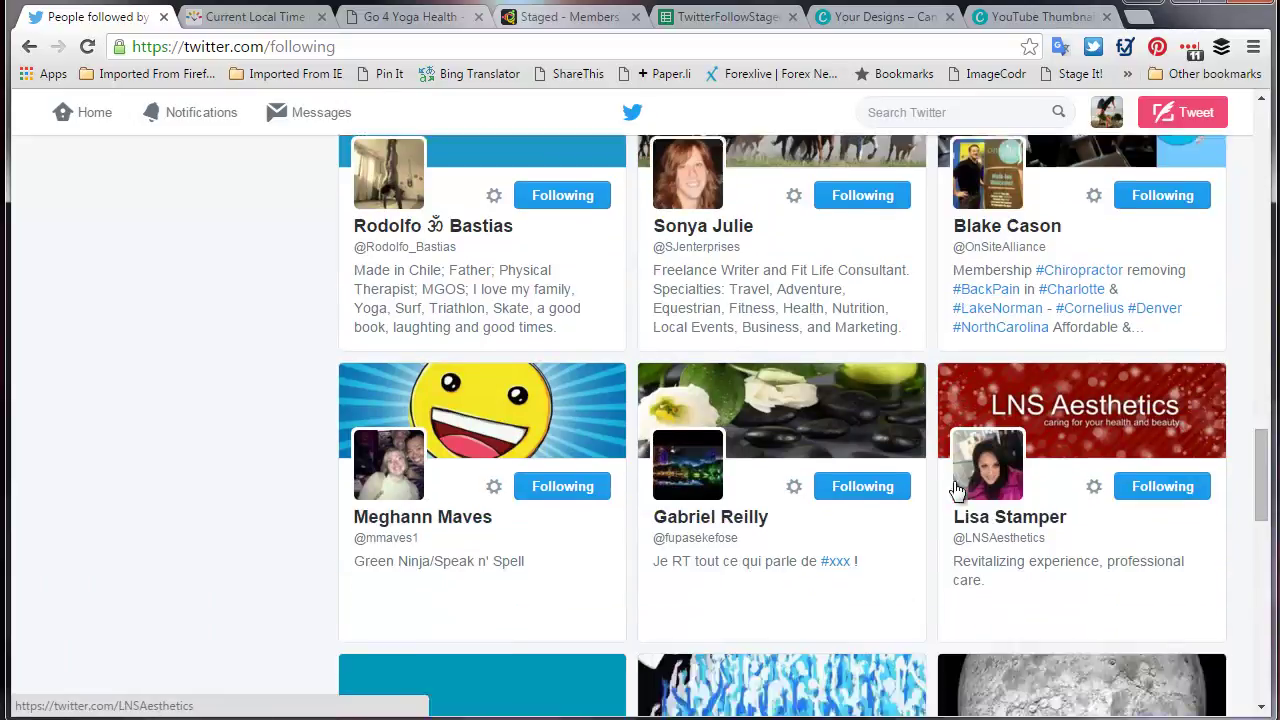
pyautogui.scroll(-2, 957, 490)
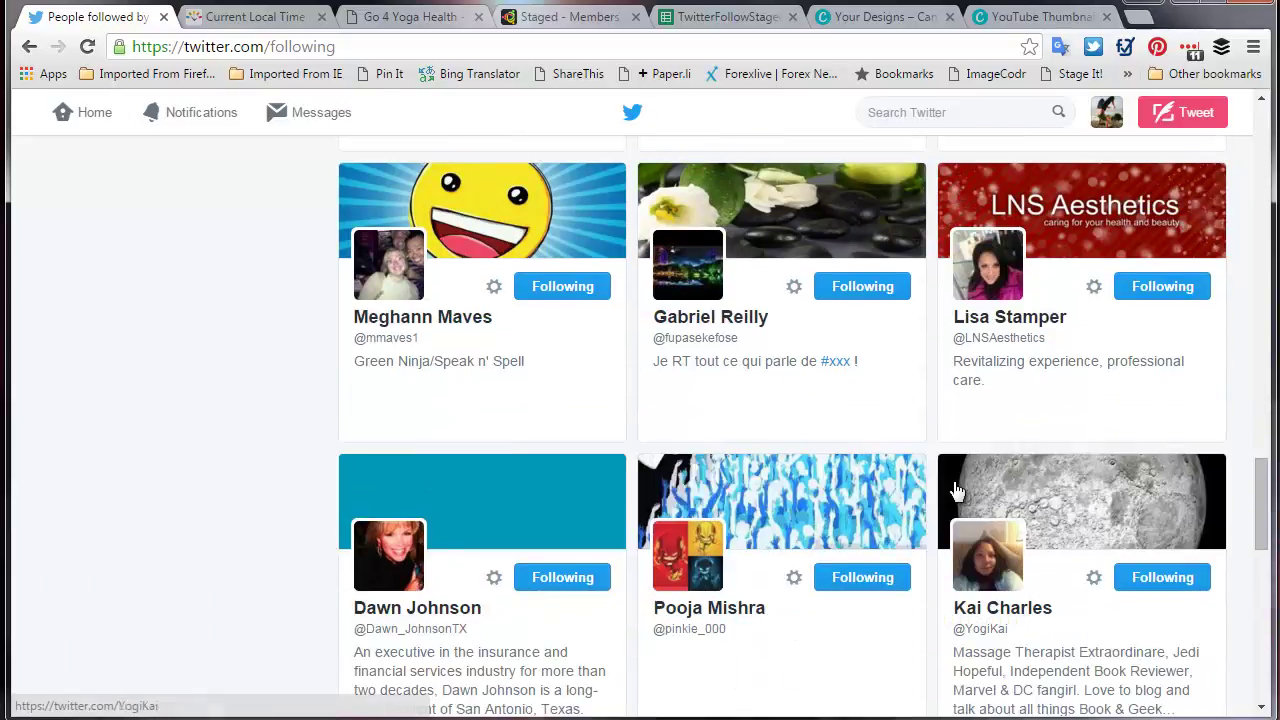
# Search Twitter for yoga and restrict the results to accounts.
pyautogui.click(965, 118)
pyautogui.write('yoga')
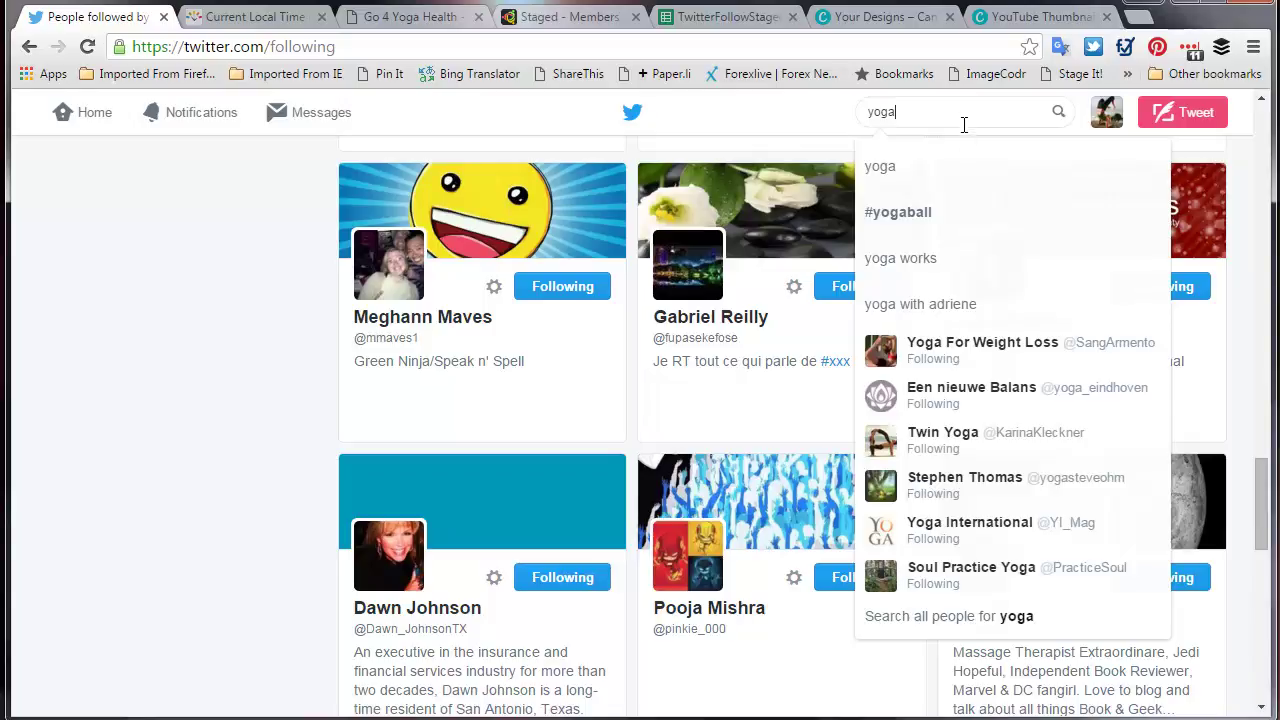
pyautogui.click(926, 167)
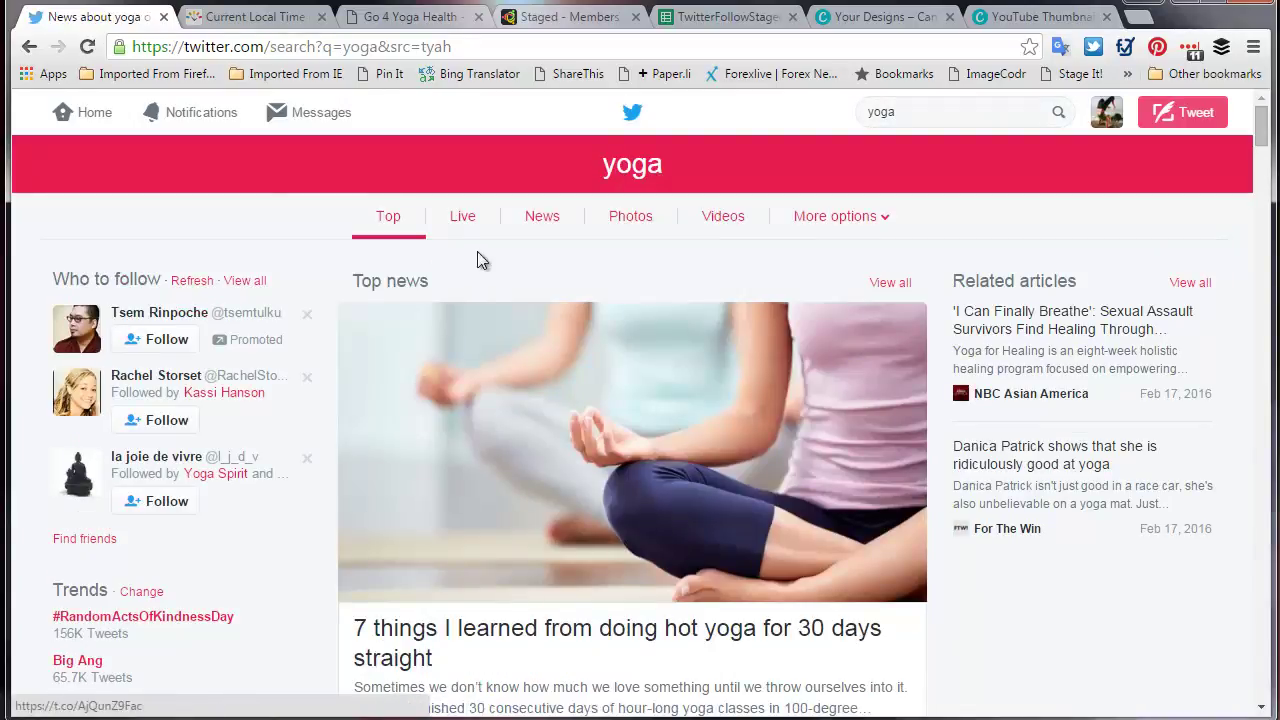
pyautogui.click(466, 224)
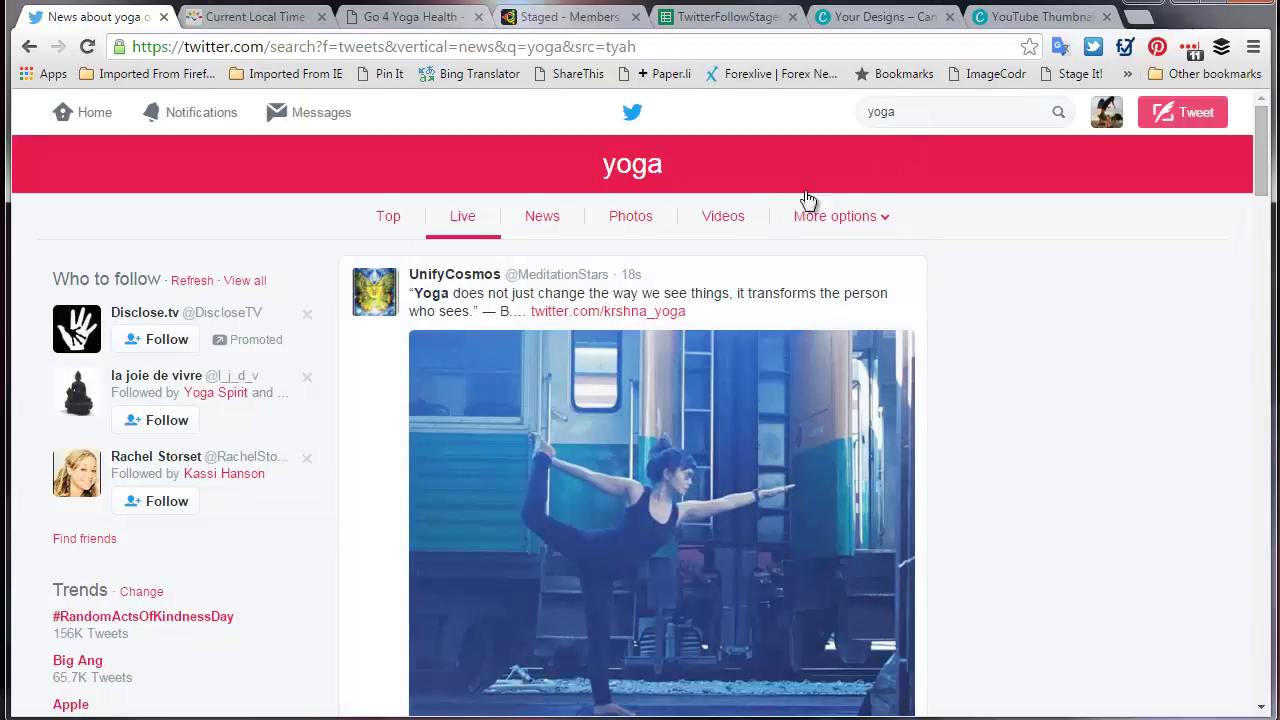
pyautogui.click(850, 228)
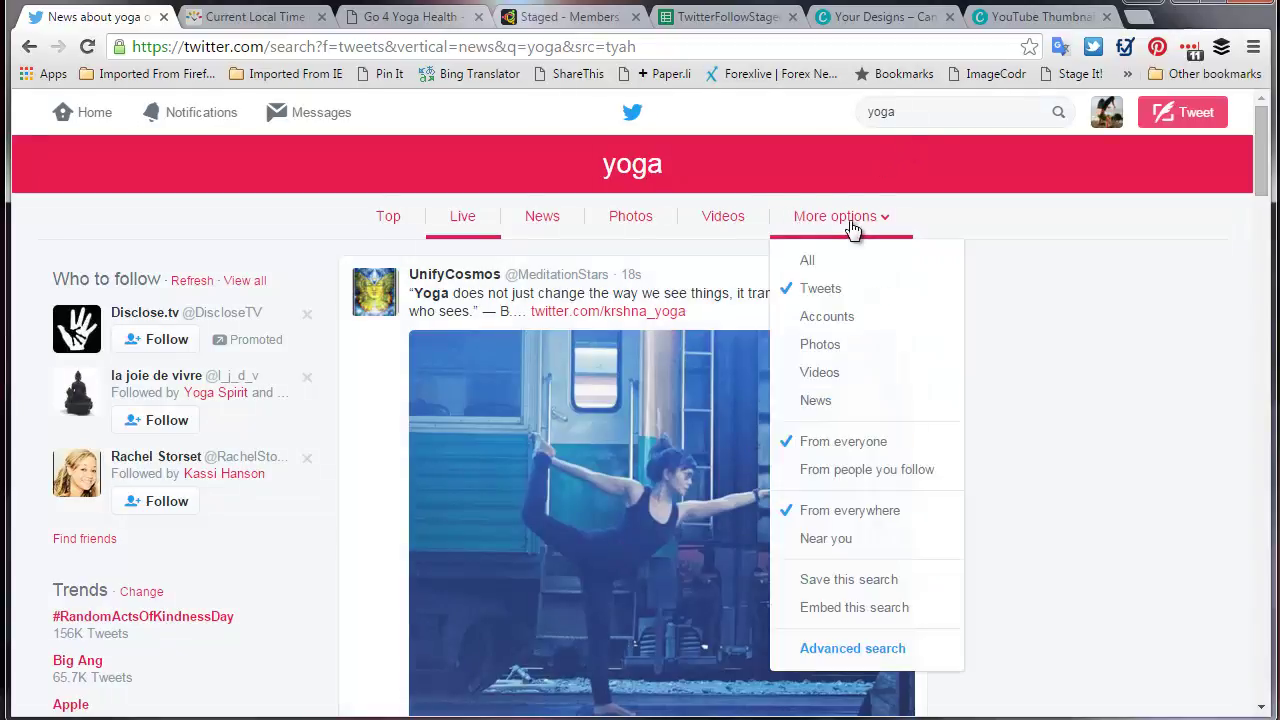
pyautogui.click(820, 316)
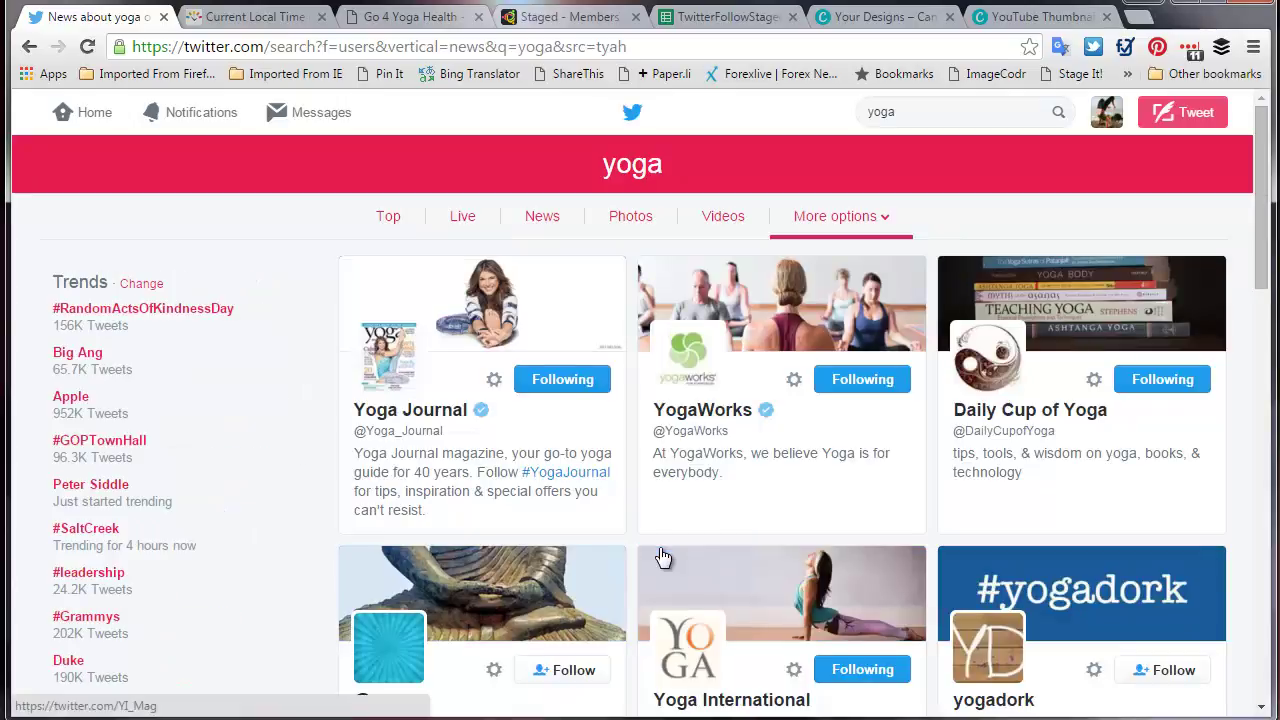
# Open the Yoga Journal profile from the search results and show its followers list.
pyautogui.click(425, 418)
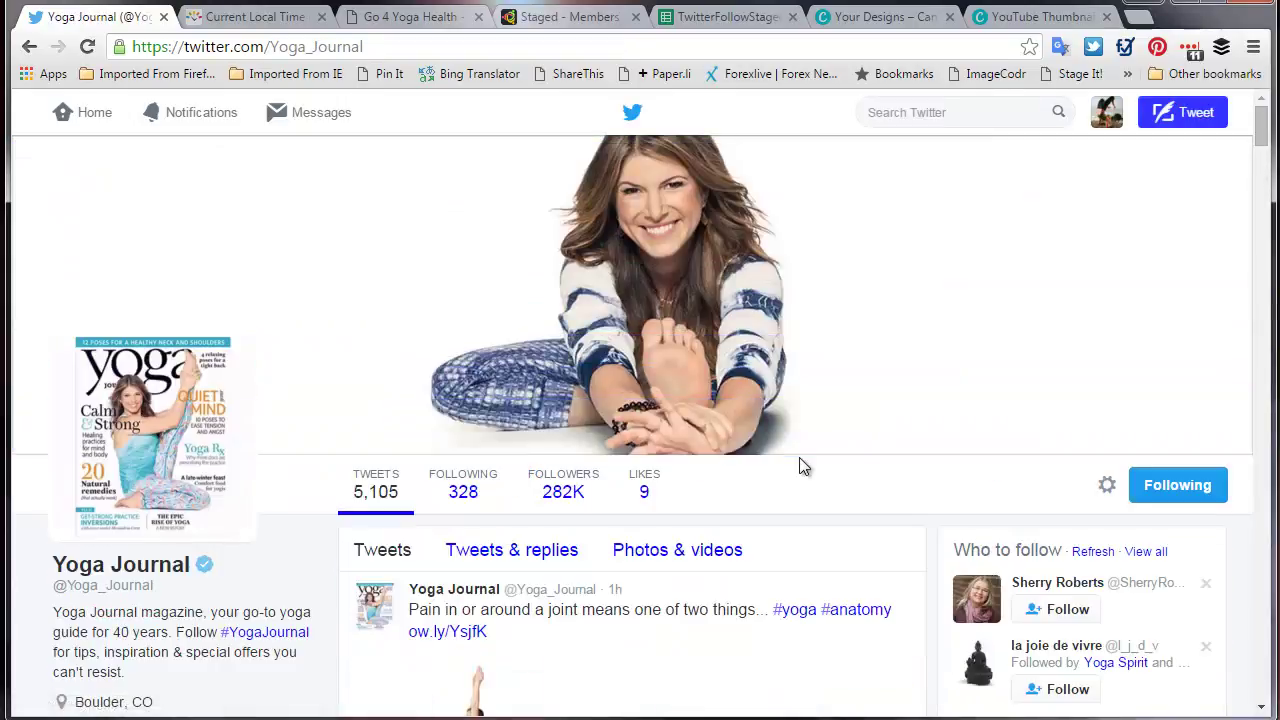
pyautogui.scroll(-2, 803, 467)
pyautogui.scroll(-1, 803, 467)
pyautogui.scroll(1, 803, 467)
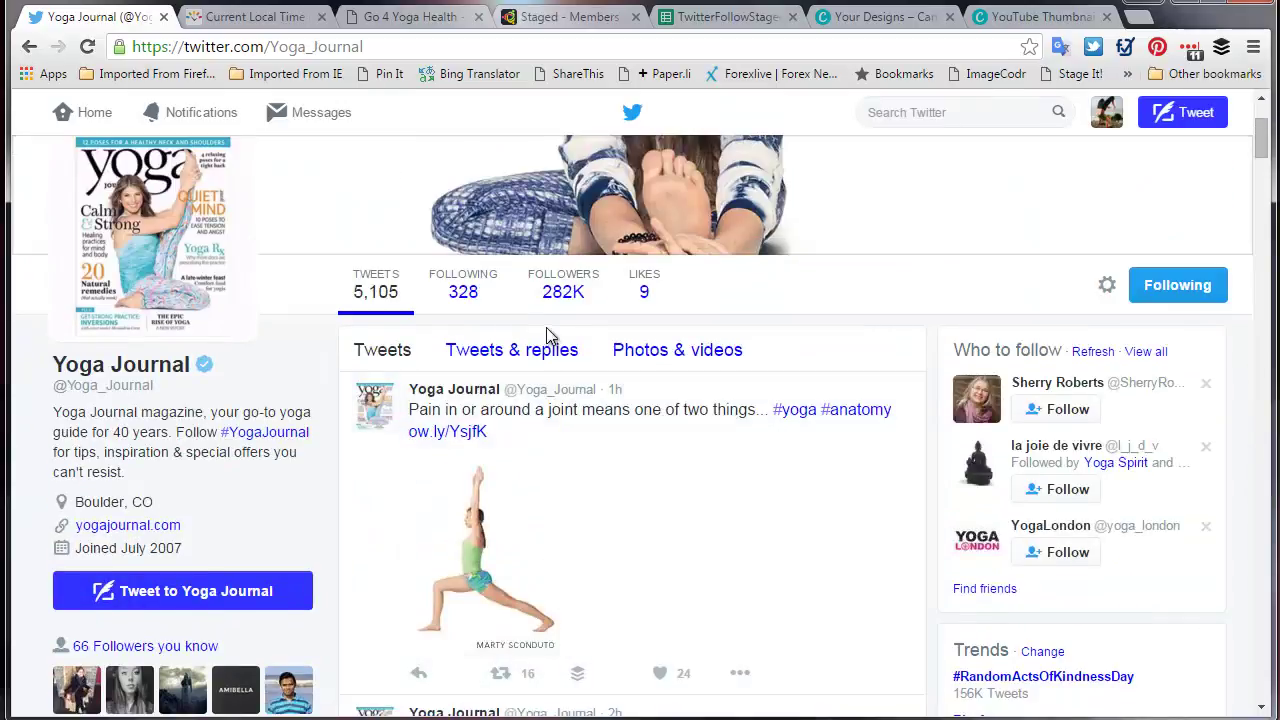
pyautogui.click(564, 294)
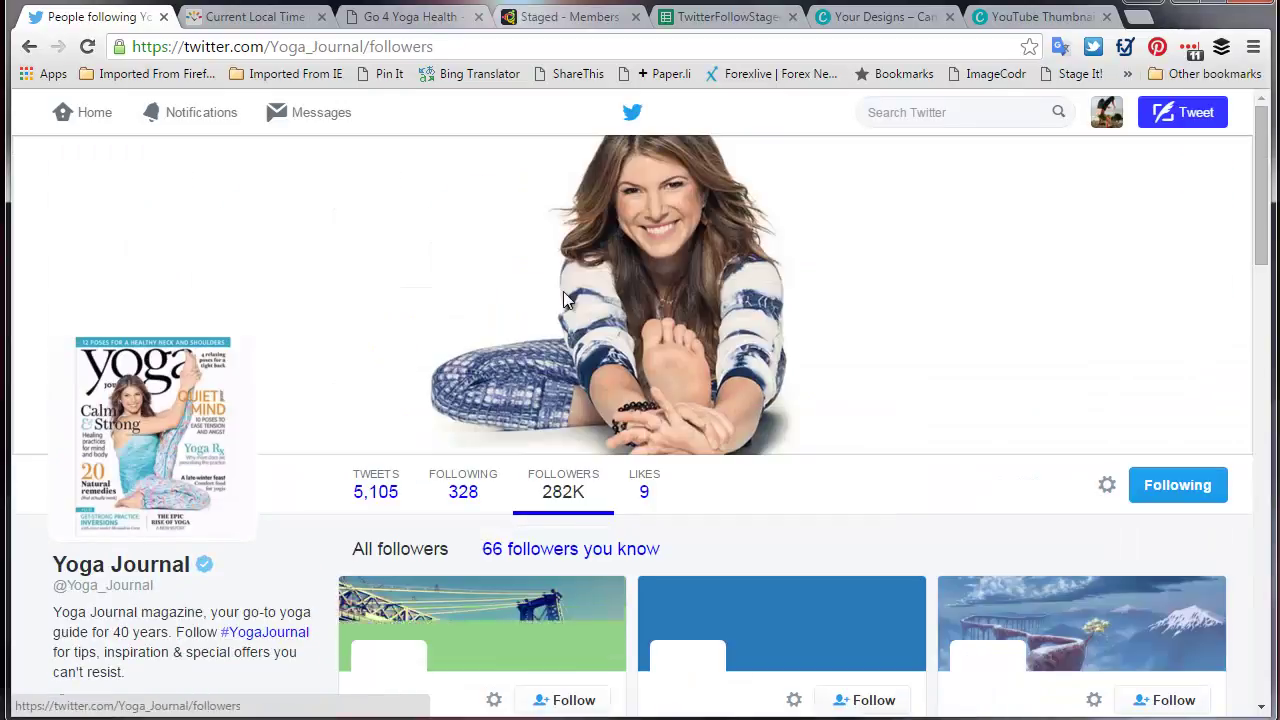
pyautogui.scroll(-4, 851, 471)
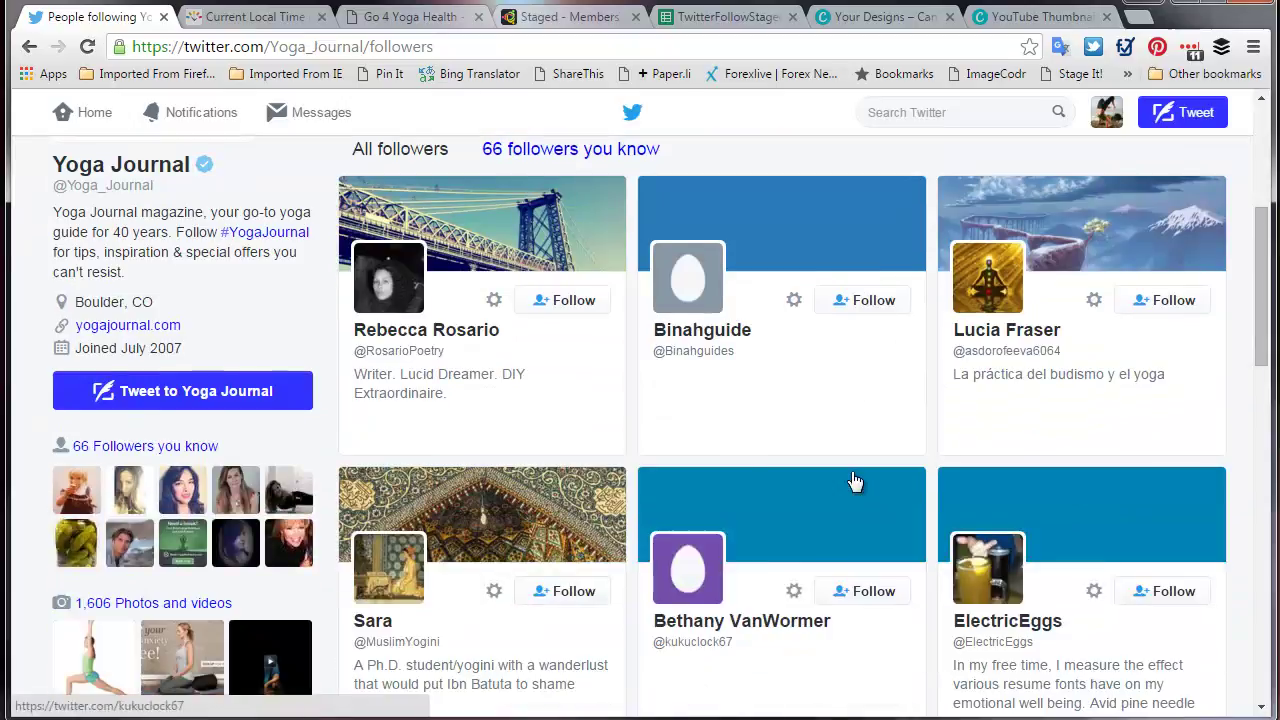
pyautogui.click(570, 308)
pyautogui.scroll(-2, 1063, 389)
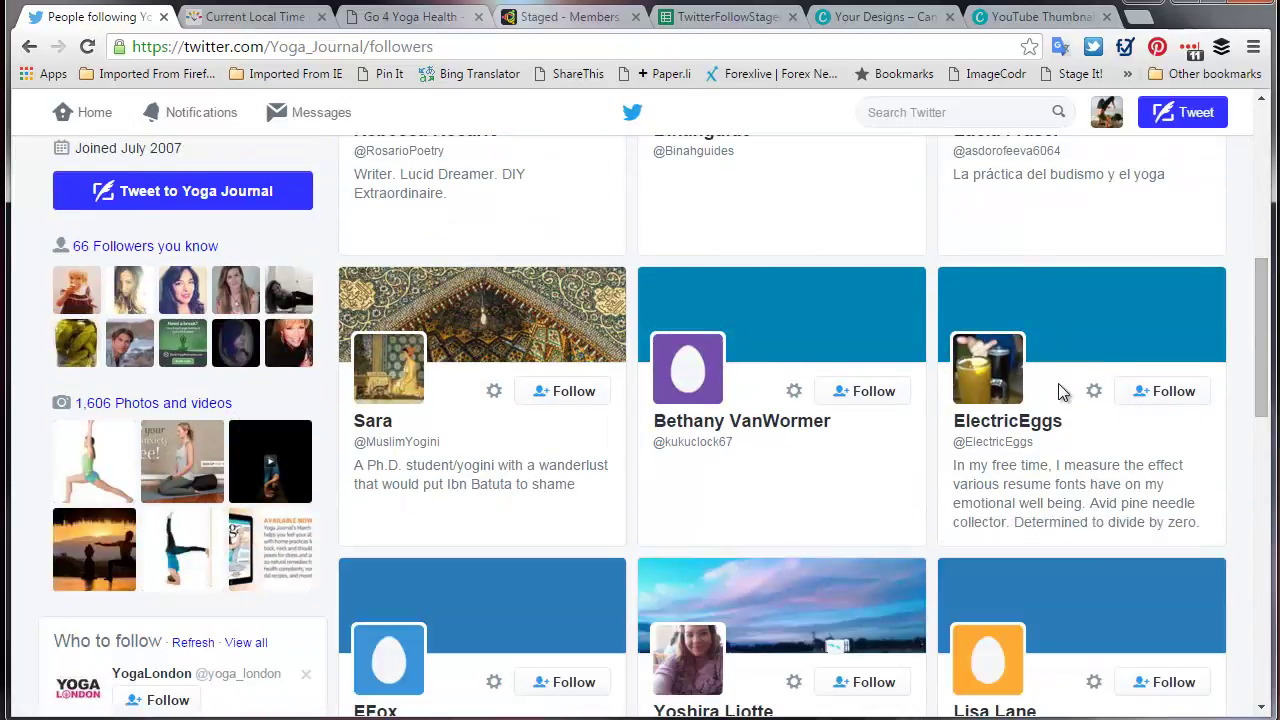
pyautogui.click(600, 394)
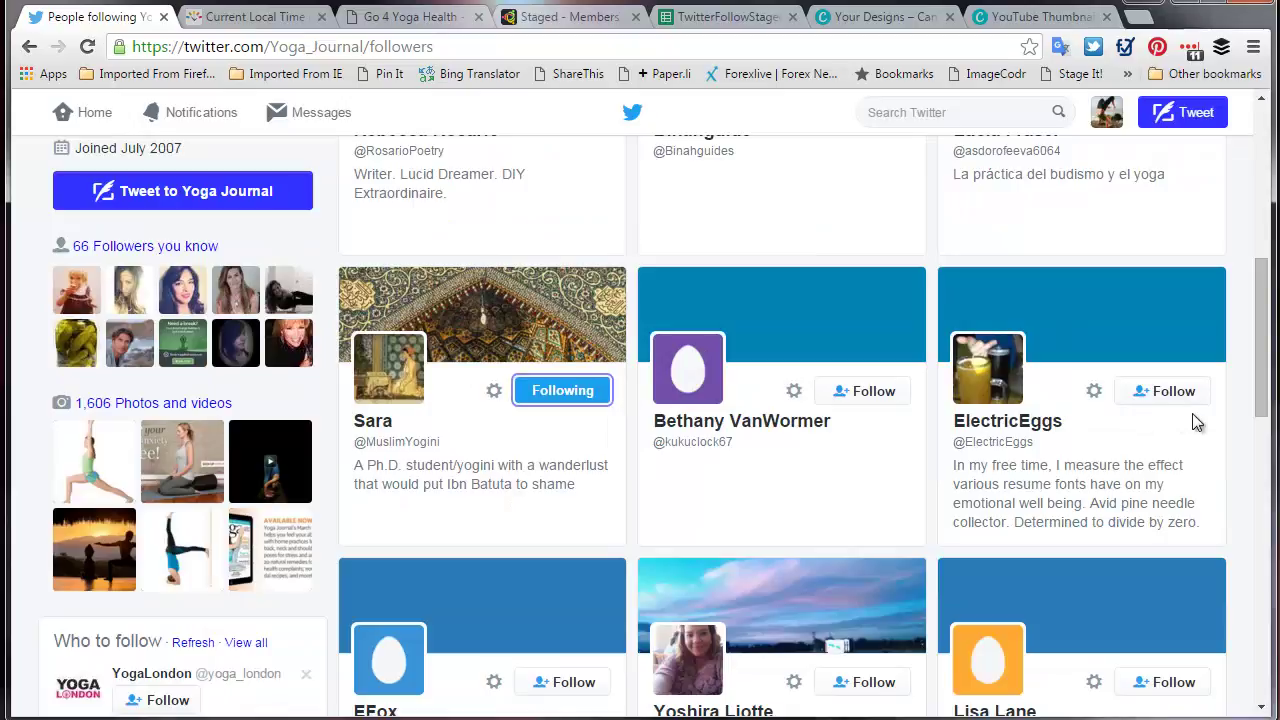
pyautogui.click(1172, 393)
# Follow the real estate account and the mechanical engineer and fitness enthusiast further down Yoga Journal's followers.
pyautogui.scroll(-3, 919, 443)
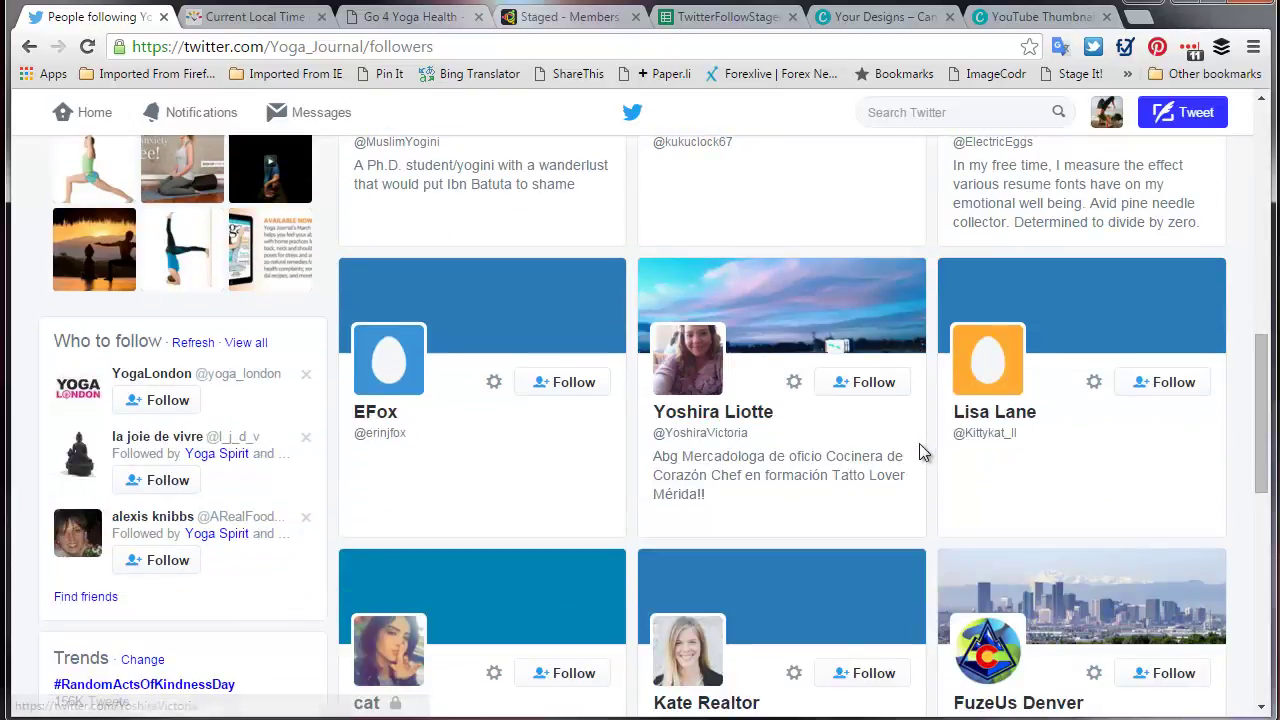
pyautogui.scroll(-3, 919, 443)
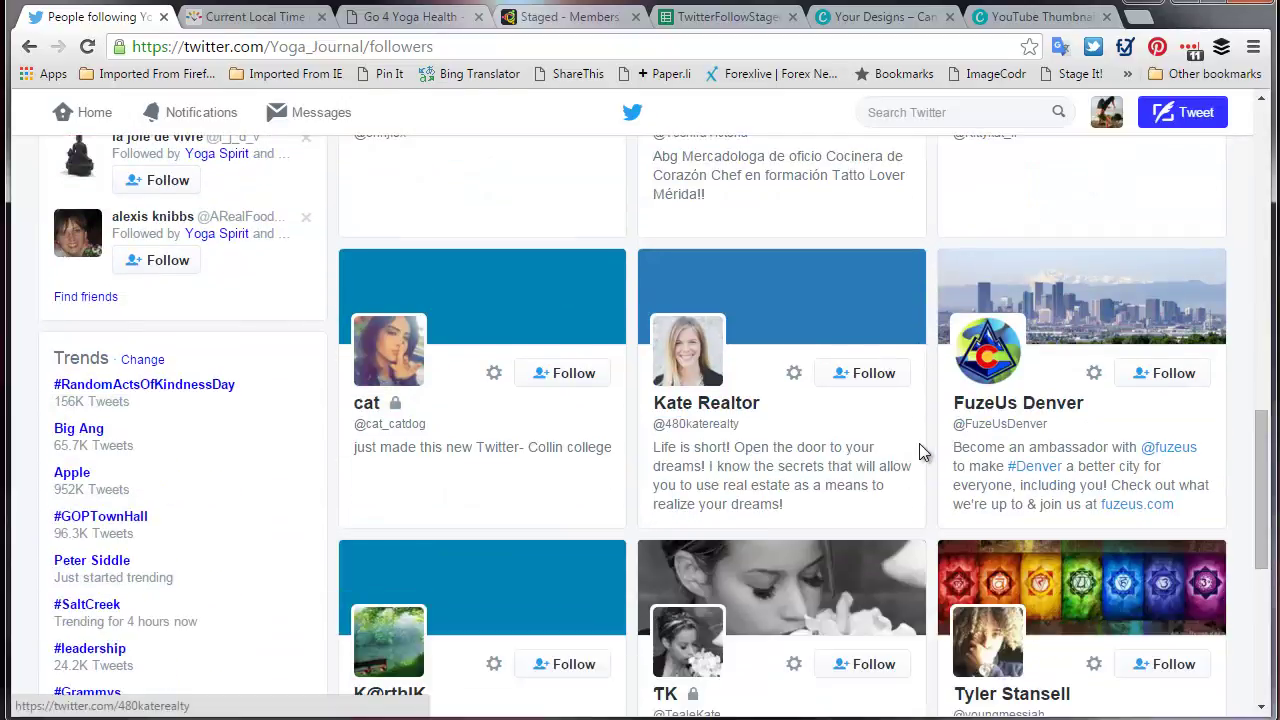
pyautogui.click(875, 380)
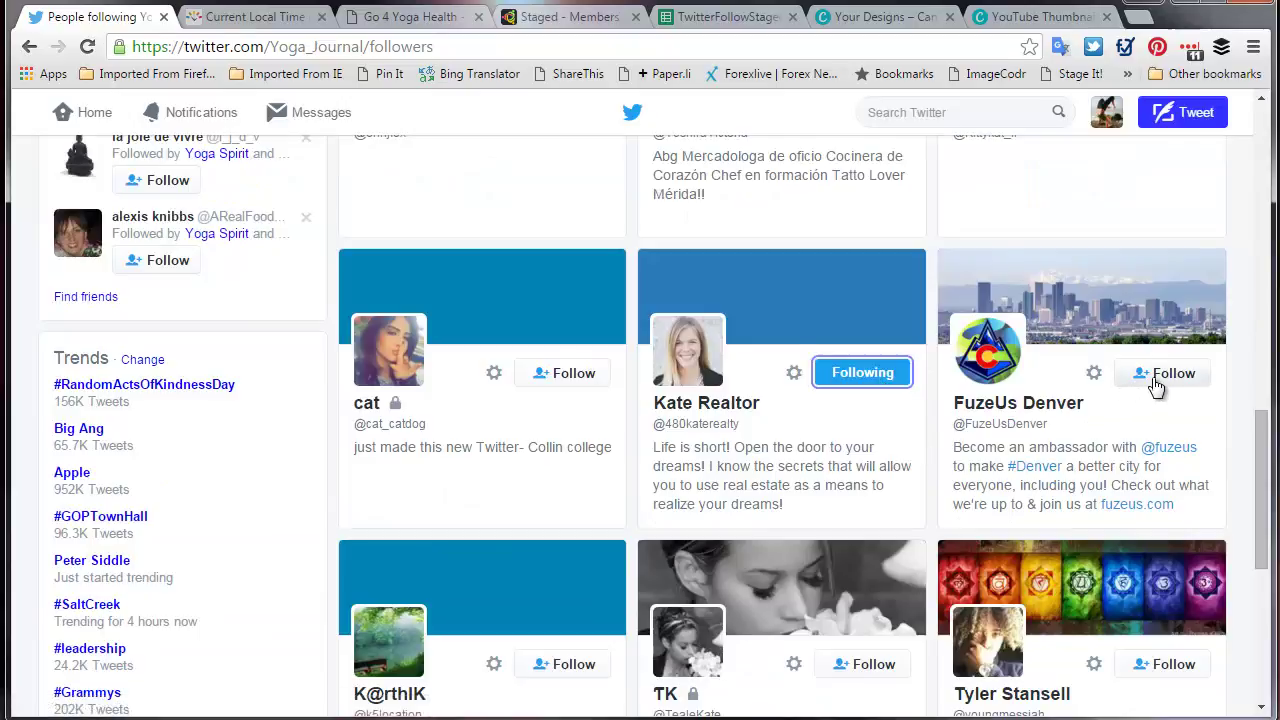
pyautogui.scroll(-2, 1163, 390)
pyautogui.scroll(-1, 1165, 390)
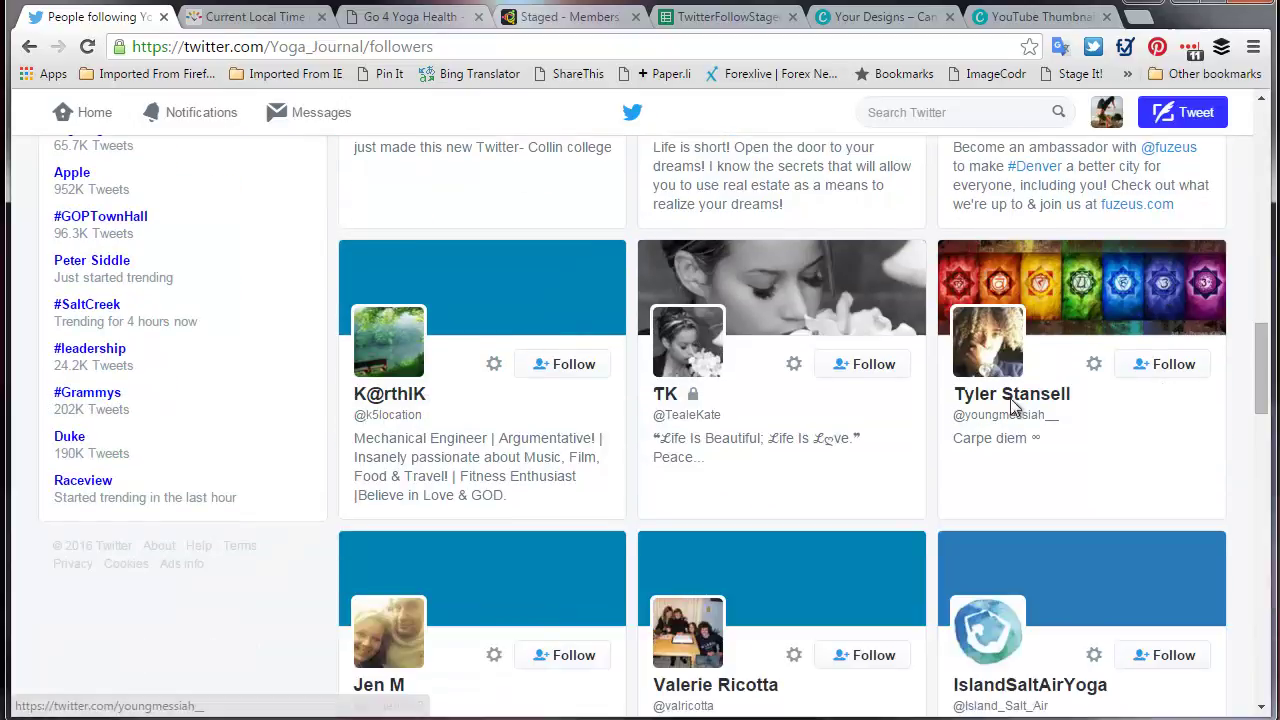
pyautogui.click(563, 364)
# Follow the account with the chakra banner and the one with the "Loving life and all it has to offer" bio.
pyautogui.scroll(-1, 1179, 469)
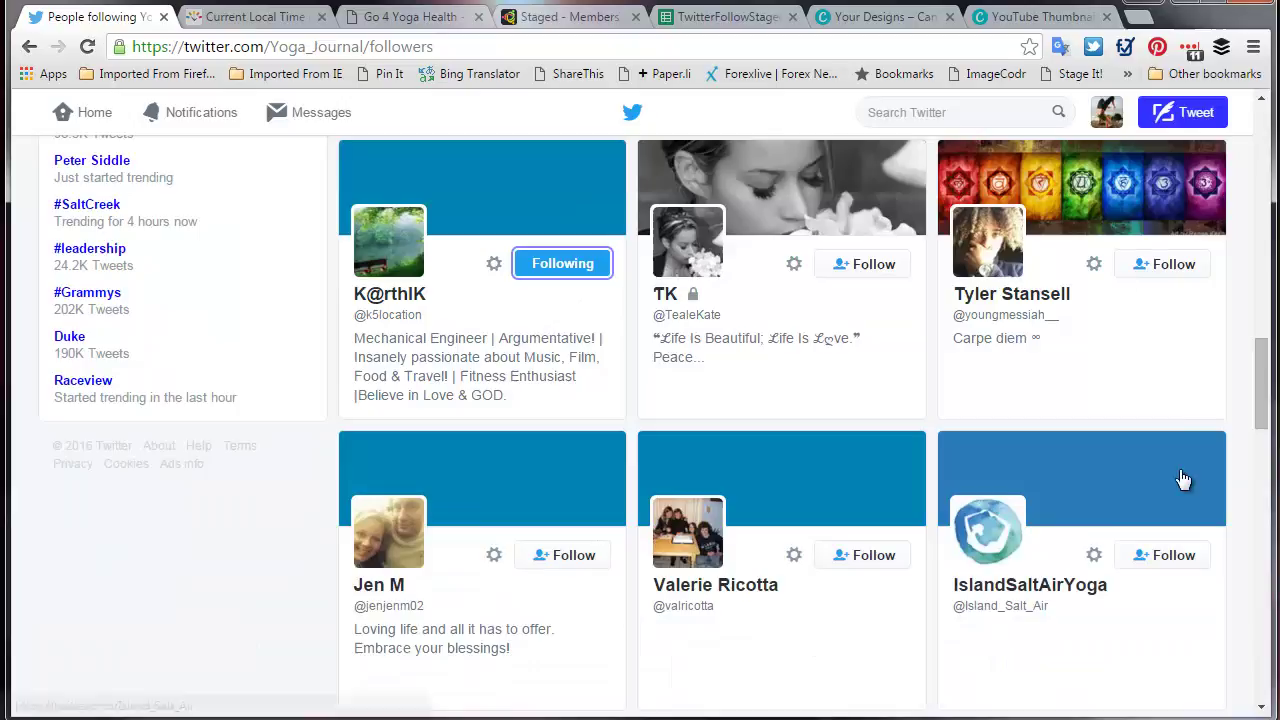
pyautogui.click(1176, 268)
pyautogui.scroll(-2, 1152, 411)
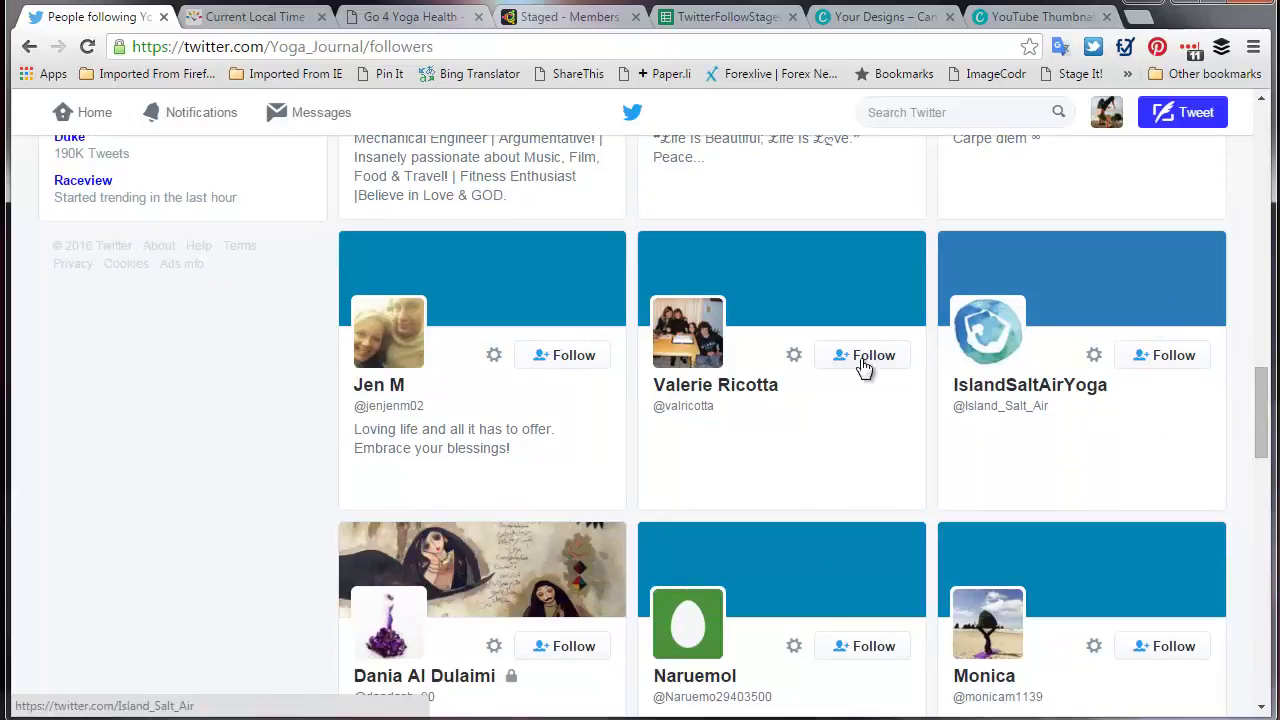
pyautogui.click(572, 355)
# Follow the New York photographer, the film and theme parks account and the civil engineer among Yoga Journal's followers.
pyautogui.scroll(-4, 1064, 390)
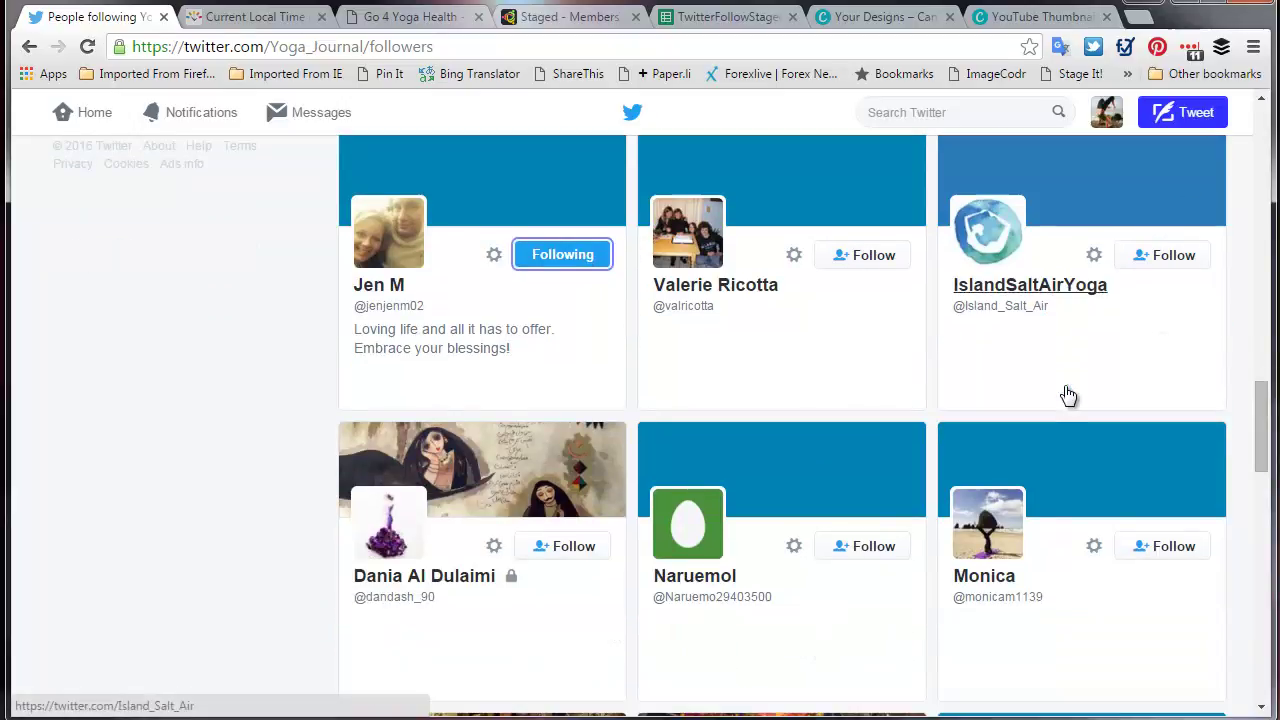
pyautogui.scroll(-1, 1066, 395)
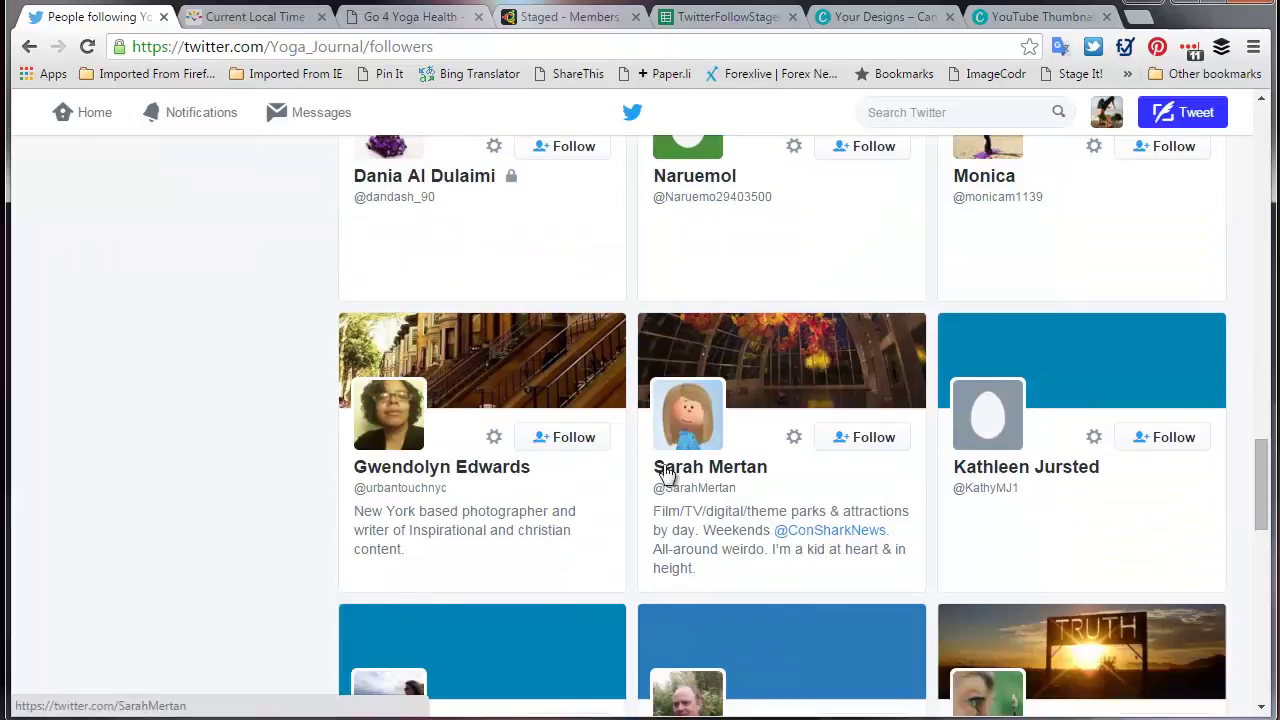
pyautogui.click(578, 442)
pyautogui.click(890, 445)
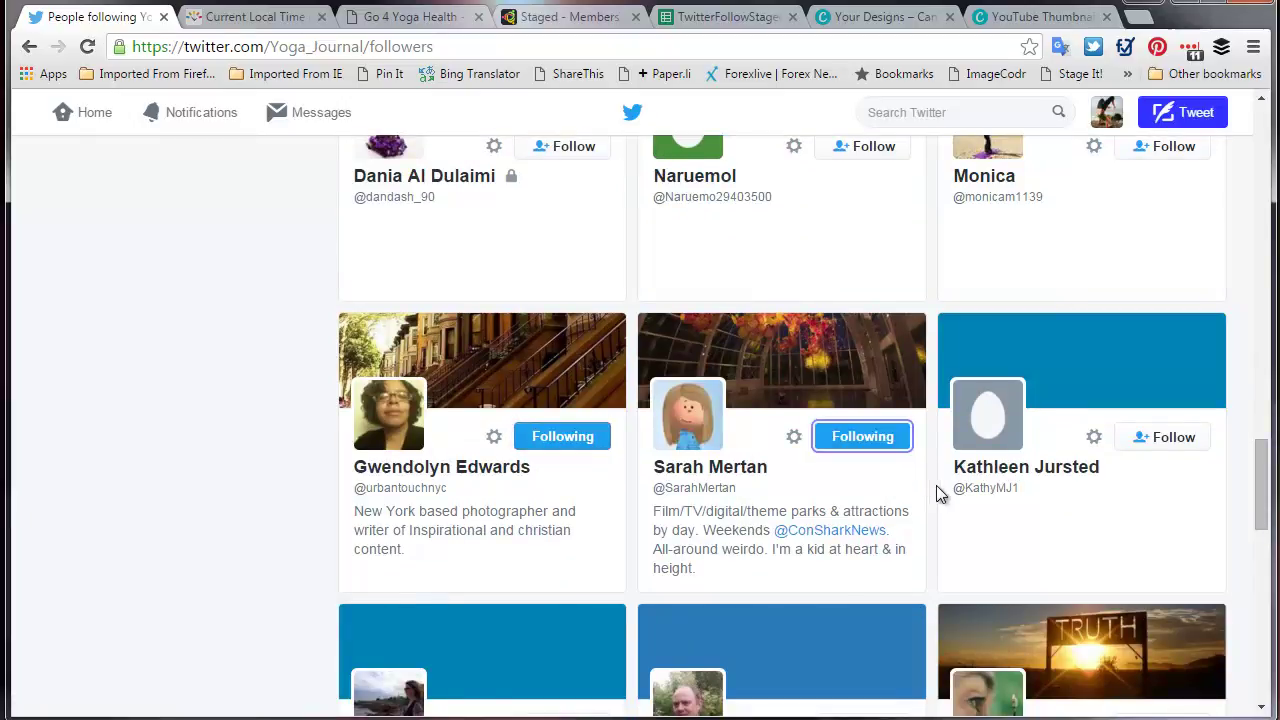
pyautogui.scroll(-3, 937, 491)
pyautogui.click(581, 440)
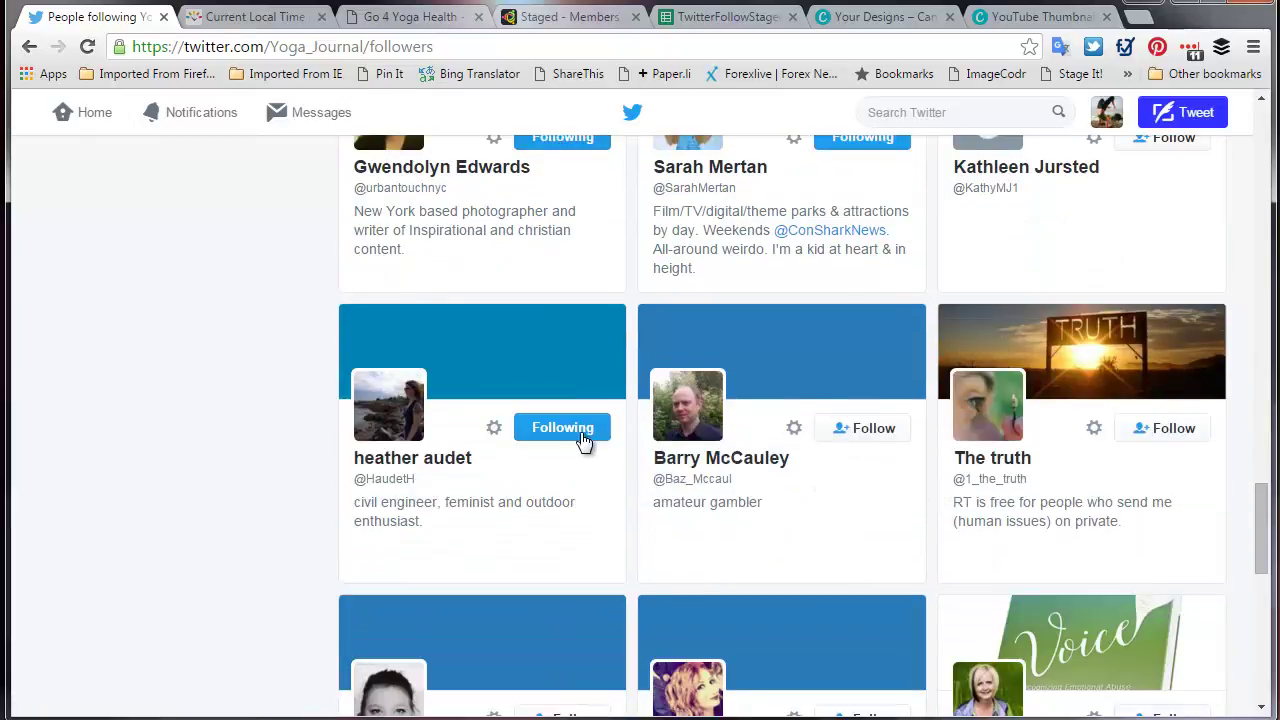
# Follow the amateur gambler, The truth, the account with the "sometimes nothing is beautiful" bio and the Empowering Within Yoga founder among Yoga Journal's followers.
pyautogui.click(857, 443)
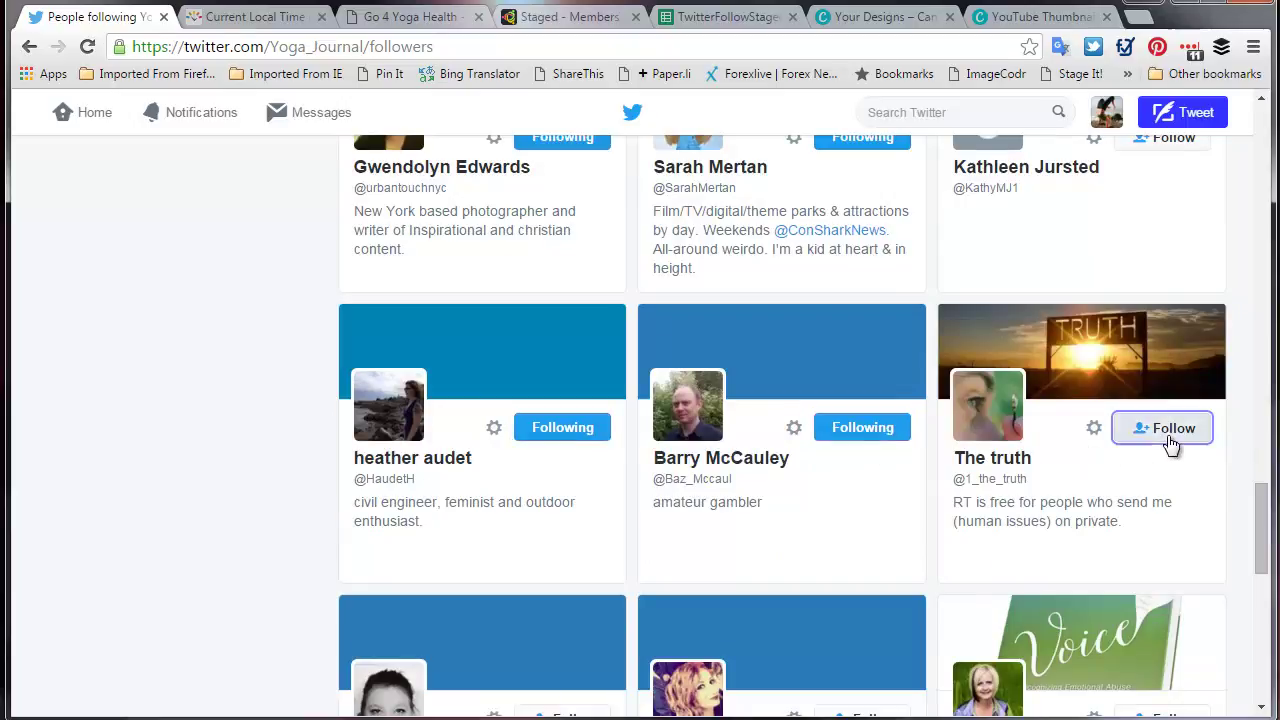
pyautogui.click(1168, 443)
pyautogui.scroll(-1, 887, 498)
pyautogui.scroll(-2, 887, 498)
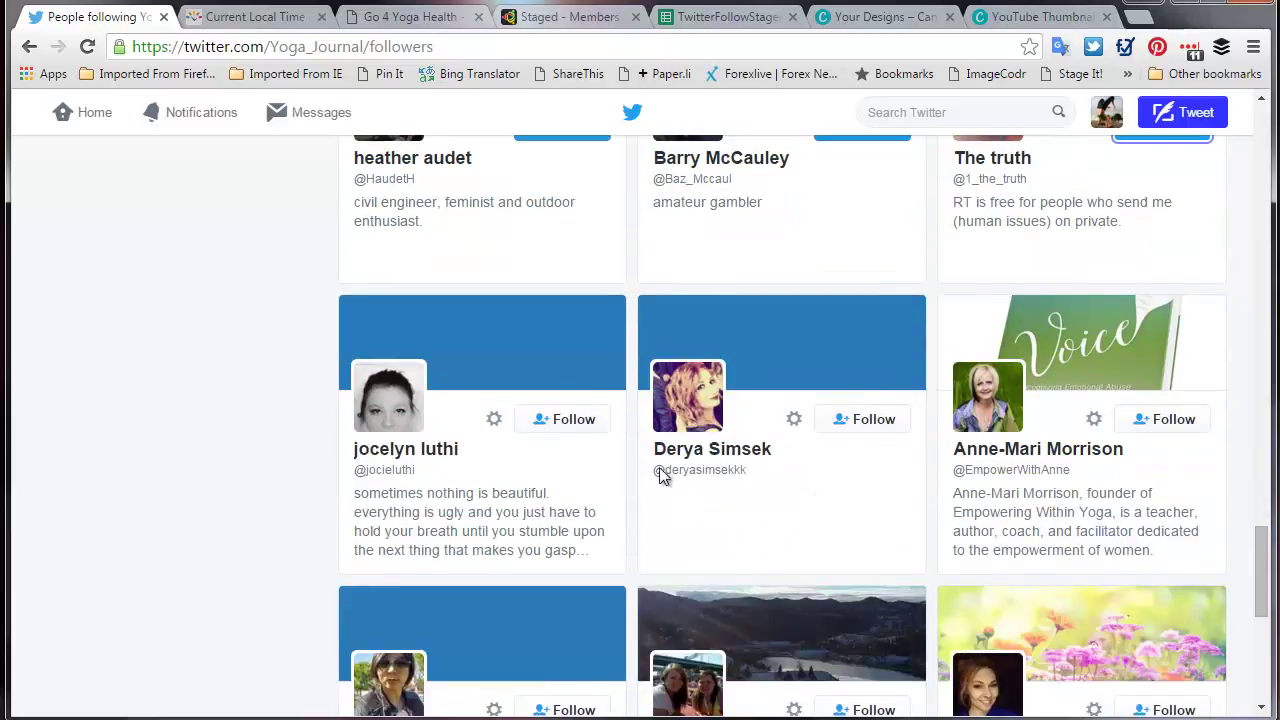
pyautogui.click(598, 422)
pyautogui.click(1168, 424)
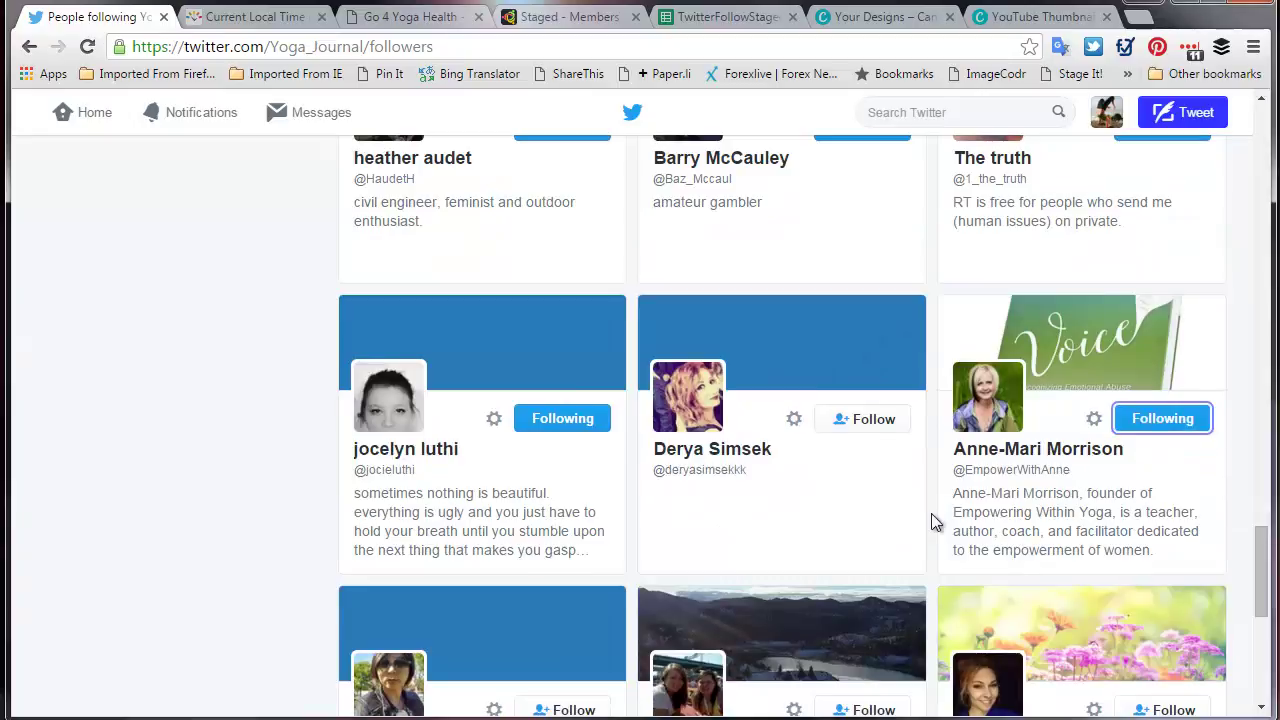
# Follow the University of Kansas pole vaulter, the "Well-Being" account and the "Enjoy nature!" account among Yoga Journal's followers.
pyautogui.scroll(-3, 931, 513)
pyautogui.scroll(-2, 757, 524)
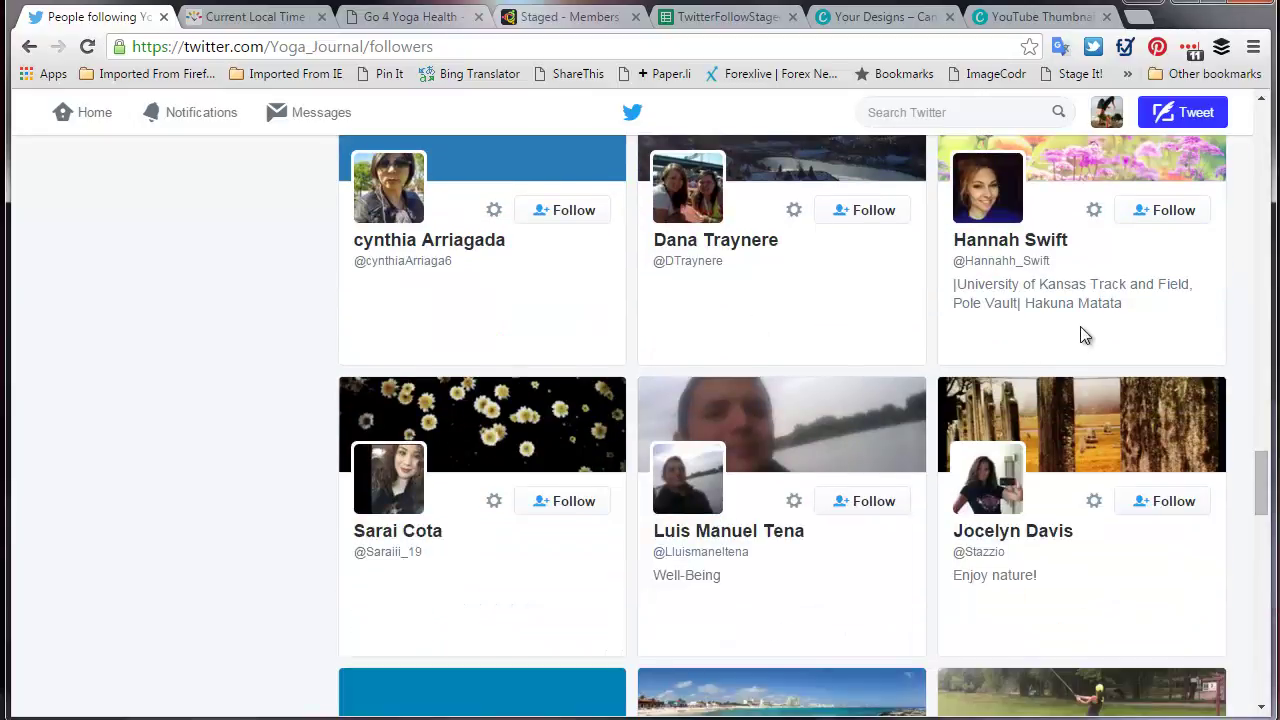
pyautogui.click(1165, 212)
pyautogui.scroll(-2, 763, 434)
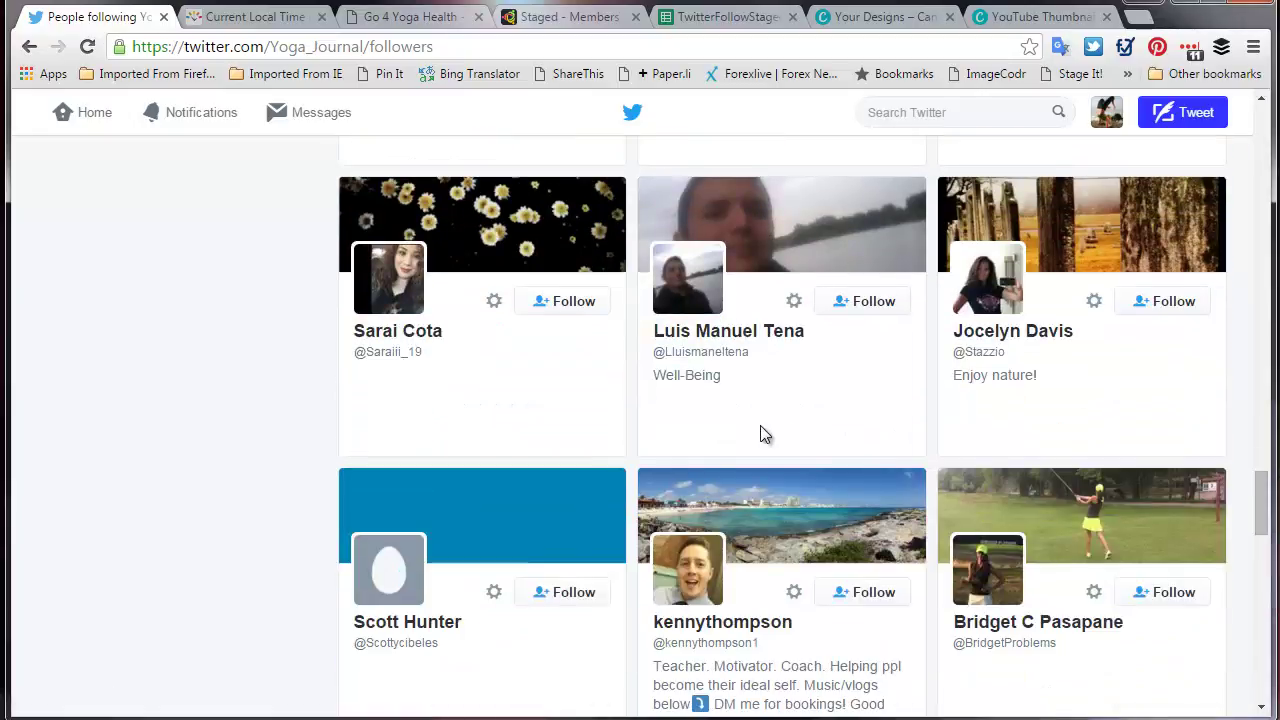
pyautogui.click(864, 304)
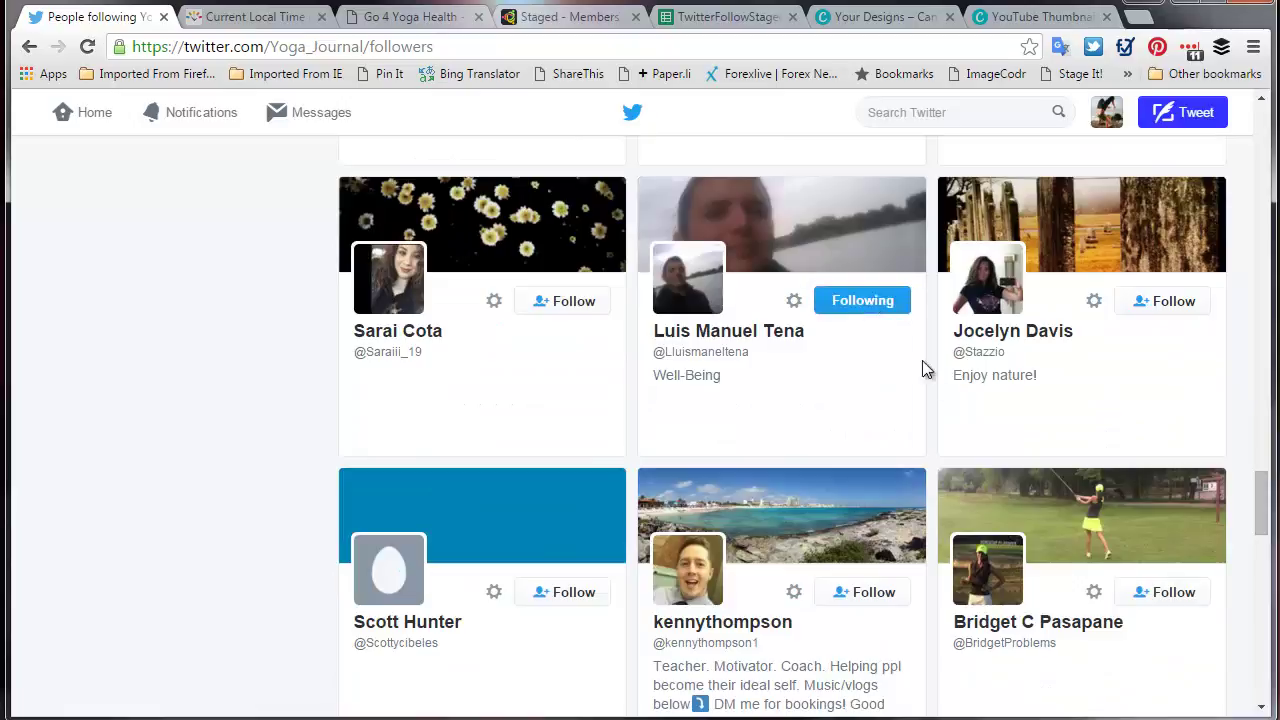
pyautogui.click(1158, 308)
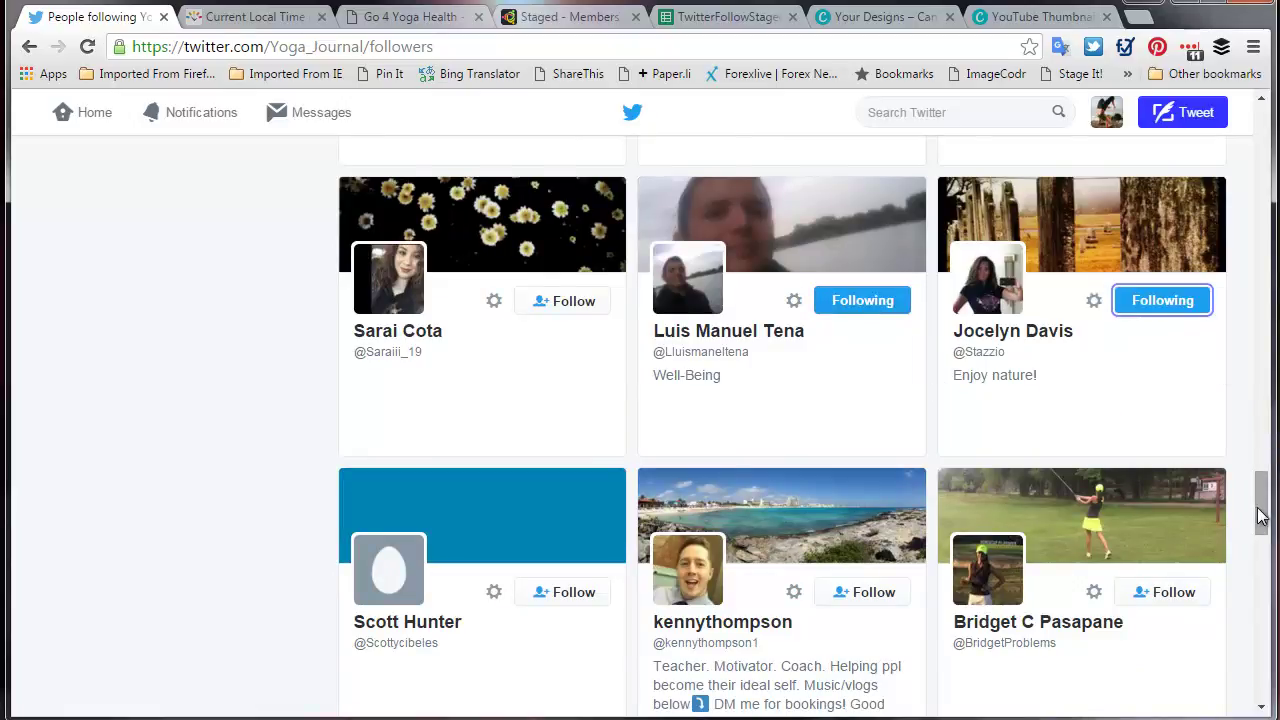
# Search Twitter for "yoga" and narrow the results to accounts.
pyautogui.moveTo(1260, 515); pyautogui.dragTo(1260, 140)
pyautogui.click(981, 111)
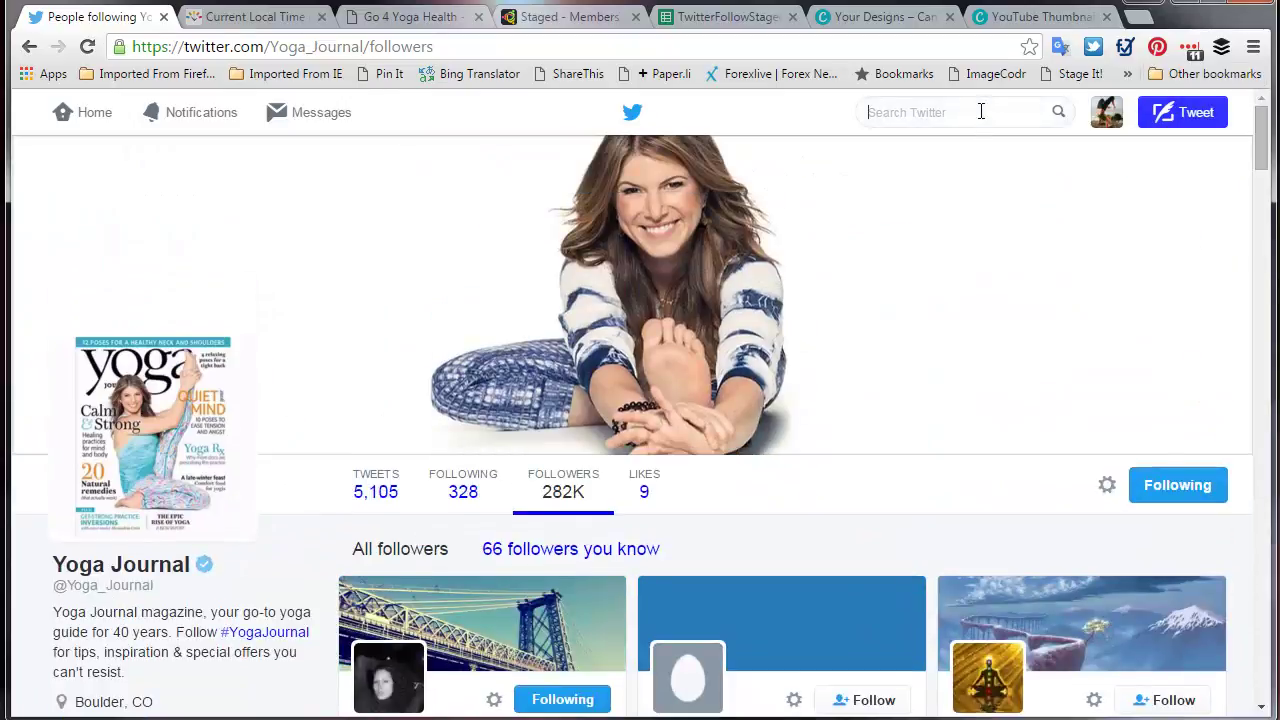
pyautogui.write('yoga')
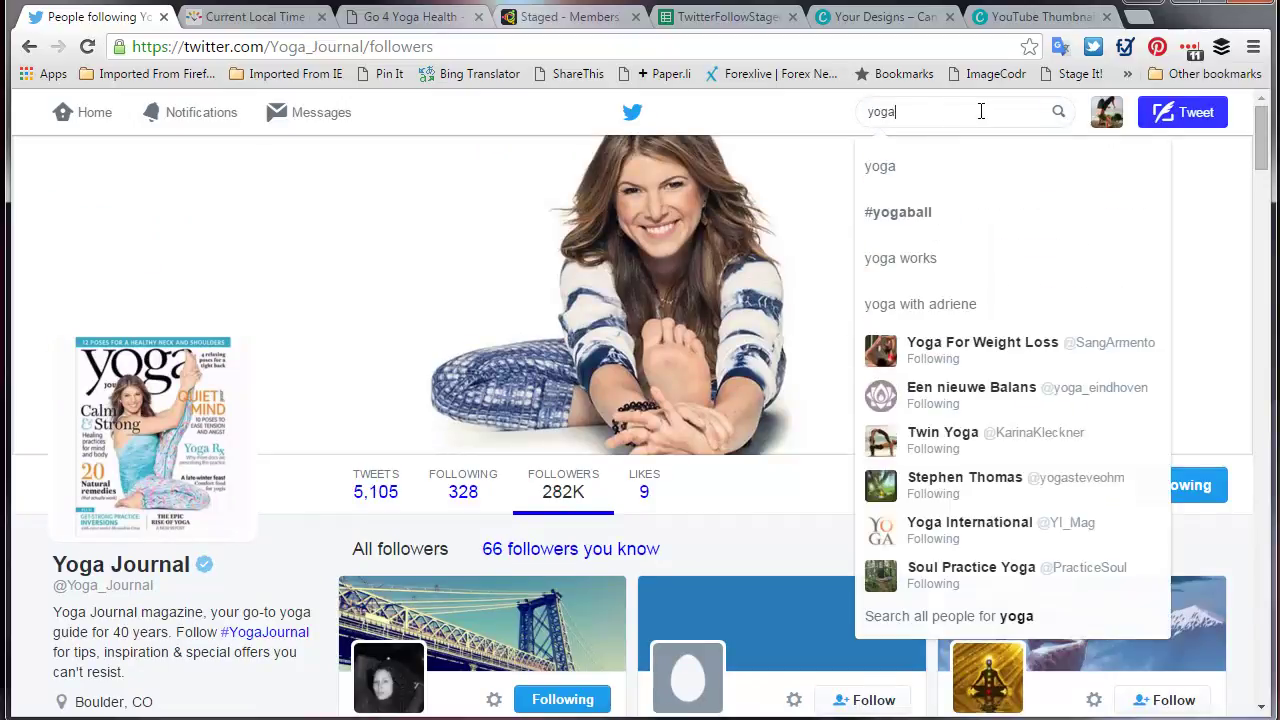
pyautogui.click(904, 163)
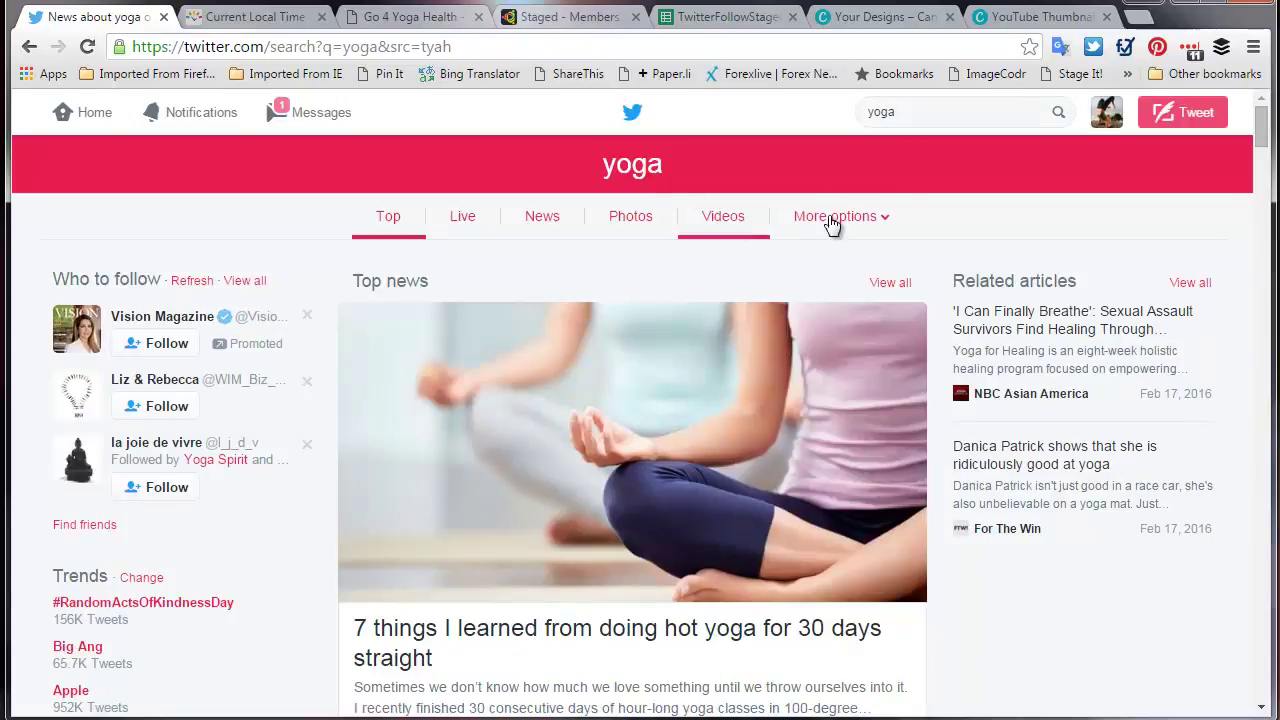
pyautogui.click(860, 218)
pyautogui.click(823, 314)
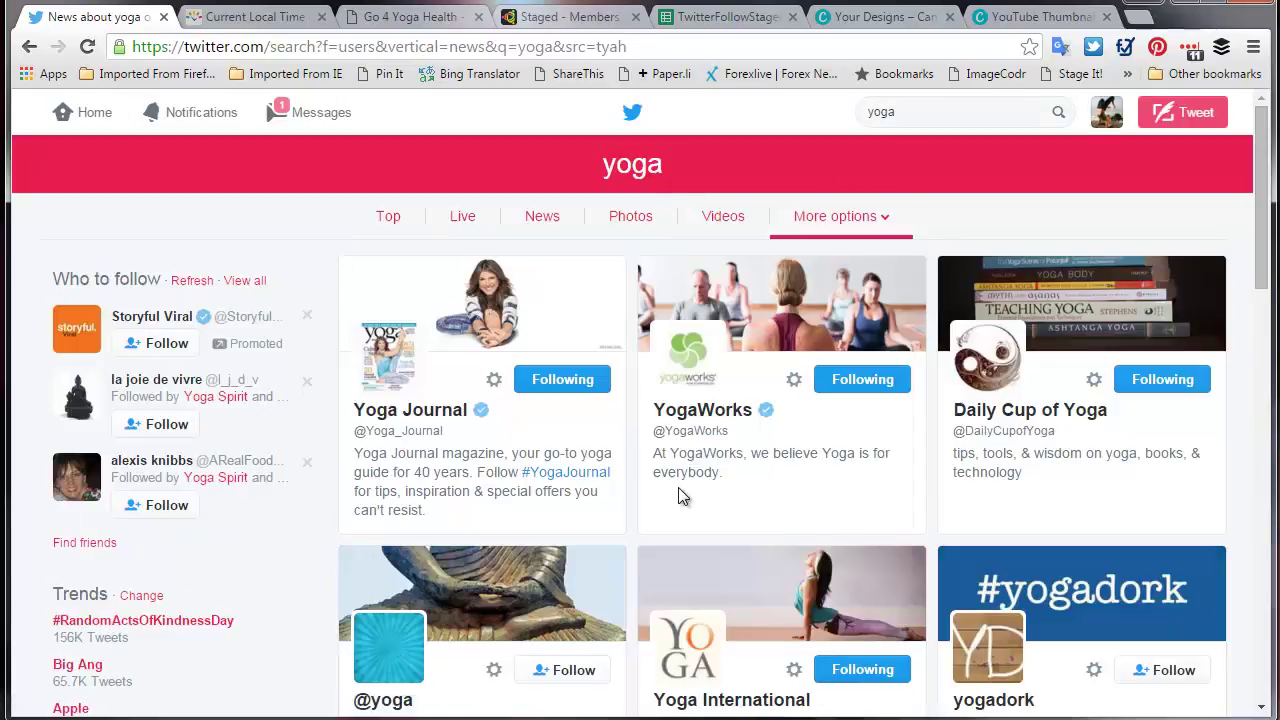
# Open the YogaWorks followers list and follow the account with the "A very wise man once said" bio and the postage stamps writer and photographer.
pyautogui.click(711, 431)
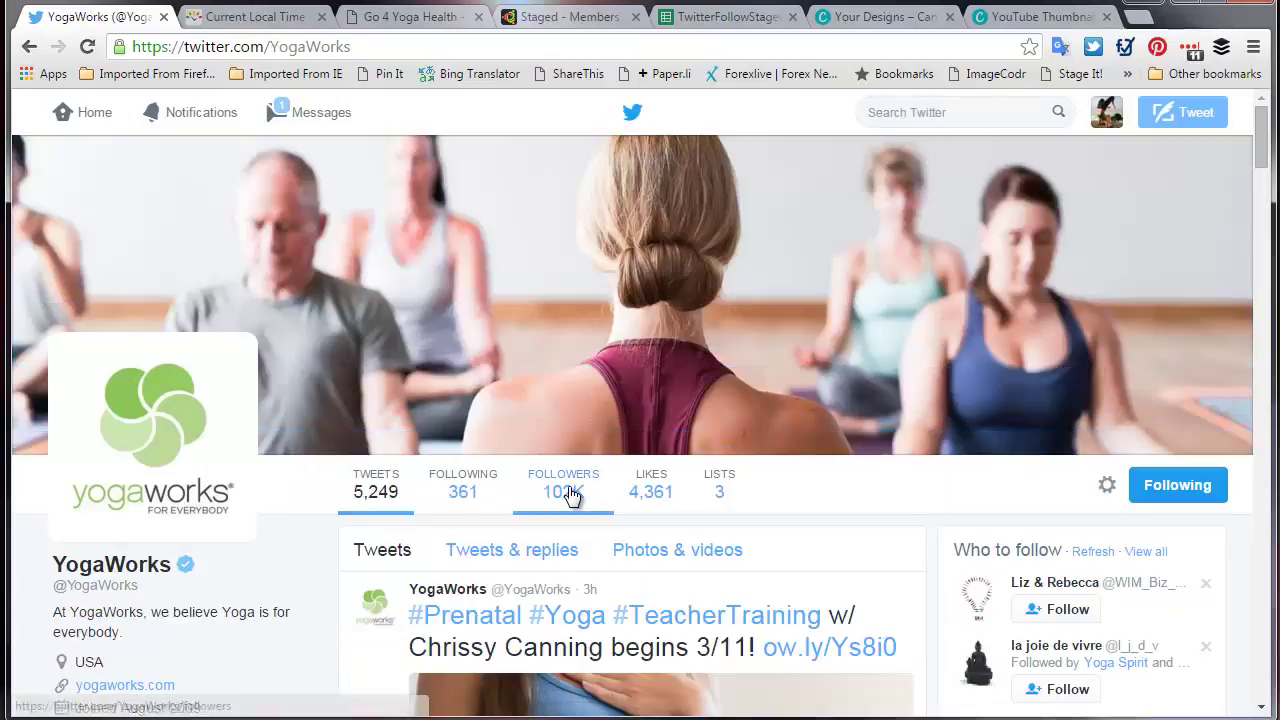
pyautogui.click(568, 493)
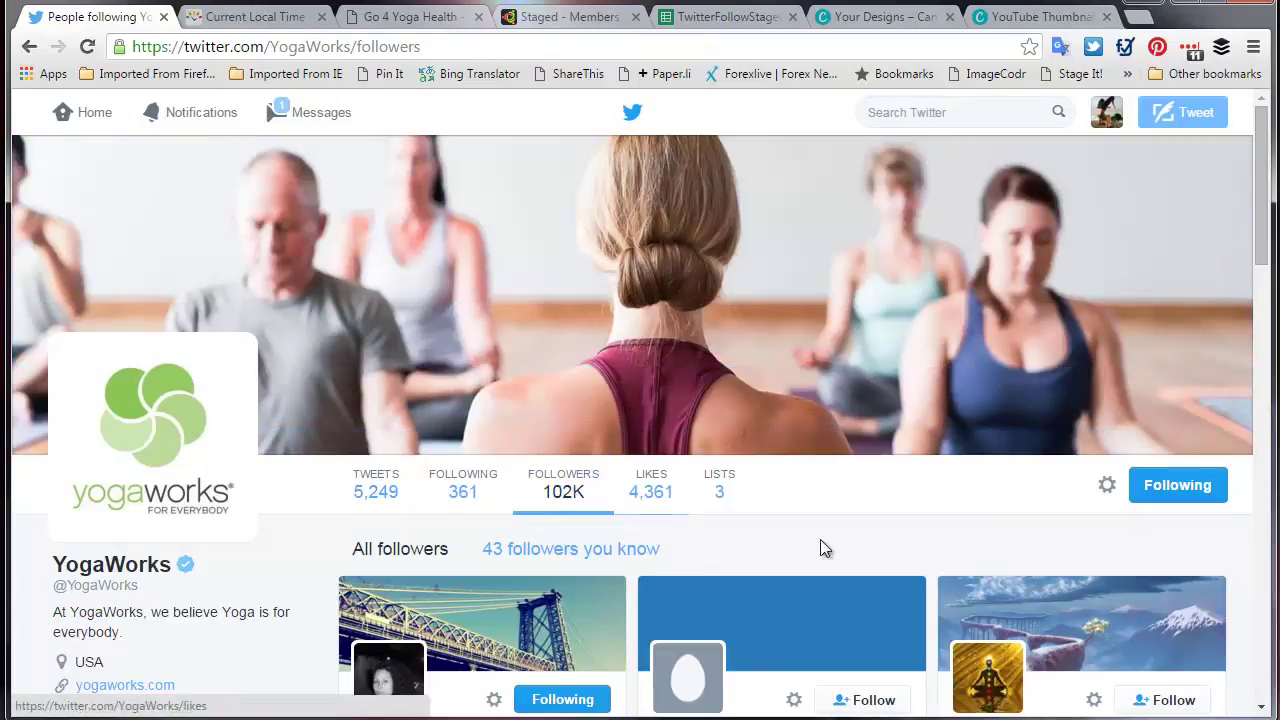
pyautogui.scroll(-3, 840, 560)
pyautogui.scroll(-1, 840, 560)
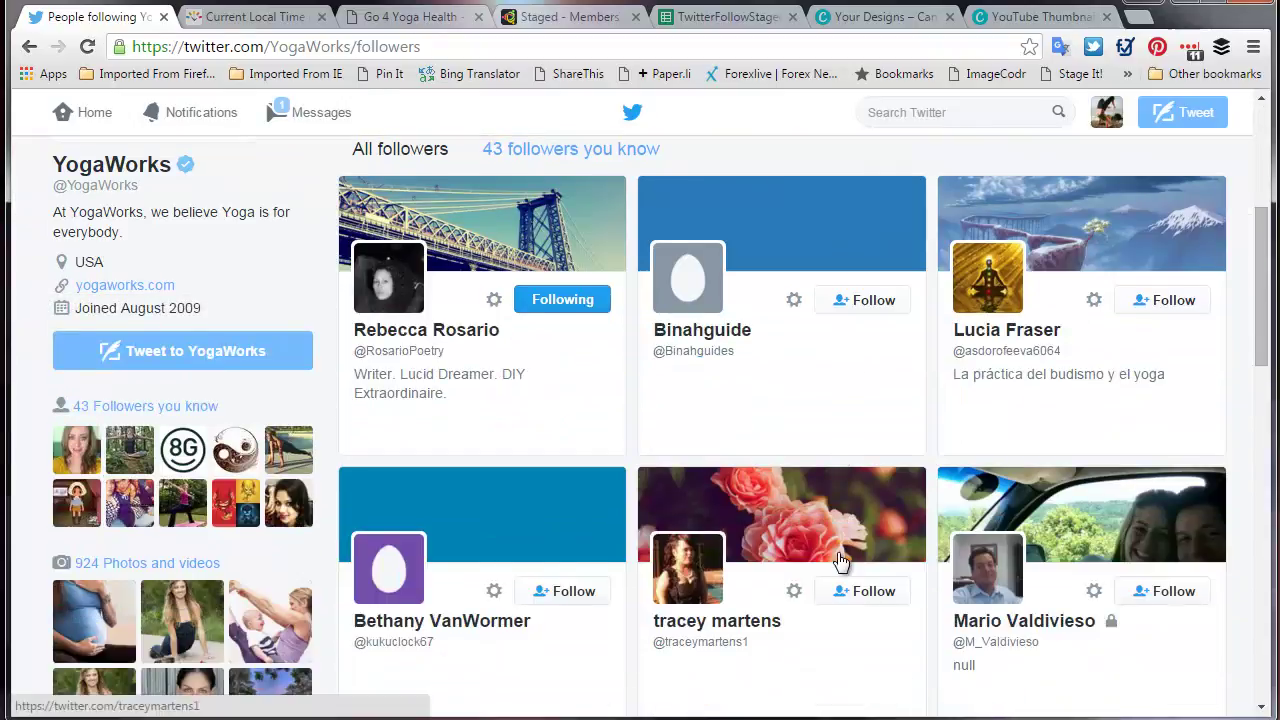
pyautogui.scroll(-2, 1157, 400)
pyautogui.scroll(-2, 1157, 398)
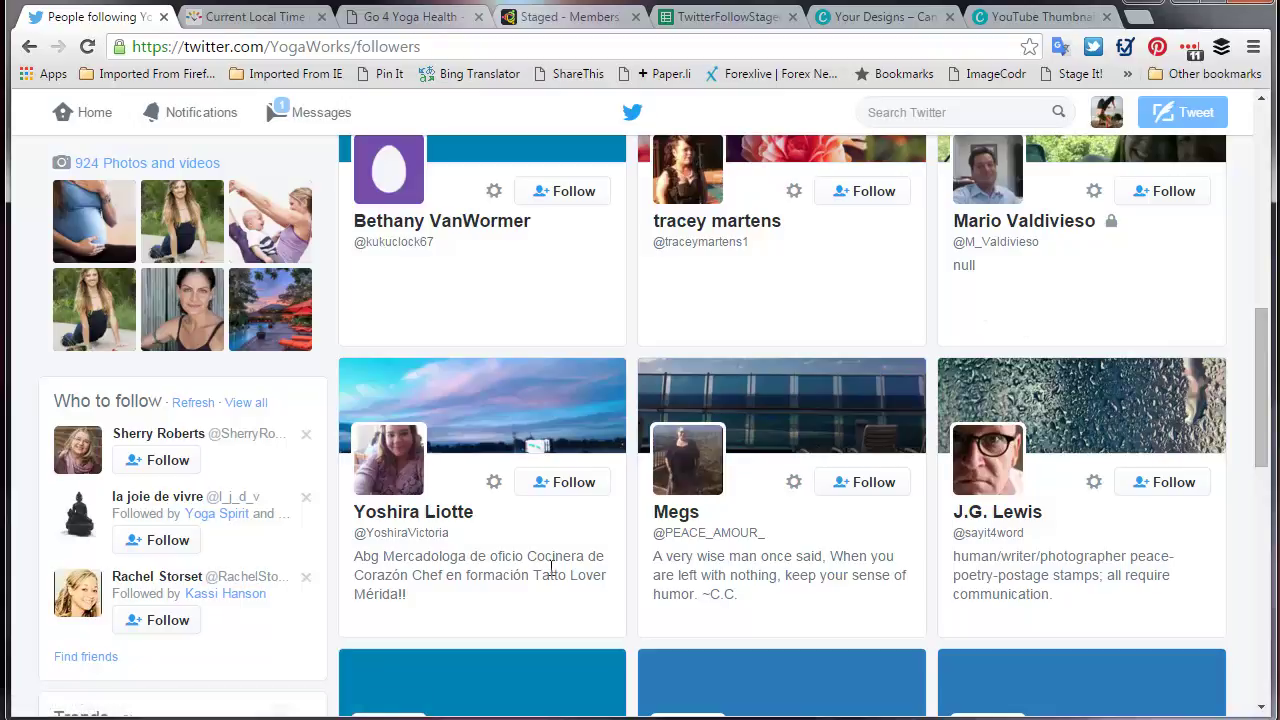
pyautogui.click(876, 484)
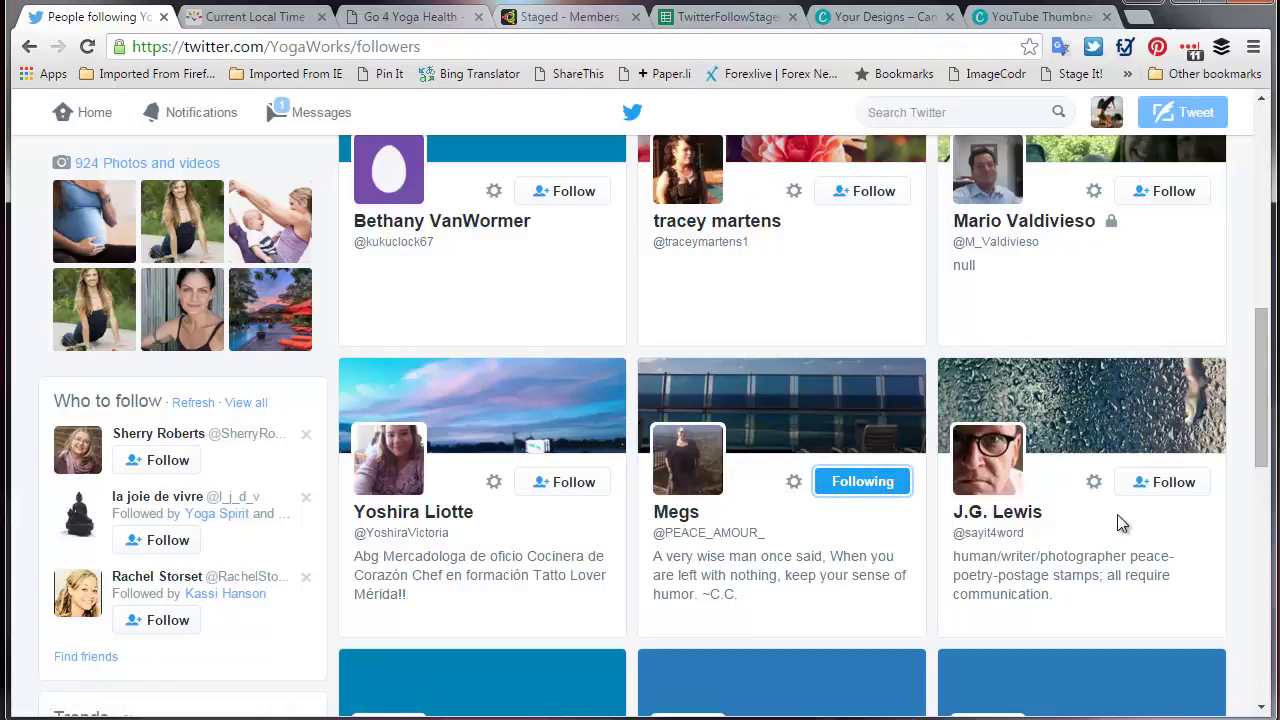
pyautogui.click(1166, 483)
# Follow ShekGear and Underground Herbal from the YogaWorks followers.
pyautogui.scroll(-3, 700, 580)
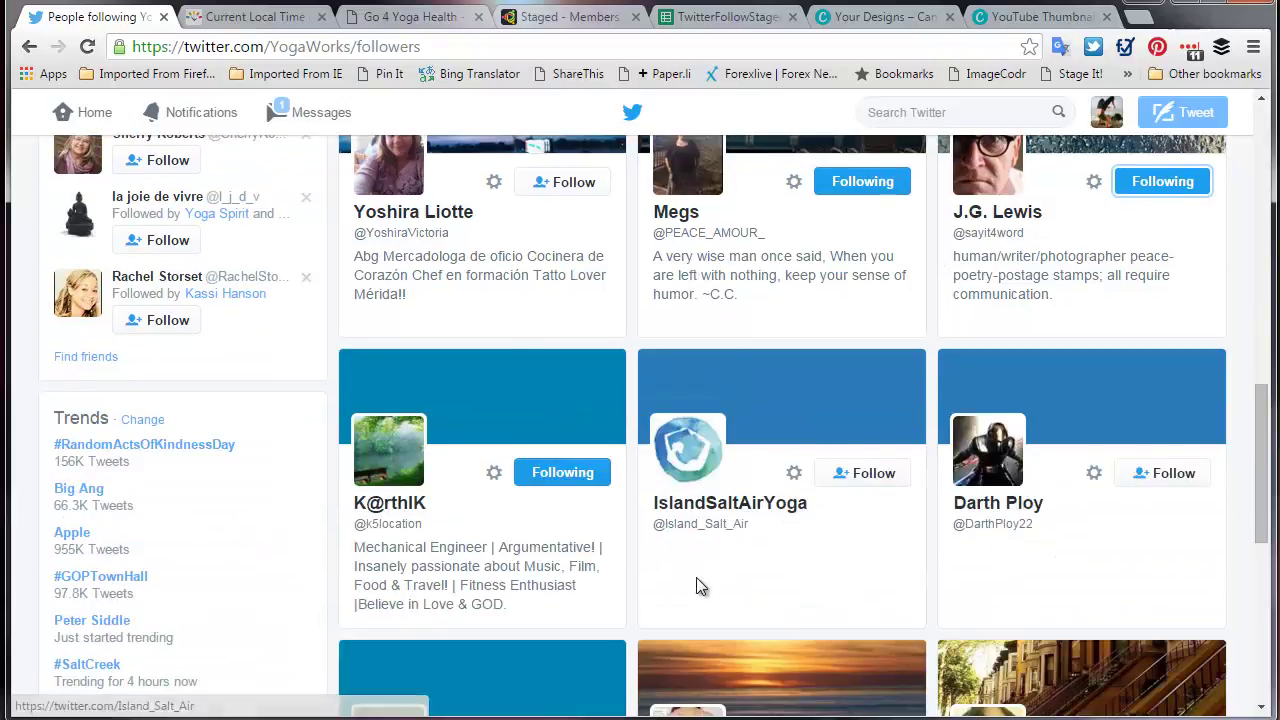
pyautogui.scroll(-3, 700, 585)
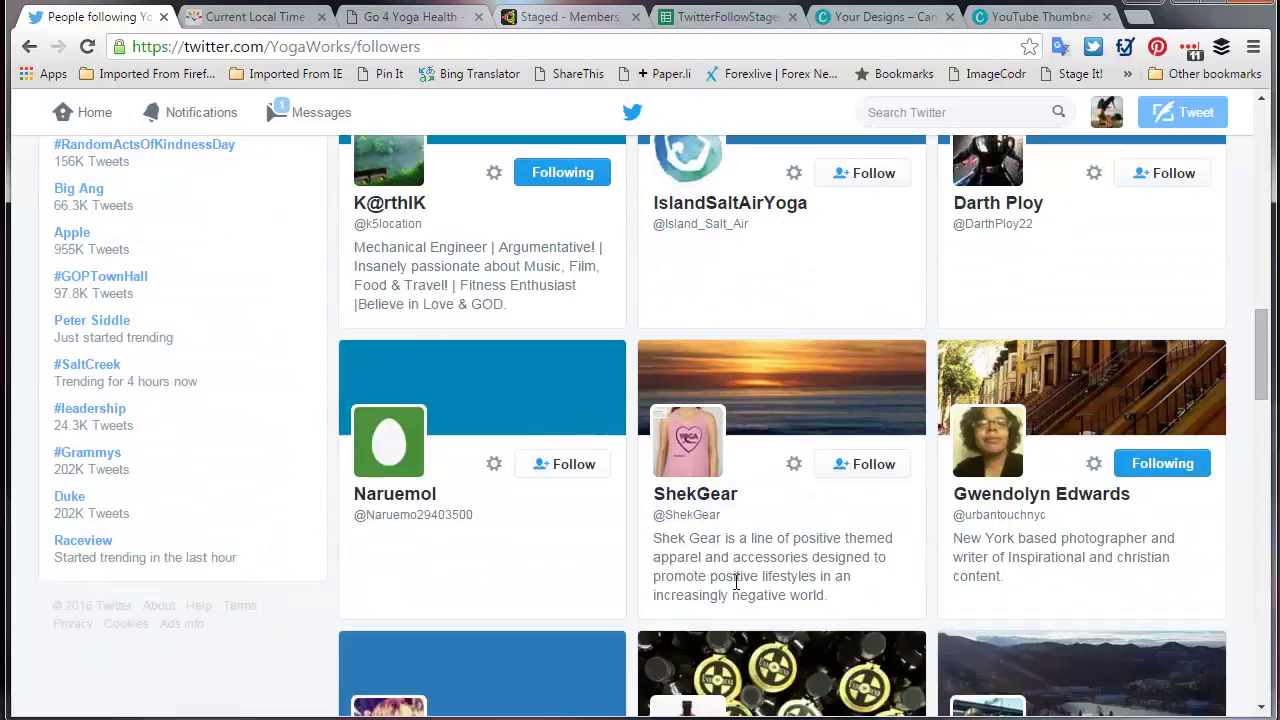
pyautogui.click(874, 470)
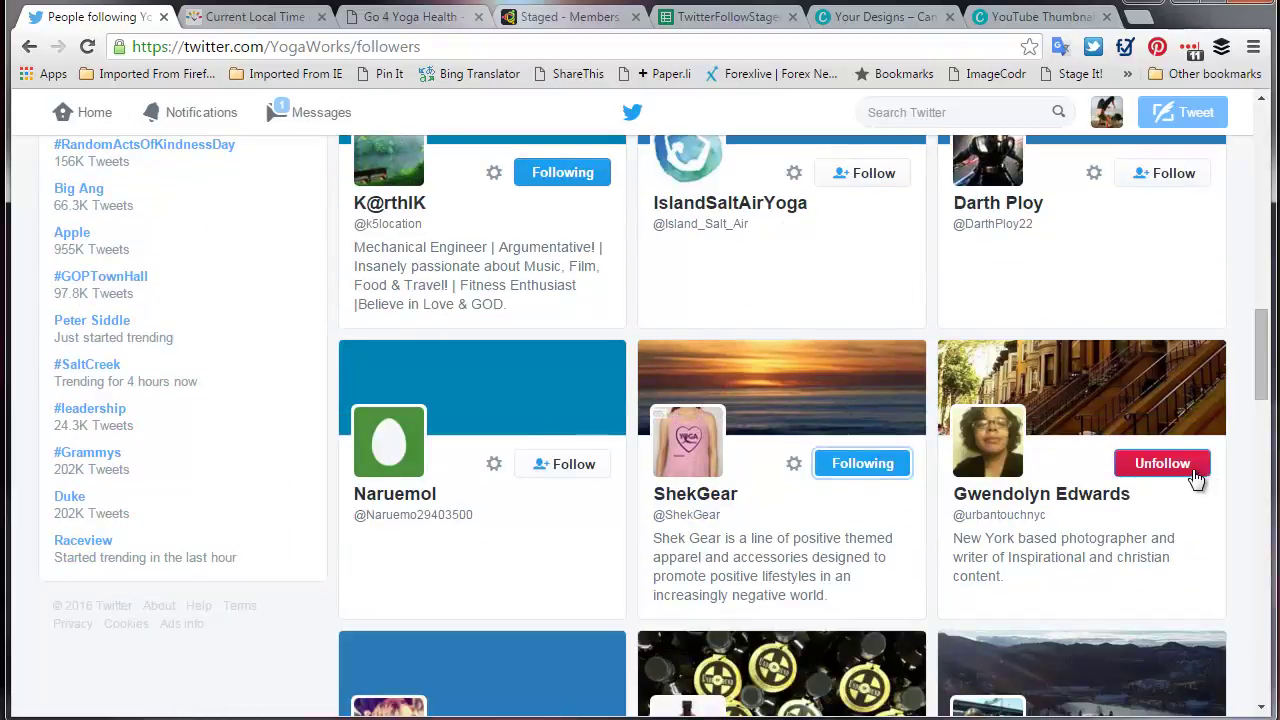
pyautogui.scroll(-4, 990, 544)
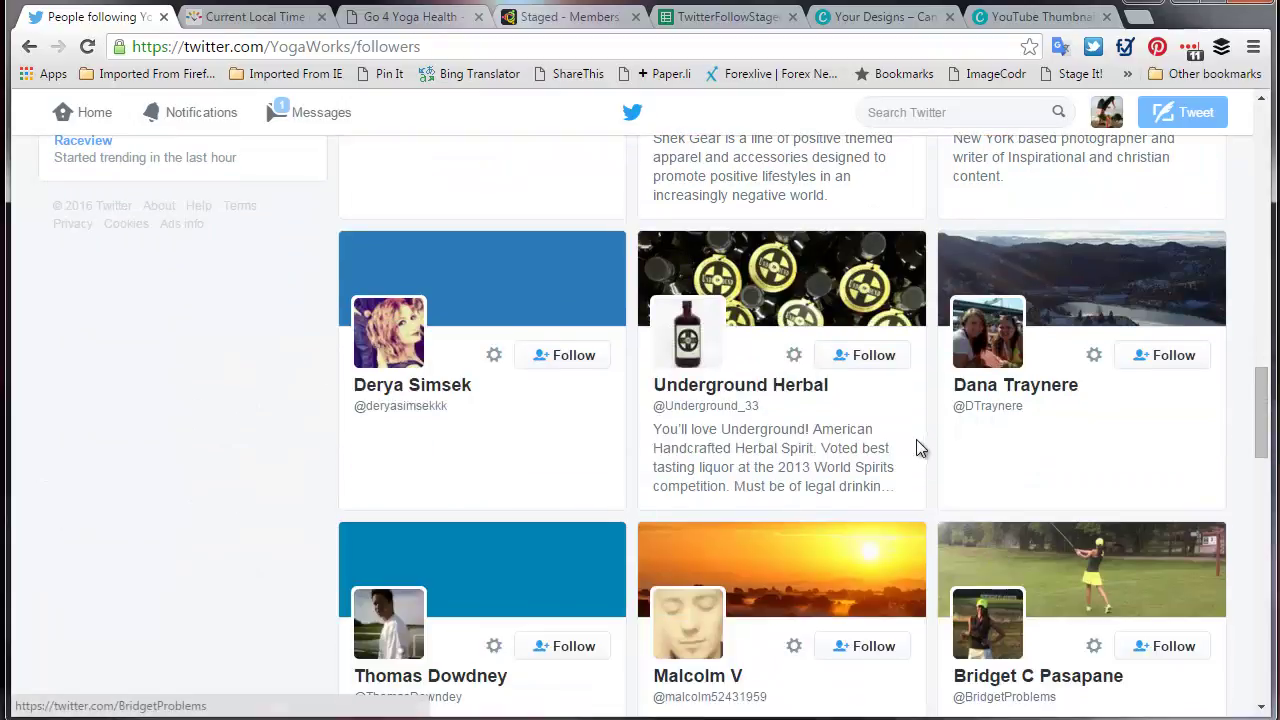
pyautogui.click(866, 356)
# Follow AlgaeCal and RTW in 83 years further down the YogaWorks followers.
pyautogui.scroll(-2, 875, 450)
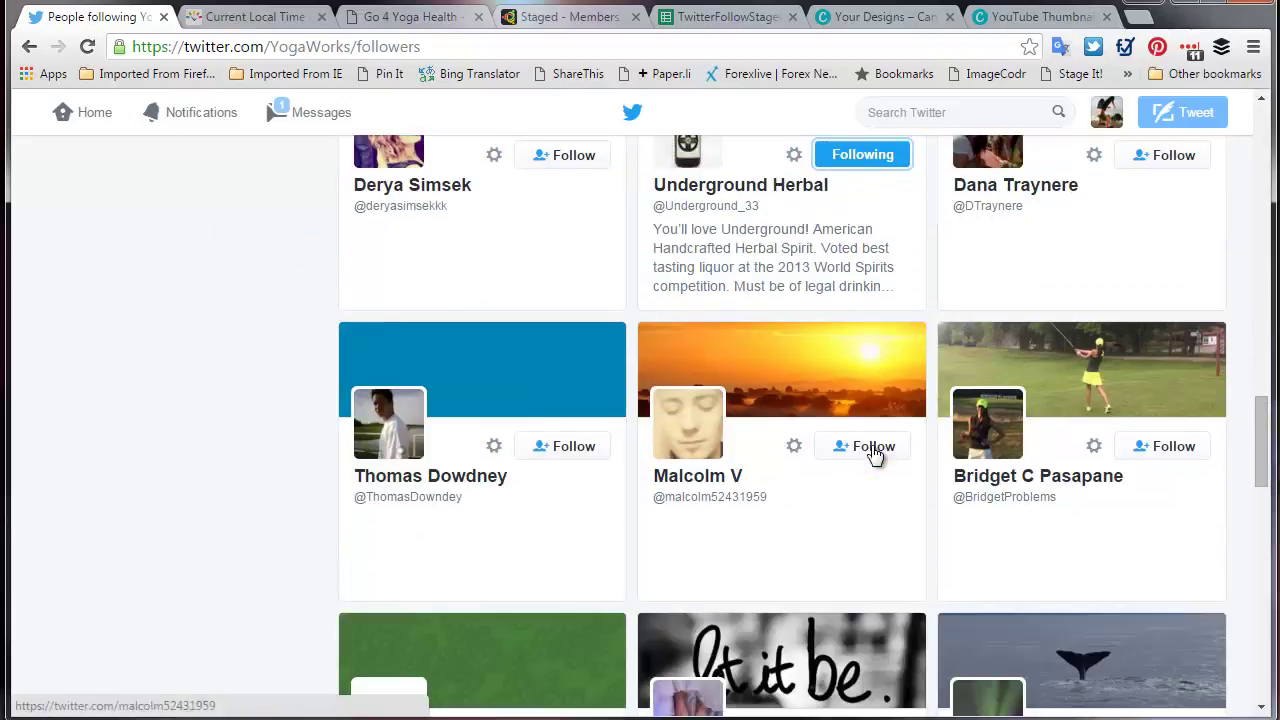
pyautogui.scroll(-3, 906, 477)
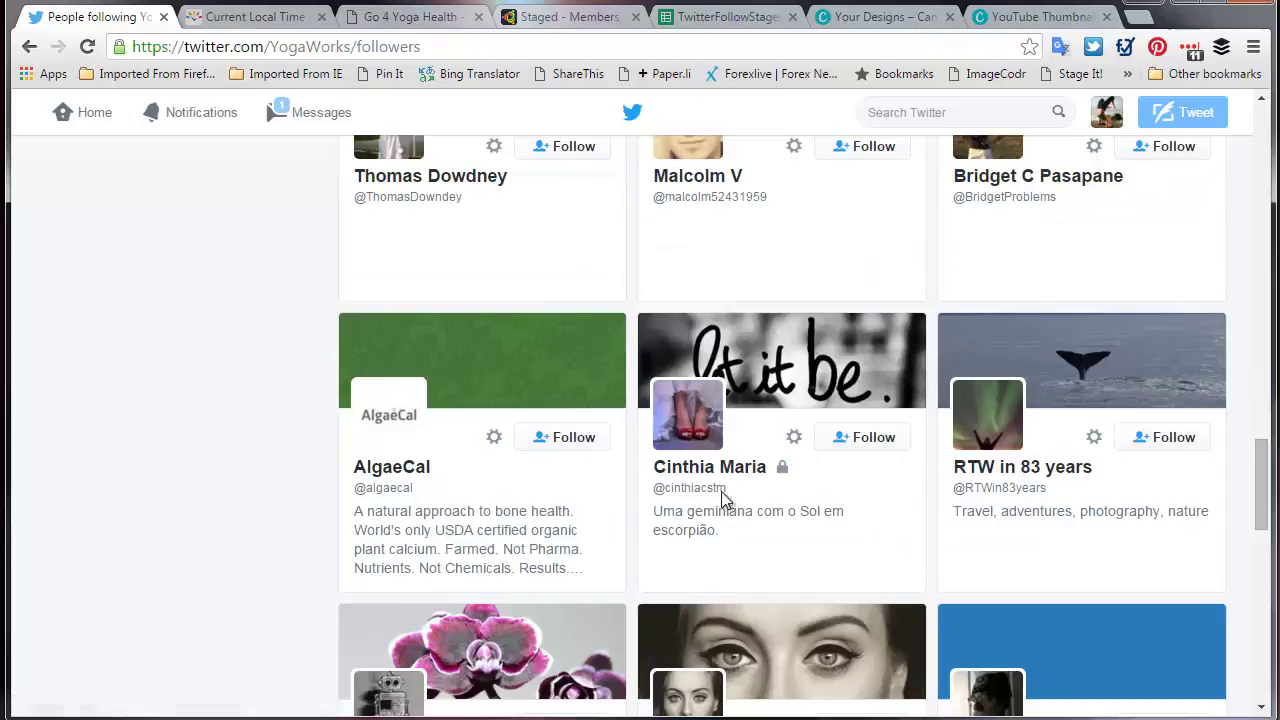
pyautogui.click(565, 438)
pyautogui.scroll(-1, 940, 462)
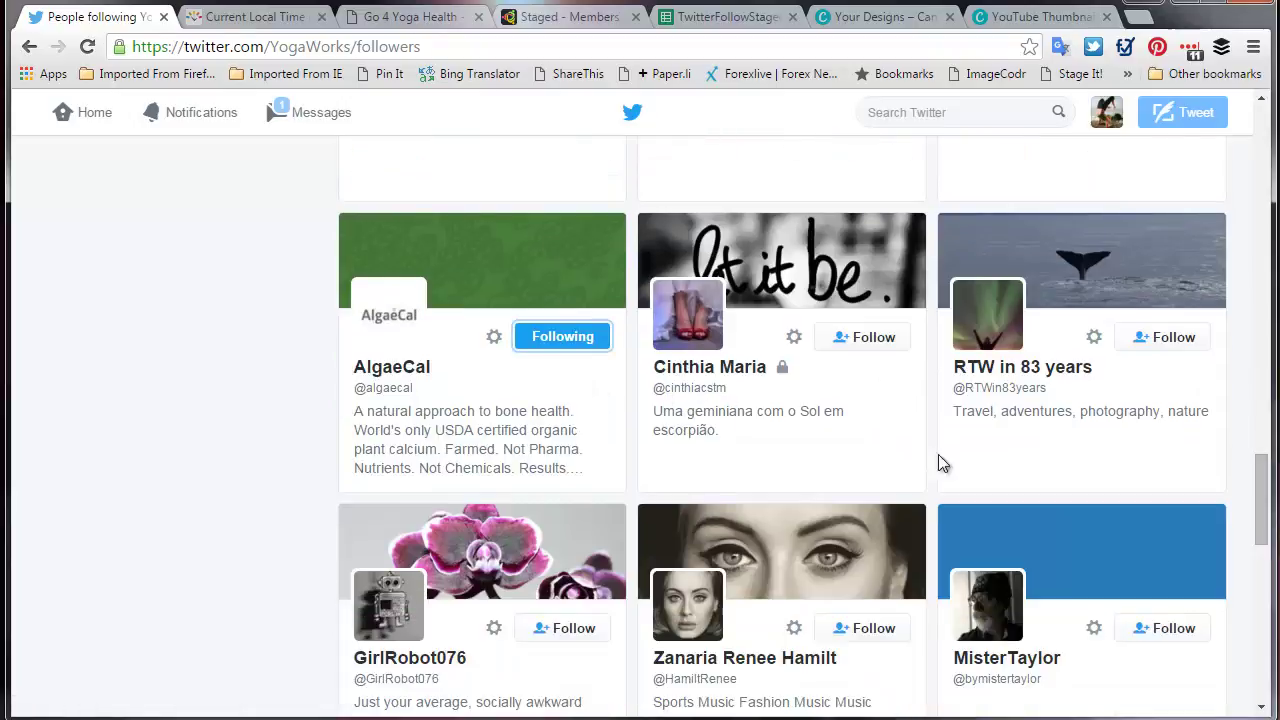
pyautogui.click(1160, 340)
pyautogui.scroll(-2, 733, 440)
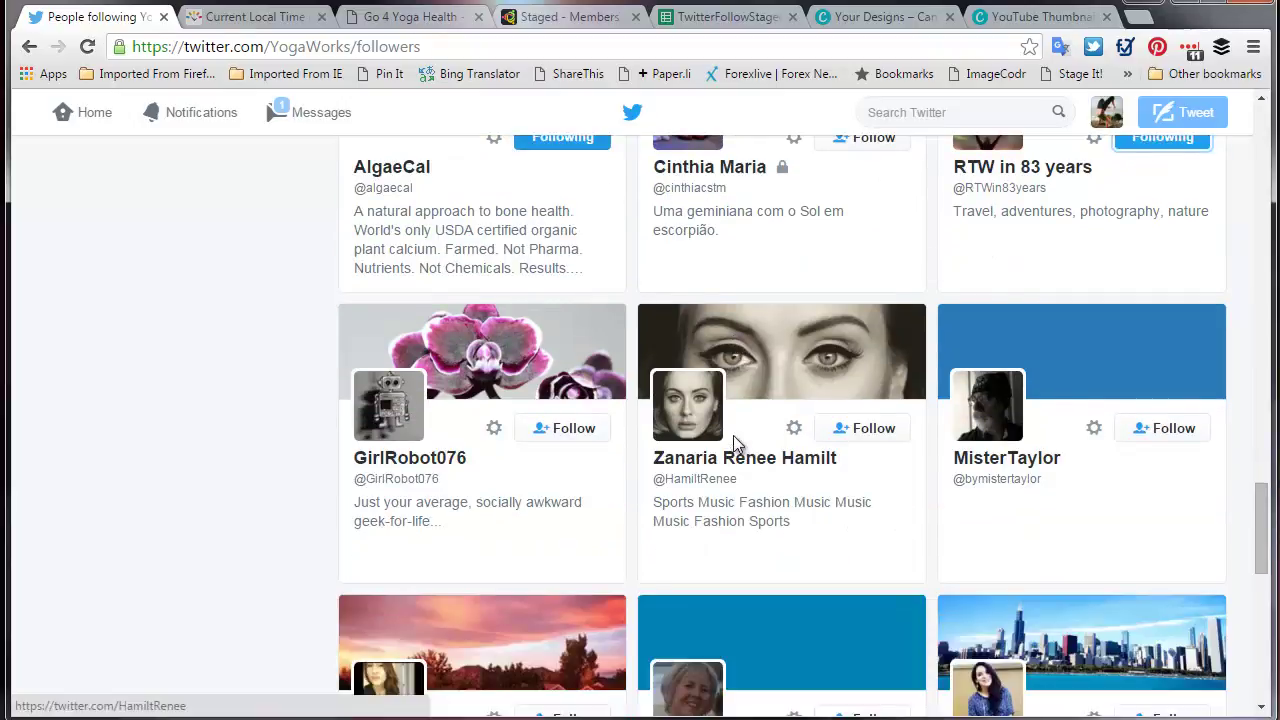
pyautogui.click(584, 432)
pyautogui.scroll(-1, 804, 495)
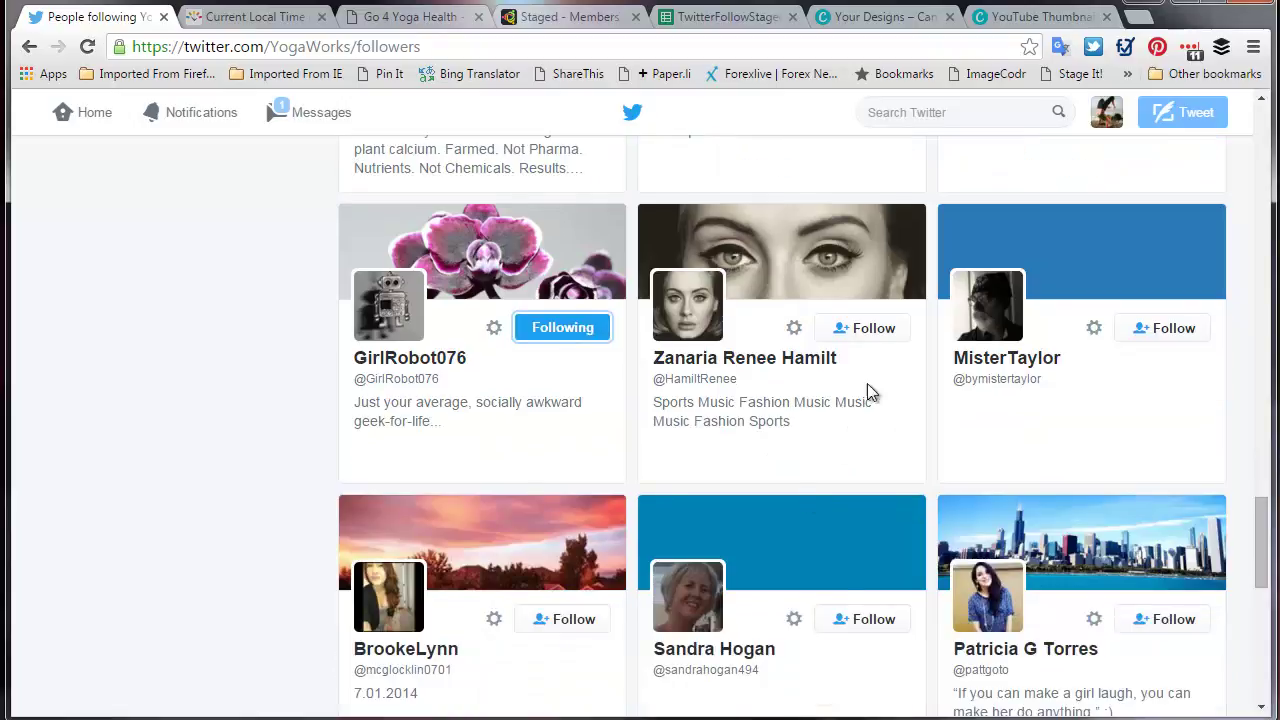
pyautogui.click(872, 333)
pyautogui.scroll(-2, 925, 431)
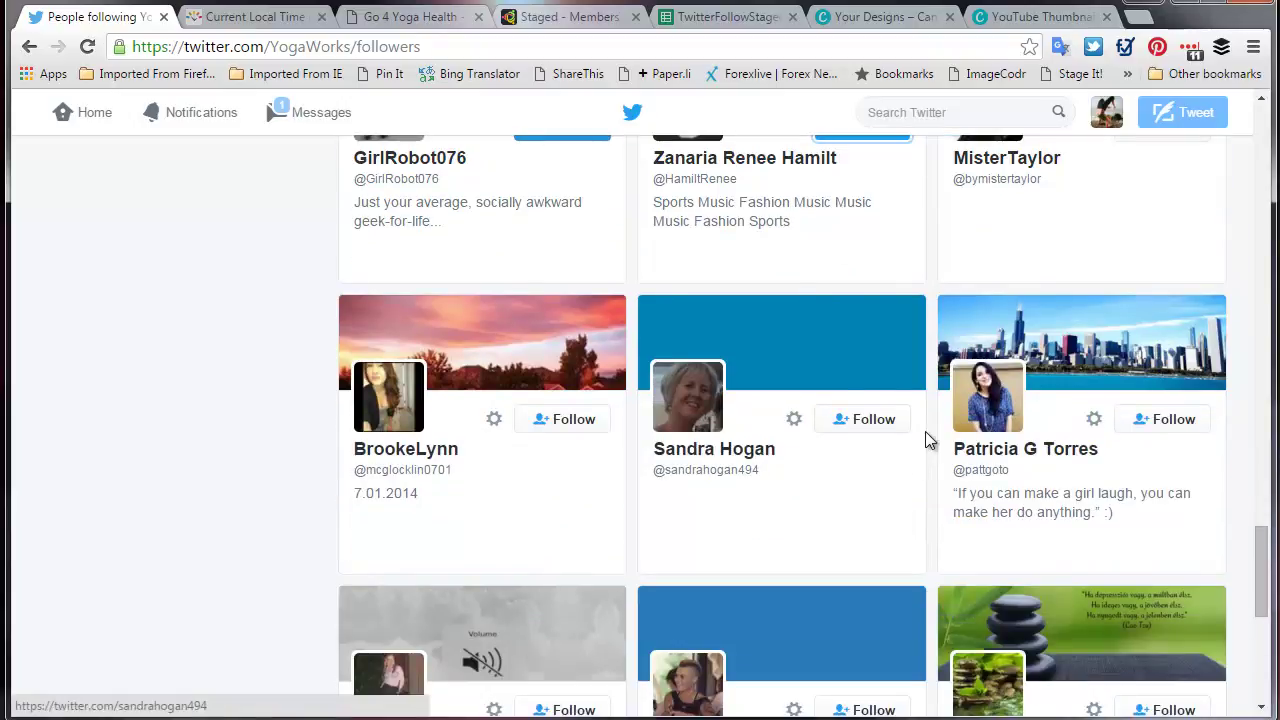
pyautogui.click(1165, 421)
# Follow Calily, the account with the "Fear is the path to the dark side" banner and the SIconnect account.
pyautogui.scroll(-2, 749, 513)
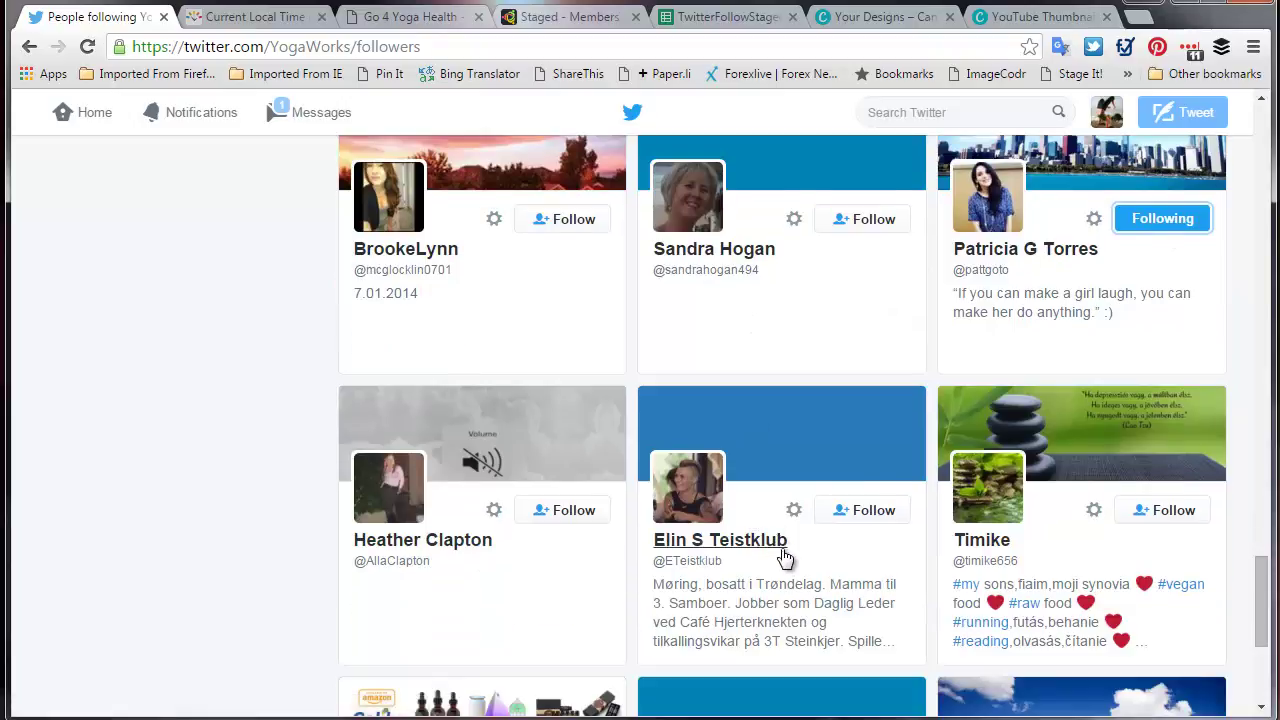
pyautogui.scroll(-1, 783, 558)
pyautogui.scroll(-2, 785, 556)
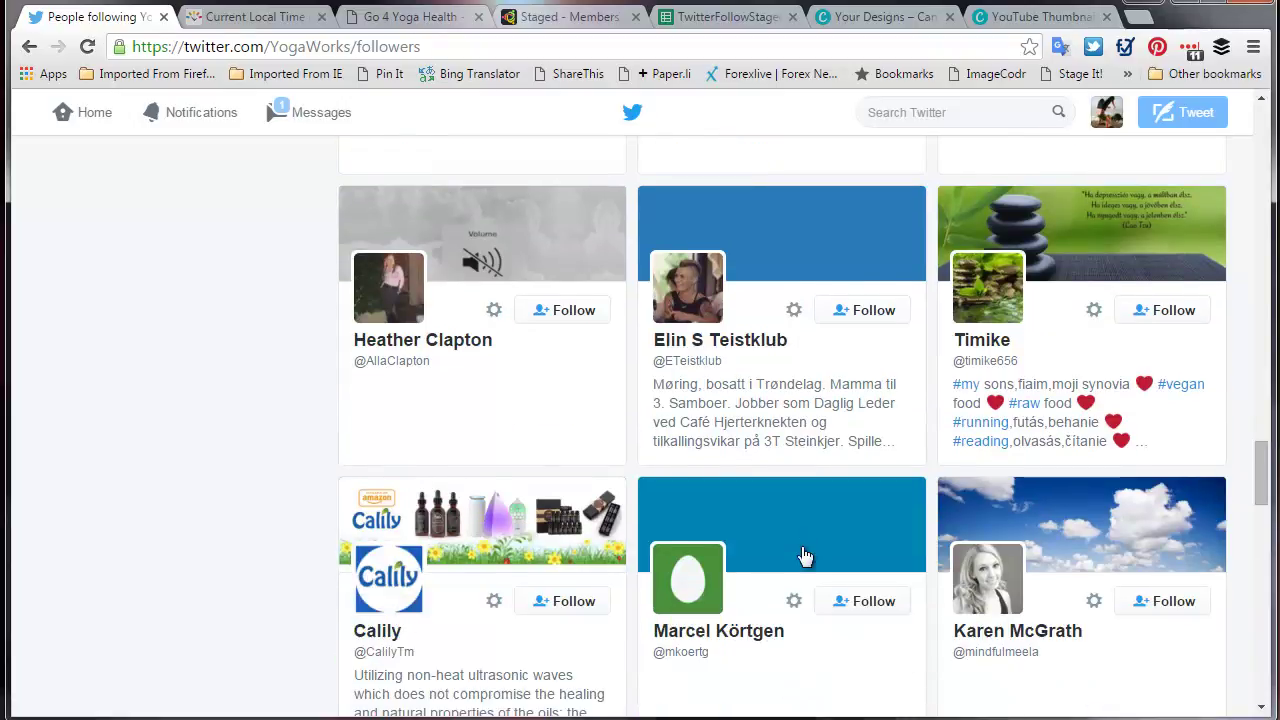
pyautogui.click(572, 501)
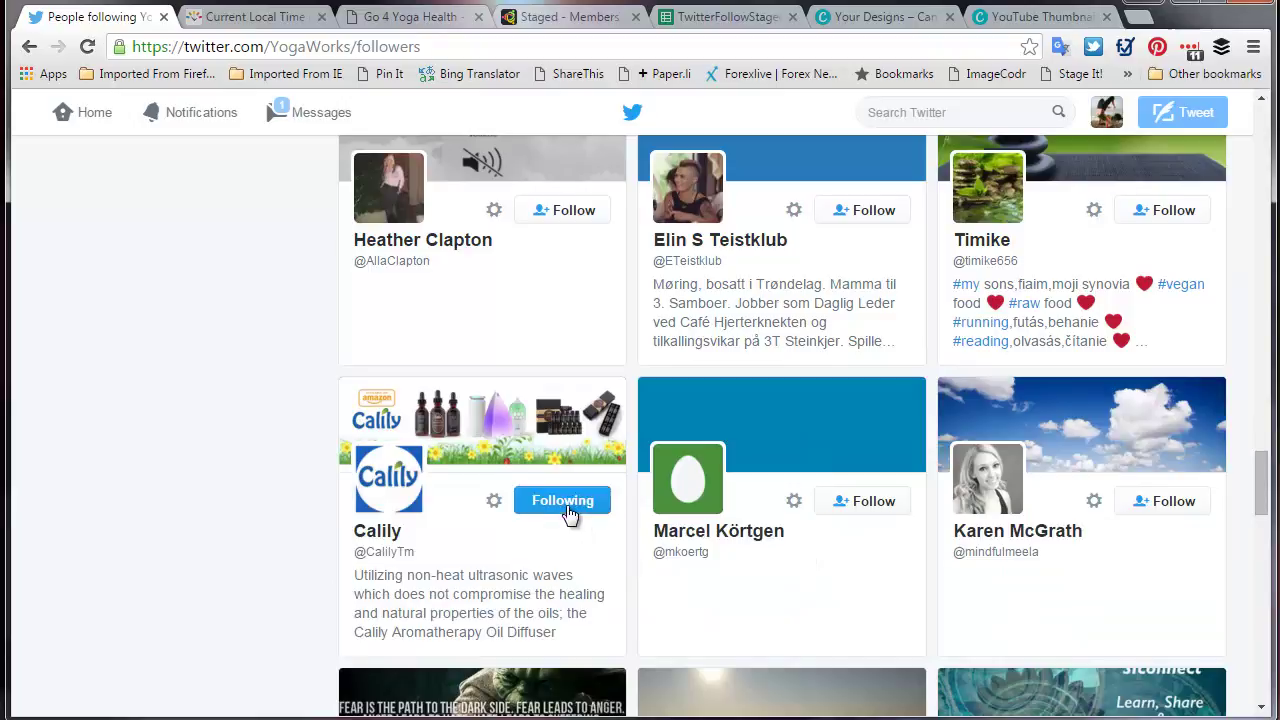
pyautogui.scroll(-2, 886, 572)
pyautogui.scroll(-1, 884, 576)
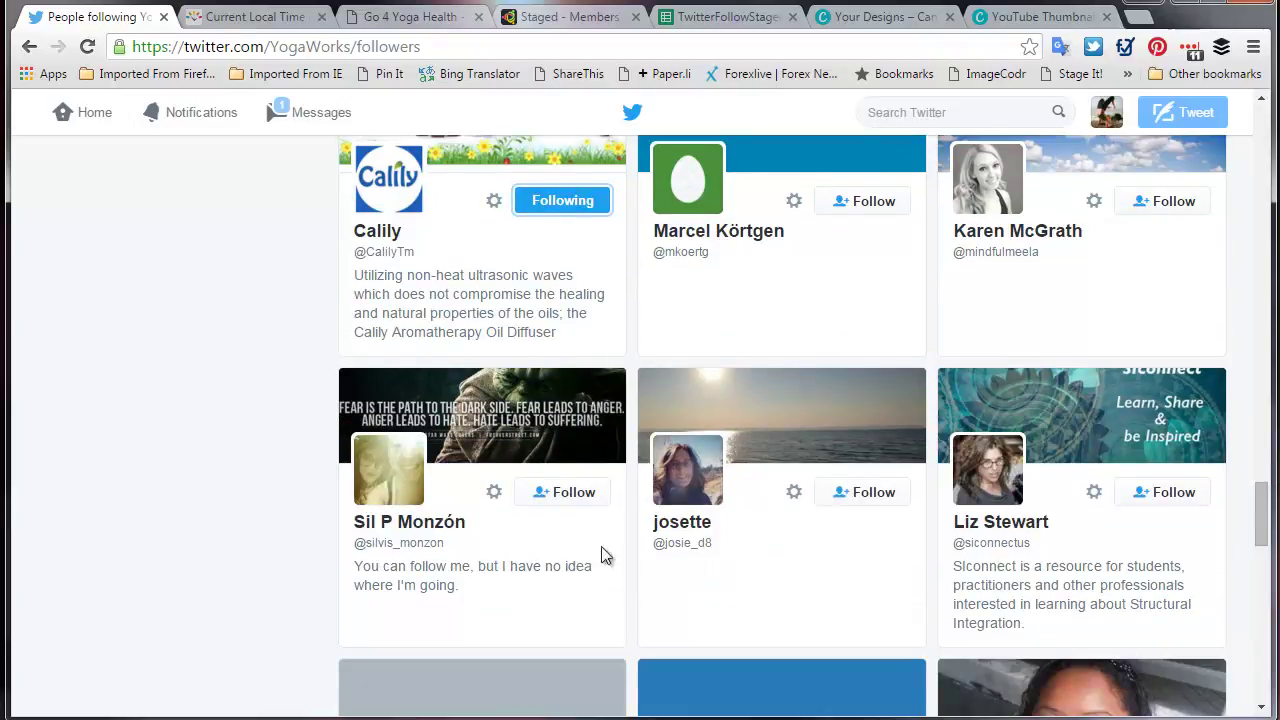
pyautogui.click(571, 500)
pyautogui.click(1180, 494)
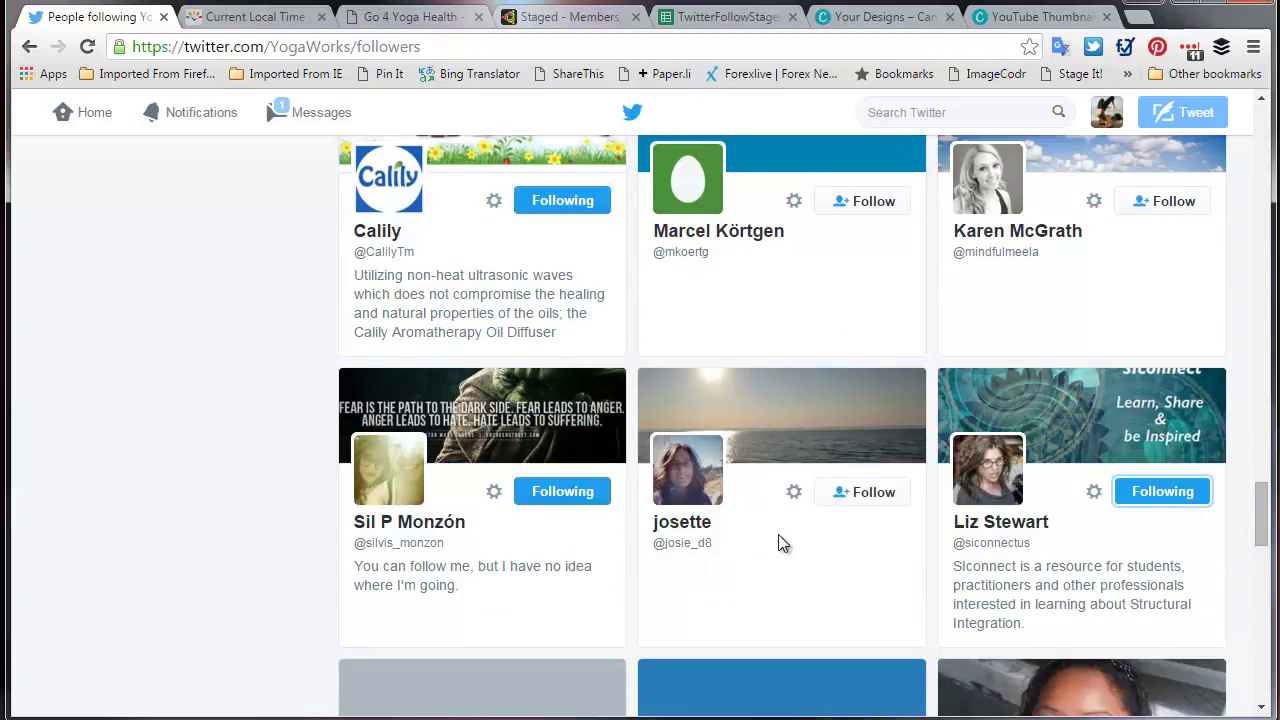
# Follow Ms Guided Meditation and the vegan account restarting yoga among the YogaWorks followers.
pyautogui.scroll(-6, 783, 543)
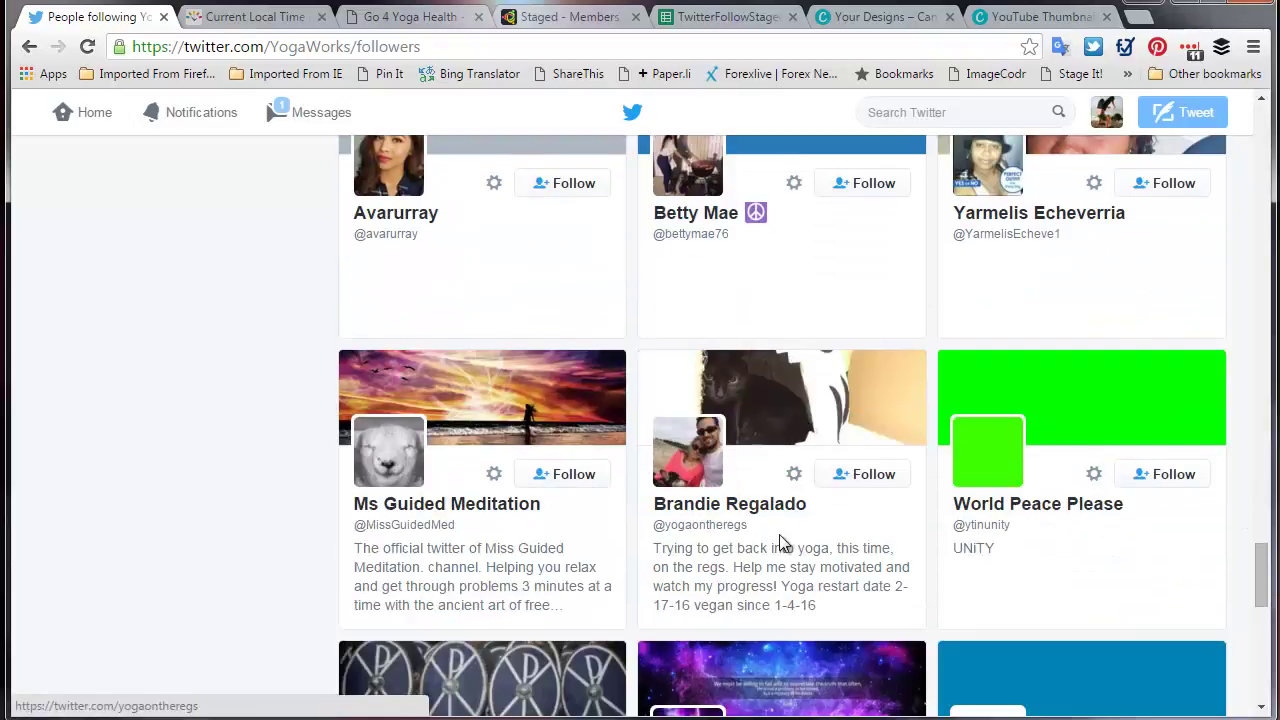
pyautogui.scroll(-1, 783, 543)
pyautogui.click(566, 378)
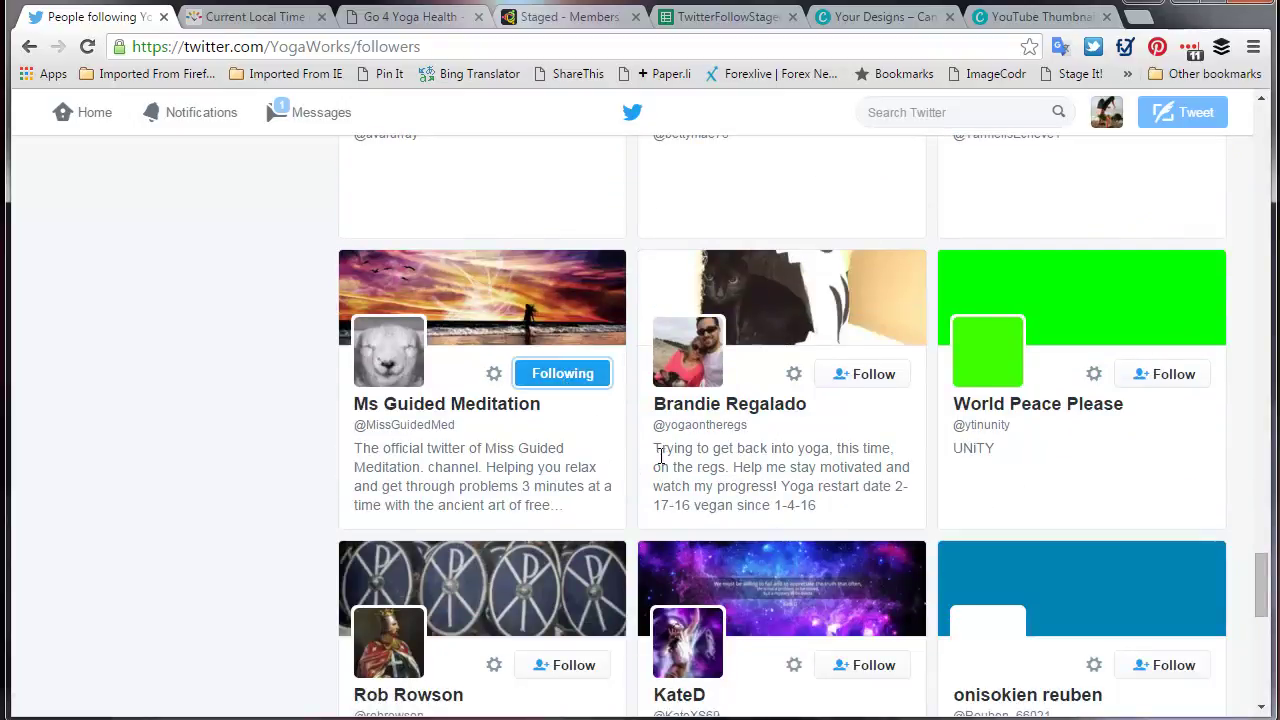
pyautogui.click(866, 376)
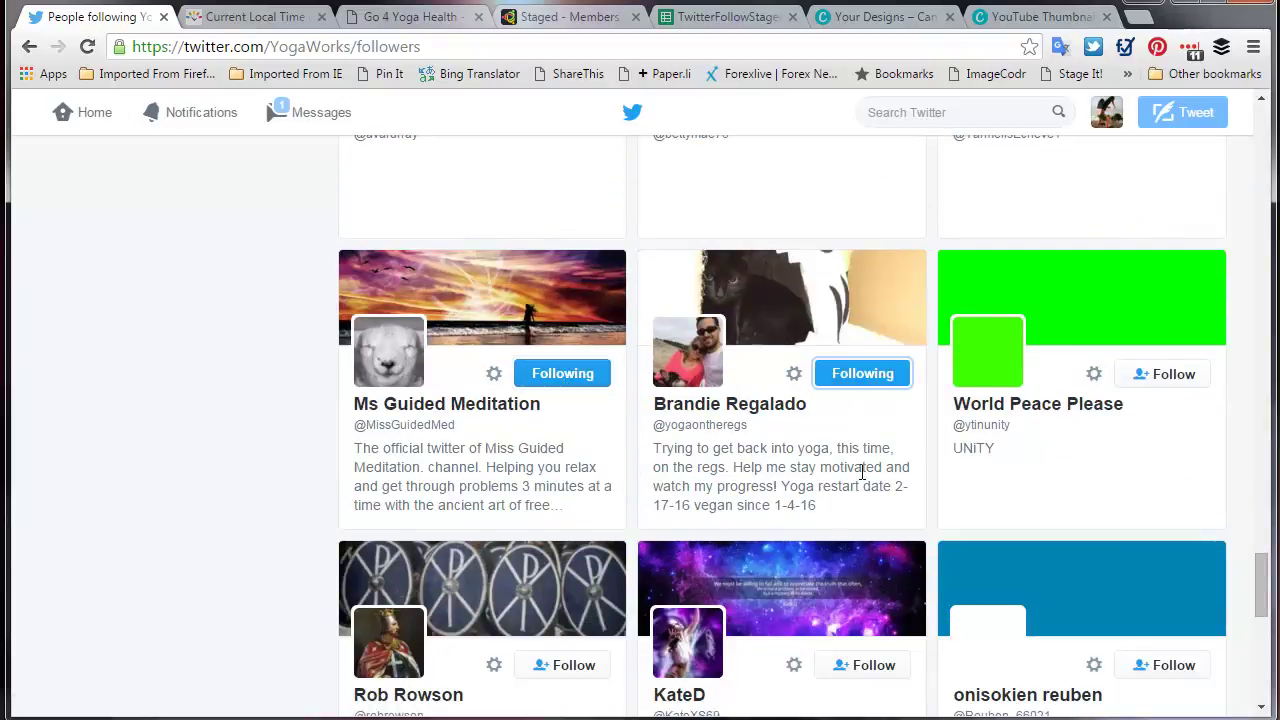
pyautogui.scroll(-2, 862, 470)
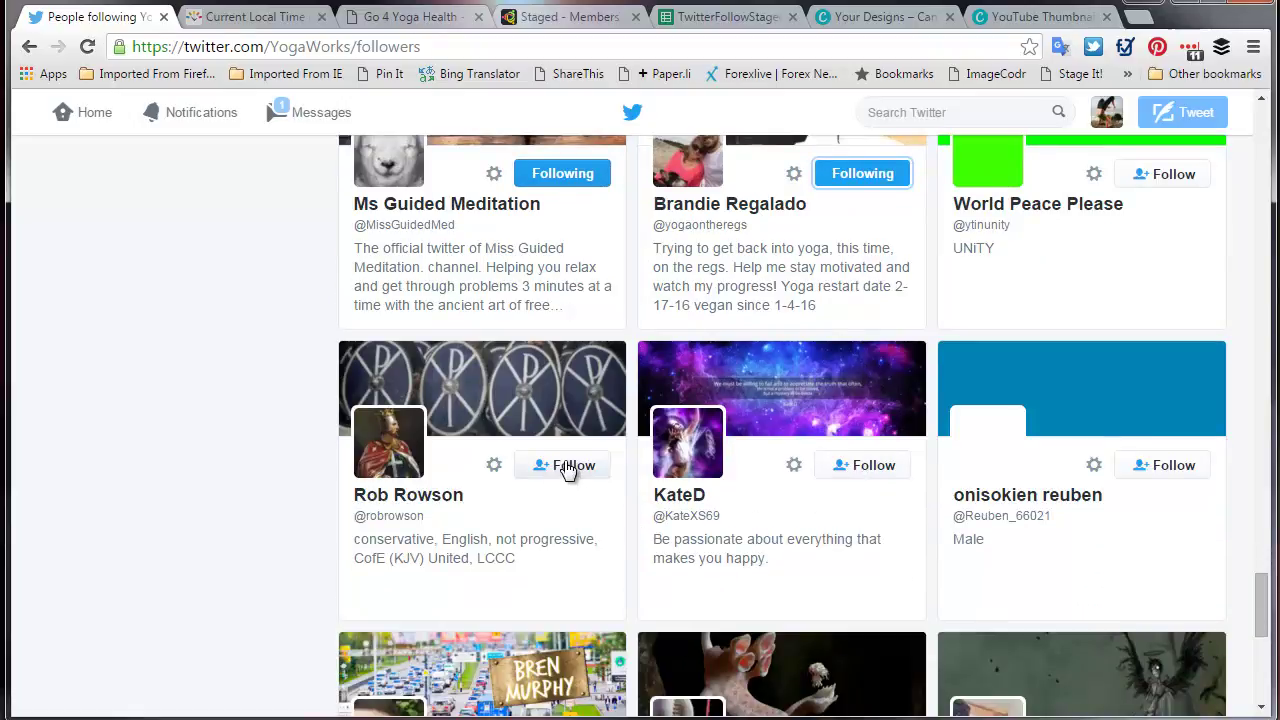
# Follow the conservative English account, the "Be passionate about everything" account and TheOnceAndFuture among the YogaWorks followers.
pyautogui.click(569, 465)
pyautogui.click(866, 470)
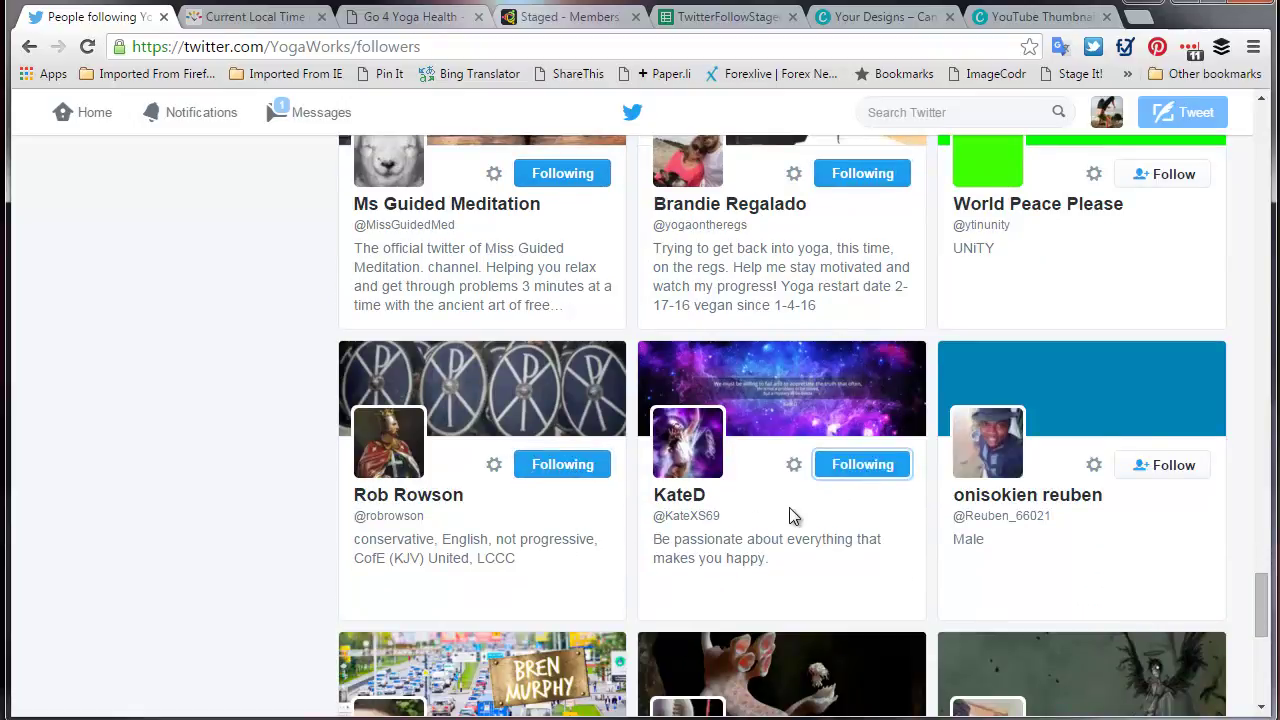
pyautogui.scroll(-2, 791, 514)
pyautogui.scroll(-2, 790, 515)
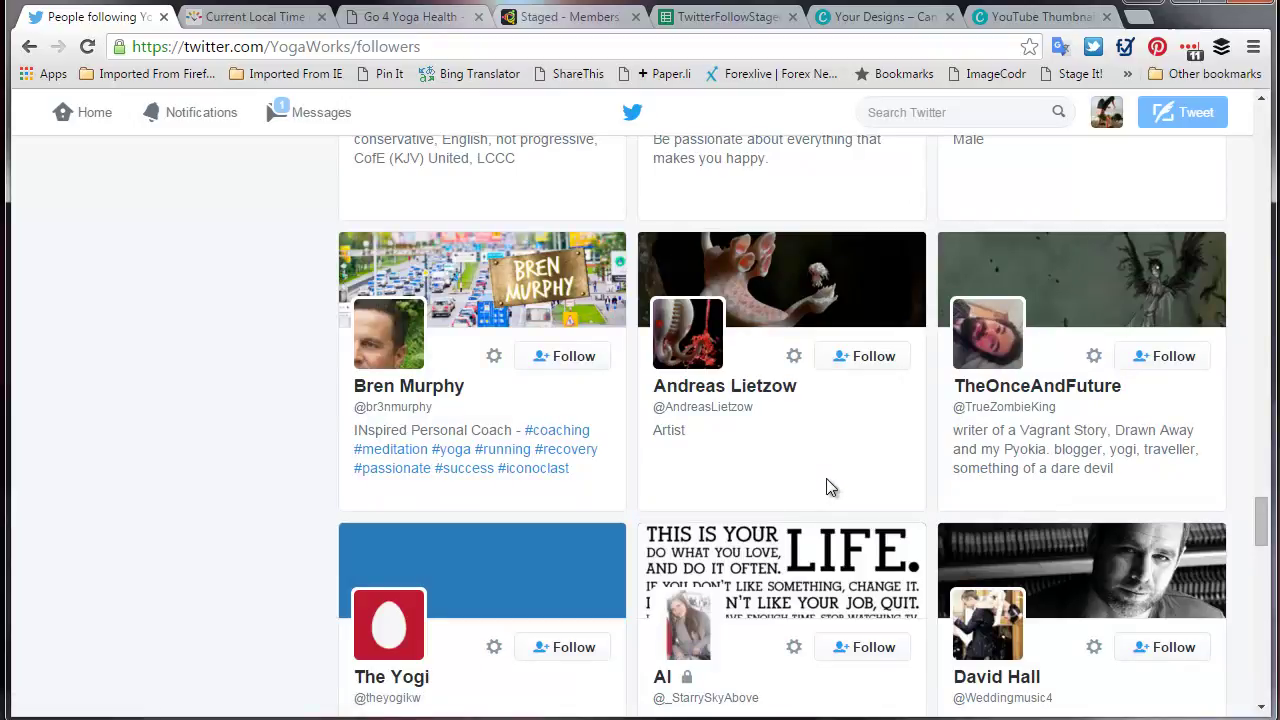
pyautogui.click(1160, 362)
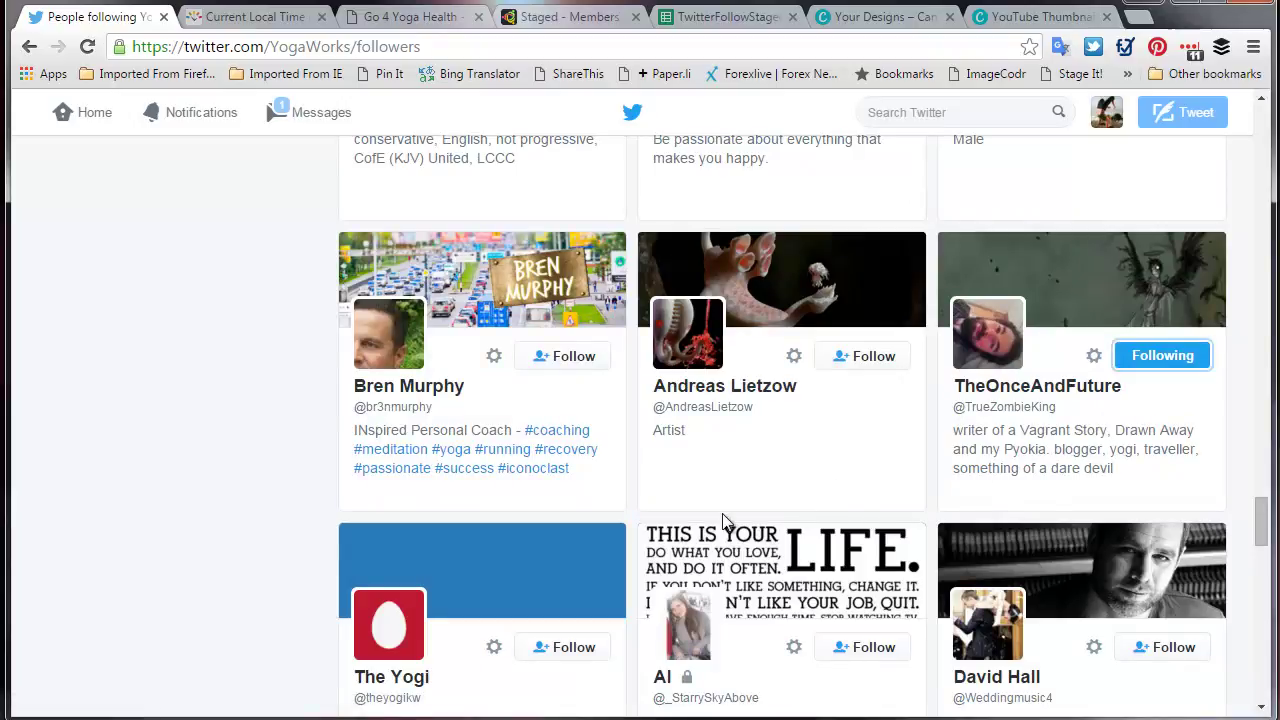
# Follow the wedding piano composer and request to follow the protected hockey and books account.
pyautogui.scroll(-3, 725, 518)
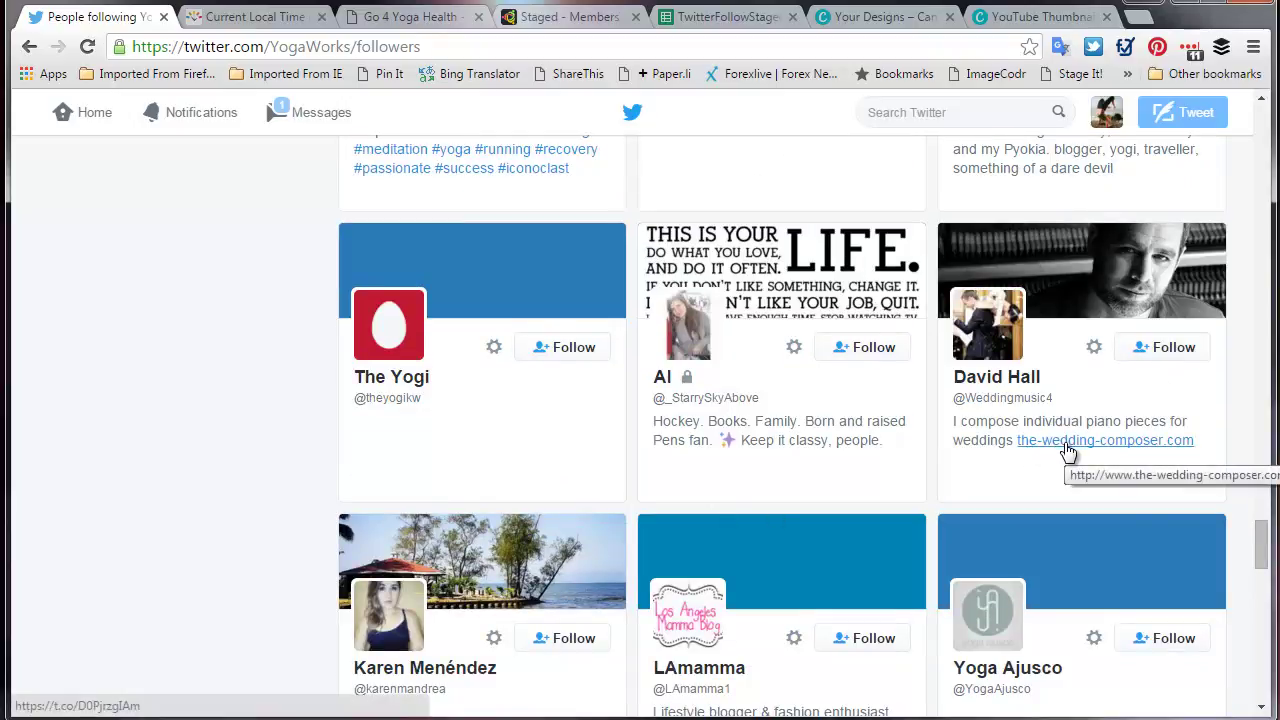
pyautogui.click(1163, 350)
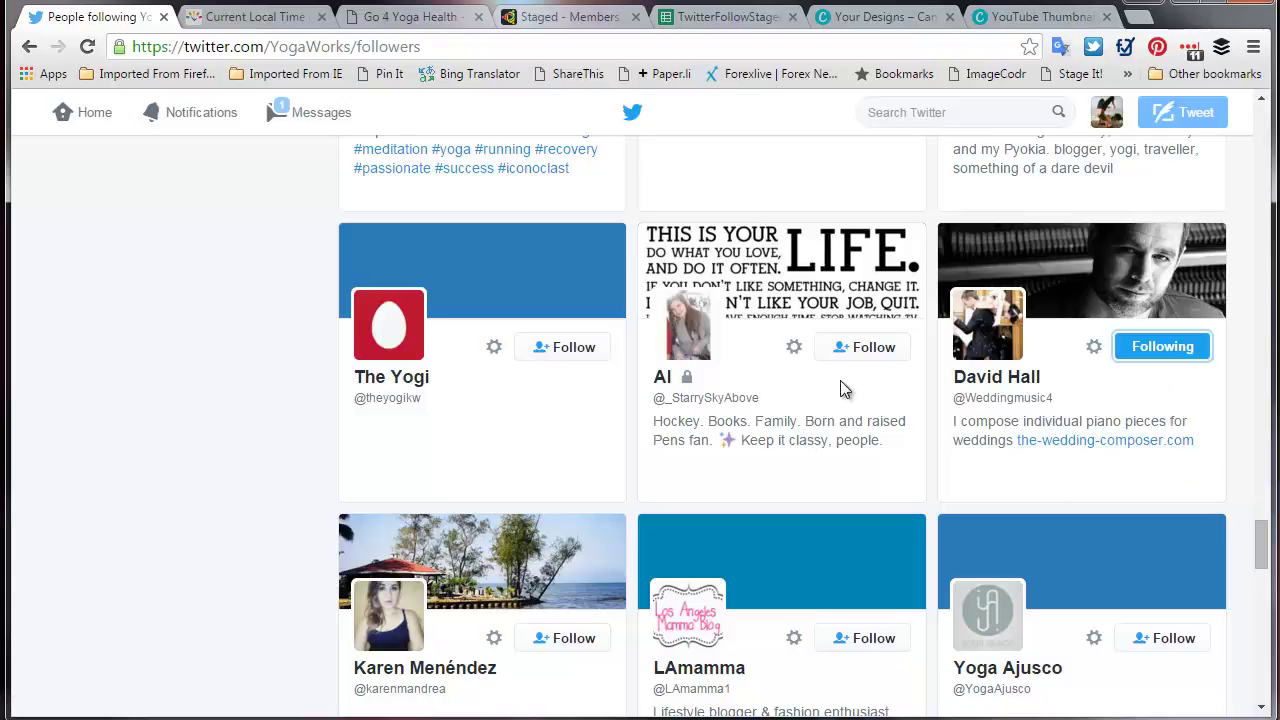
pyautogui.click(868, 362)
# Follow the LAmamma lifestyle blogger and the HolistiQuest wellness network account.
pyautogui.scroll(-2, 748, 437)
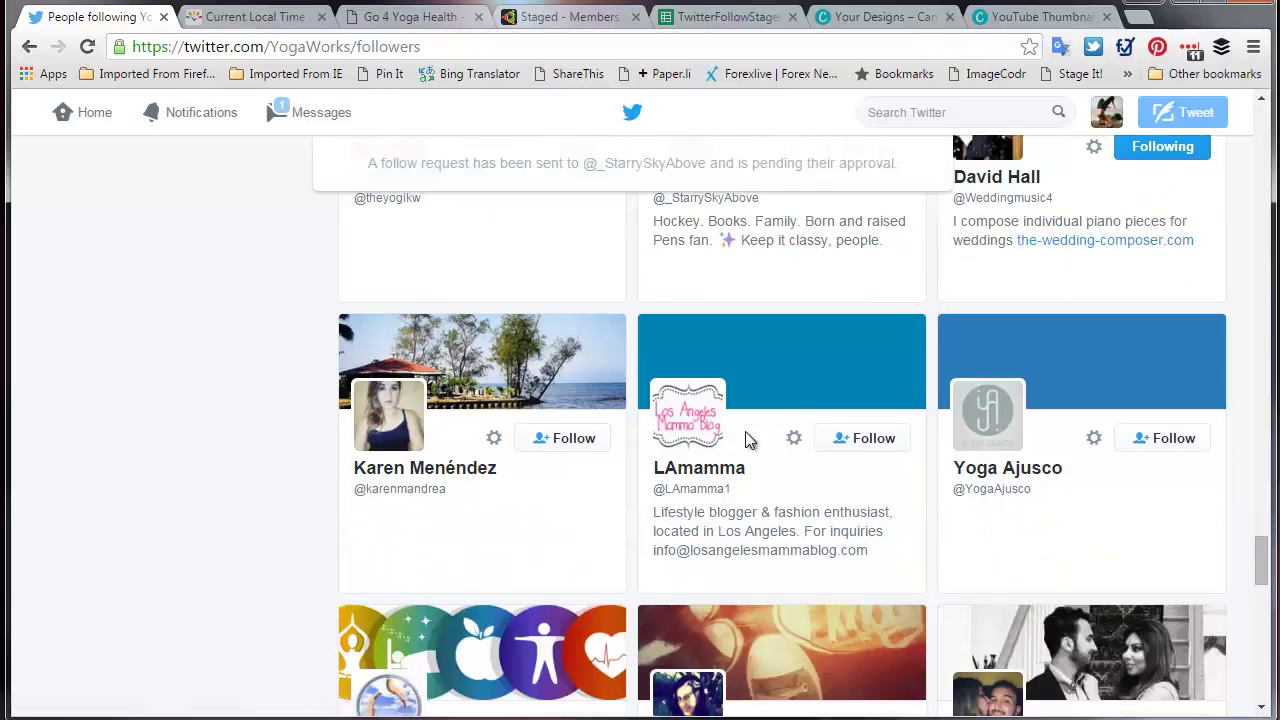
pyautogui.click(858, 438)
pyautogui.scroll(-3, 855, 438)
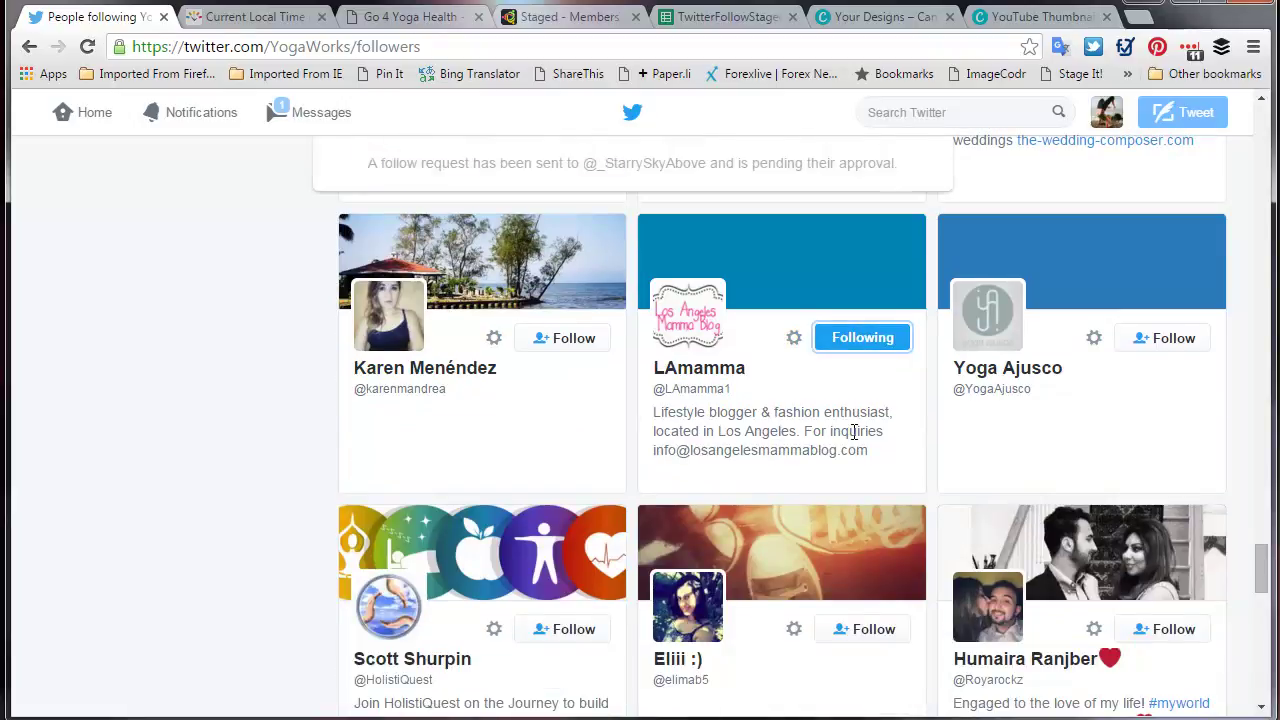
pyautogui.click(563, 434)
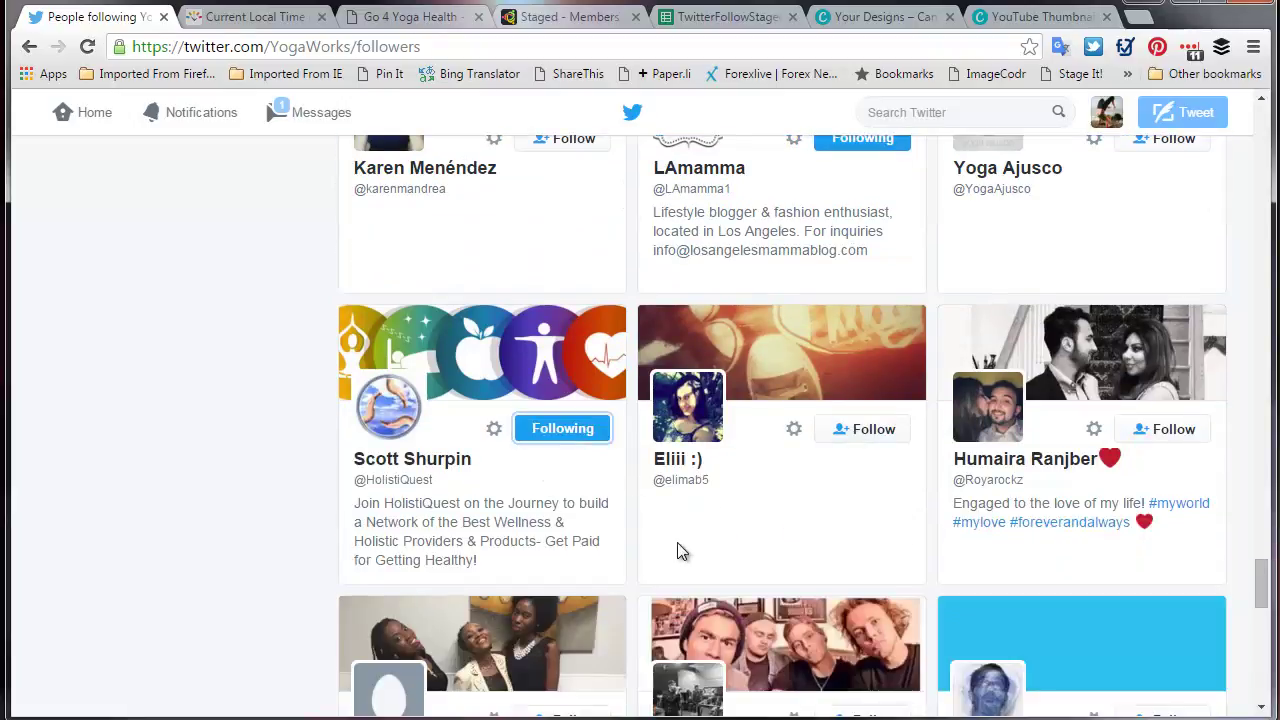
# Follow Luke is bae and try to follow the films, books and comics account beside it.
pyautogui.scroll(-3, 677, 552)
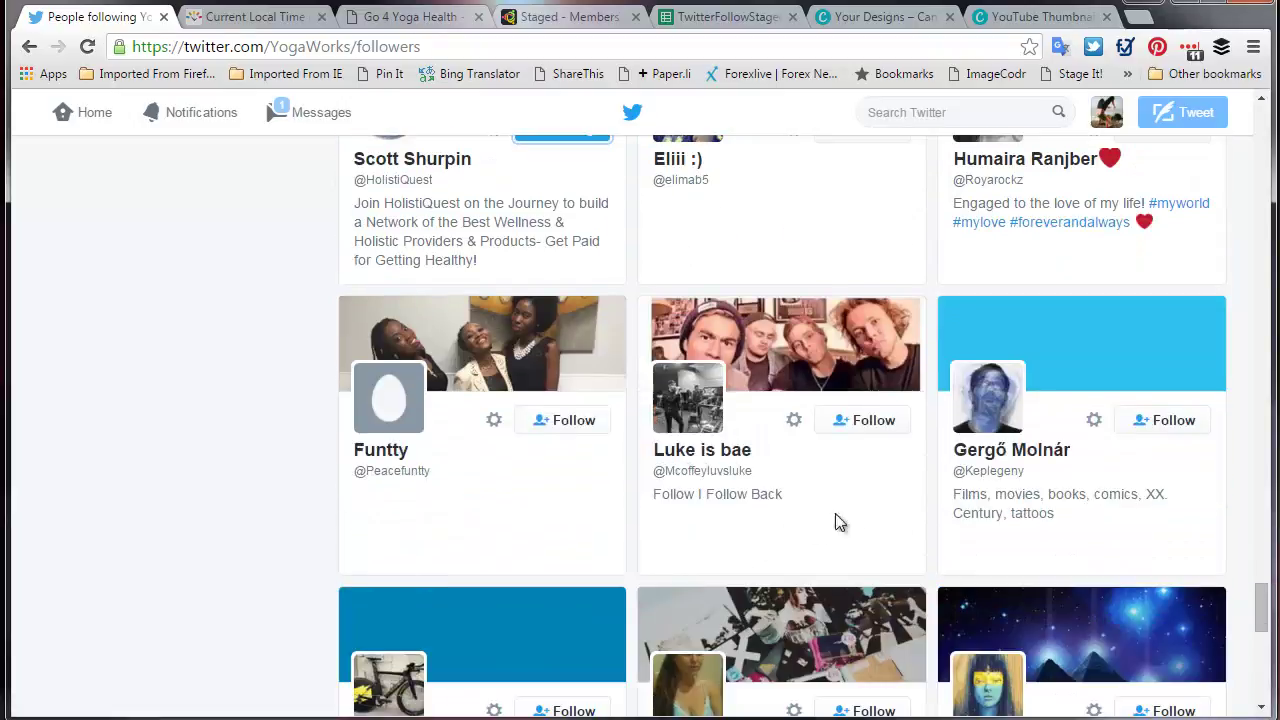
pyautogui.click(864, 430)
pyautogui.click(1160, 424)
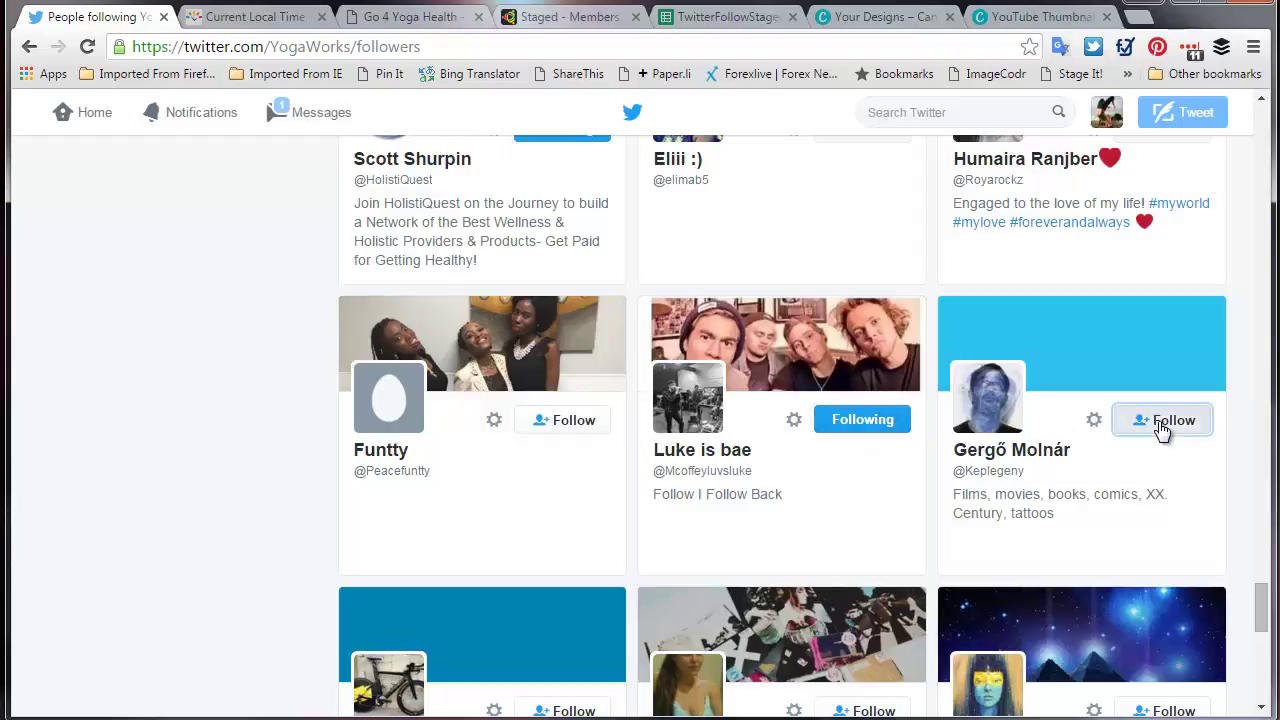
pyautogui.scroll(-3, 861, 484)
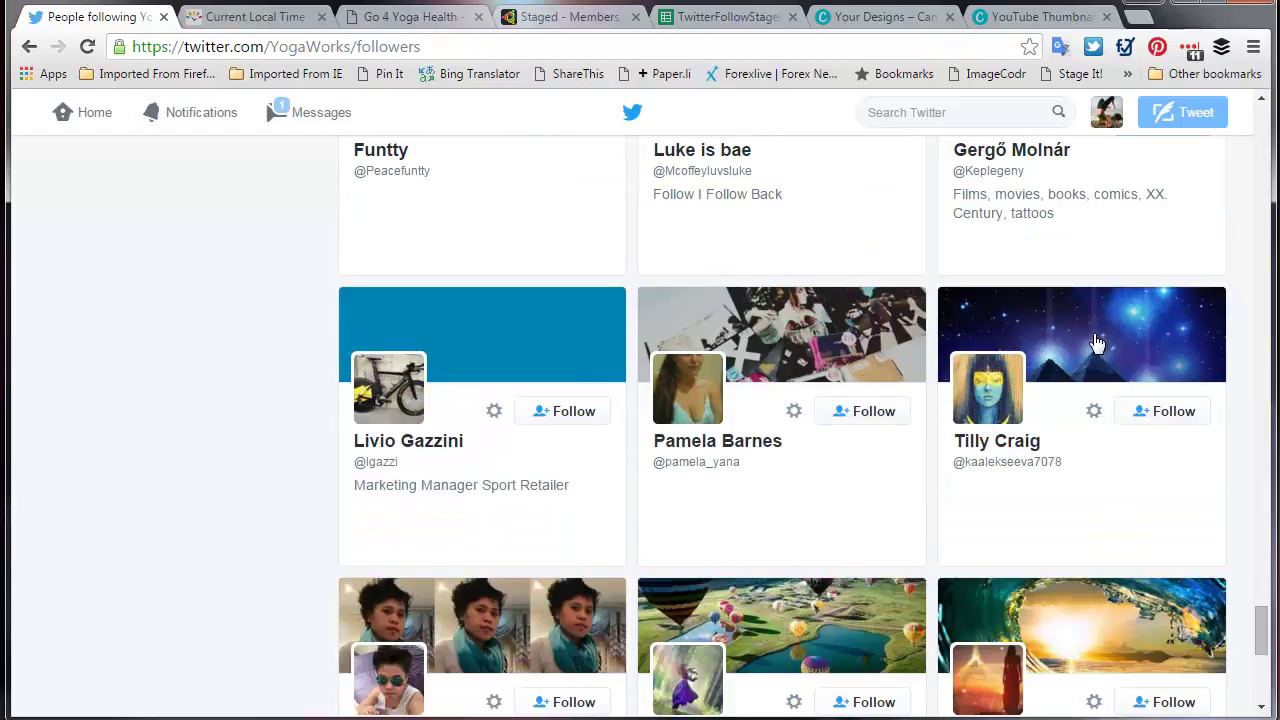
pyautogui.scroll(1, 1094, 337)
pyautogui.click(1162, 226)
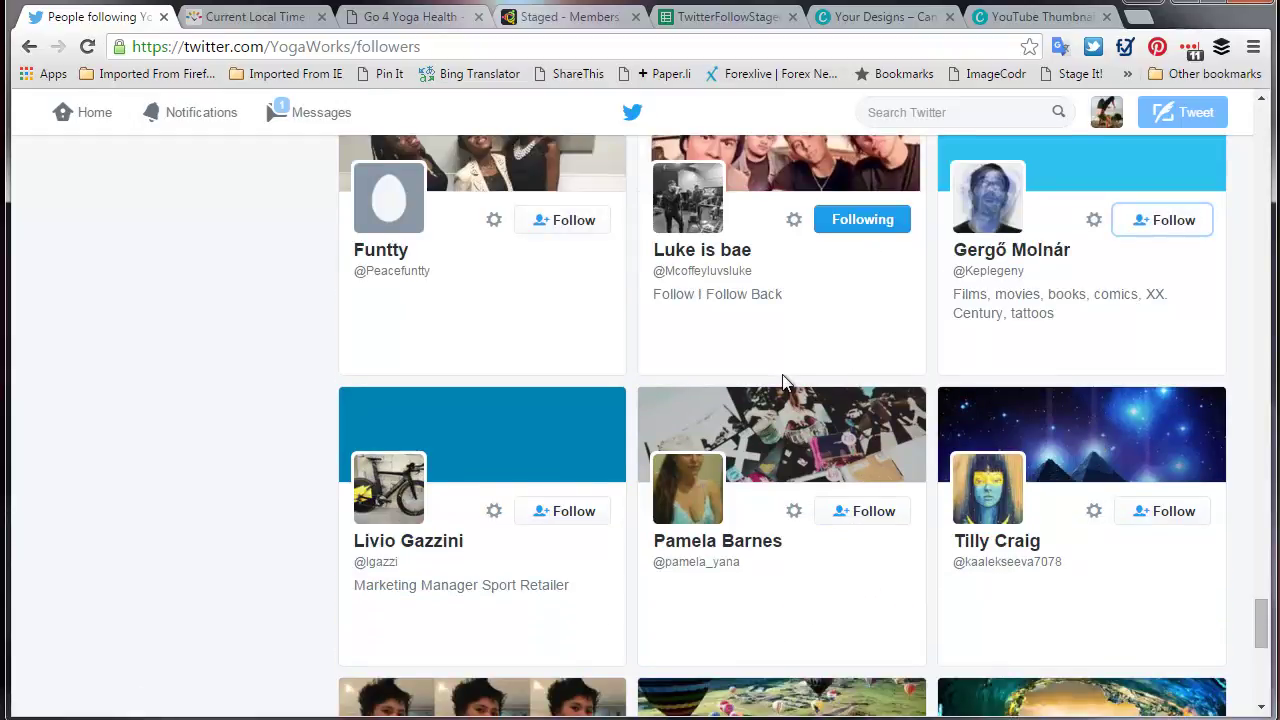
# Follow the sport retailer marketing manager and the account with the Bournville chocolate banner.
pyautogui.scroll(-1, 785, 383)
pyautogui.click(575, 411)
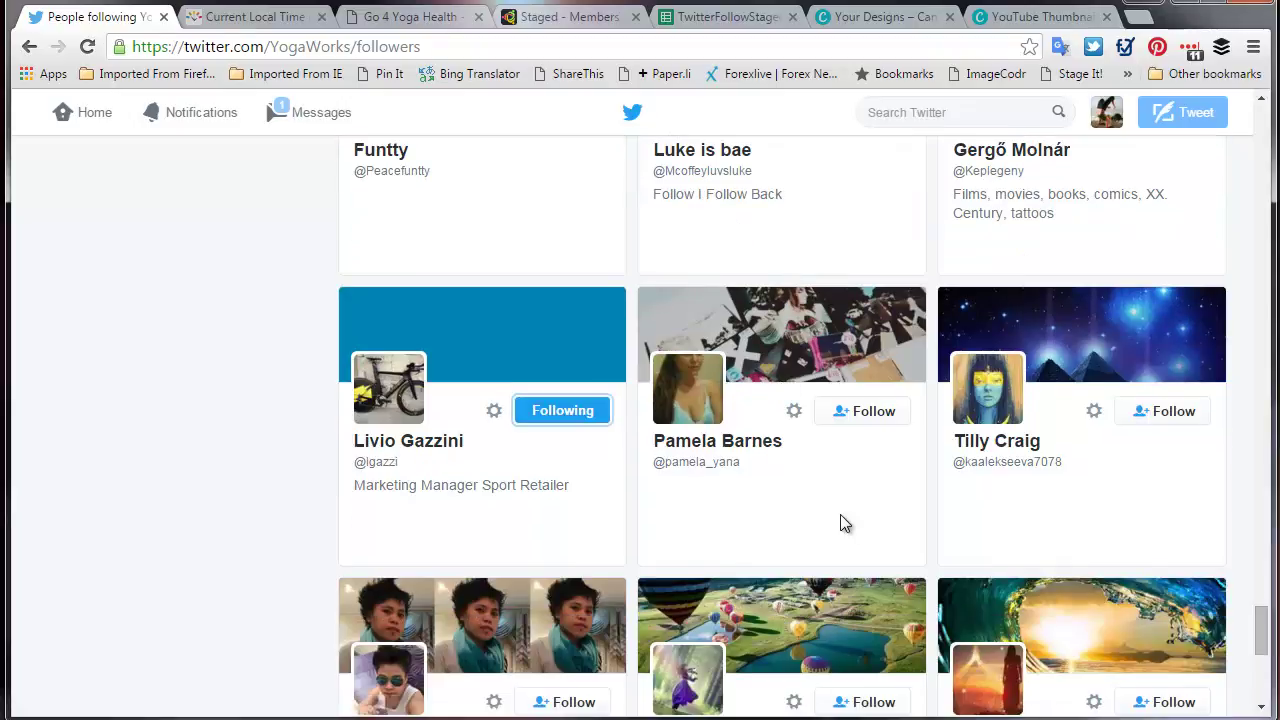
pyautogui.scroll(-1, 839, 513)
pyautogui.scroll(-5, 839, 513)
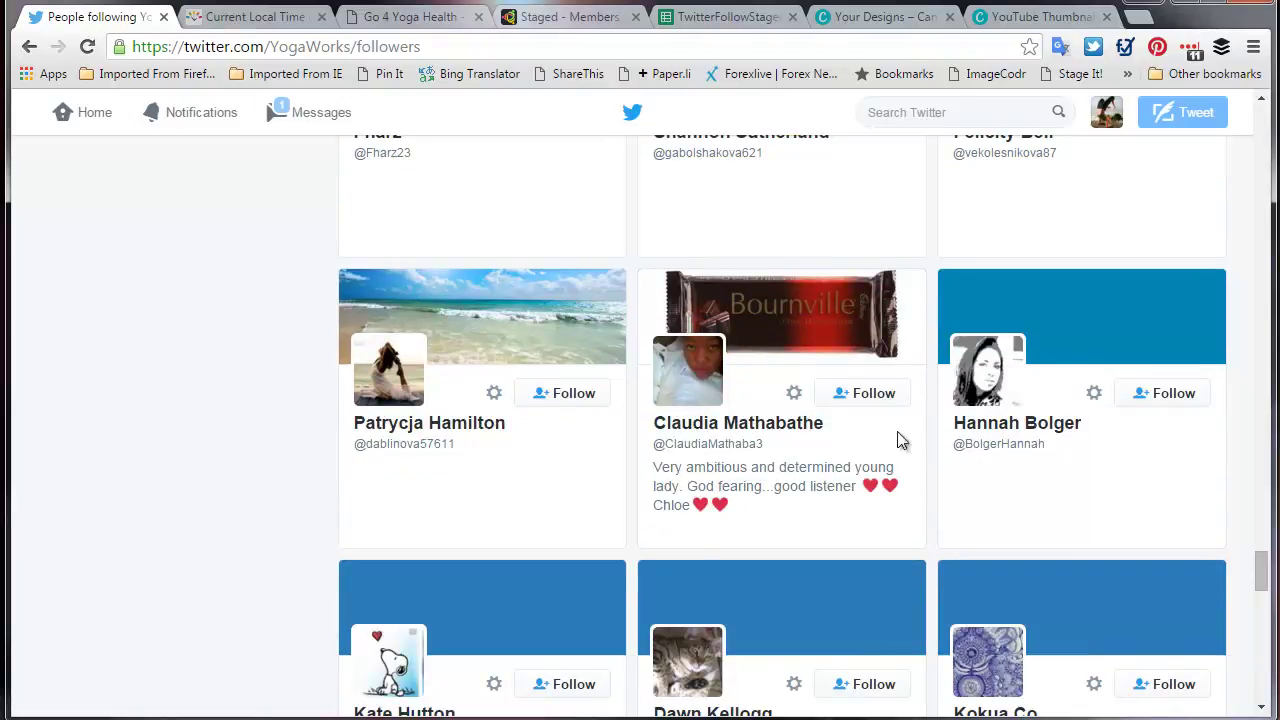
pyautogui.click(889, 394)
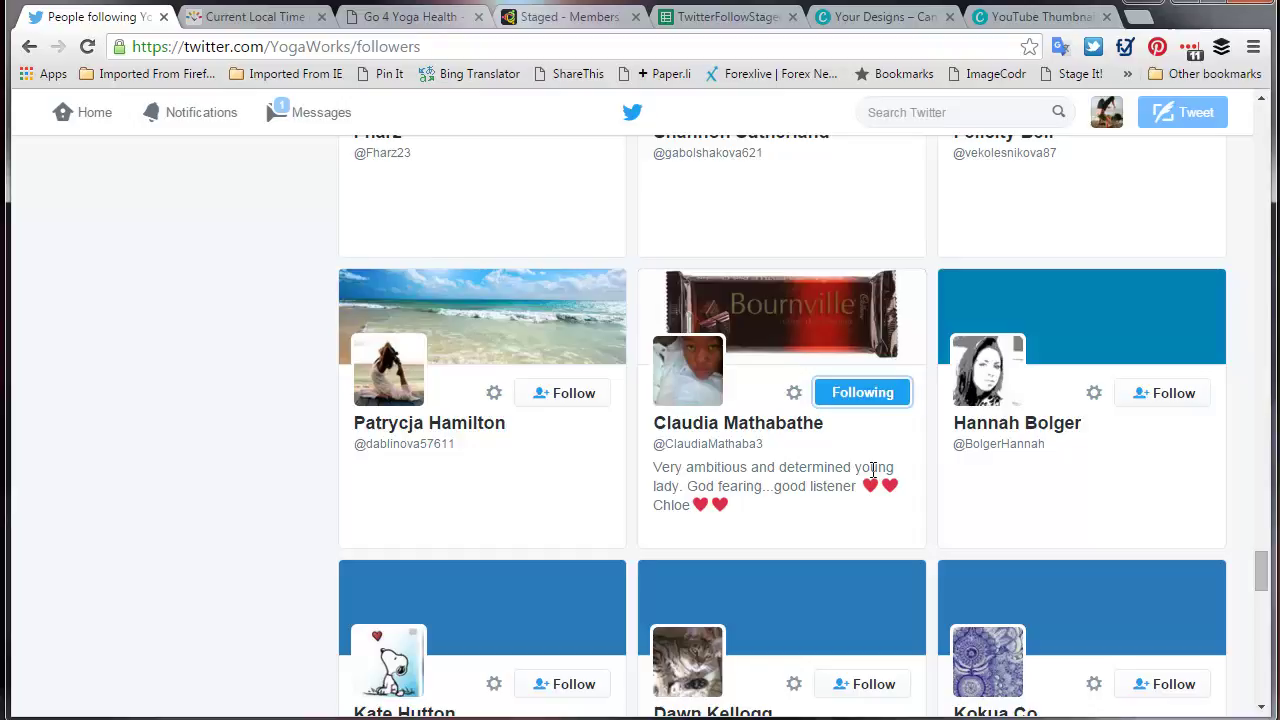
# Follow the account with the Snoopy avatar and the neighbouring account with the cat avatar.
pyautogui.scroll(-2, 874, 480)
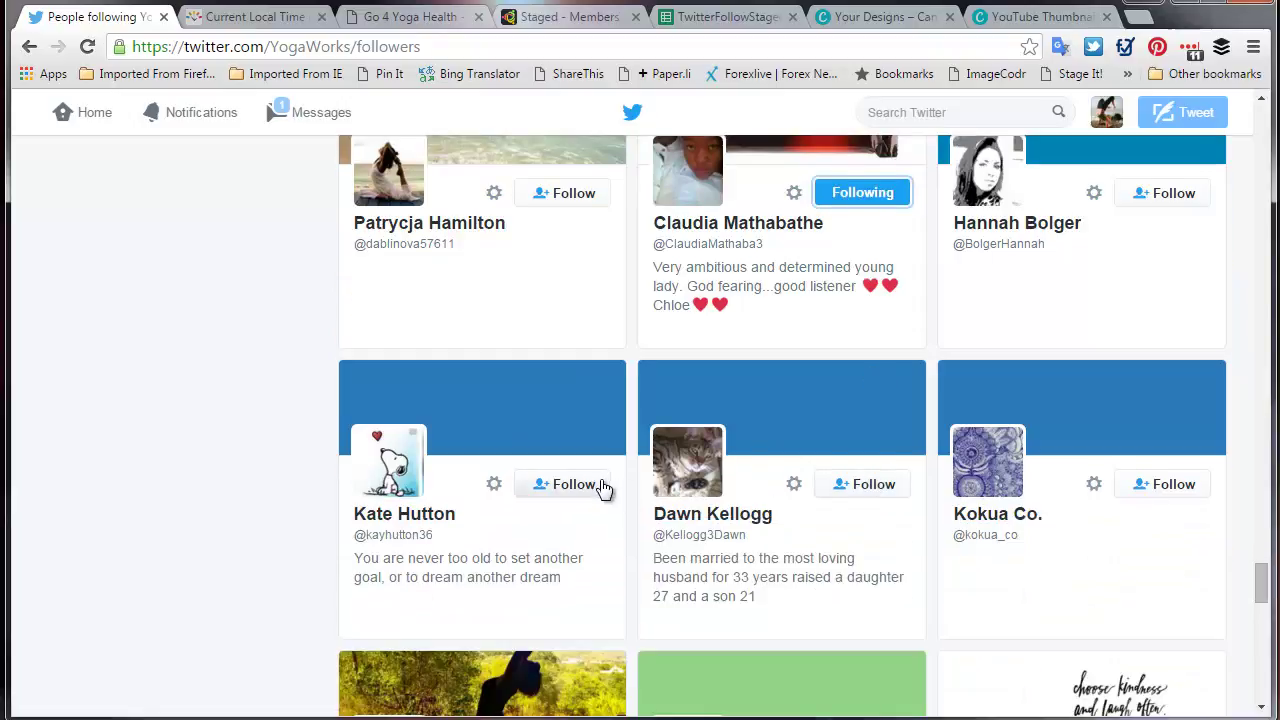
pyautogui.click(600, 486)
pyautogui.click(860, 484)
# Open the YogaWorks tweets and look through its most recent posts.
pyautogui.scroll(-1, 958, 552)
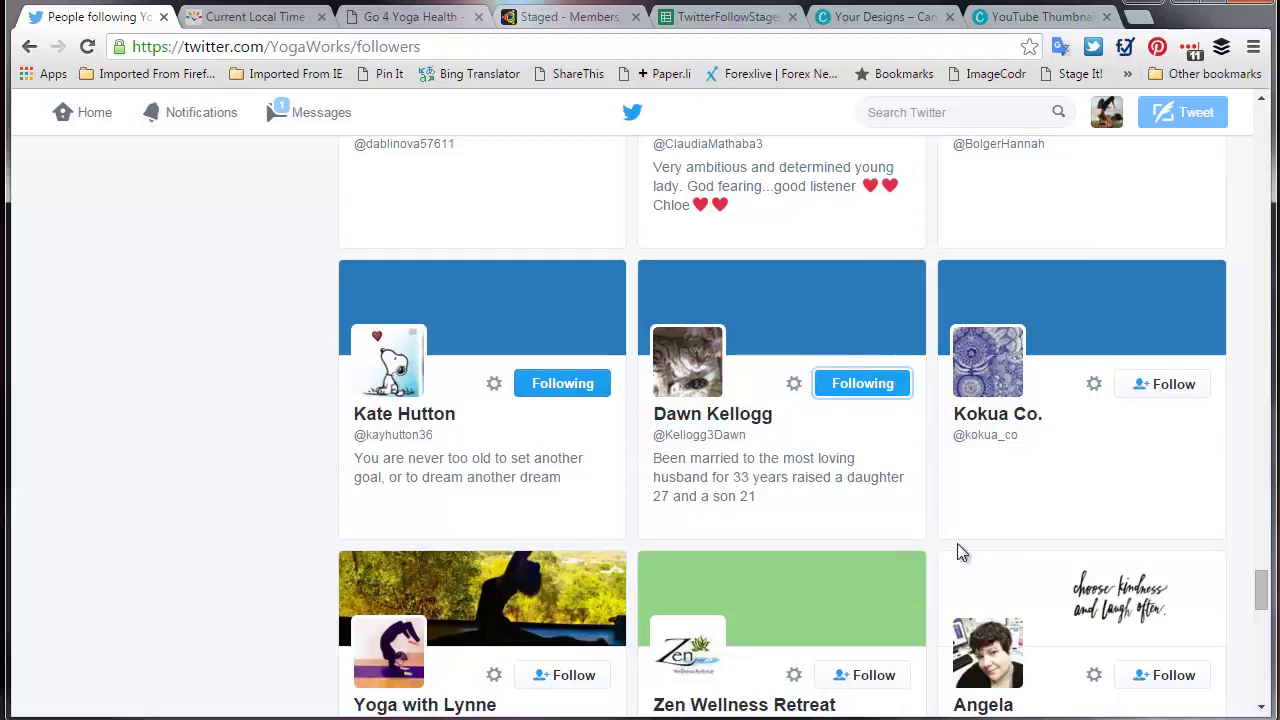
pyautogui.moveTo(1258, 598); pyautogui.dragTo(1208, 78)
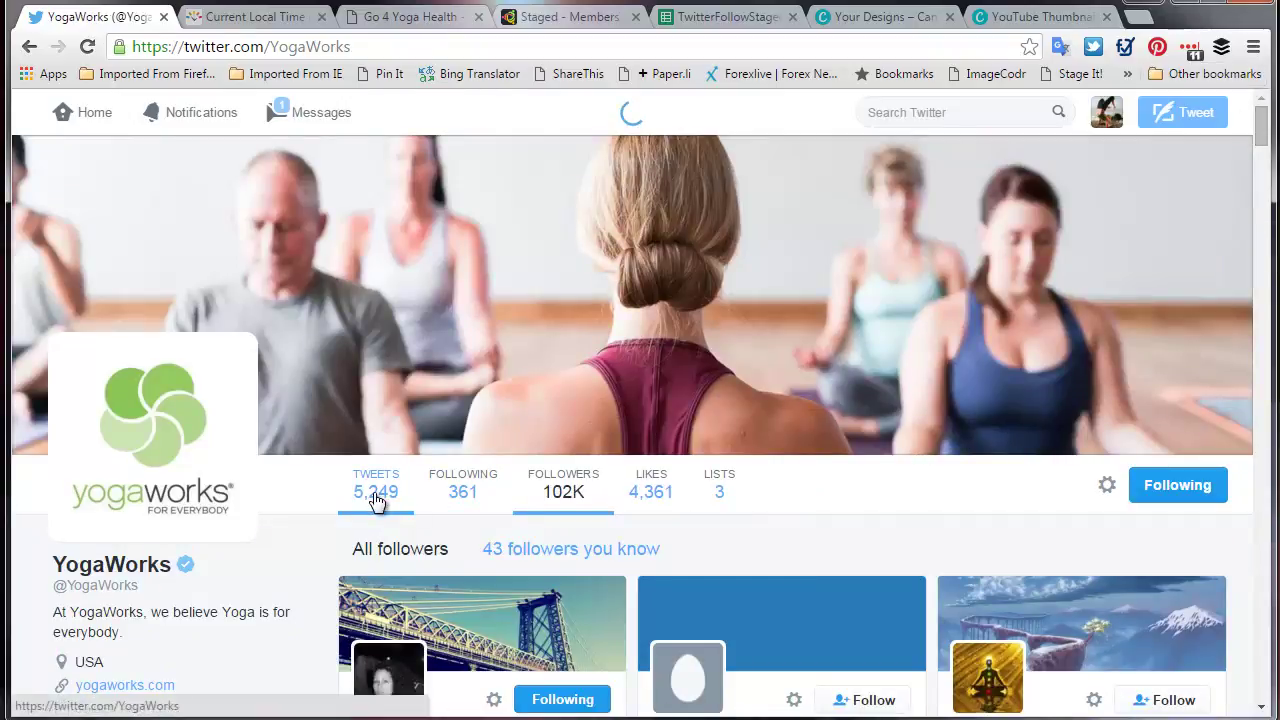
pyautogui.scroll(-1, 835, 526)
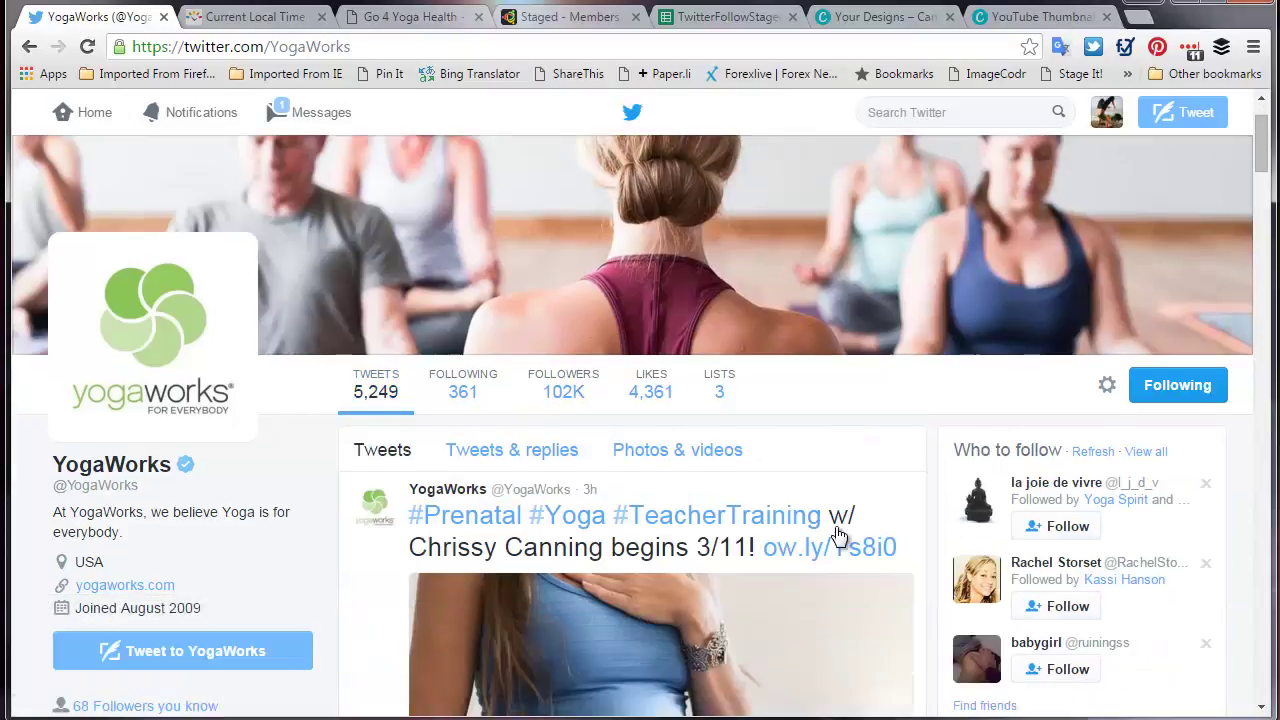
pyautogui.scroll(-4, 838, 537)
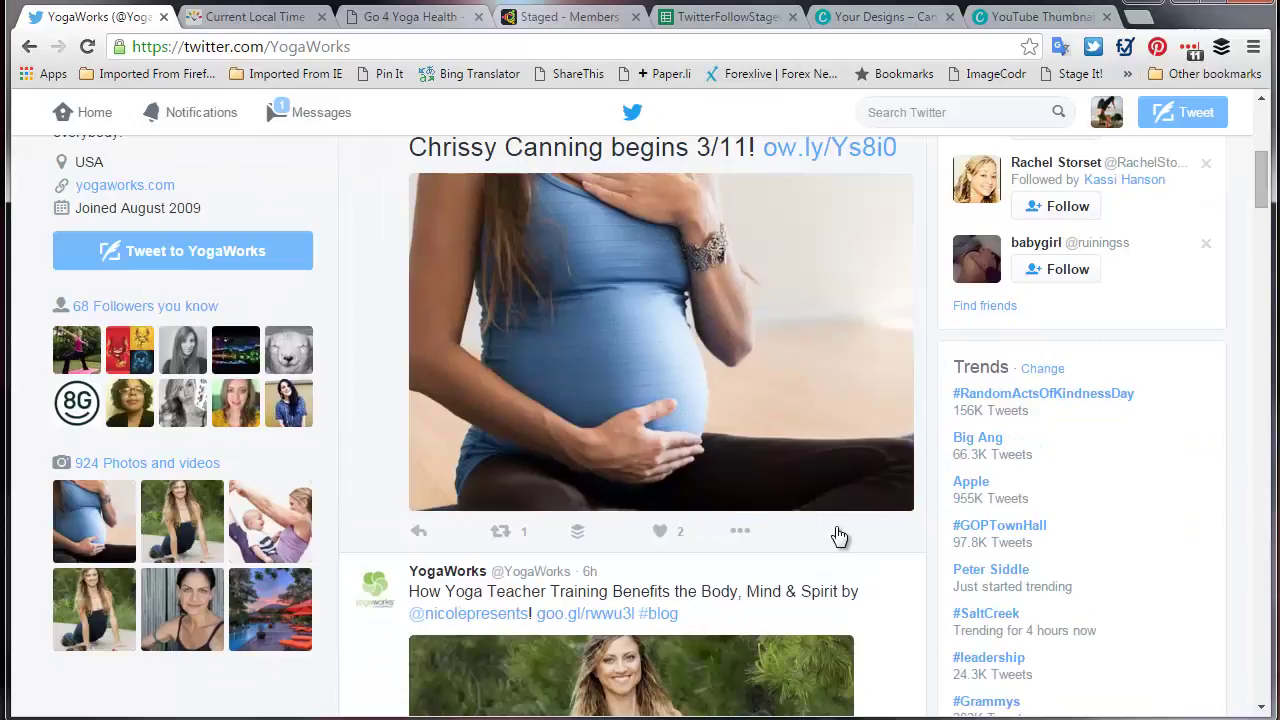
pyautogui.scroll(-6, 838, 537)
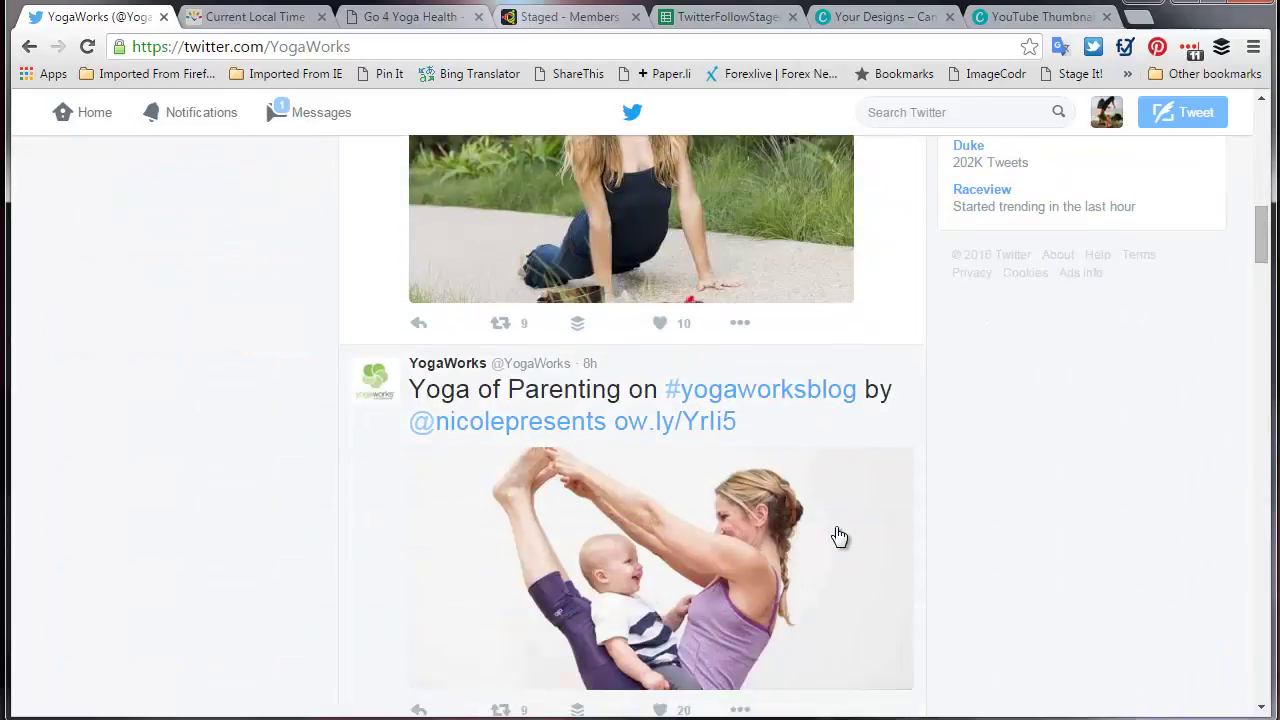
pyautogui.scroll(3, 839, 537)
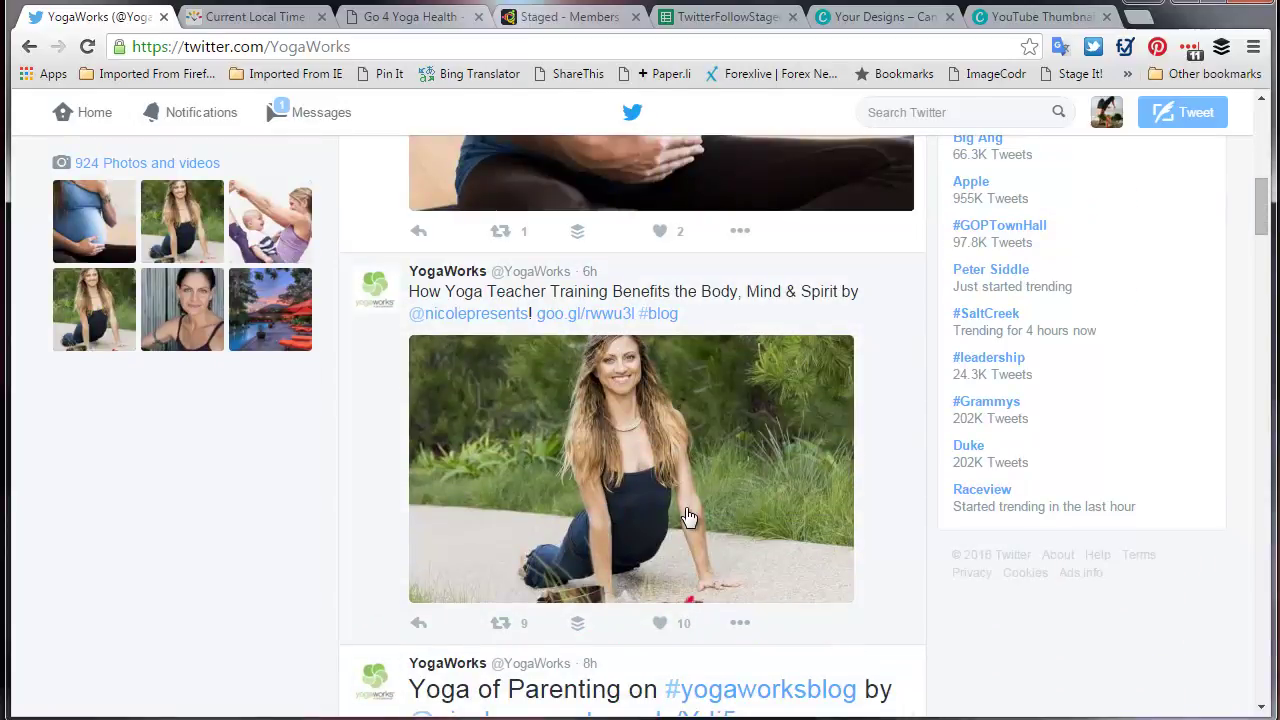
pyautogui.scroll(-2, 689, 517)
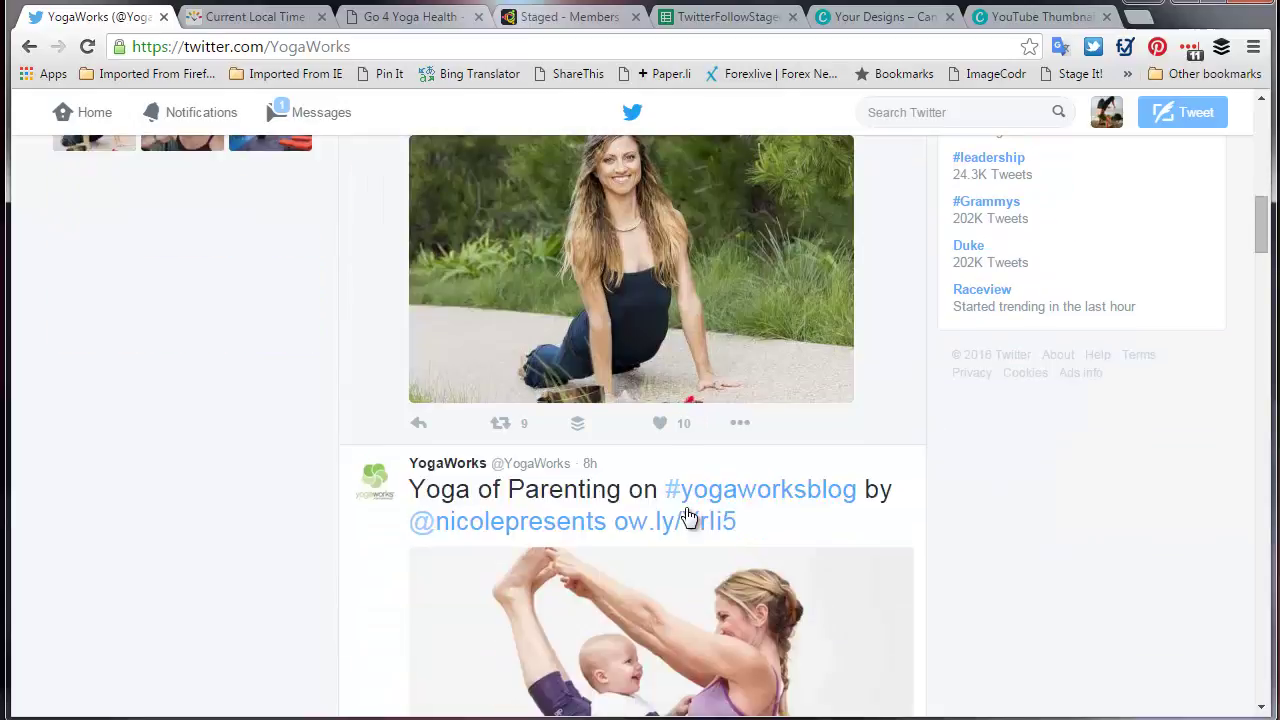
pyautogui.click(501, 426)
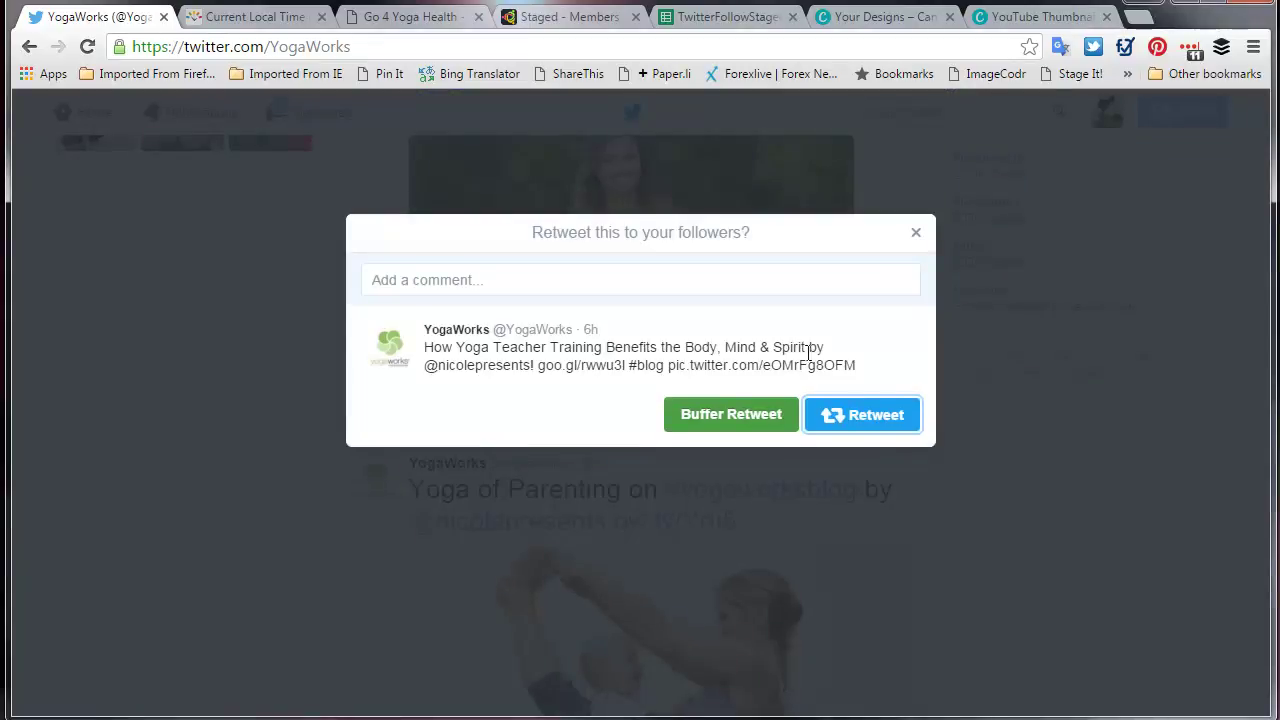
pyautogui.click(916, 238)
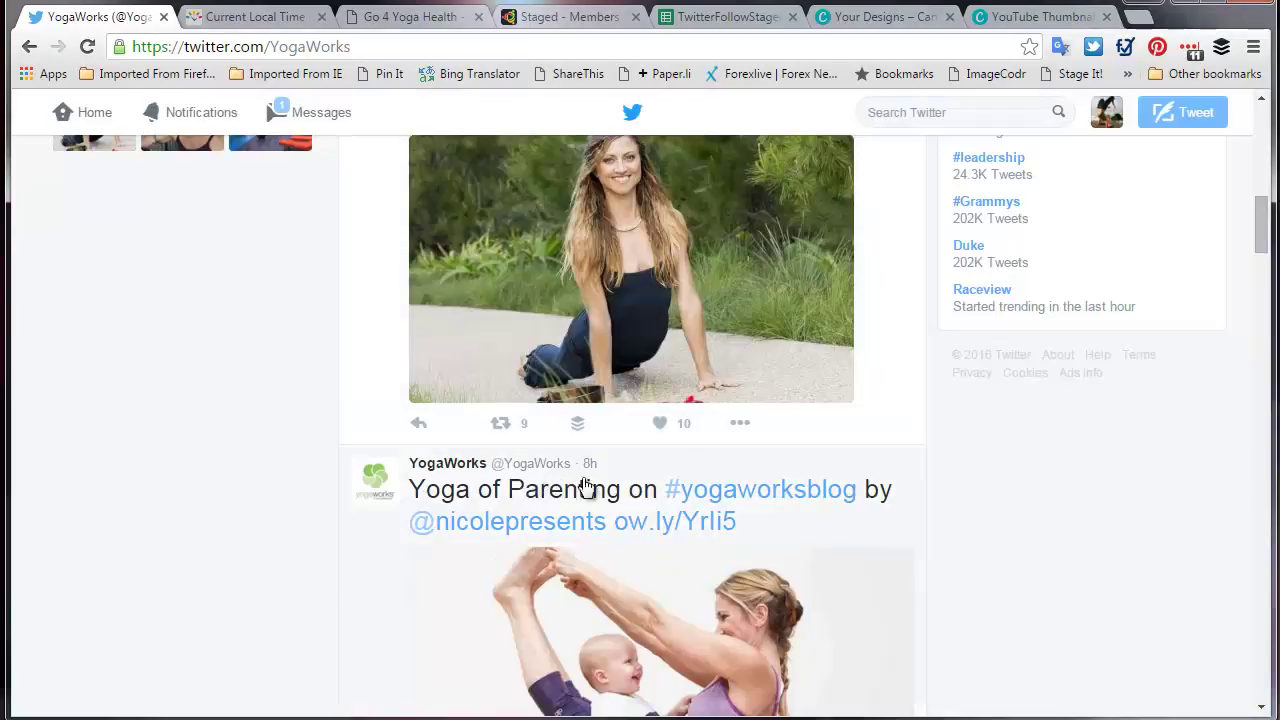
pyautogui.scroll(2, 620, 320)
# Open the list of accounts that retweeted the "How Yoga Teacher Training Benefits the Body, Mind & Spirit" post.
pyautogui.click(583, 295)
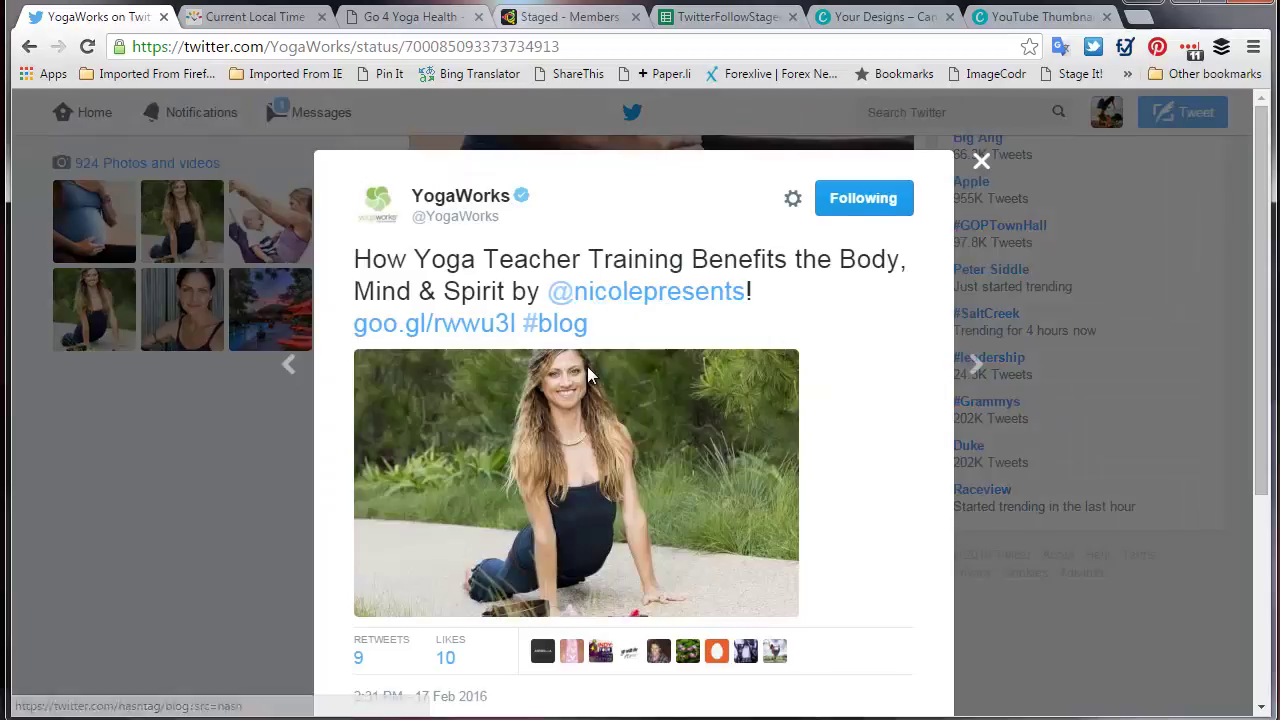
pyautogui.scroll(-1, 587, 366)
pyautogui.click(367, 545)
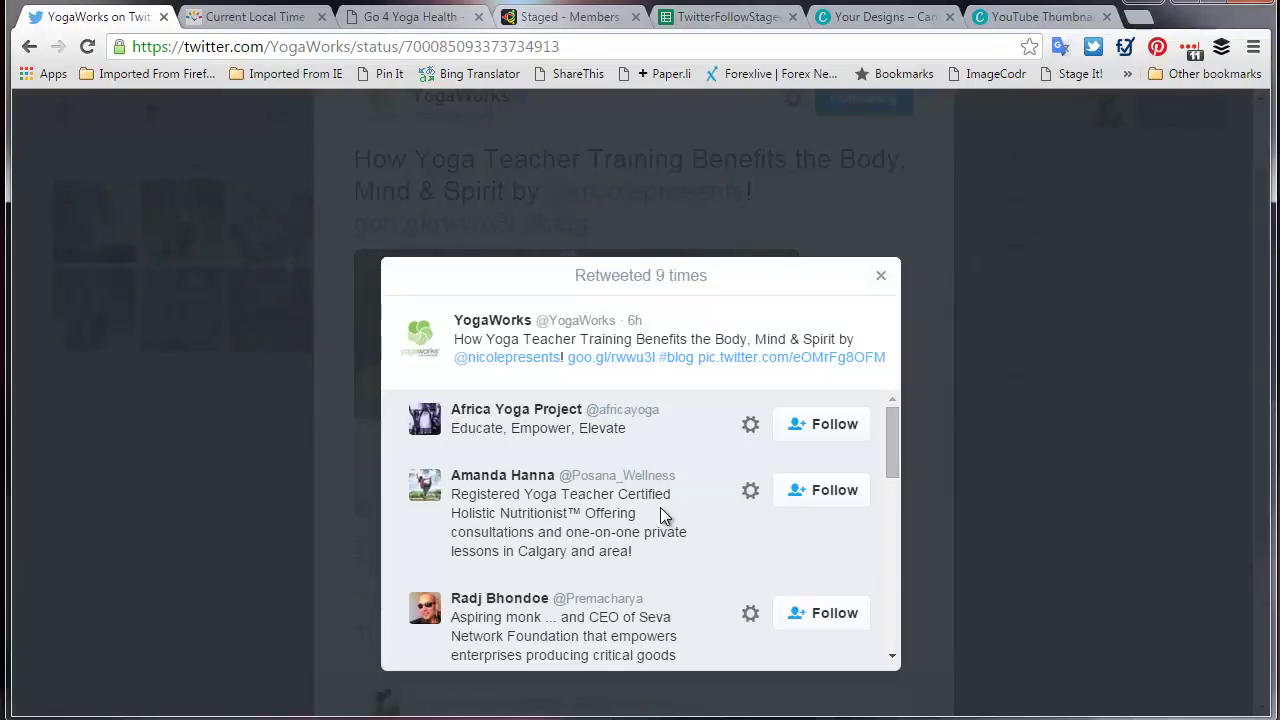
# Follow Africa Yoga Project, the Calgary yoga teacher, the aspiring monk and CEO, and AromaLuna from the retweeters.
pyautogui.click(828, 430)
pyautogui.click(823, 488)
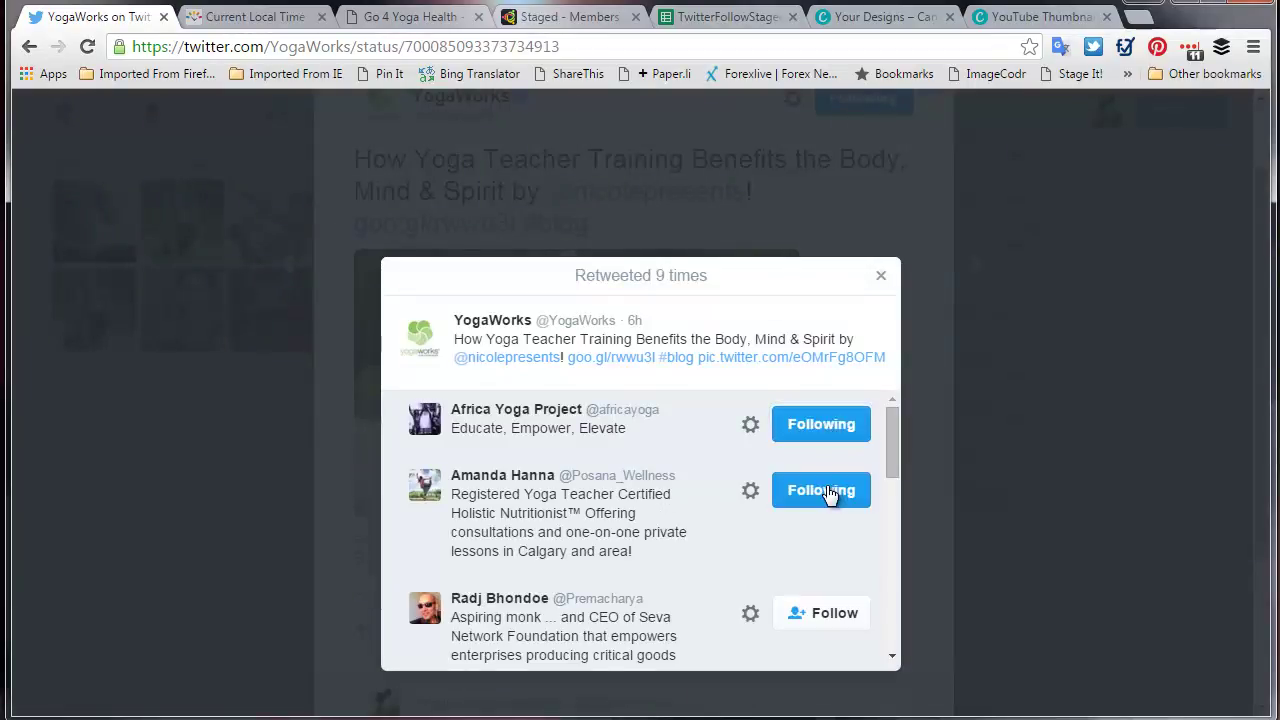
pyautogui.scroll(-1, 826, 490)
pyautogui.click(833, 513)
pyautogui.scroll(-1, 833, 513)
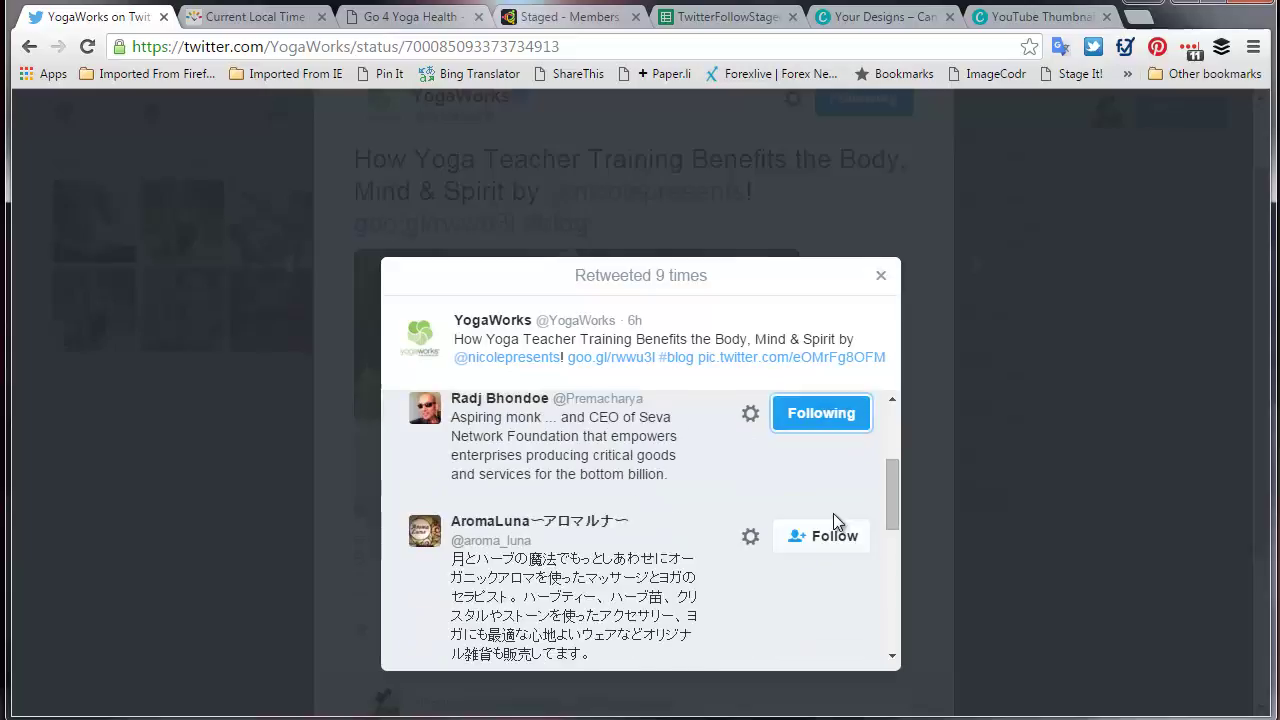
pyautogui.click(838, 538)
# Follow the French-speaking apprentice yogini, the account with the orange egg avatar and the self-described enigma from the retweeters.
pyautogui.scroll(-1, 838, 535)
pyautogui.scroll(-1, 836, 537)
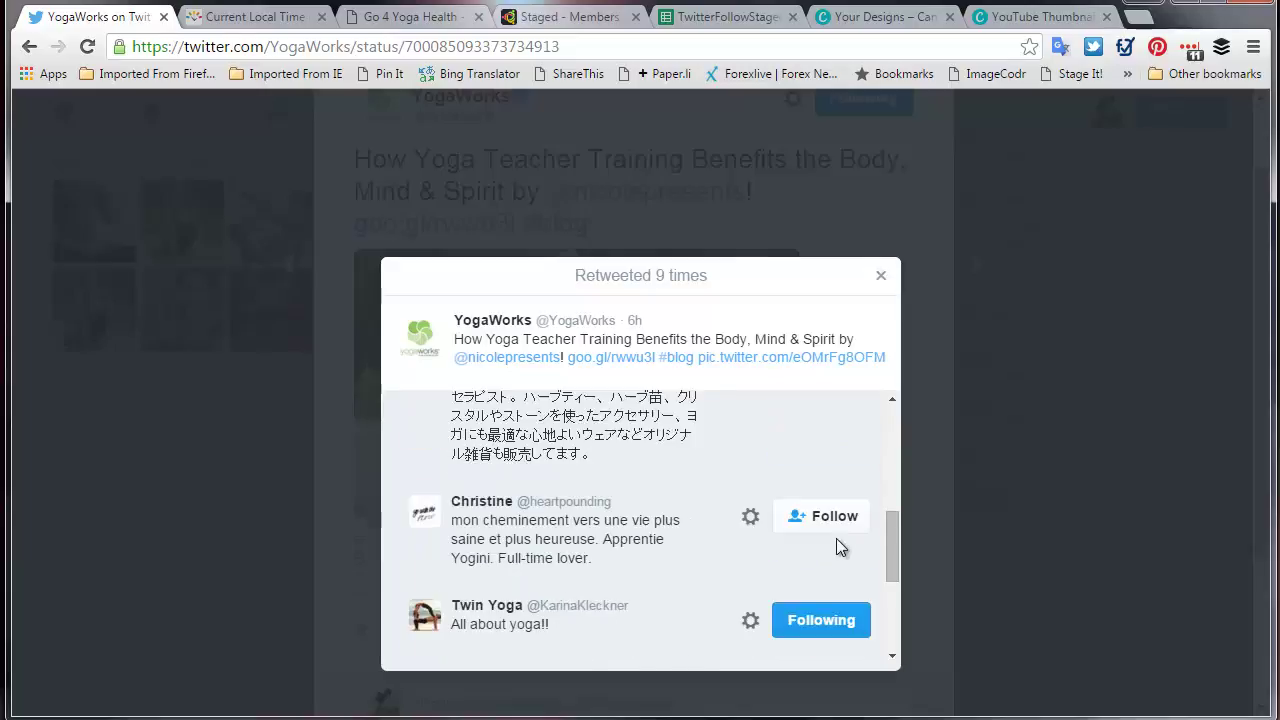
pyautogui.click(836, 538)
pyautogui.scroll(-2, 834, 534)
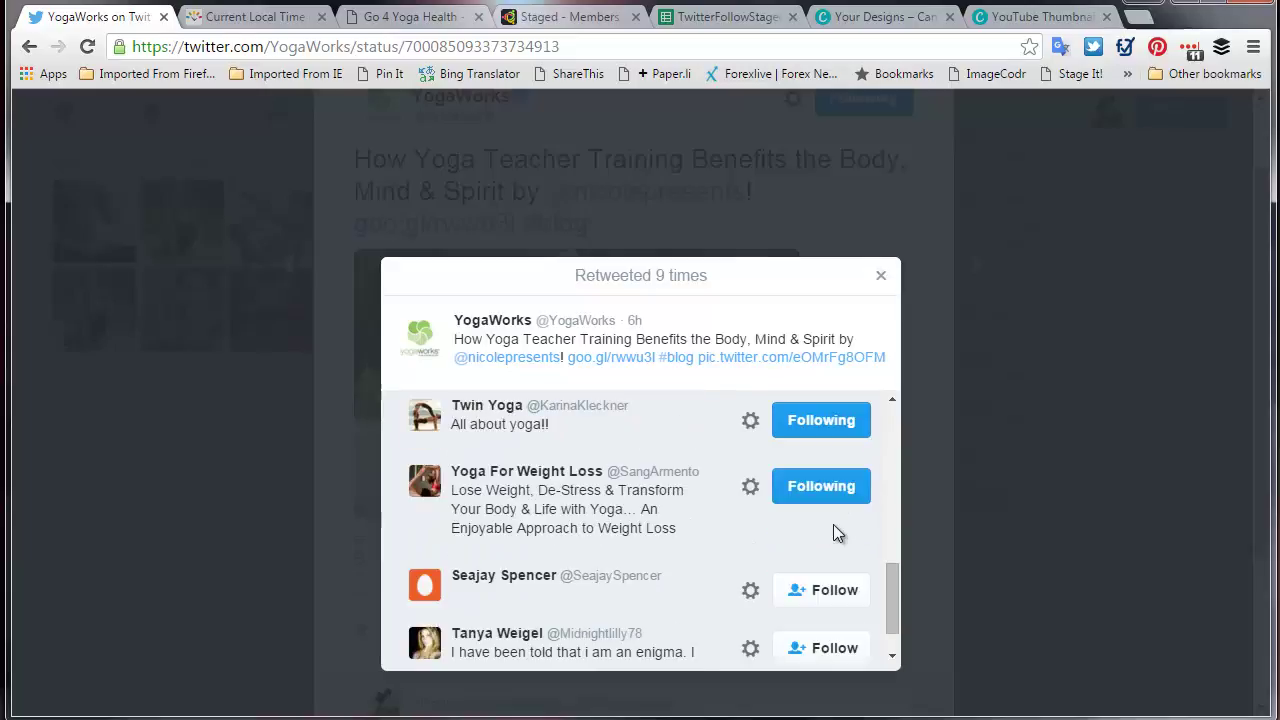
pyautogui.click(845, 592)
pyautogui.scroll(-1, 845, 592)
pyautogui.click(848, 598)
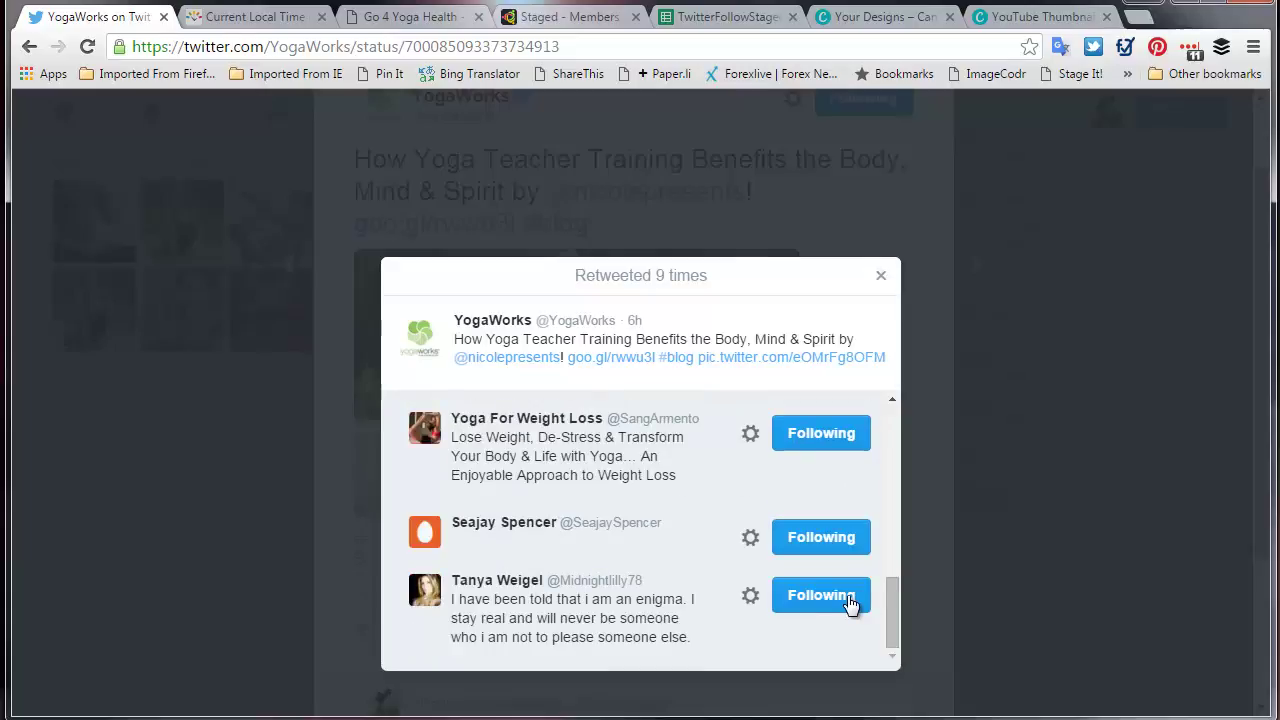
# Close the retweeters list and the tweet to continue through the YogaWorks timeline.
pyautogui.click(880, 277)
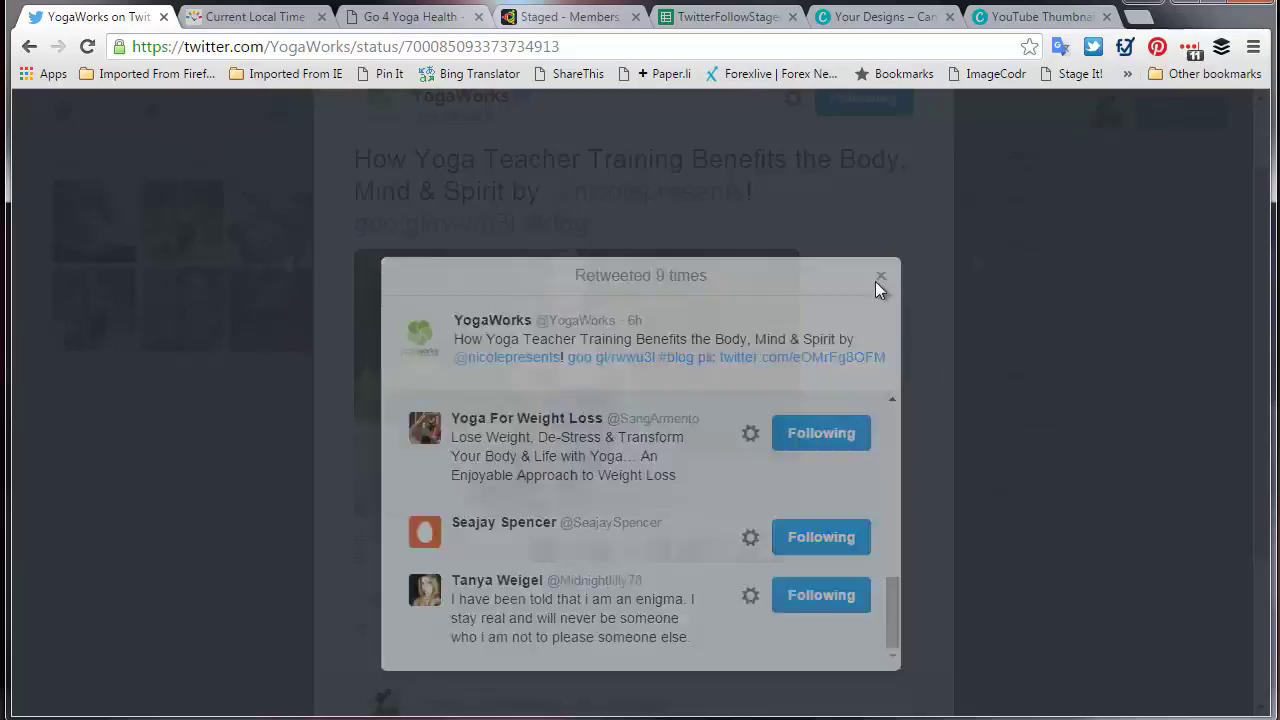
pyautogui.scroll(1, 672, 480)
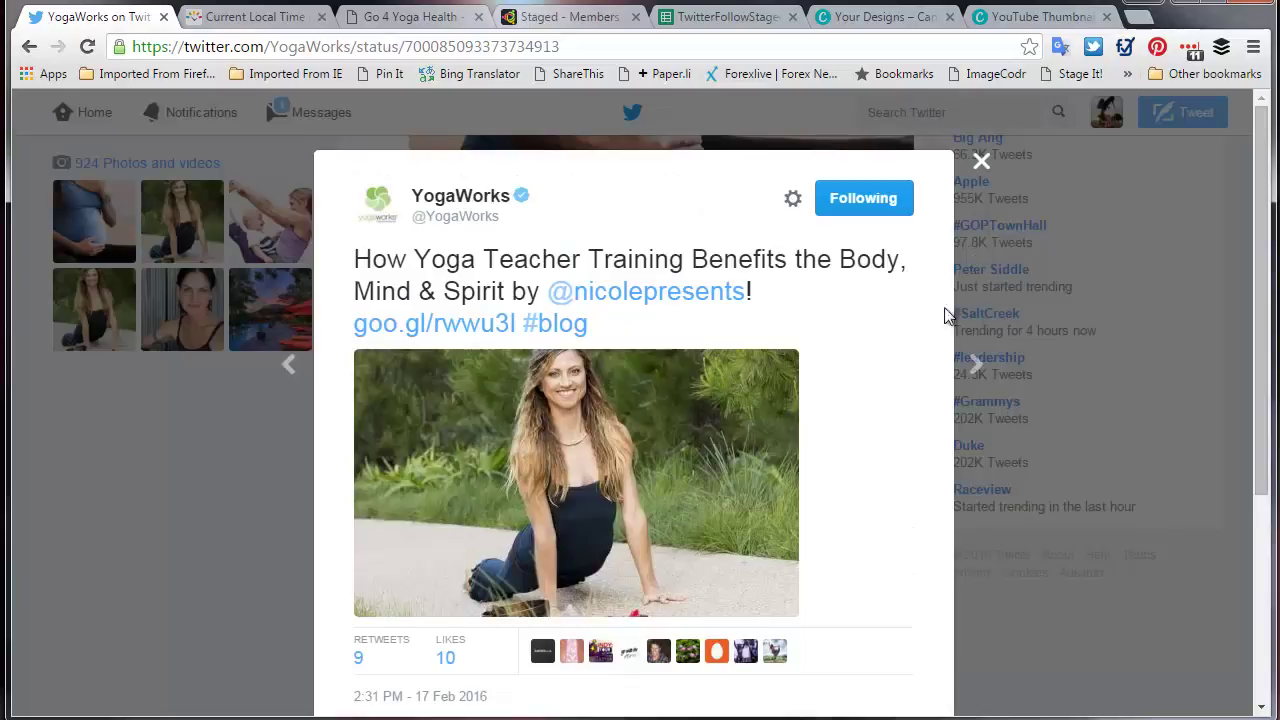
pyautogui.click(983, 170)
pyautogui.scroll(-4, 688, 435)
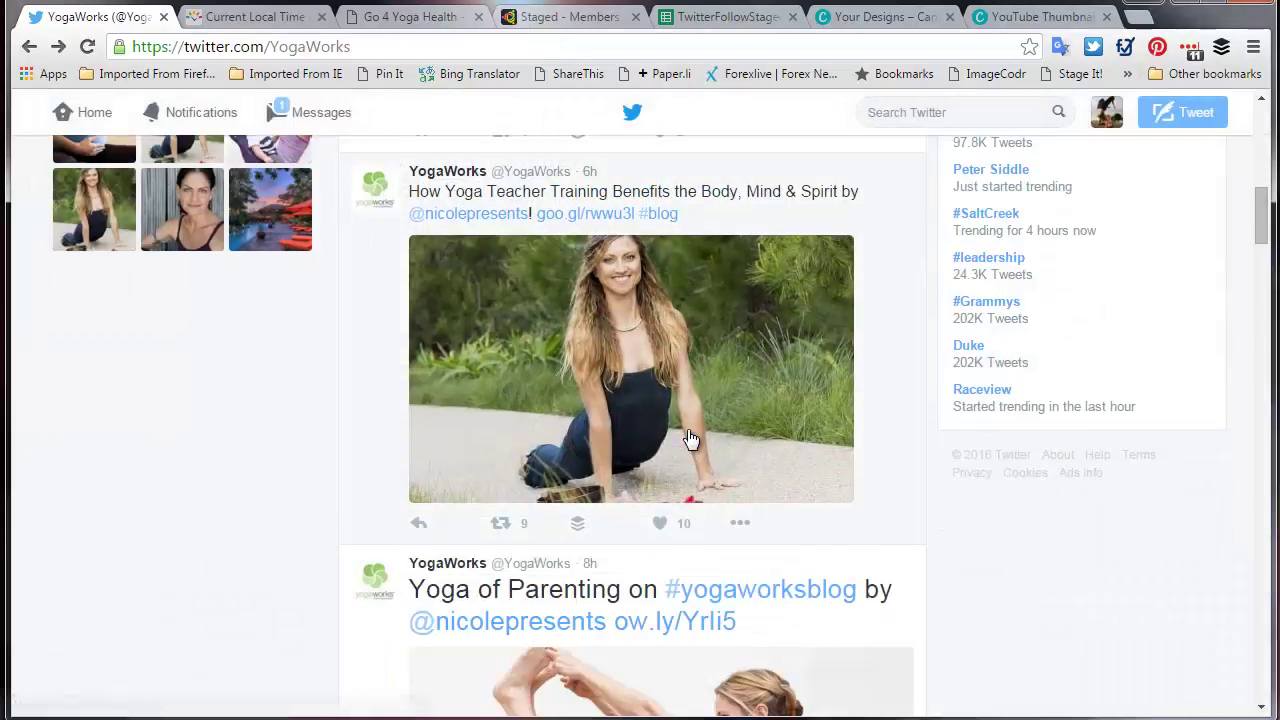
# Open the list of accounts that retweeted the "Yoga of Parenting" post in the YogaWorks timeline.
pyautogui.scroll(-1, 690, 438)
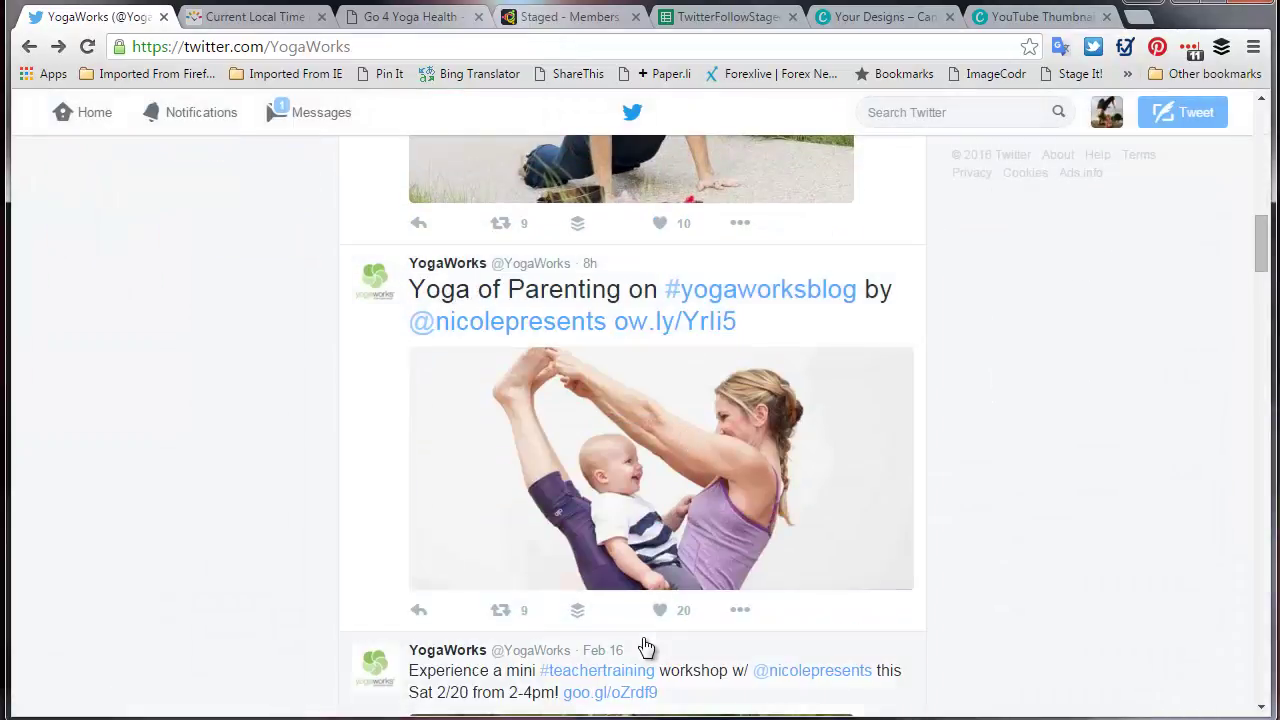
pyautogui.click(571, 292)
pyautogui.scroll(-1, 449, 609)
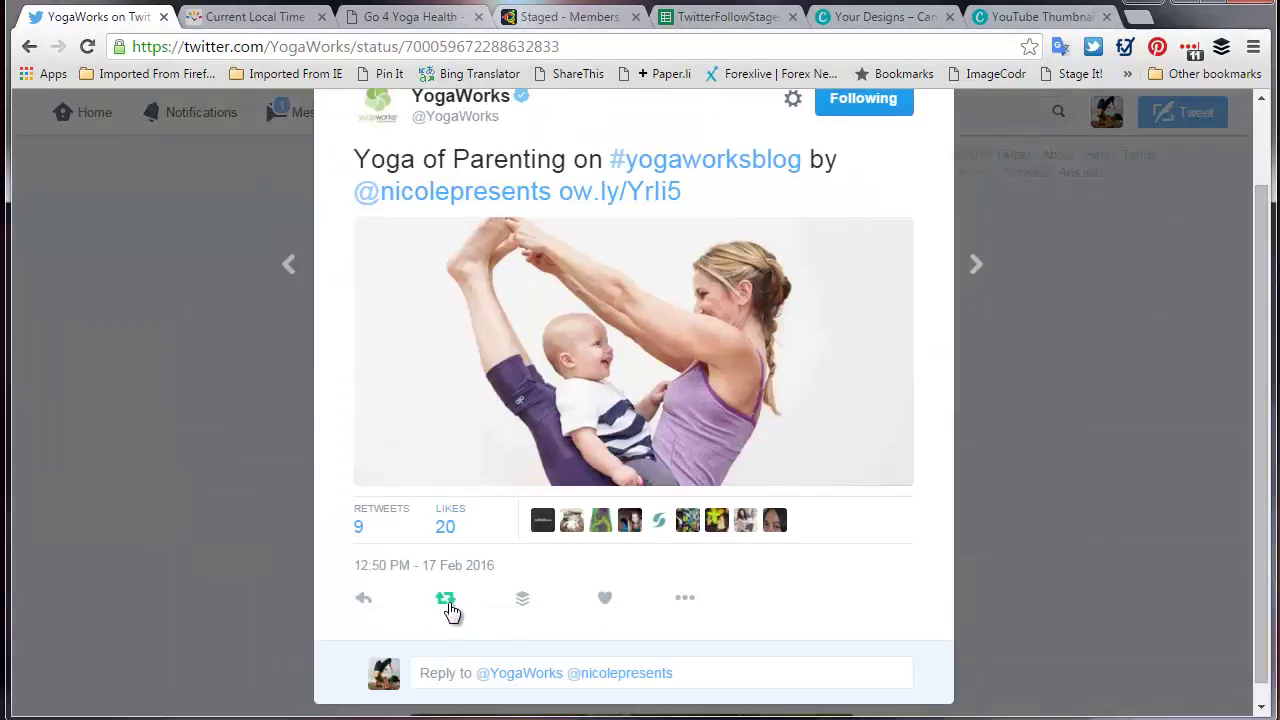
pyautogui.click(369, 528)
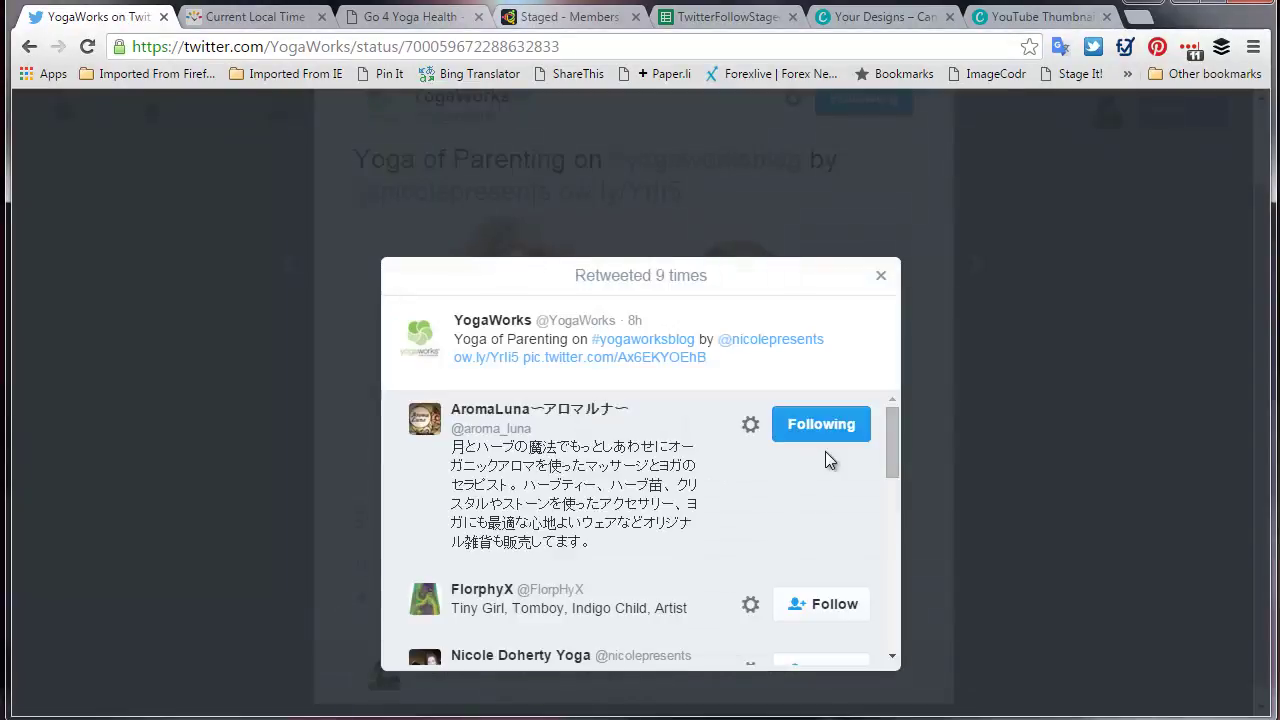
pyautogui.scroll(-1, 826, 452)
pyautogui.click(829, 502)
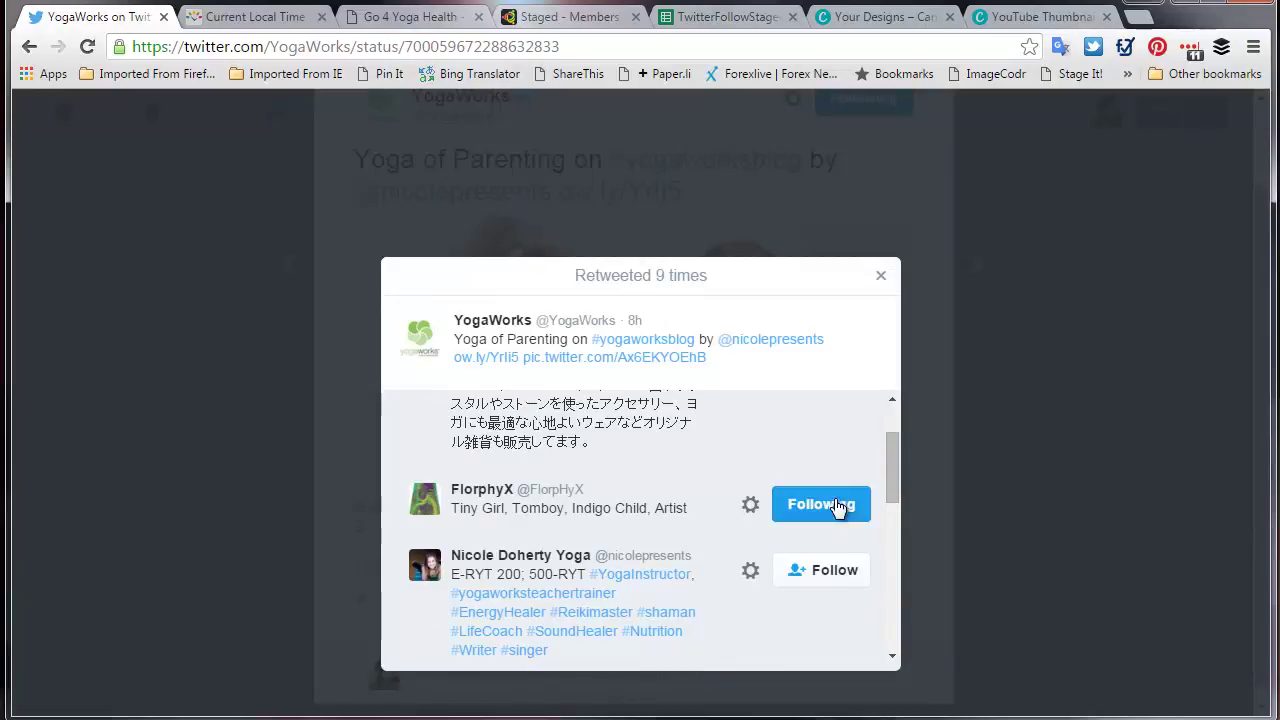
pyautogui.click(853, 572)
pyautogui.scroll(-2, 712, 512)
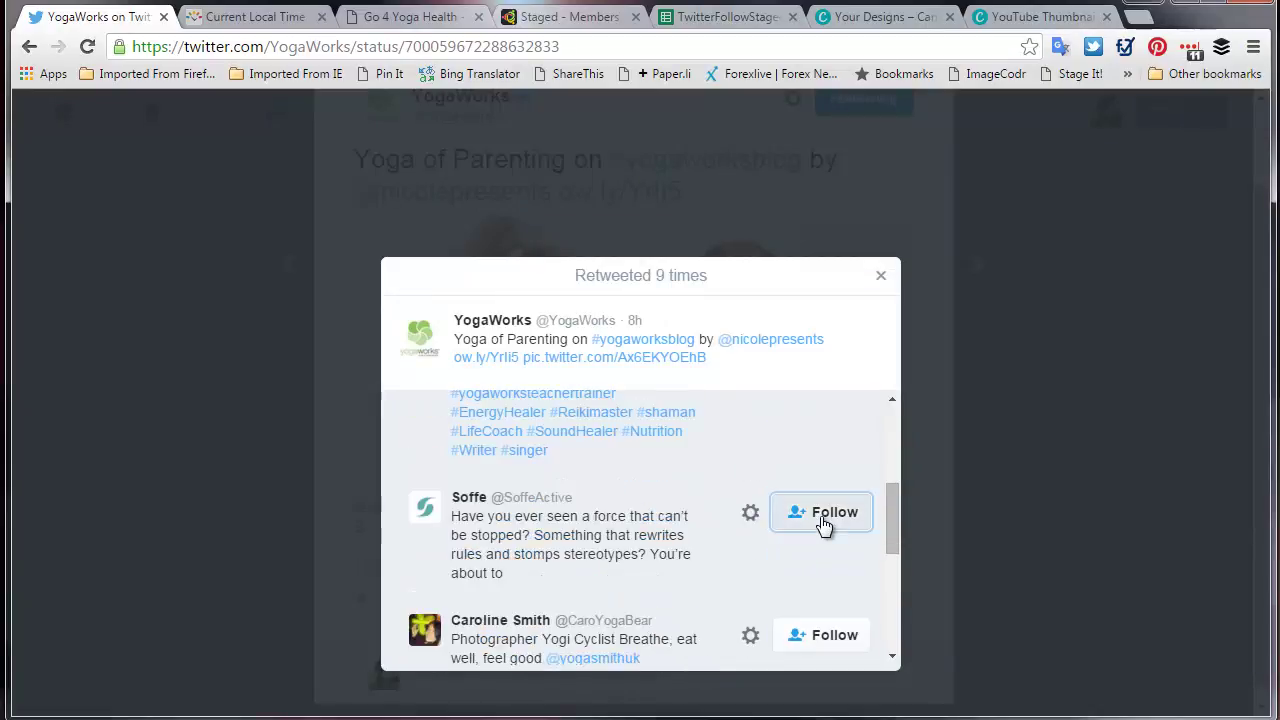
pyautogui.click(826, 522)
pyautogui.scroll(-1, 820, 588)
pyautogui.click(837, 540)
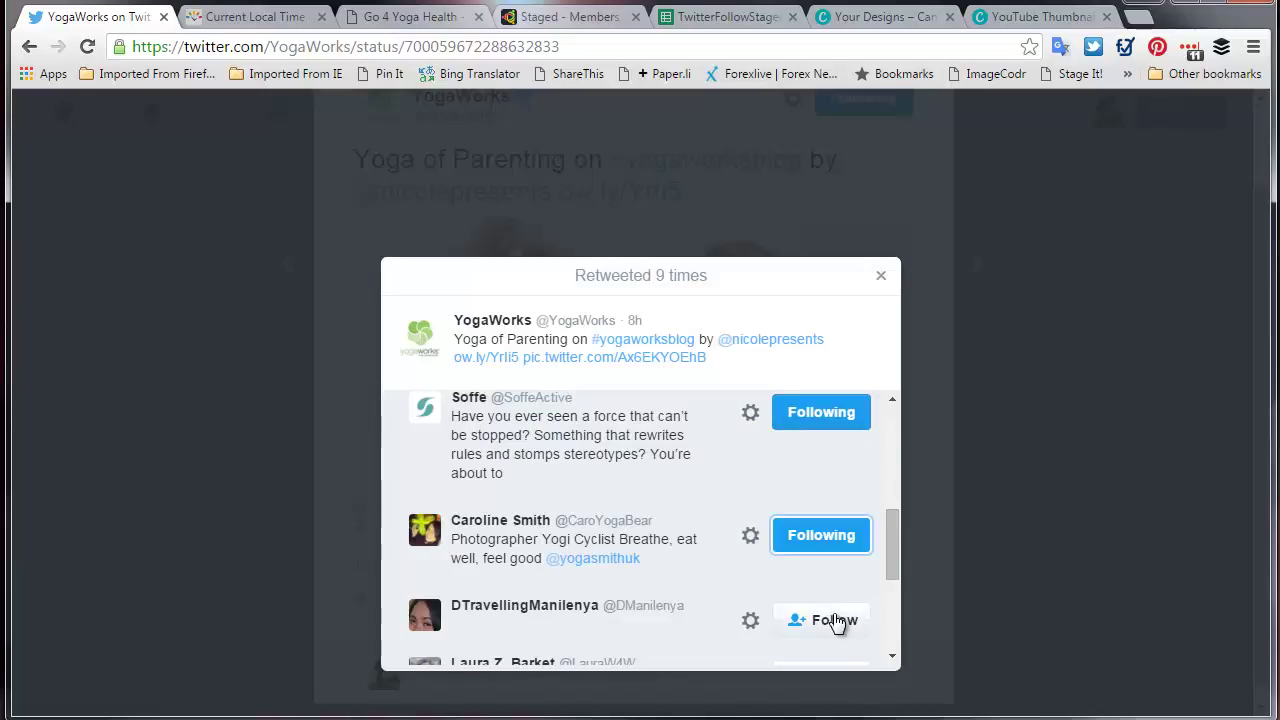
pyautogui.click(837, 620)
pyautogui.scroll(-2, 656, 560)
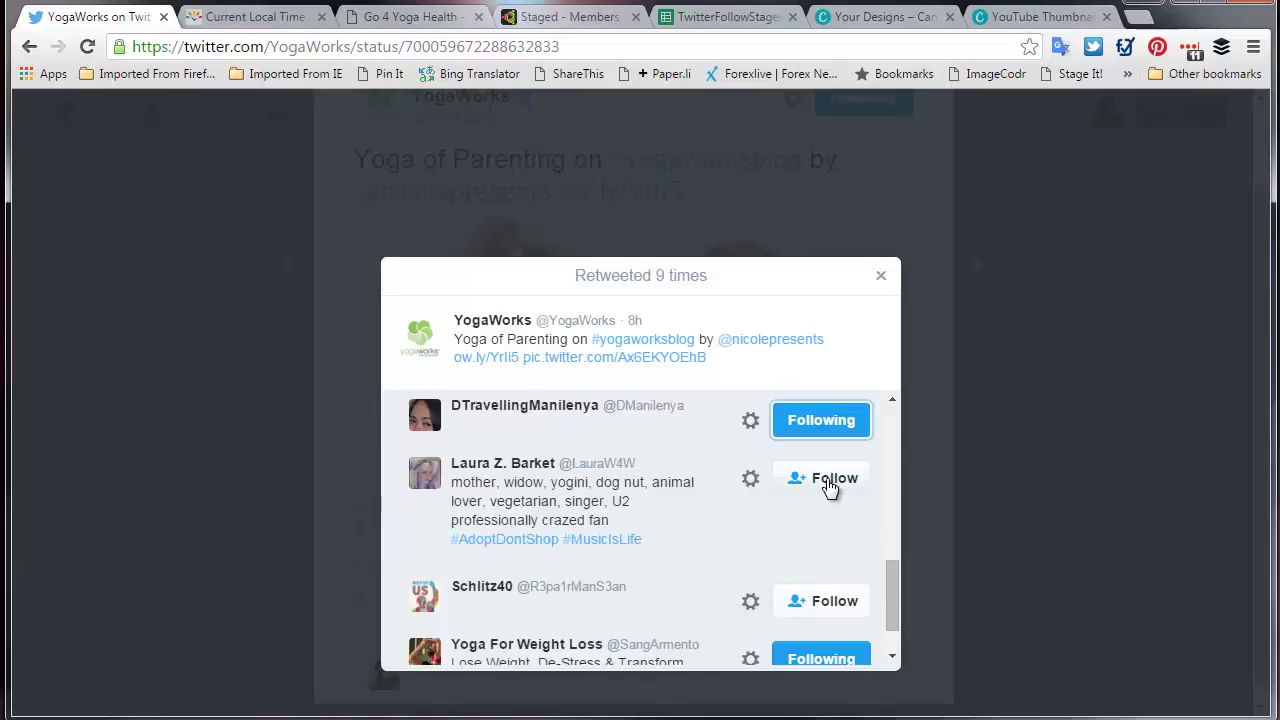
pyautogui.click(831, 482)
pyautogui.click(832, 597)
pyautogui.scroll(-1, 648, 519)
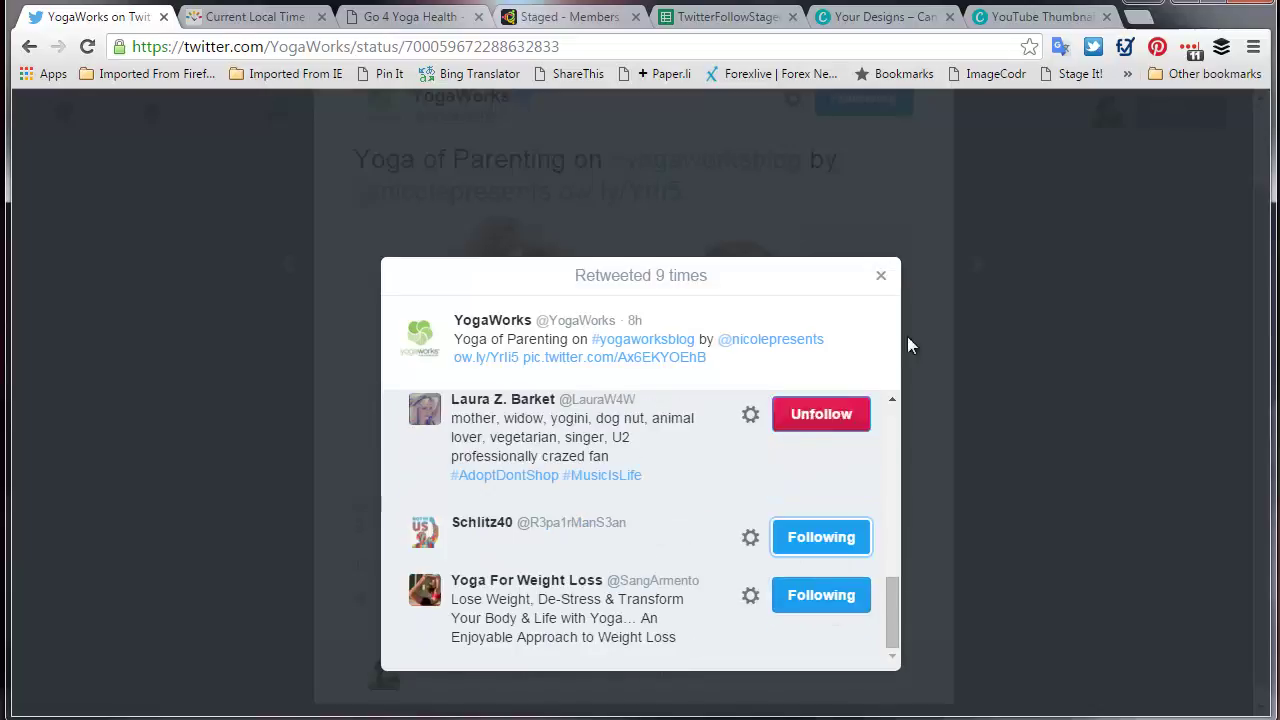
# Close the retweeters list and the "Yoga of Parenting" tweet to return to the YogaWorks timeline.
pyautogui.click(881, 277)
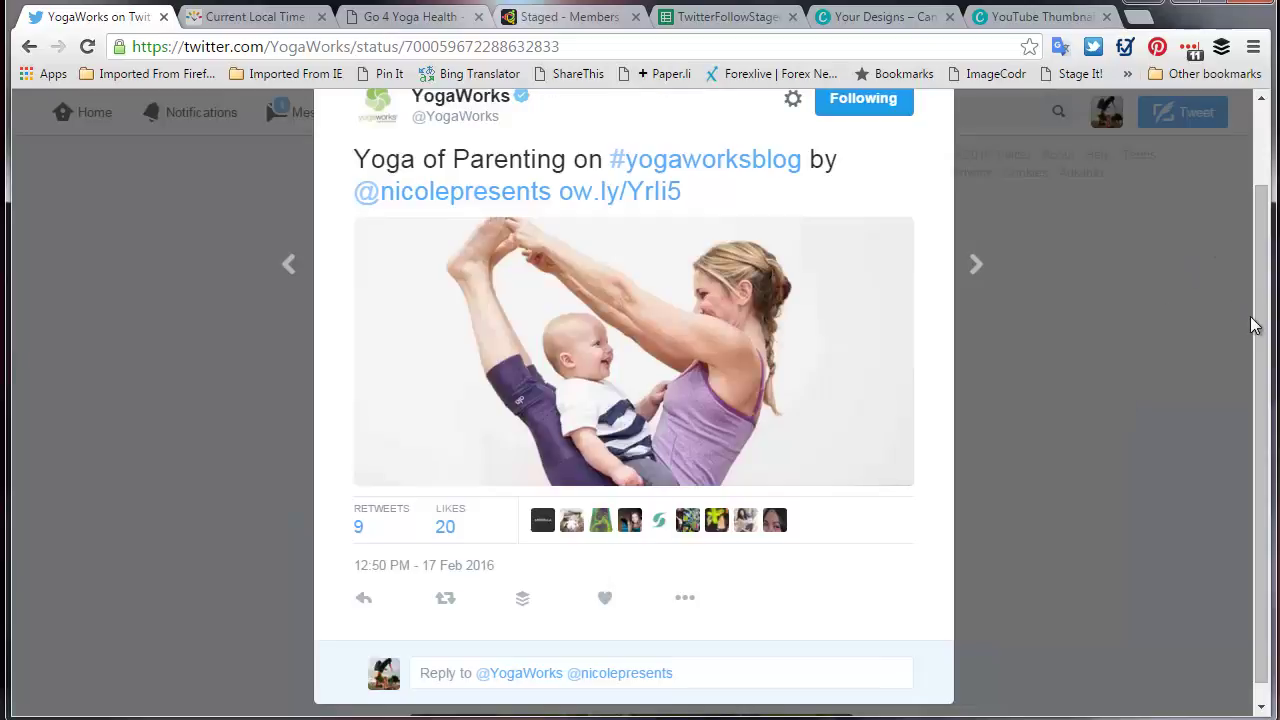
pyautogui.moveTo(1258, 318); pyautogui.dragTo(1239, 171)
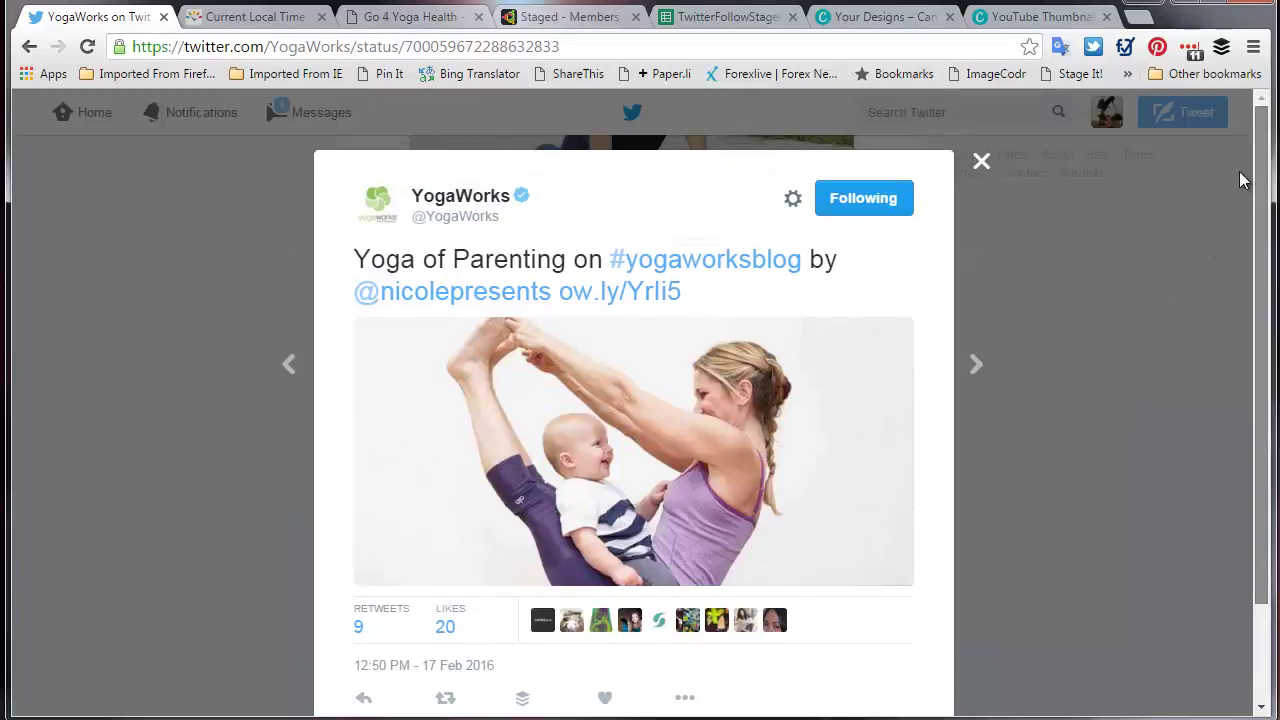
pyautogui.click(981, 163)
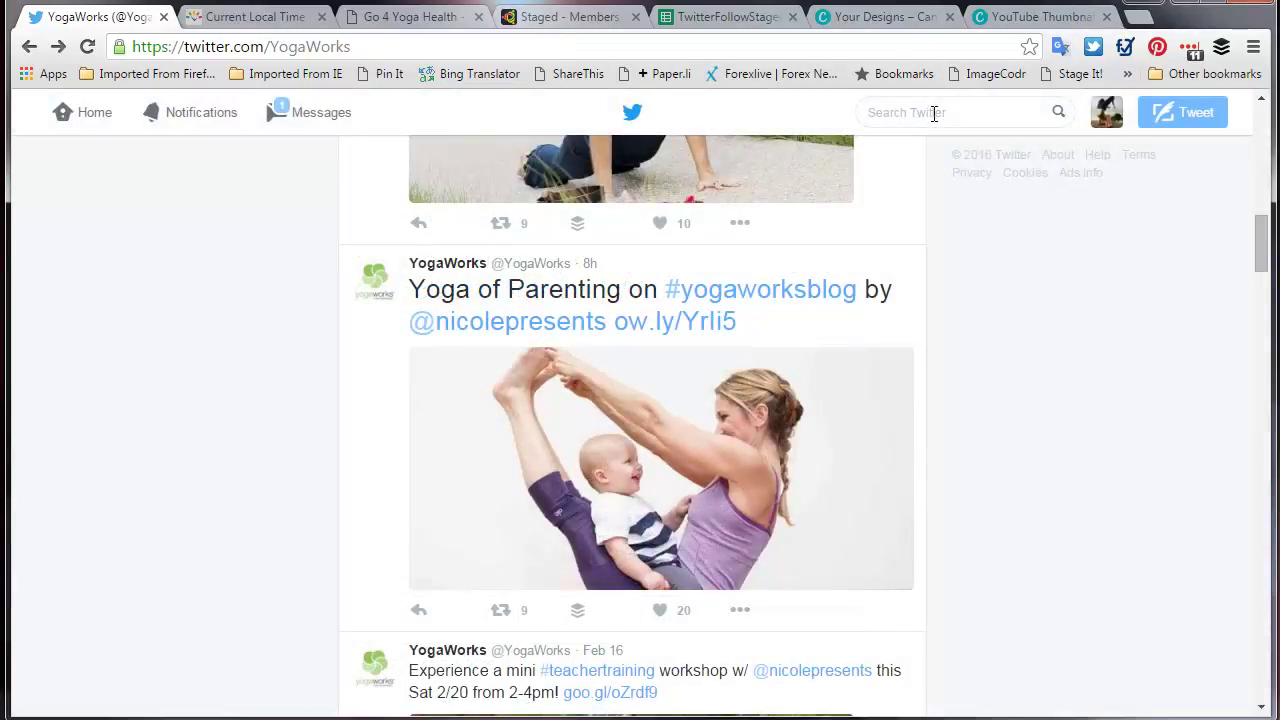
# Search Twitter for "yoga" and open the Yoga For Weight Loss profile from the suggestions.
pyautogui.click(934, 113)
pyautogui.write('yoga')
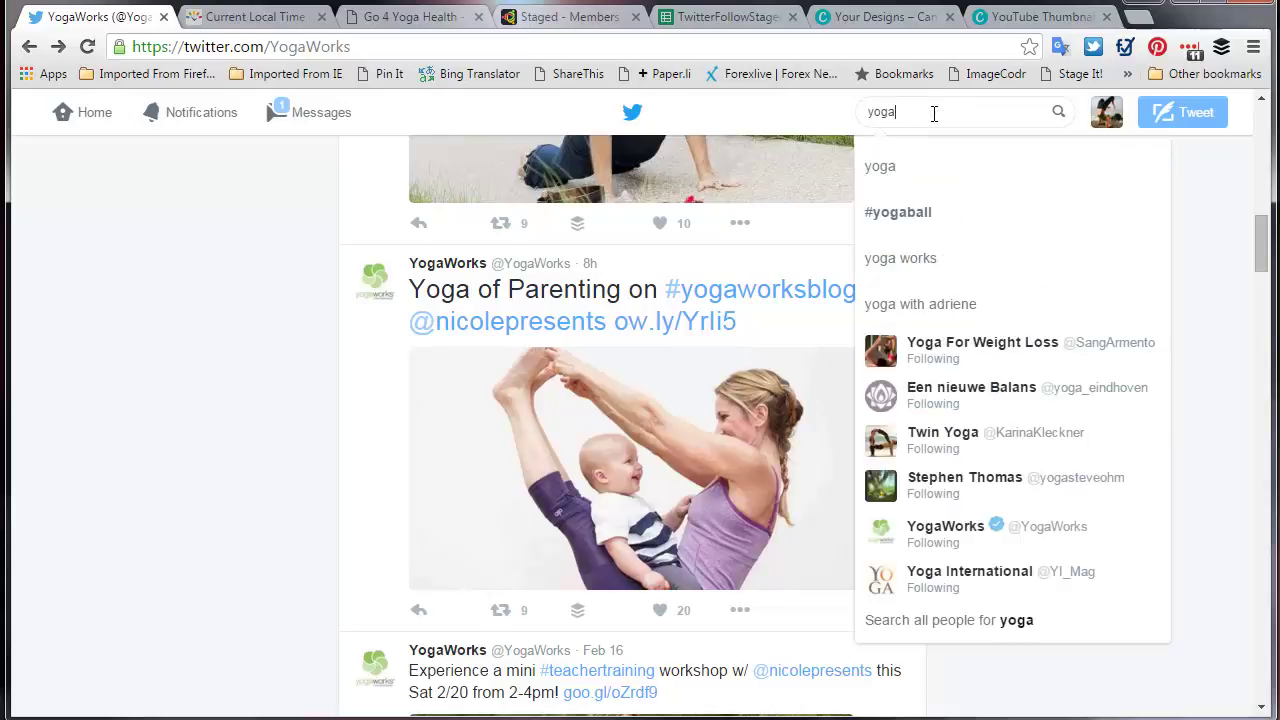
pyautogui.click(994, 350)
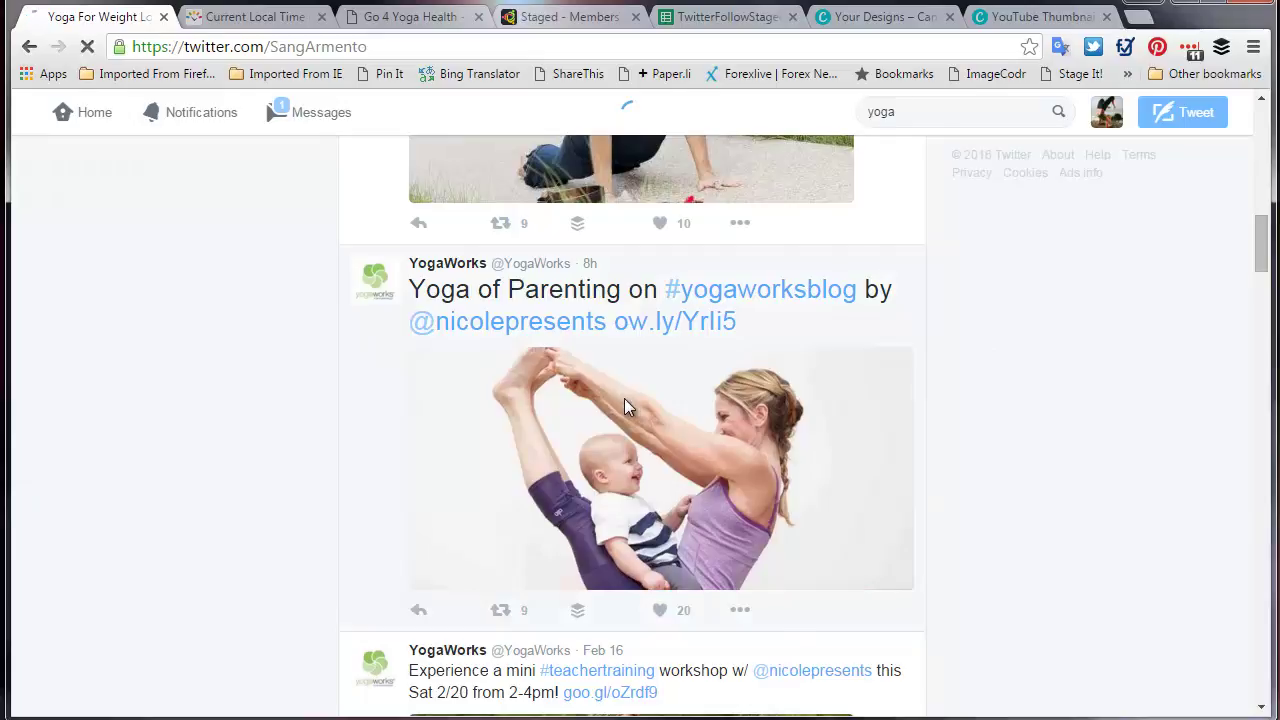
# Find the retweeted mindbodygreen post "4 Life Practices That Will Boost Your Metabolism & Reduce Anxiety" and open its list of retweeters.
pyautogui.scroll(-4, 626, 405)
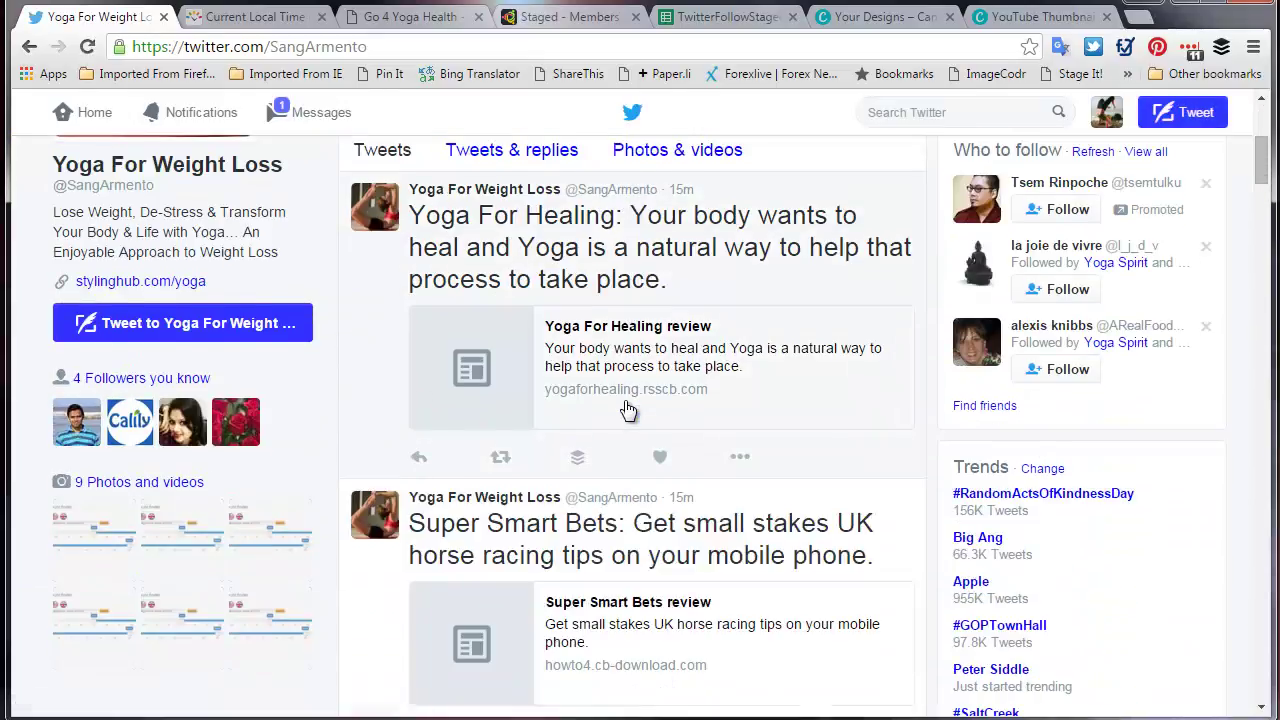
pyautogui.scroll(-3, 627, 410)
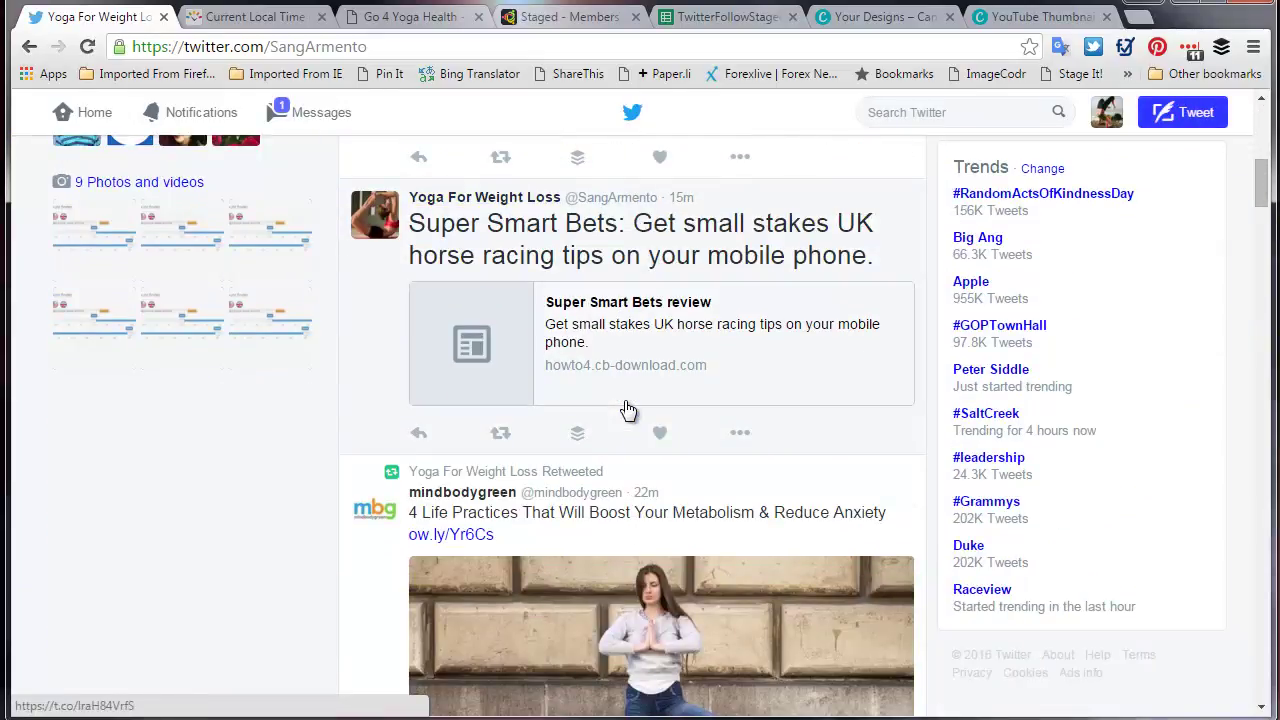
pyautogui.scroll(2, 626, 416)
pyautogui.scroll(1, 627, 418)
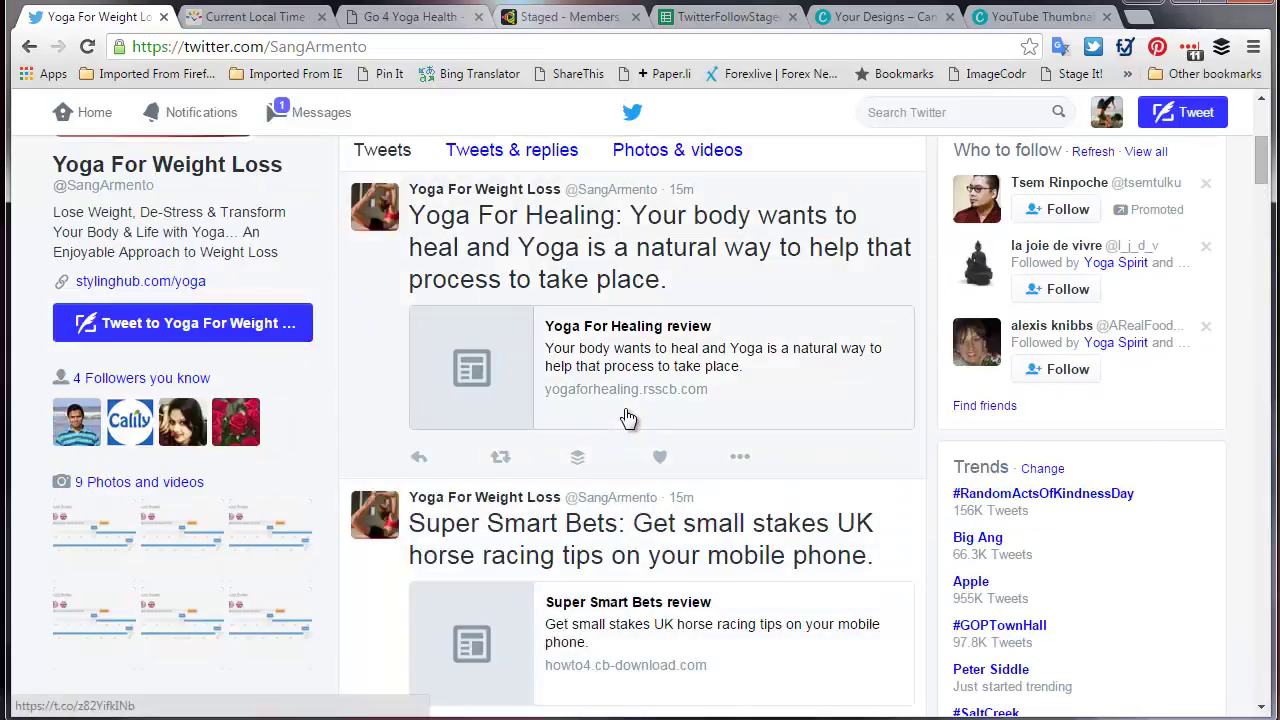
pyautogui.scroll(-8, 628, 418)
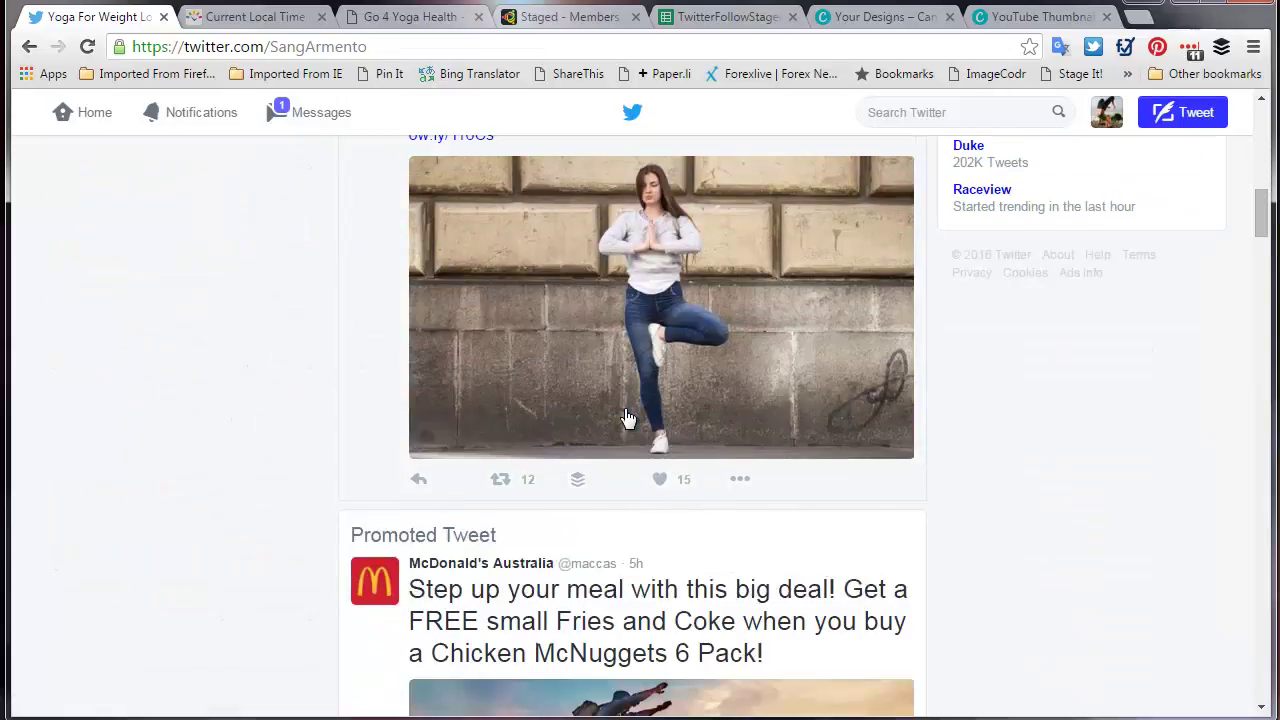
pyautogui.scroll(1, 627, 418)
pyautogui.scroll(1, 627, 418)
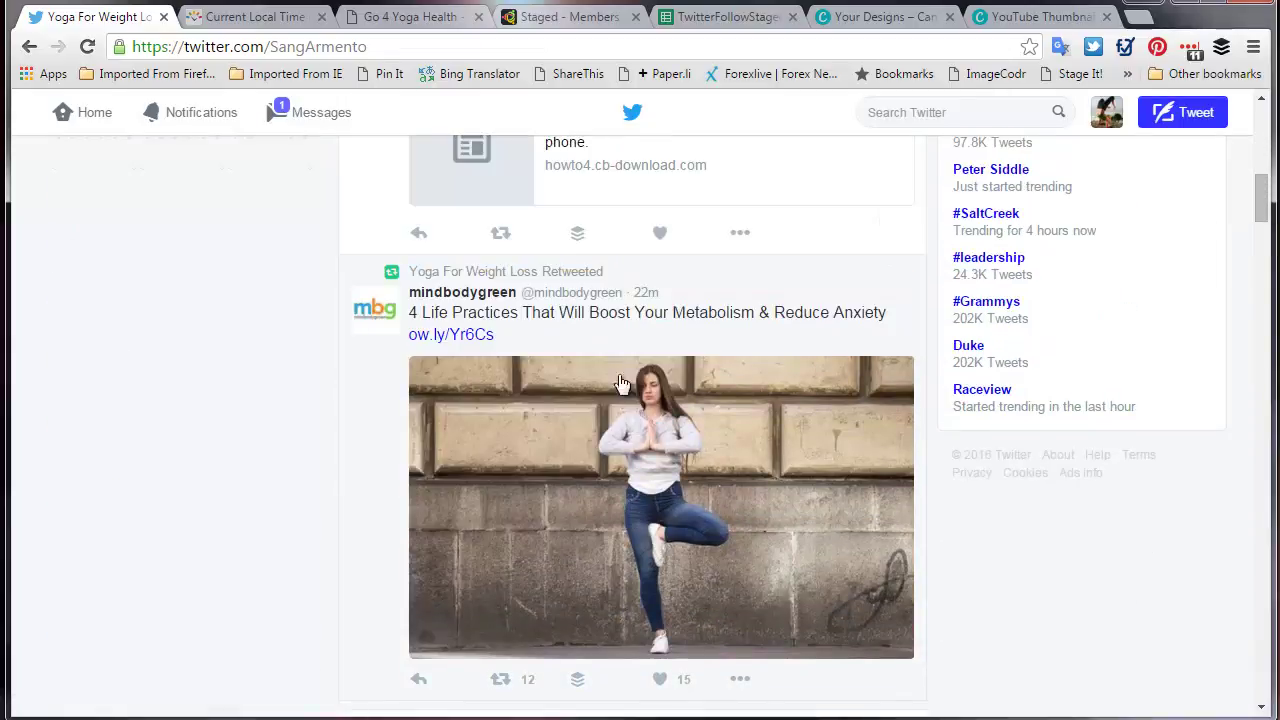
pyautogui.click(563, 311)
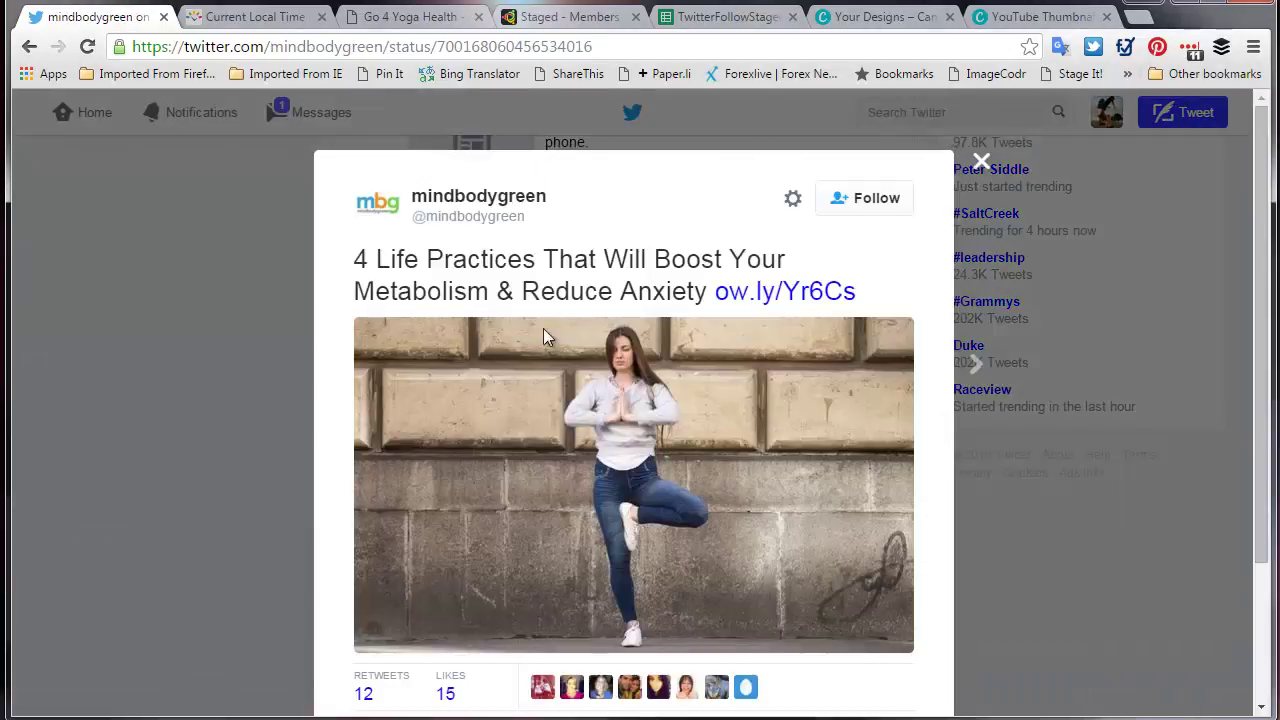
pyautogui.scroll(-1, 446, 510)
pyautogui.click(368, 582)
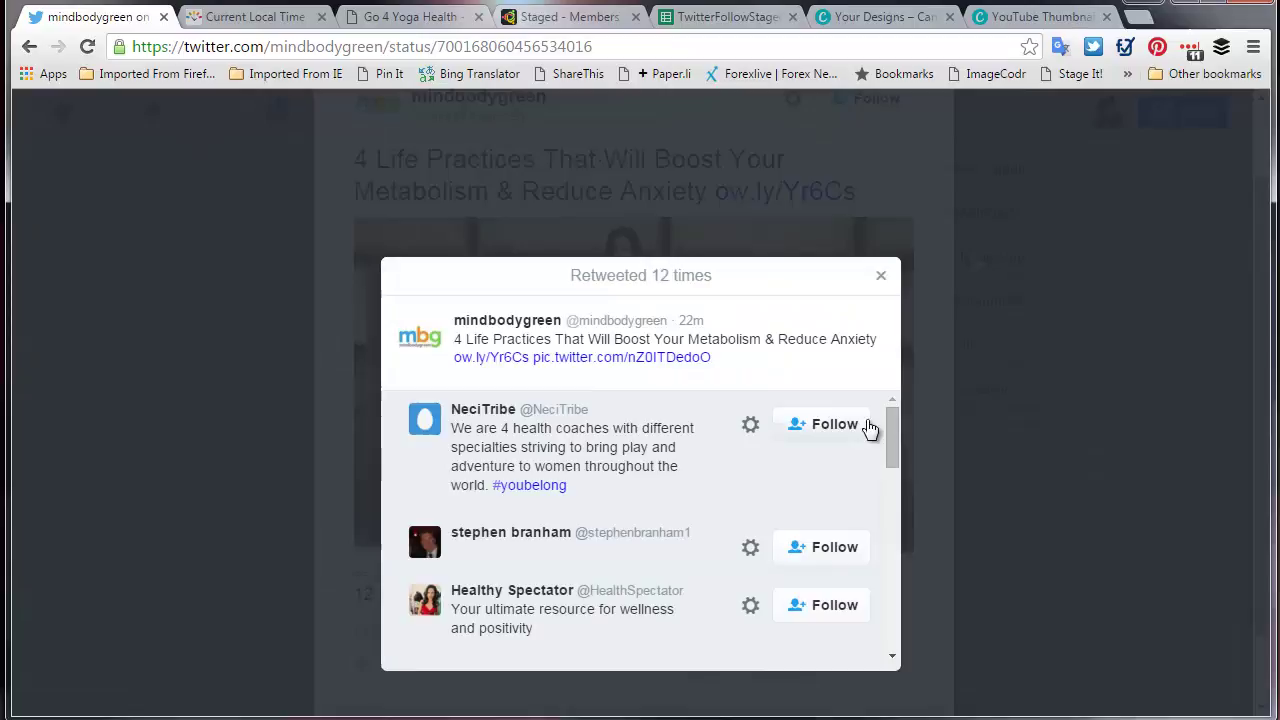
pyautogui.scroll(-1, 865, 424)
pyautogui.scroll(1, 856, 424)
pyautogui.click(848, 432)
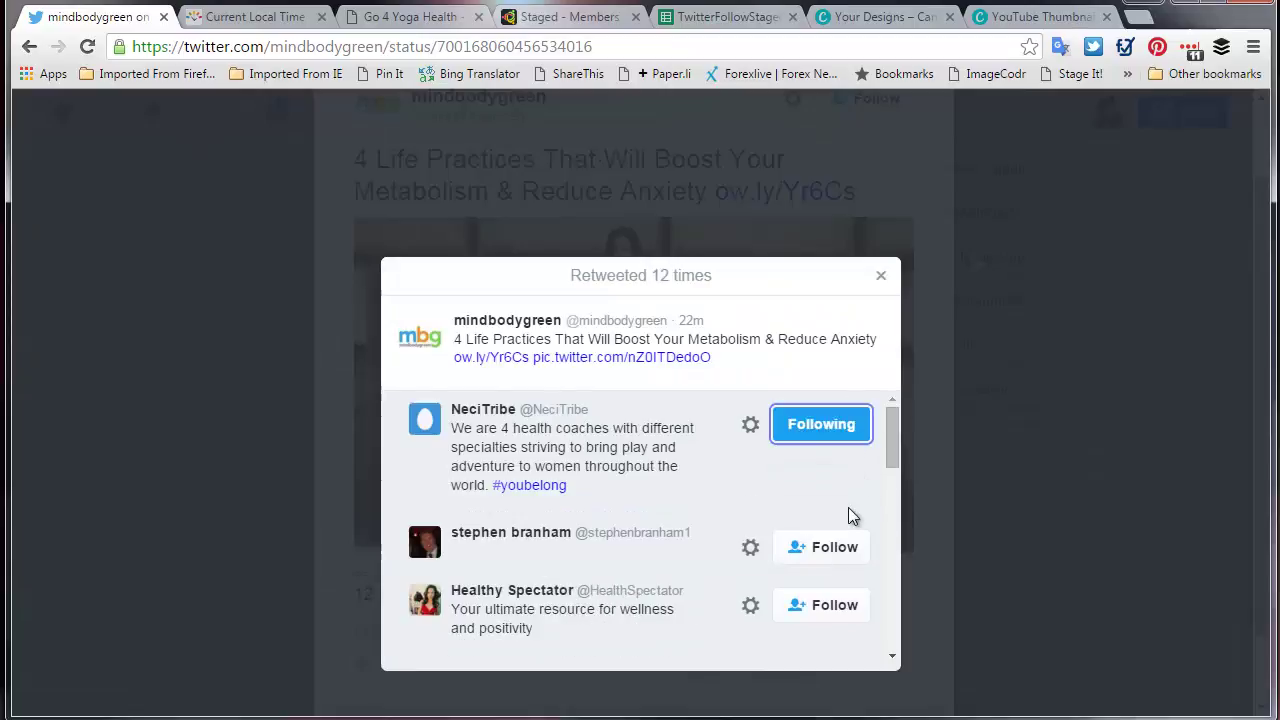
pyautogui.click(848, 548)
pyautogui.click(845, 606)
pyautogui.scroll(-4, 703, 534)
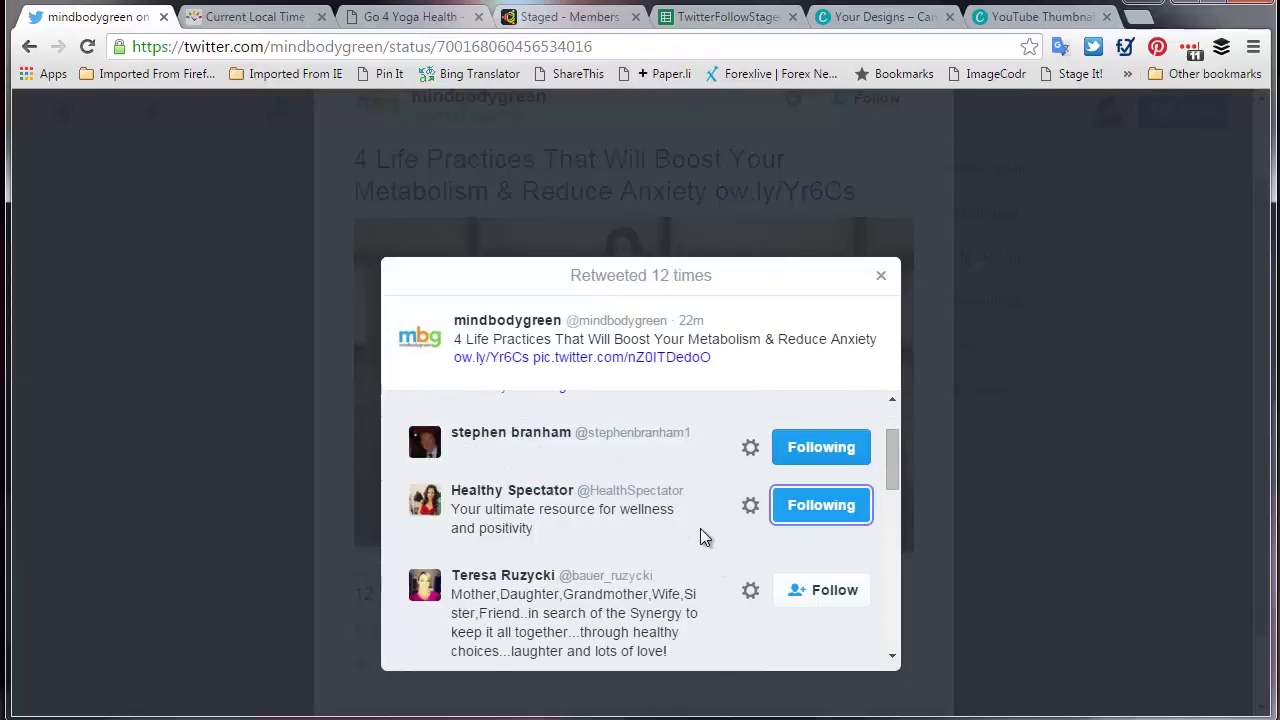
# Follow the grandmother seeking synergy, the optimal-health sports enthusiast, and the account with the couple avatar from the retweeters.
pyautogui.scroll(1, 849, 435)
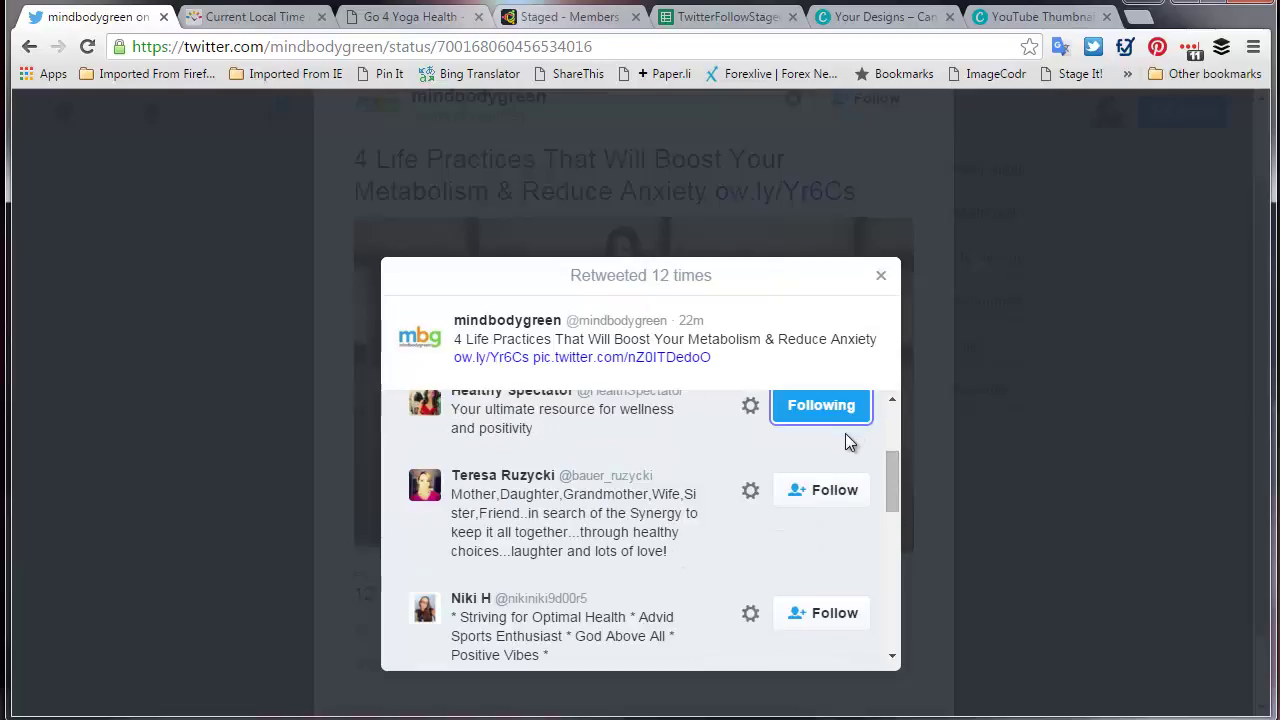
pyautogui.click(829, 489)
pyautogui.scroll(-1, 781, 510)
pyautogui.click(820, 514)
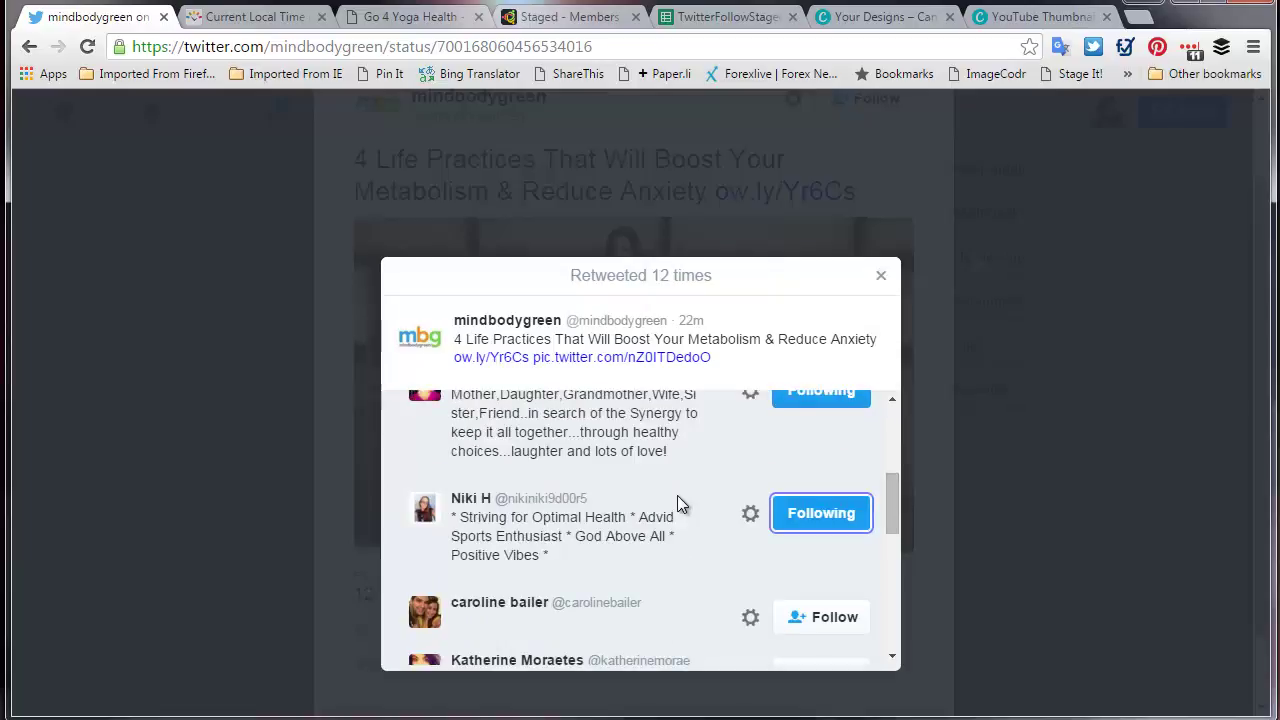
pyautogui.scroll(-1, 677, 497)
pyautogui.click(829, 525)
# Follow the entrepreneurship and lipstick account, the chemistry lecturer, the "These things take time" account and the Alaska reporter from the retweeters.
pyautogui.scroll(-2, 600, 537)
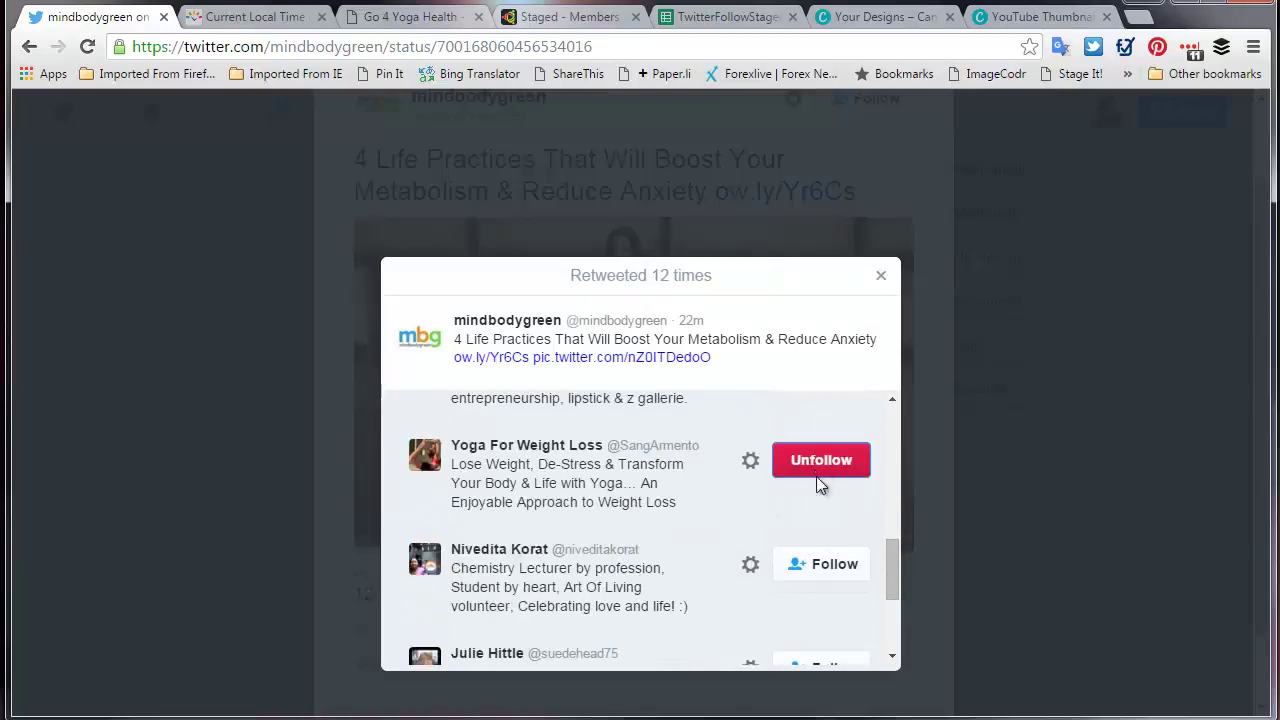
pyautogui.scroll(1, 800, 505)
pyautogui.click(833, 497)
pyautogui.scroll(-1, 694, 525)
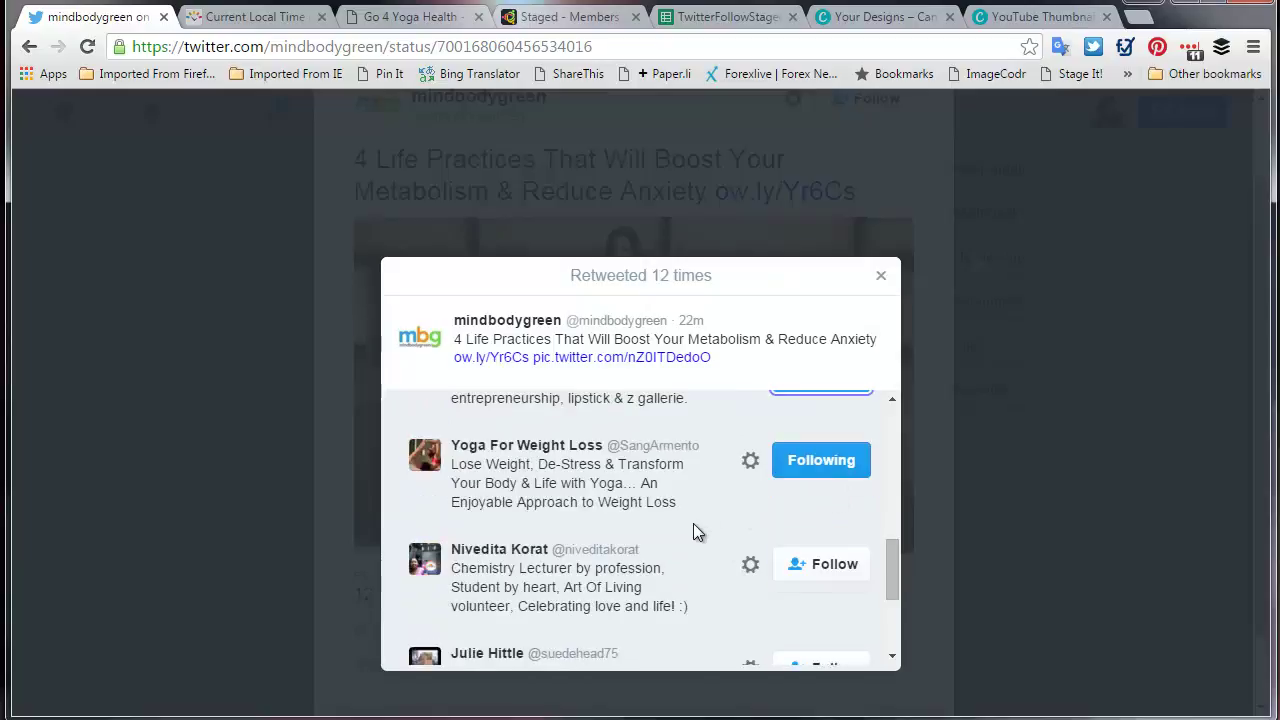
pyautogui.click(823, 565)
pyautogui.scroll(-1, 690, 565)
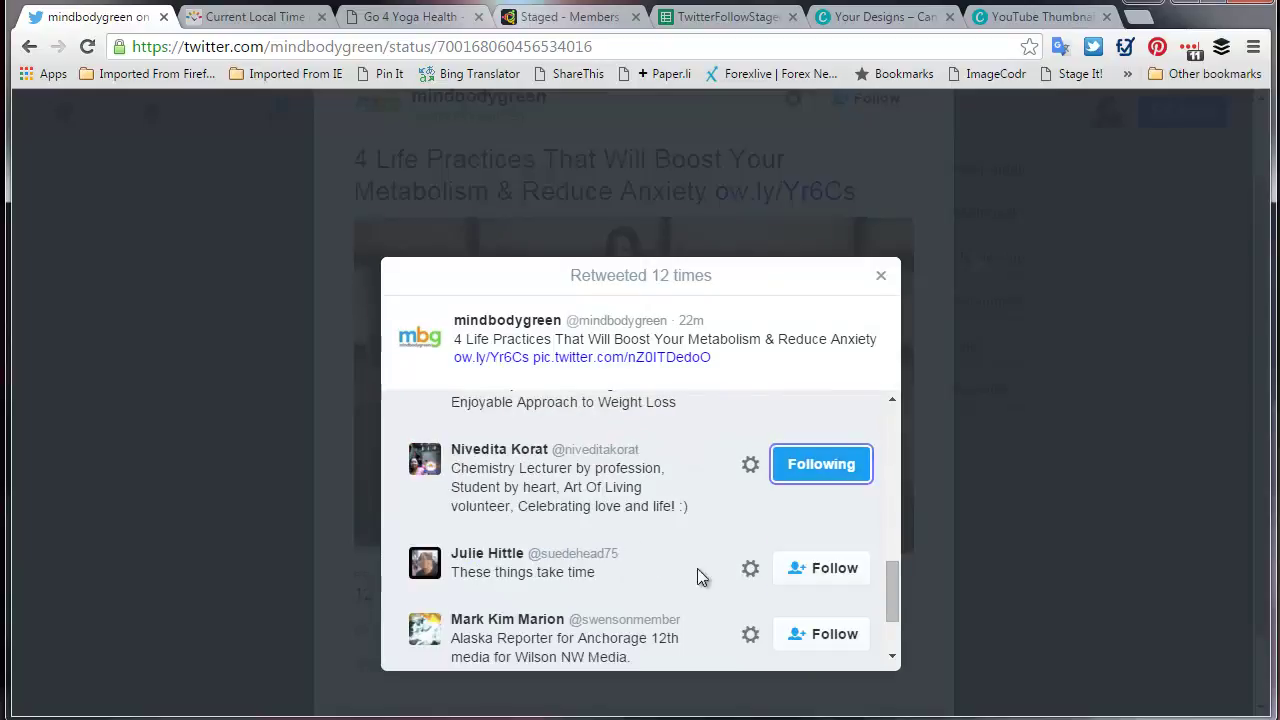
pyautogui.click(815, 570)
pyautogui.scroll(-1, 740, 570)
pyautogui.click(836, 538)
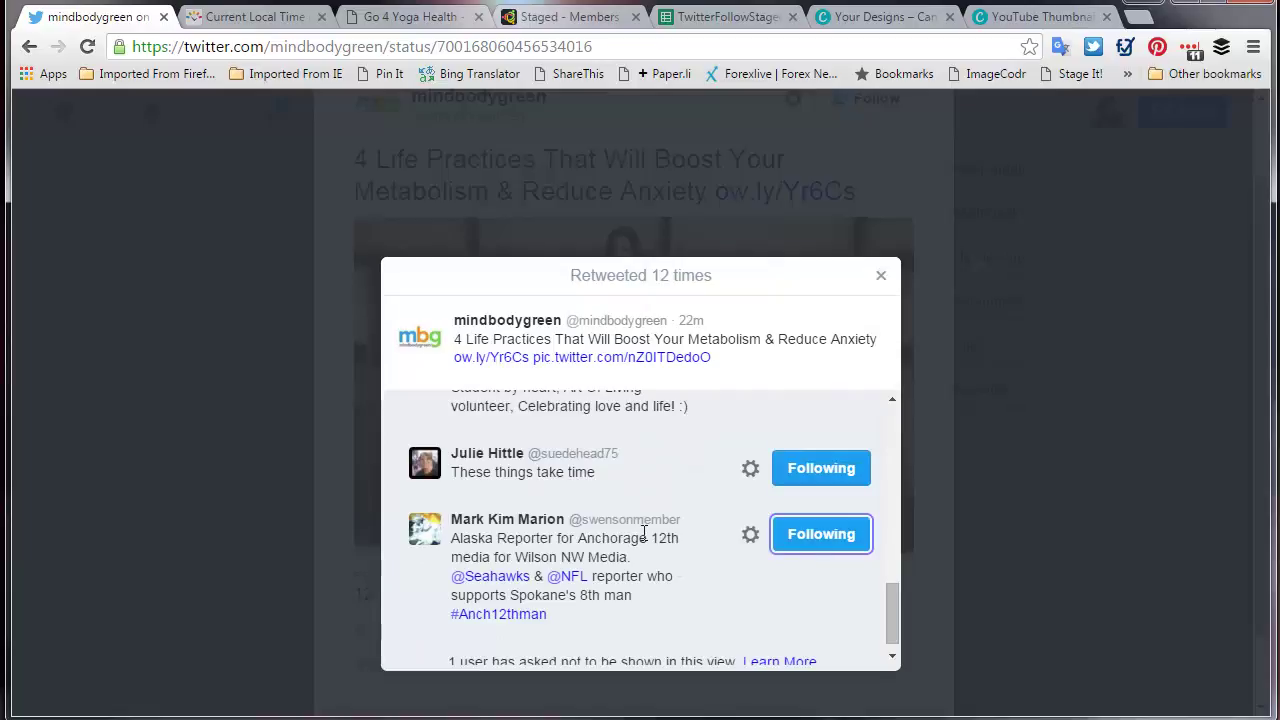
pyautogui.scroll(-1, 689, 577)
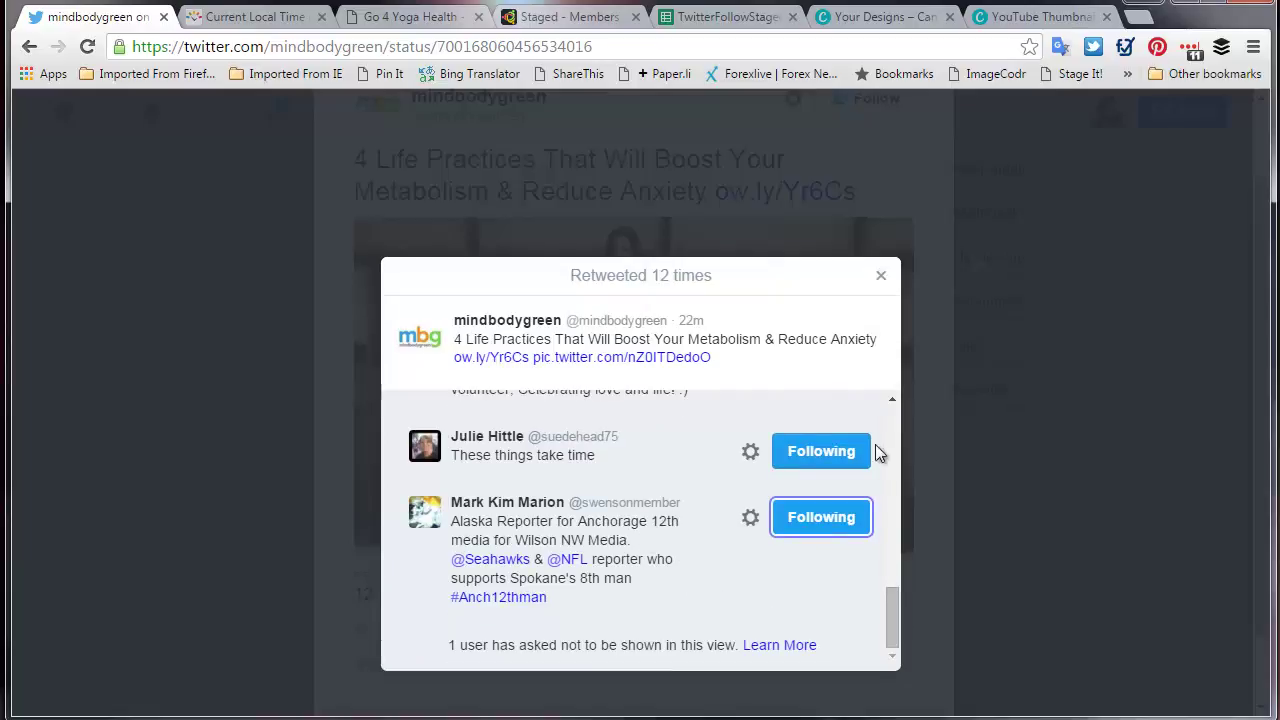
# Close the retweeters list and the mindbodygreen tweet to return to the Yoga For Weight Loss timeline.
pyautogui.click(881, 276)
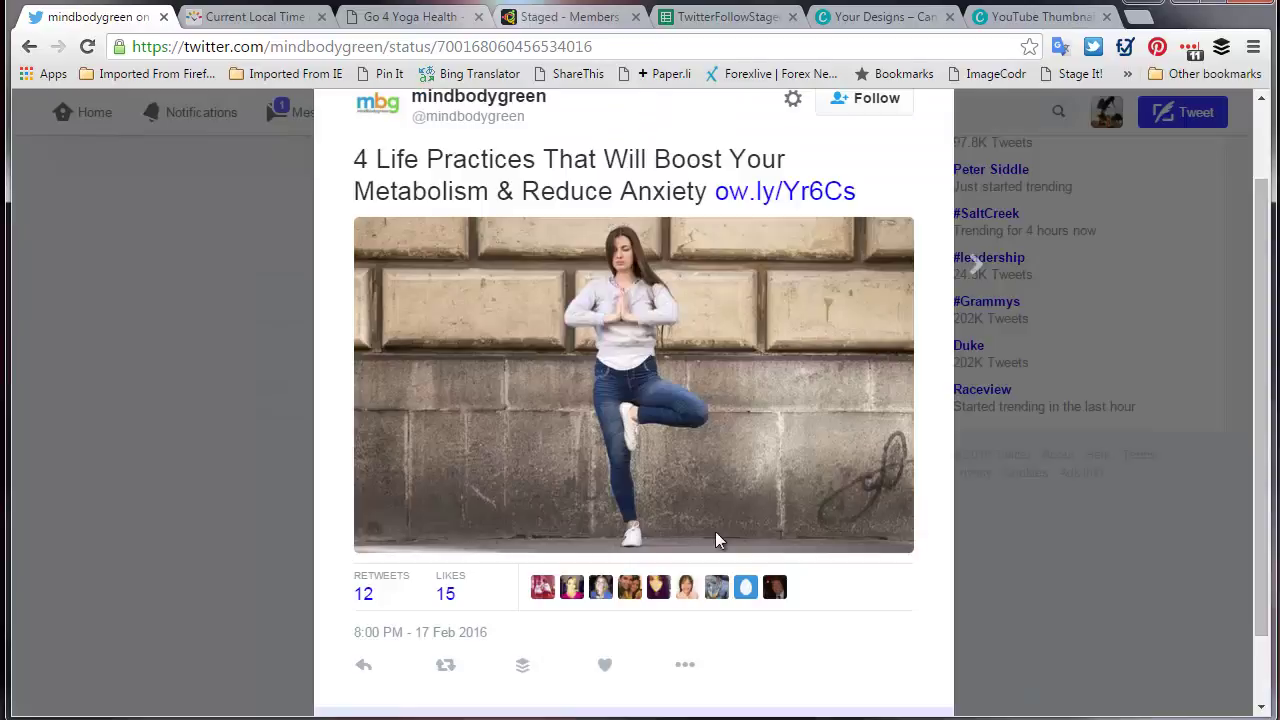
pyautogui.scroll(1, 1262, 612)
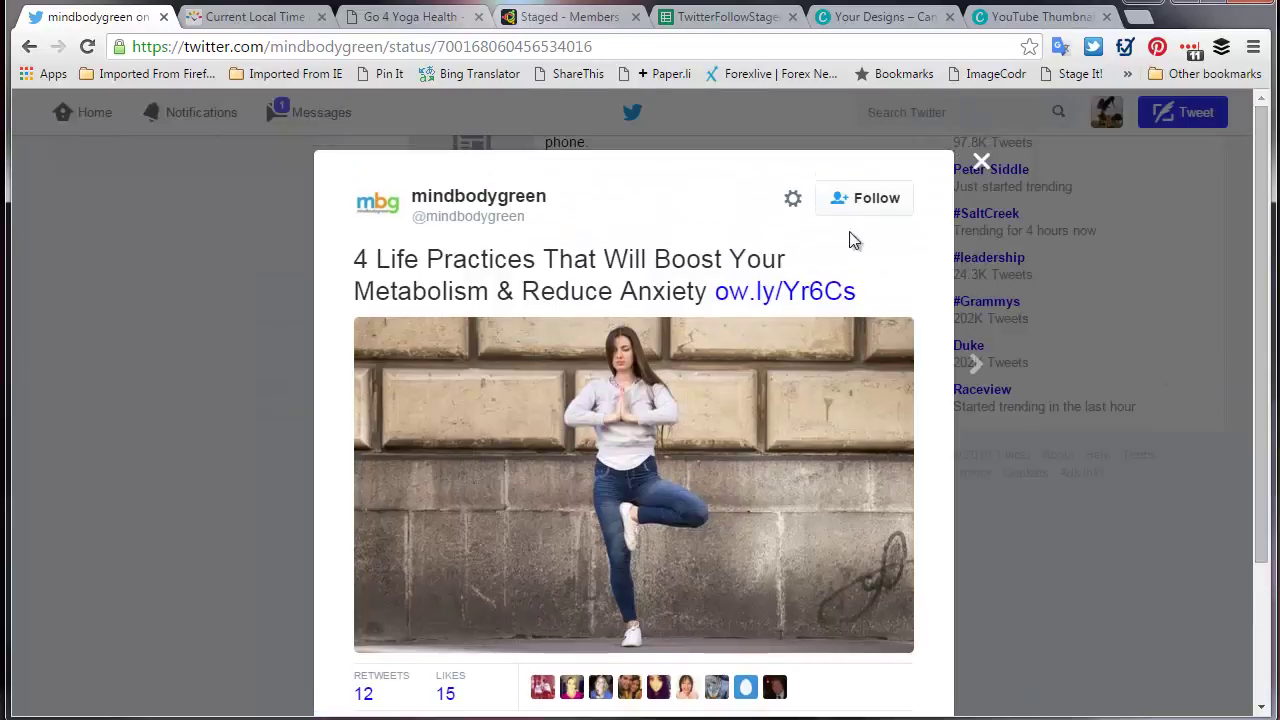
pyautogui.click(166, 137)
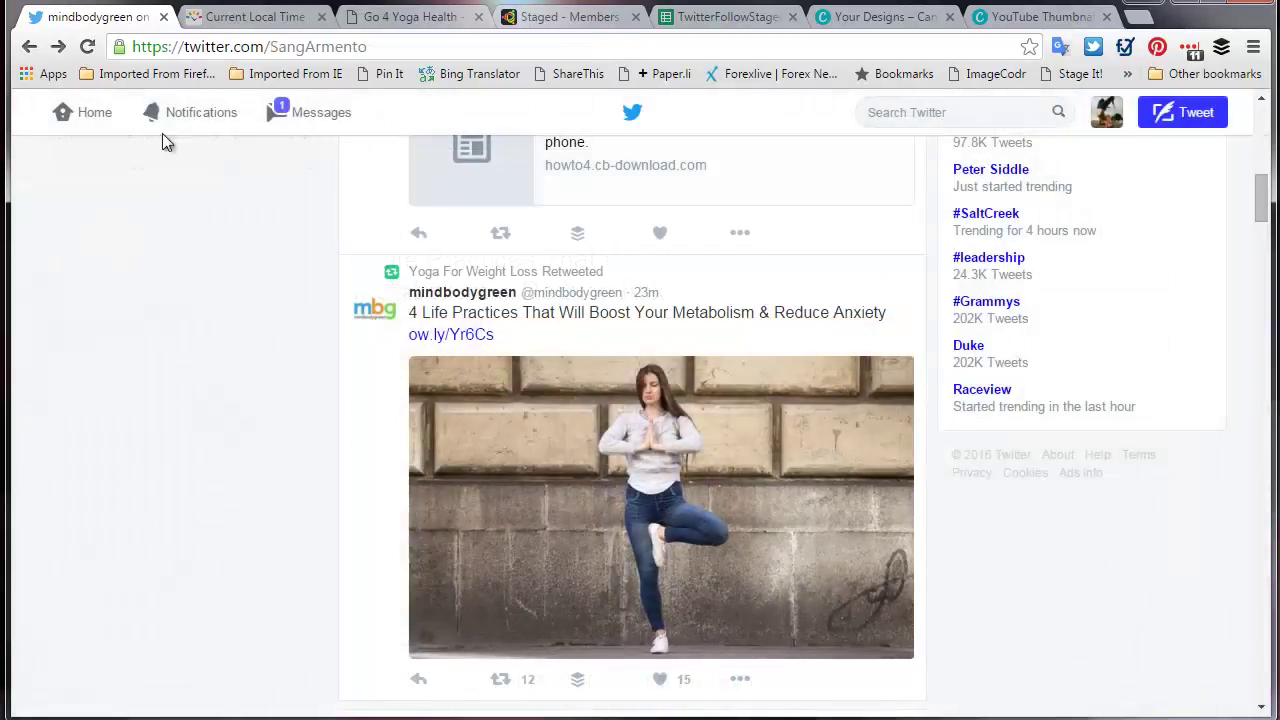
# Go to the Twitter home page and bring the account's following and follower counts into view.
pyautogui.click(93, 124)
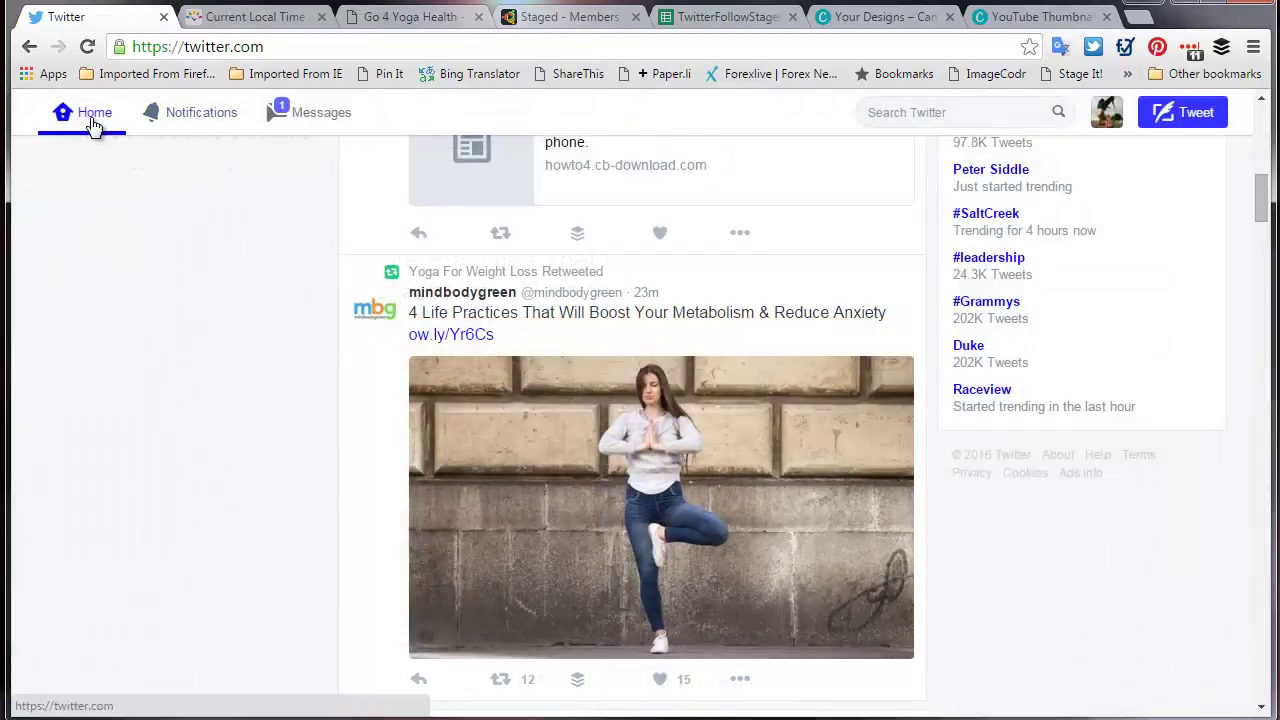
pyautogui.scroll(-5, 281, 245)
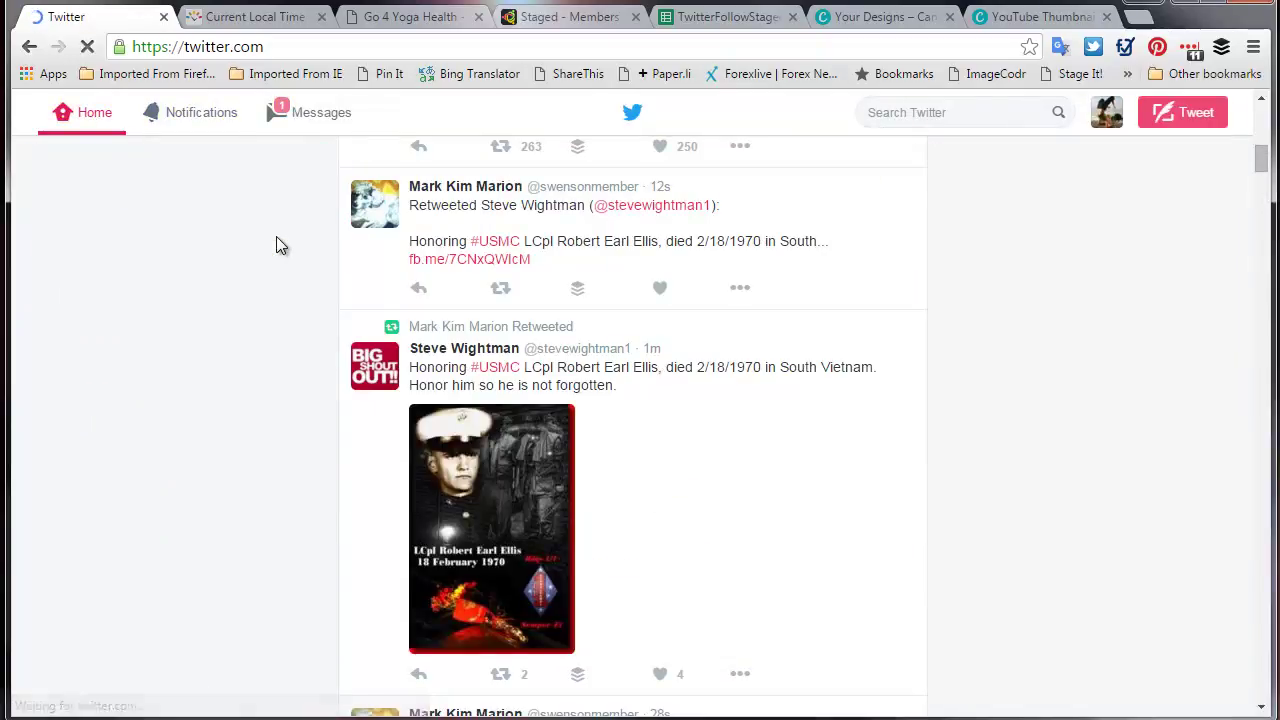
pyautogui.scroll(6, 280, 245)
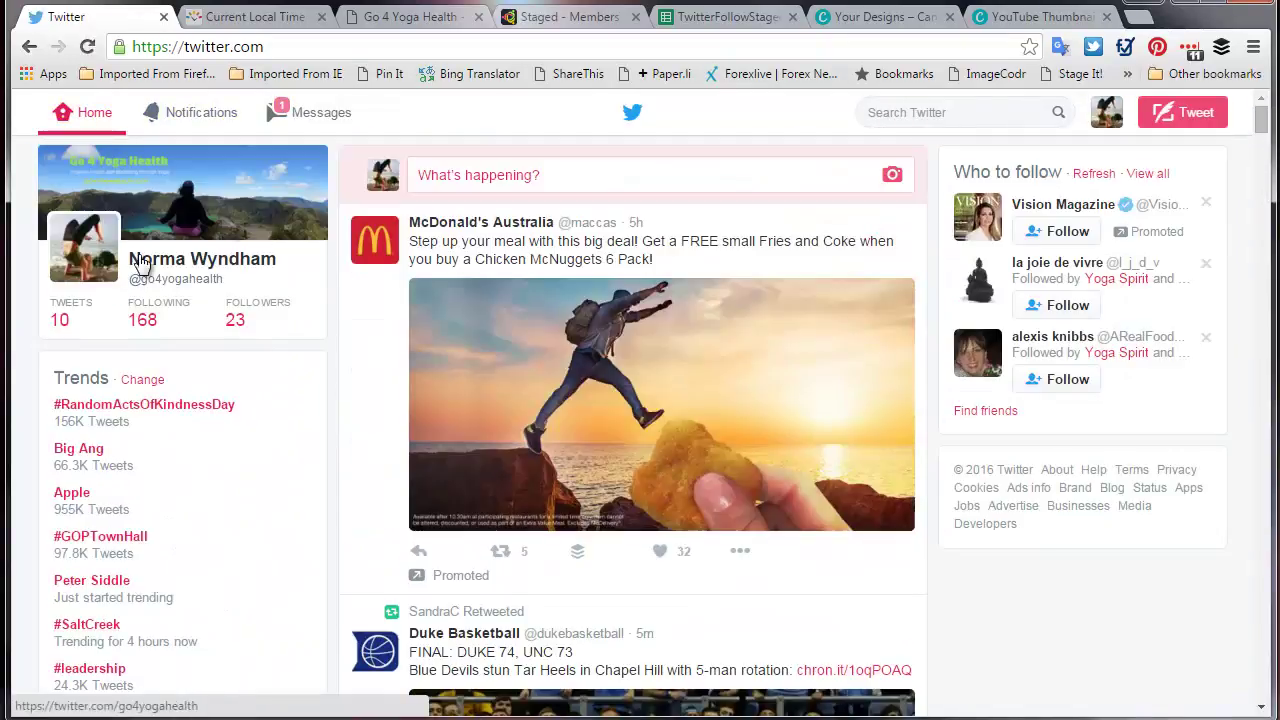
# Open the Go4YogaHealth account's own profile page and look over its counts, bio and recent tweets.
pyautogui.click(71, 312)
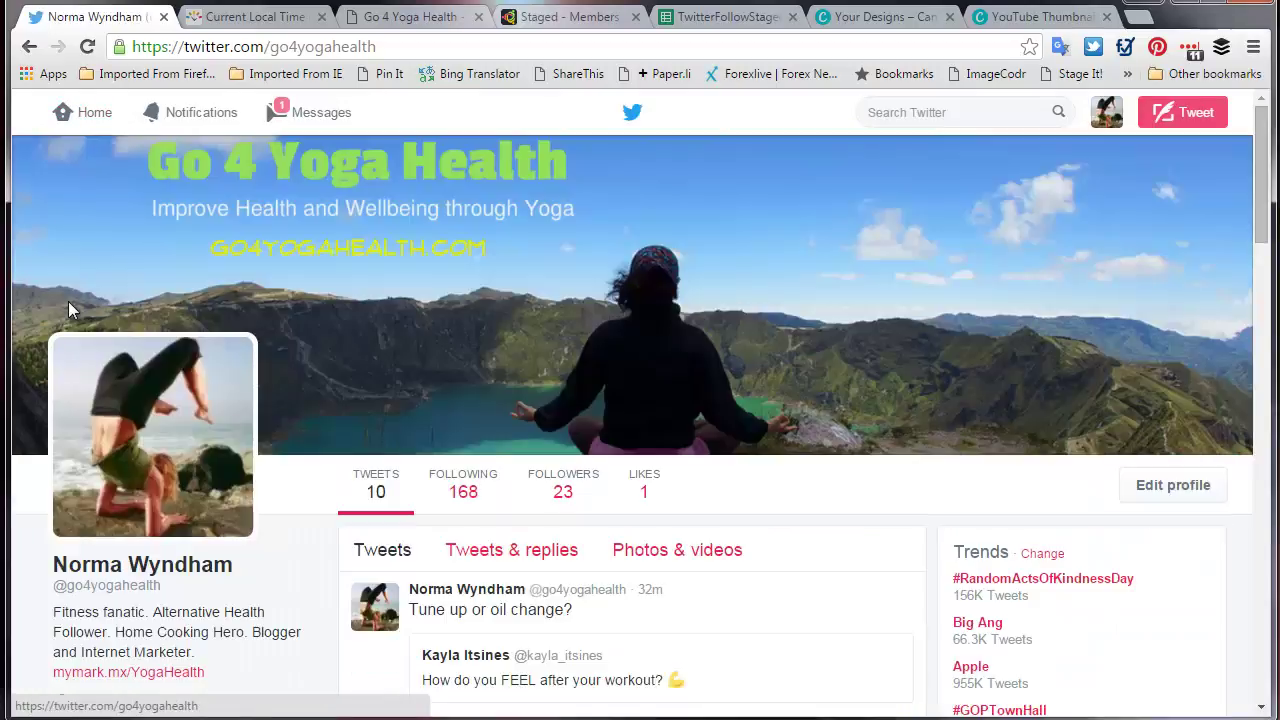
pyautogui.scroll(-2, 800, 390)
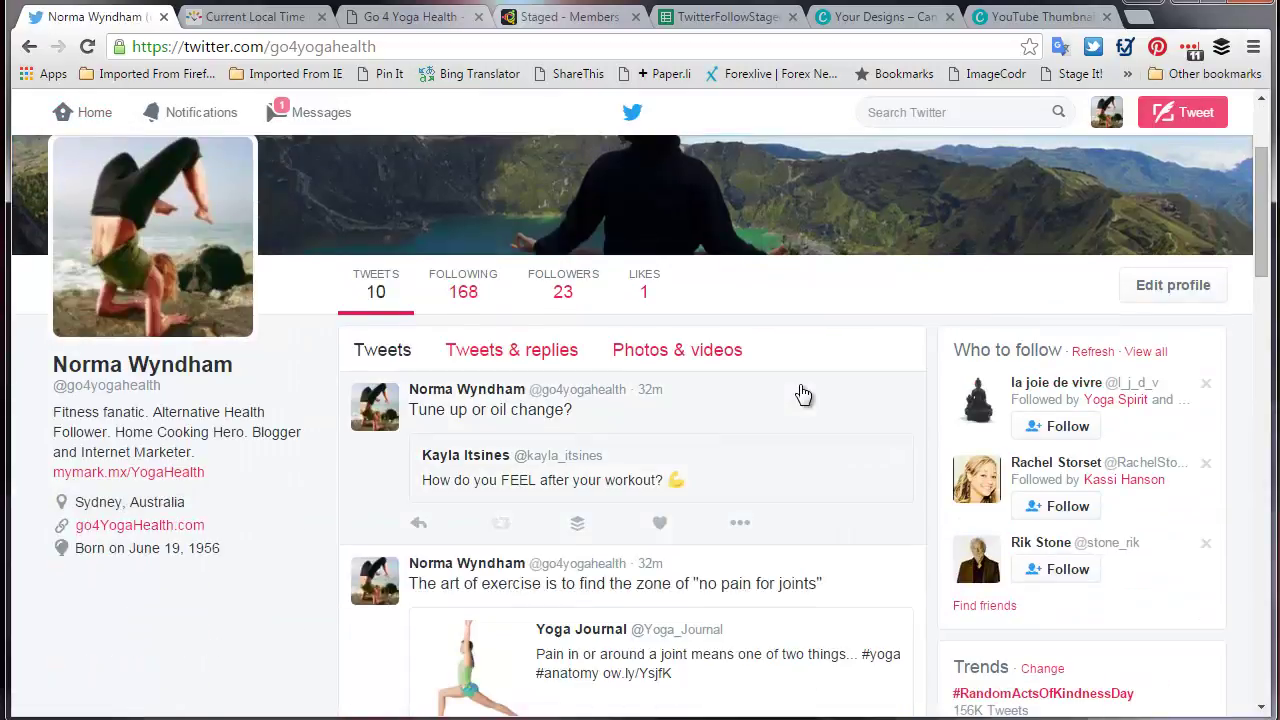
pyautogui.scroll(2, 803, 393)
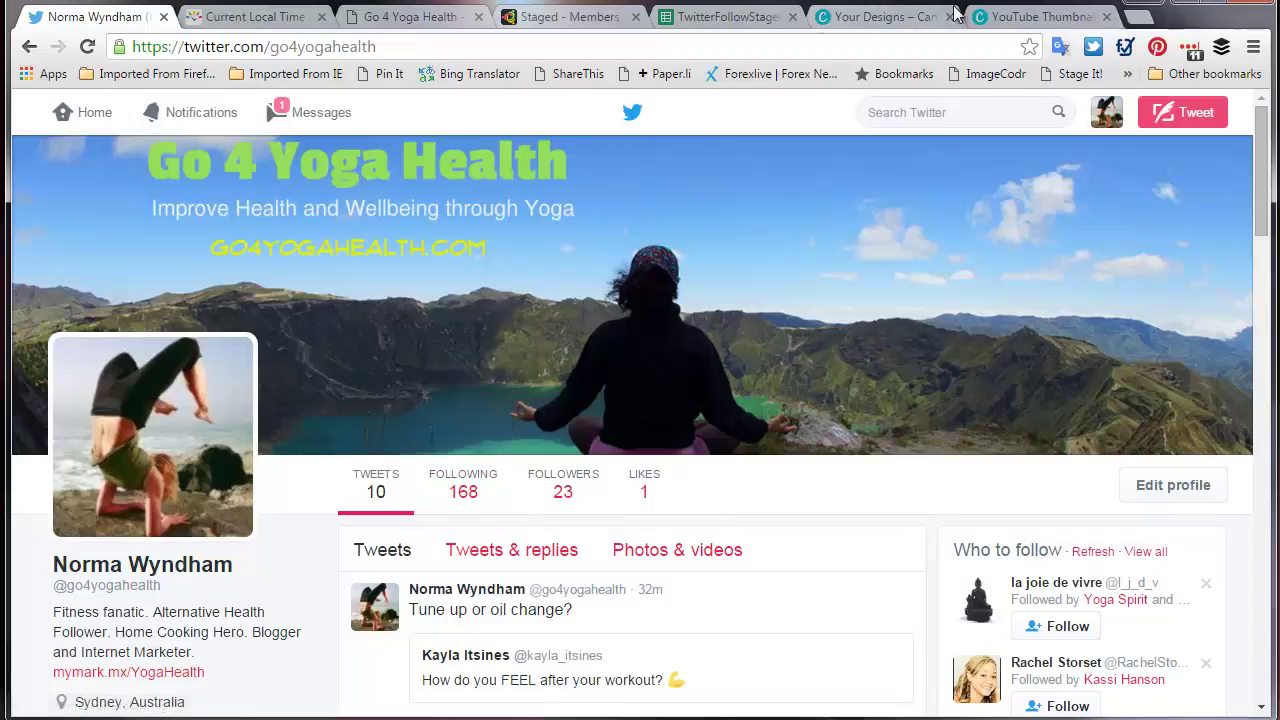
# In the TwitterFollowStaged spreadsheet, enter 168 as Go4YogaHealth's Following count for 18/02/2016.
pyautogui.click(740, 20)
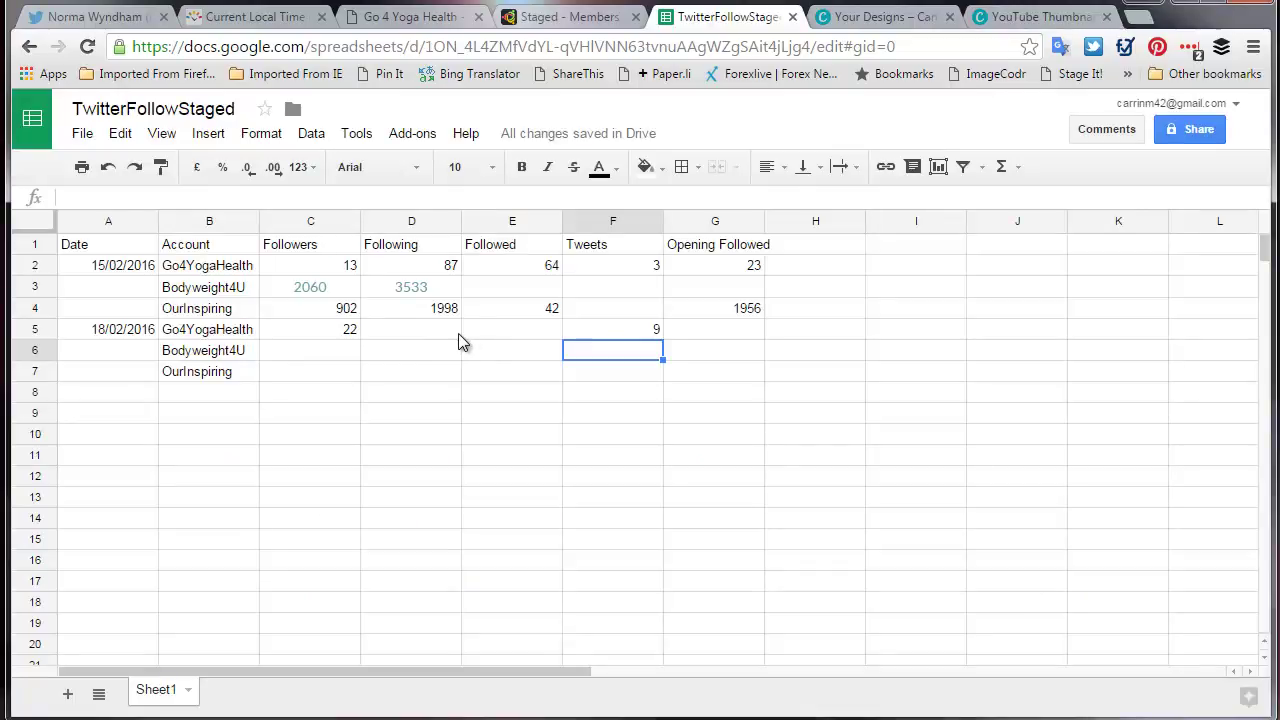
pyautogui.click(438, 330)
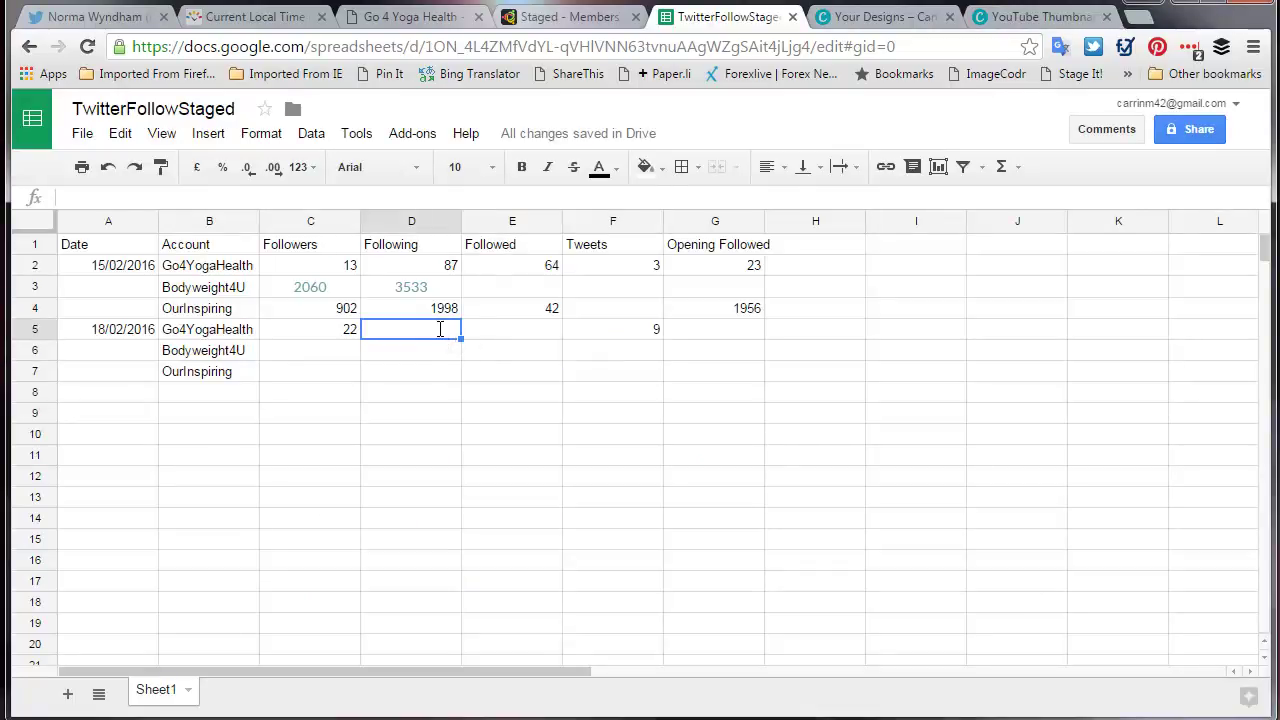
pyautogui.write('168')
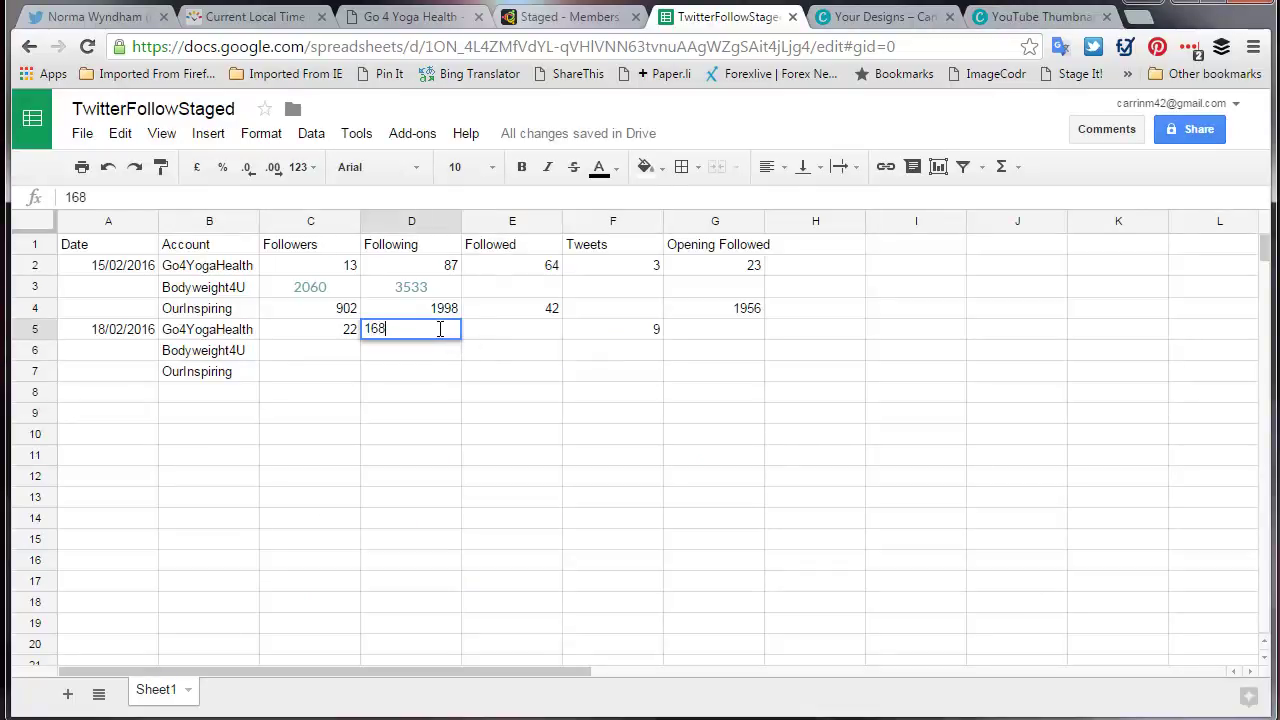
pyautogui.press('Return')
pyautogui.click(440, 330)
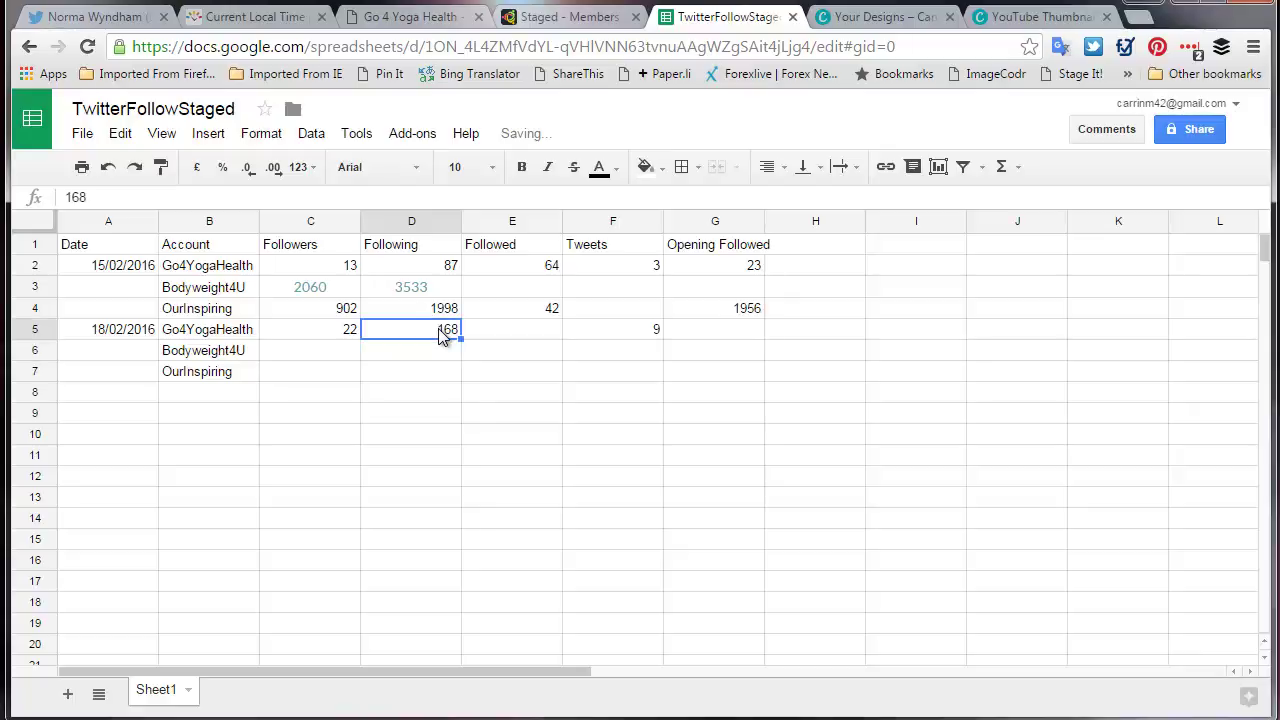
# Calculate Go4YogaHealth's Opening Followed value for 18/02/2016 with a formula subtracting the 15/02/2016 Following count (D2) from the new one (D5).
pyautogui.click(744, 337)
pyautogui.write('=')
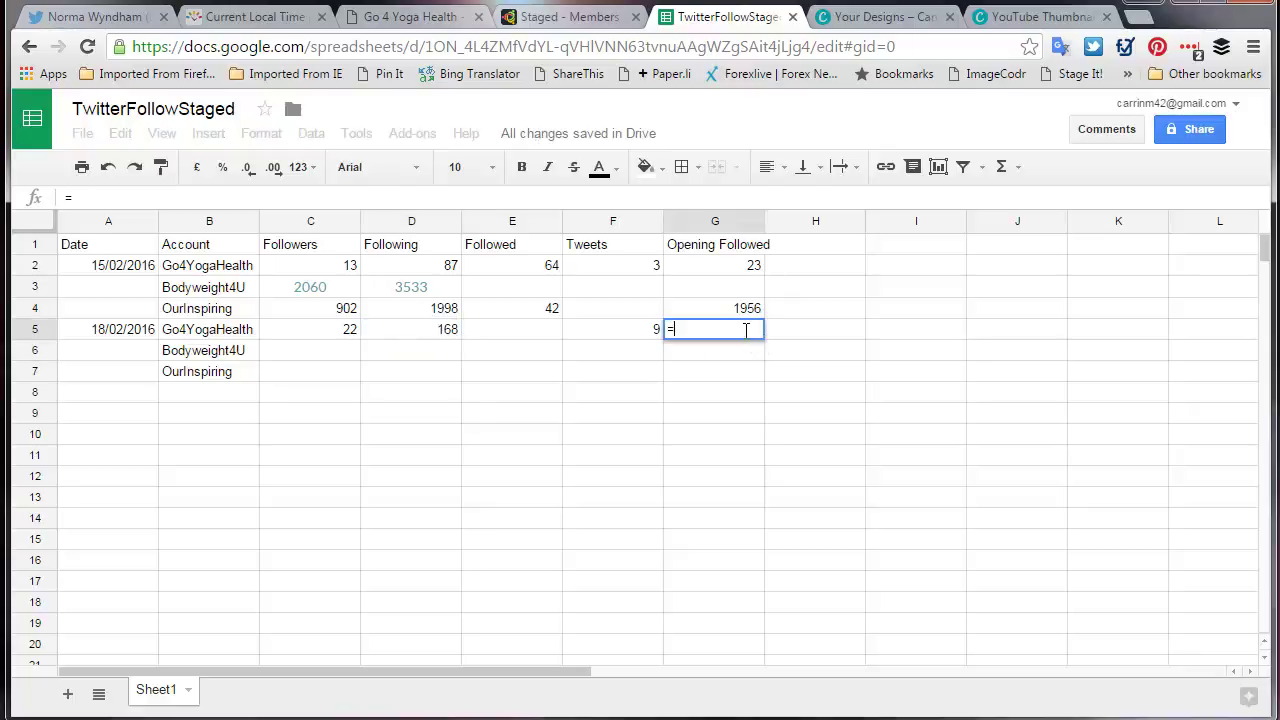
pyautogui.click(437, 335)
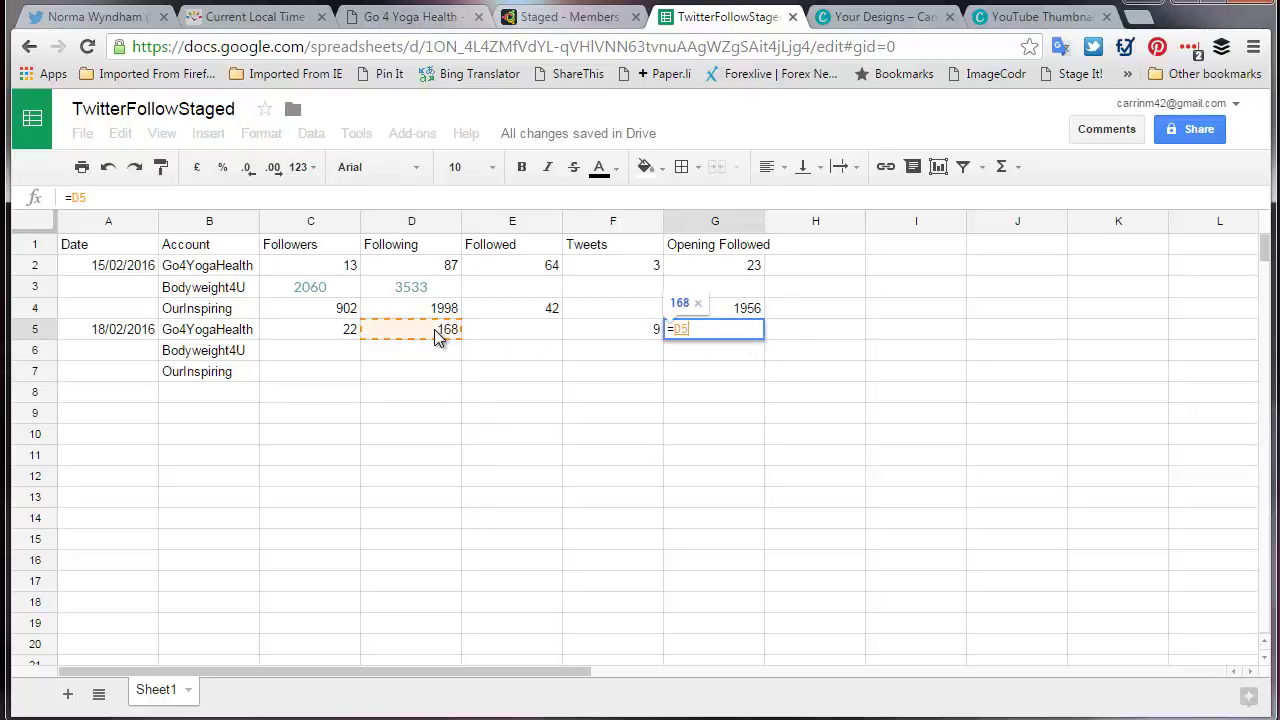
pyautogui.write('-')
pyautogui.click(446, 259)
pyautogui.press('Return')
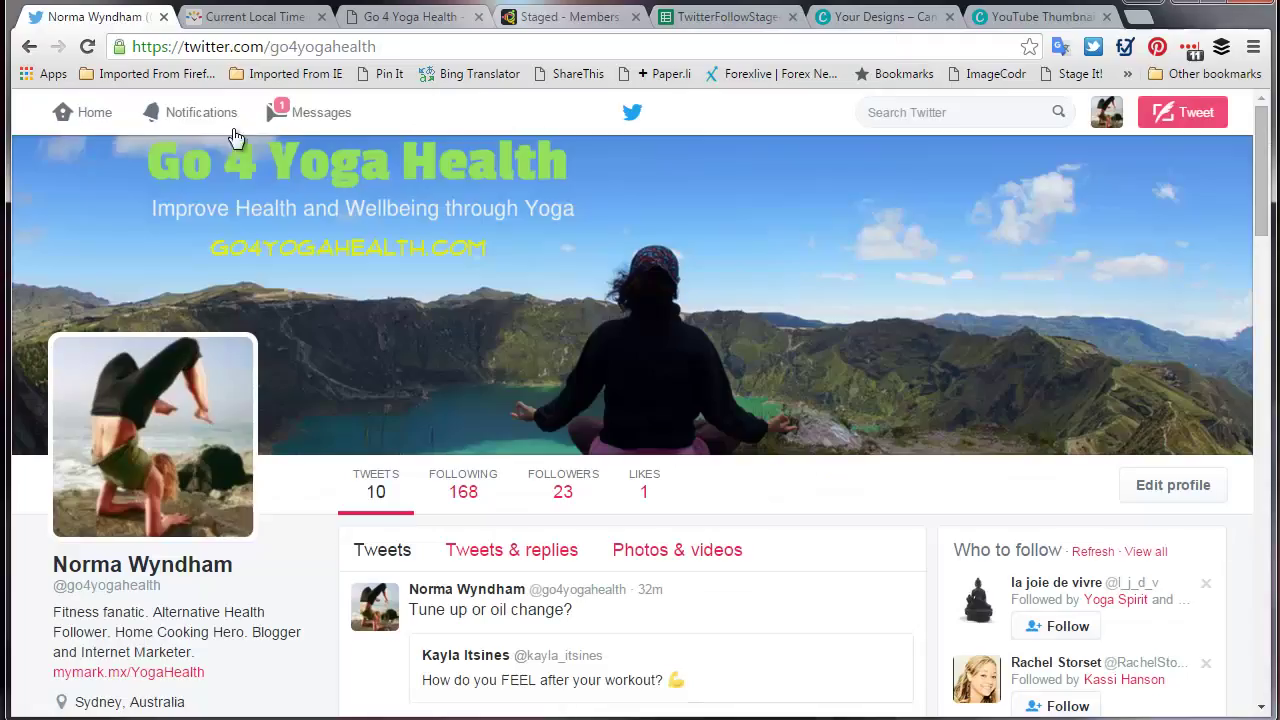
# Return to Twitter, check the account's direct messages and close the message list.
pyautogui.click(120, 18)
pyautogui.click(291, 118)
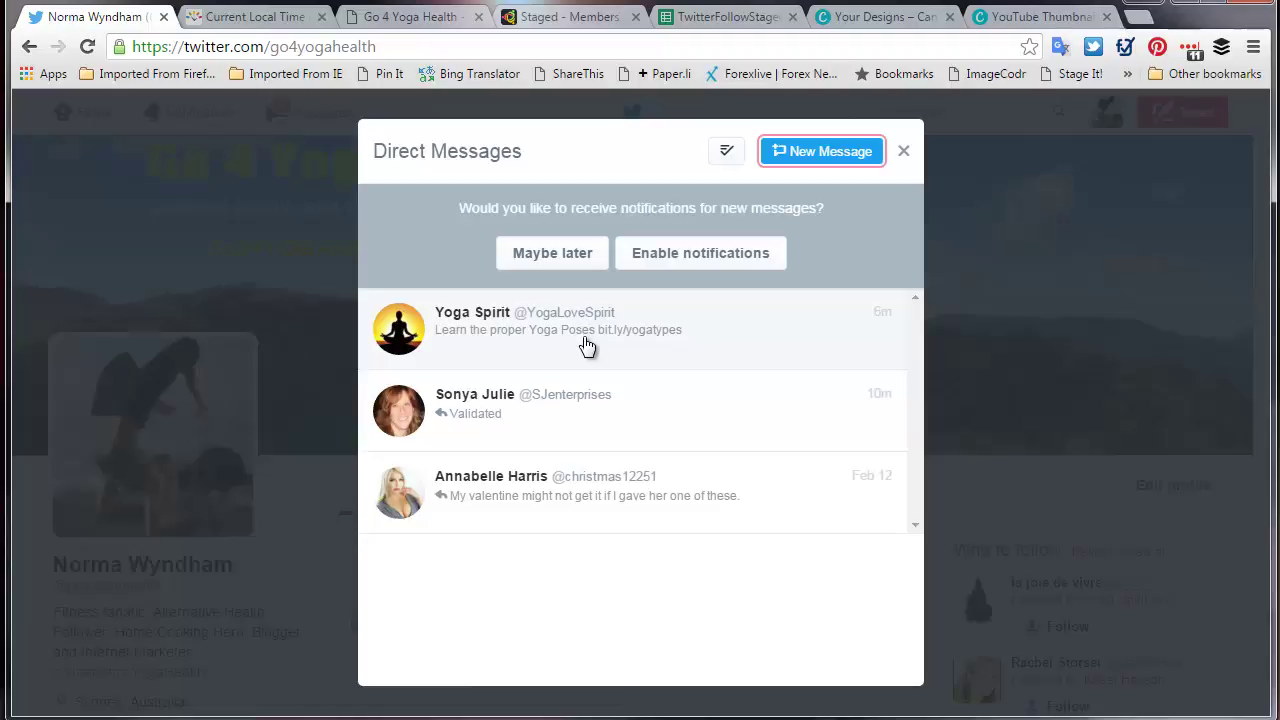
pyautogui.click(904, 151)
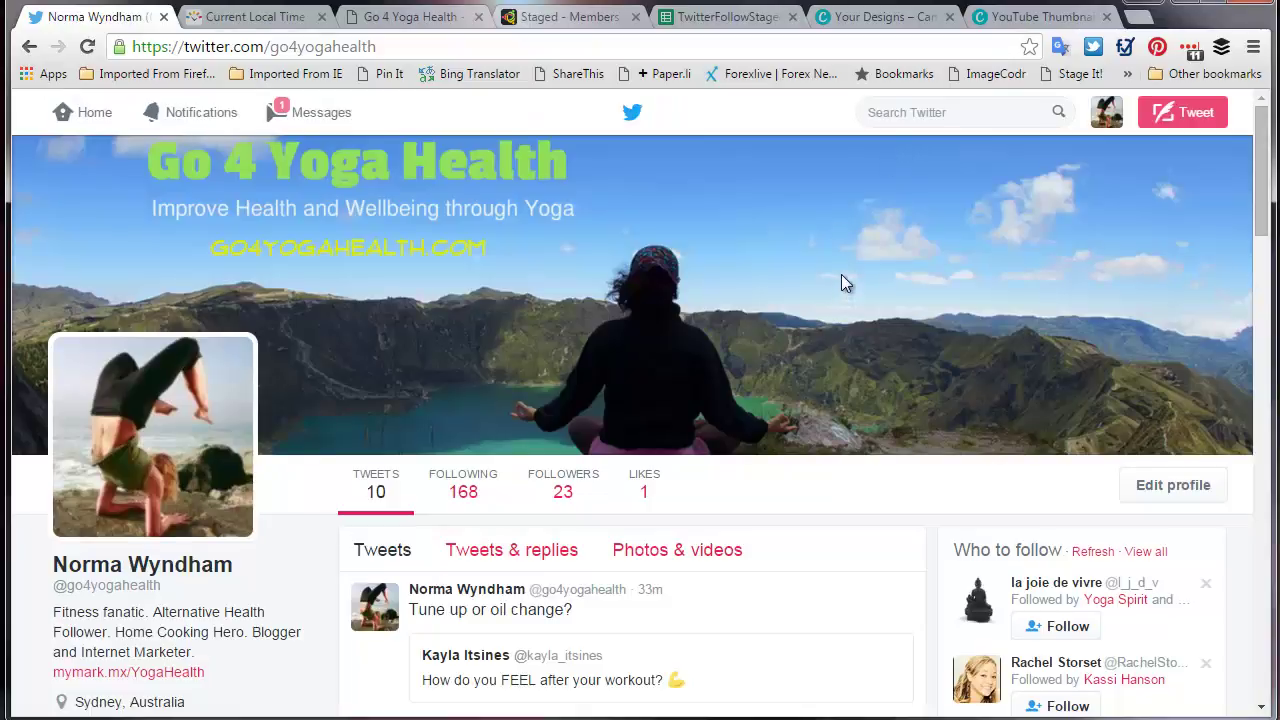
# Switch to the Staged dashboard and examine the Twitter follower growth charts for ourinspiring and Bodyweight4u.
pyautogui.click(565, 18)
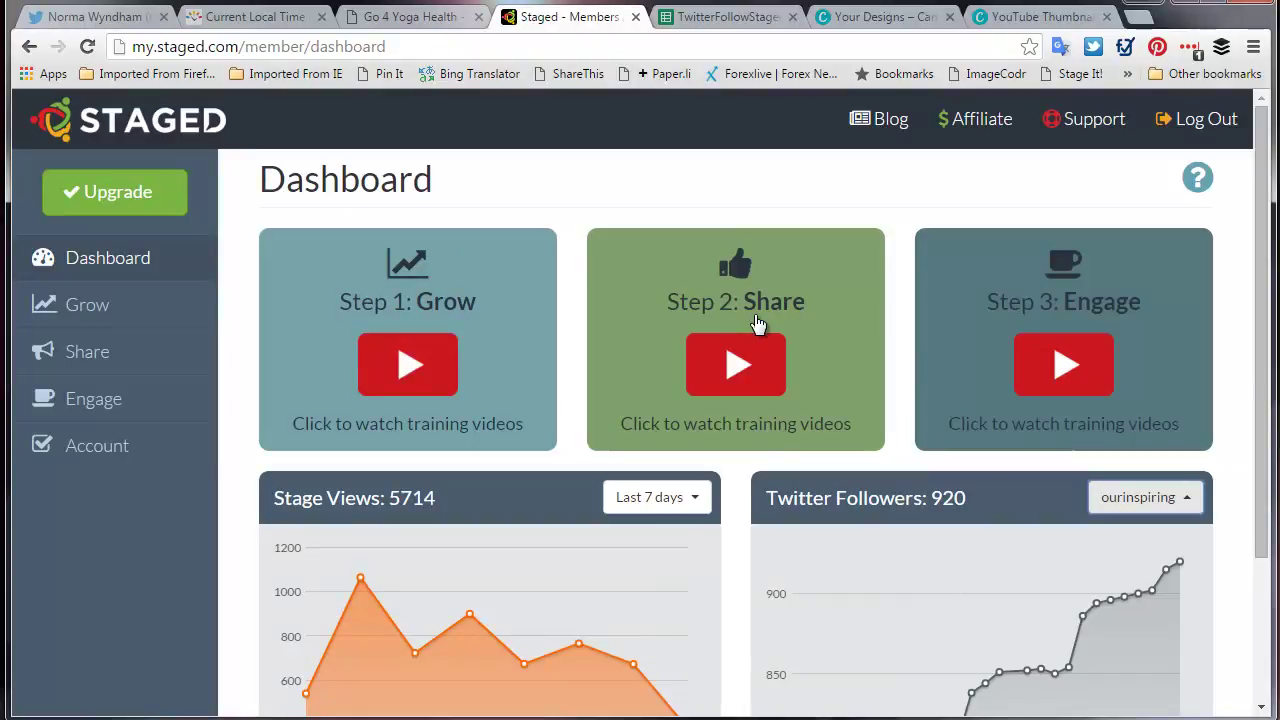
pyautogui.scroll(-1, 757, 328)
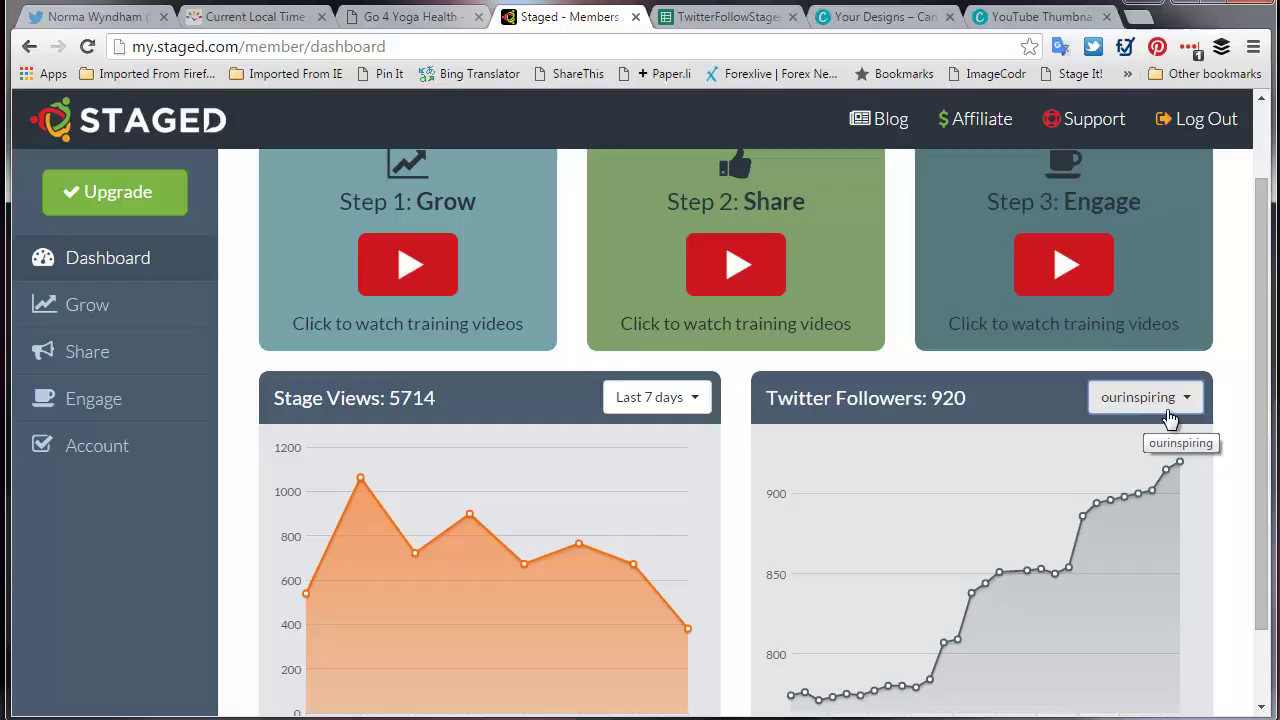
pyautogui.moveTo(1177, 477)
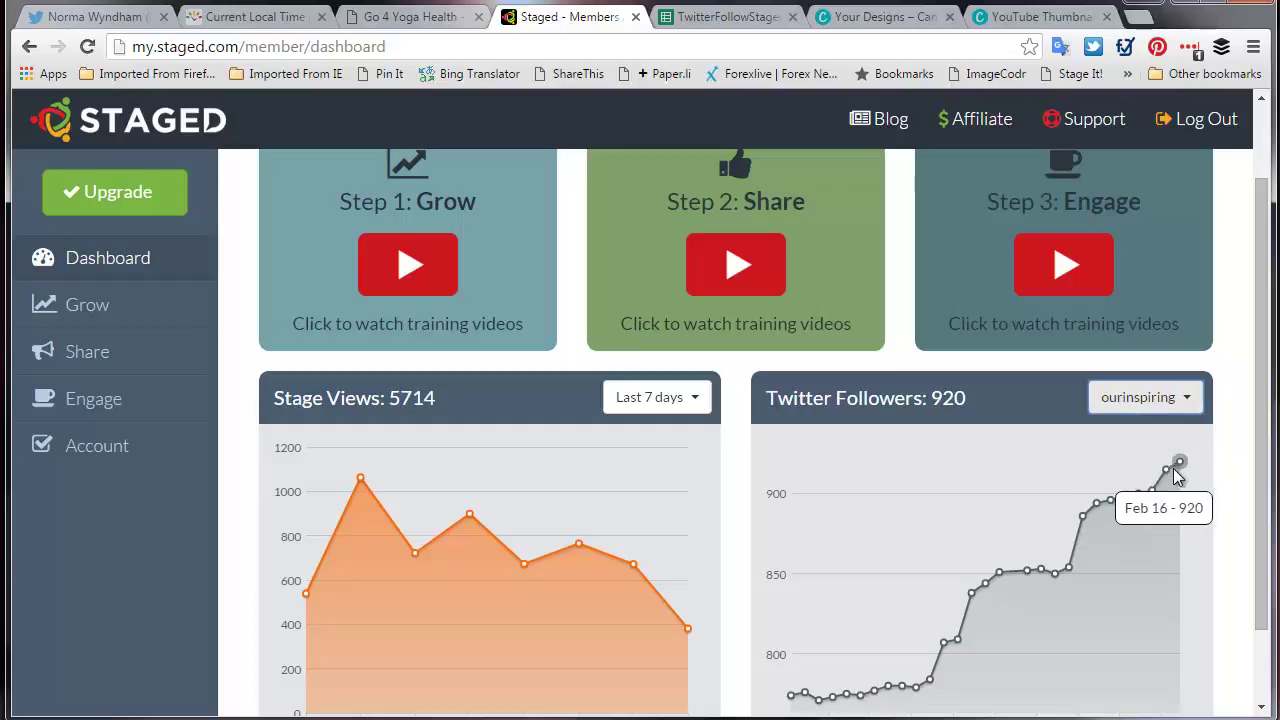
pyautogui.moveTo(1158, 503)
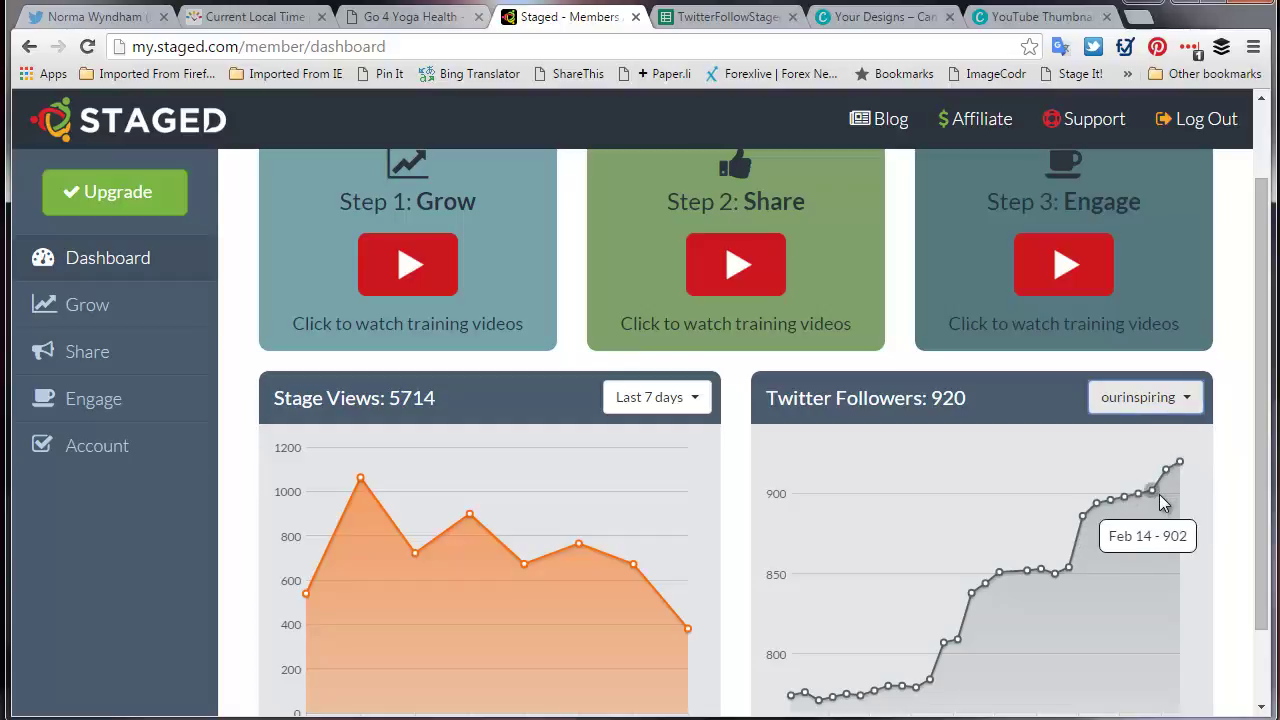
pyautogui.click(1187, 407)
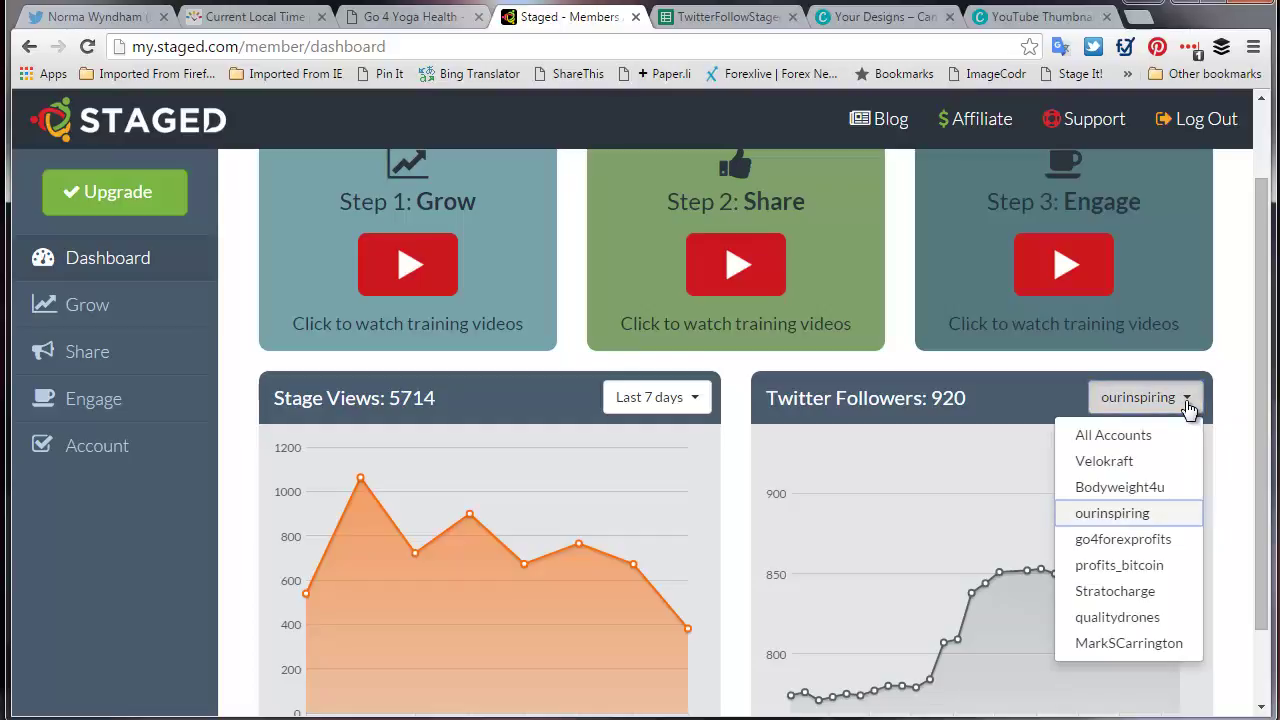
pyautogui.click(1145, 489)
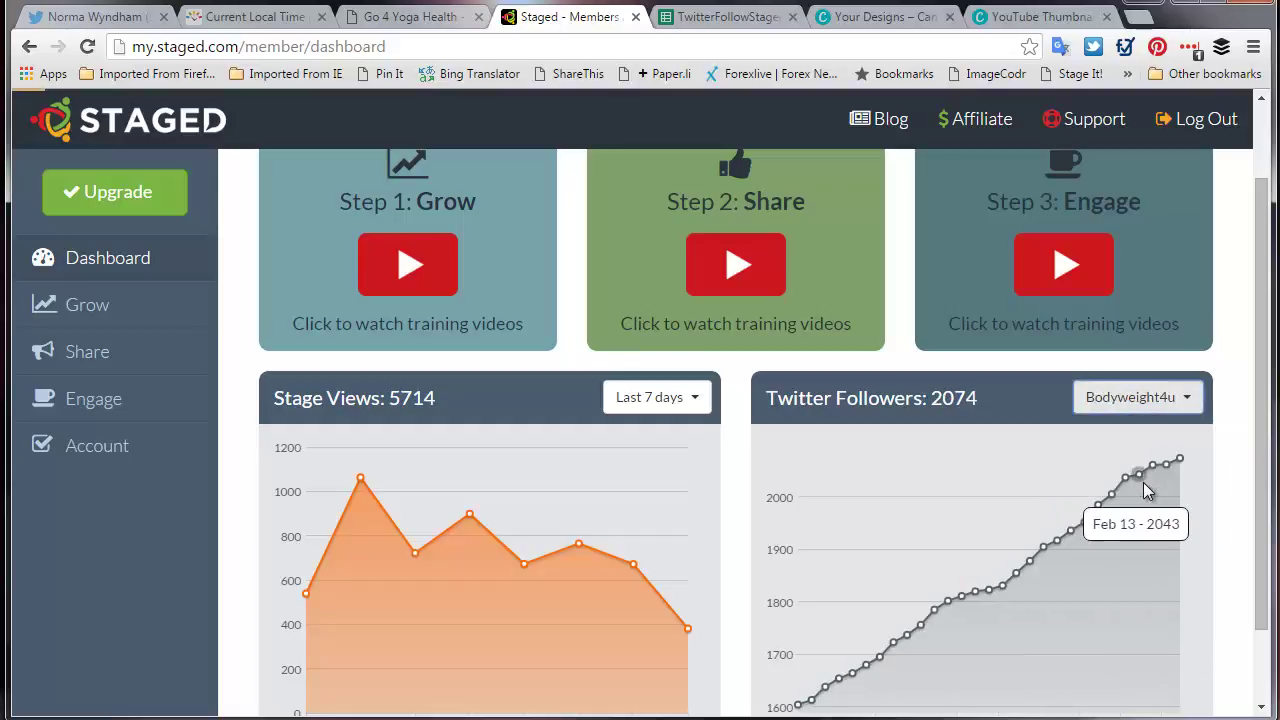
pyautogui.moveTo(1170, 474)
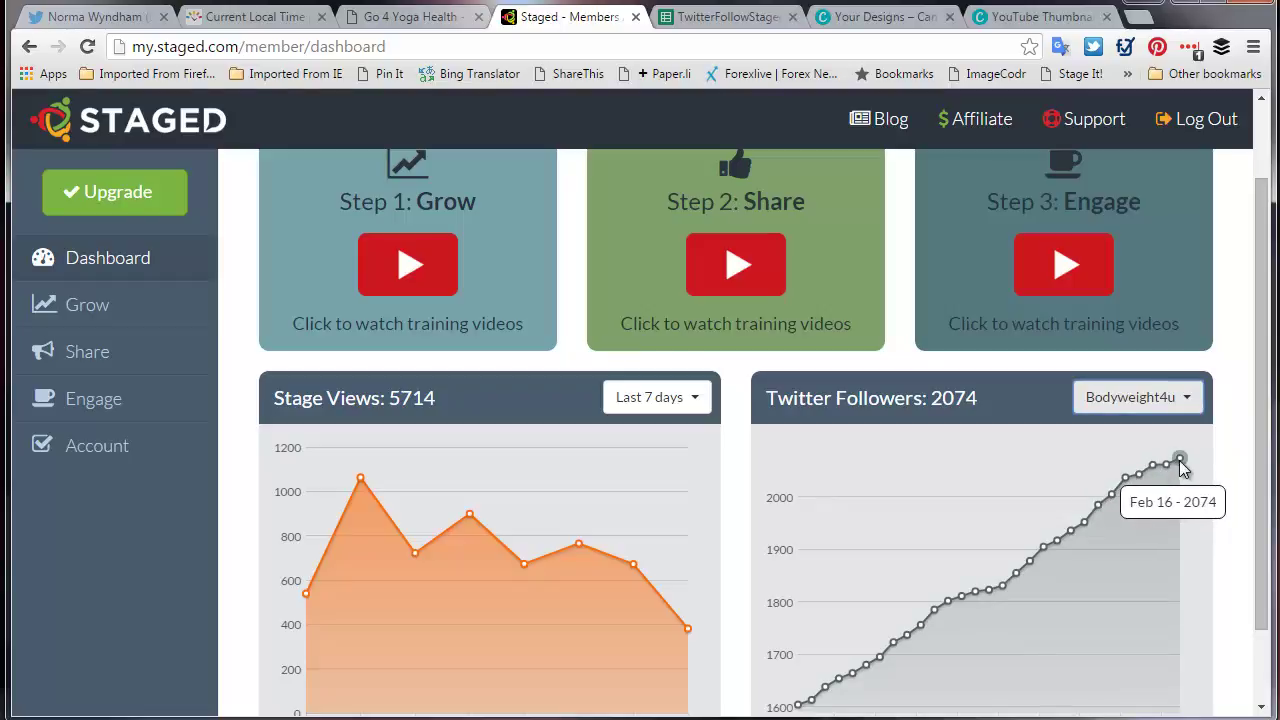
# Open the Grow section and review Bodyweight4u's SMARTFollow logs for the last 30 days.
pyautogui.click(88, 314)
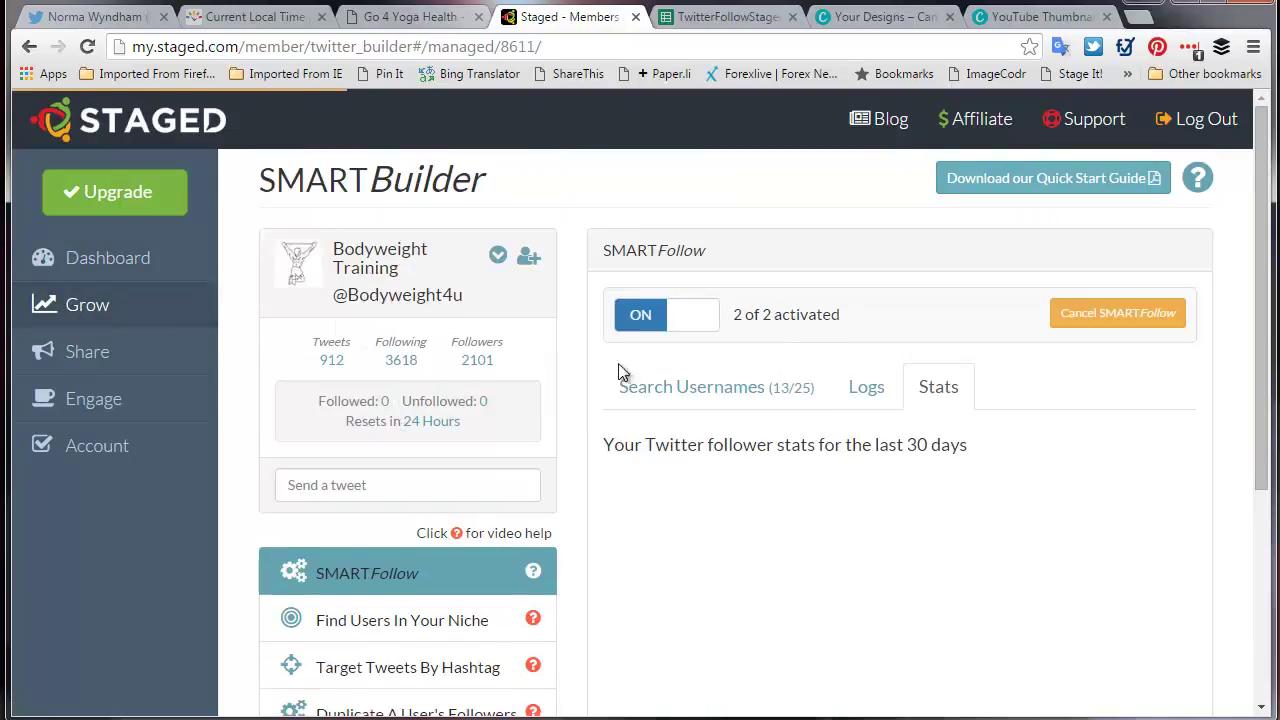
pyautogui.click(867, 391)
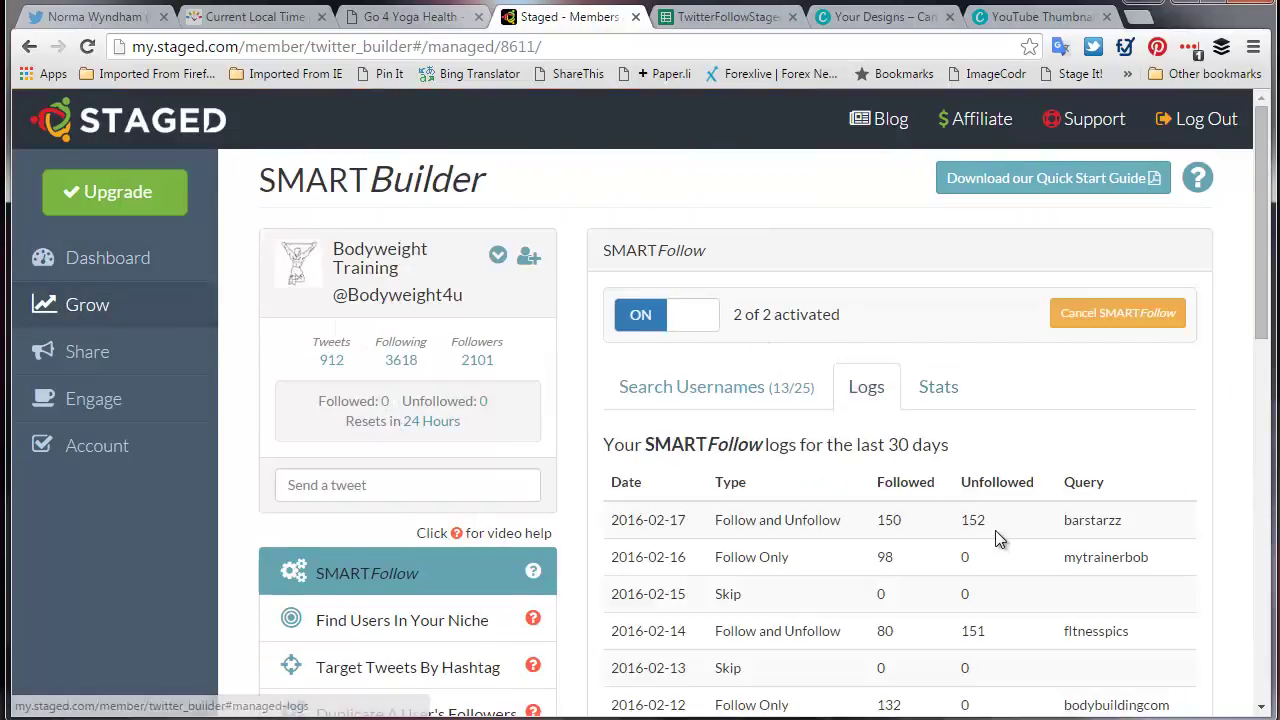
pyautogui.scroll(-1, 995, 530)
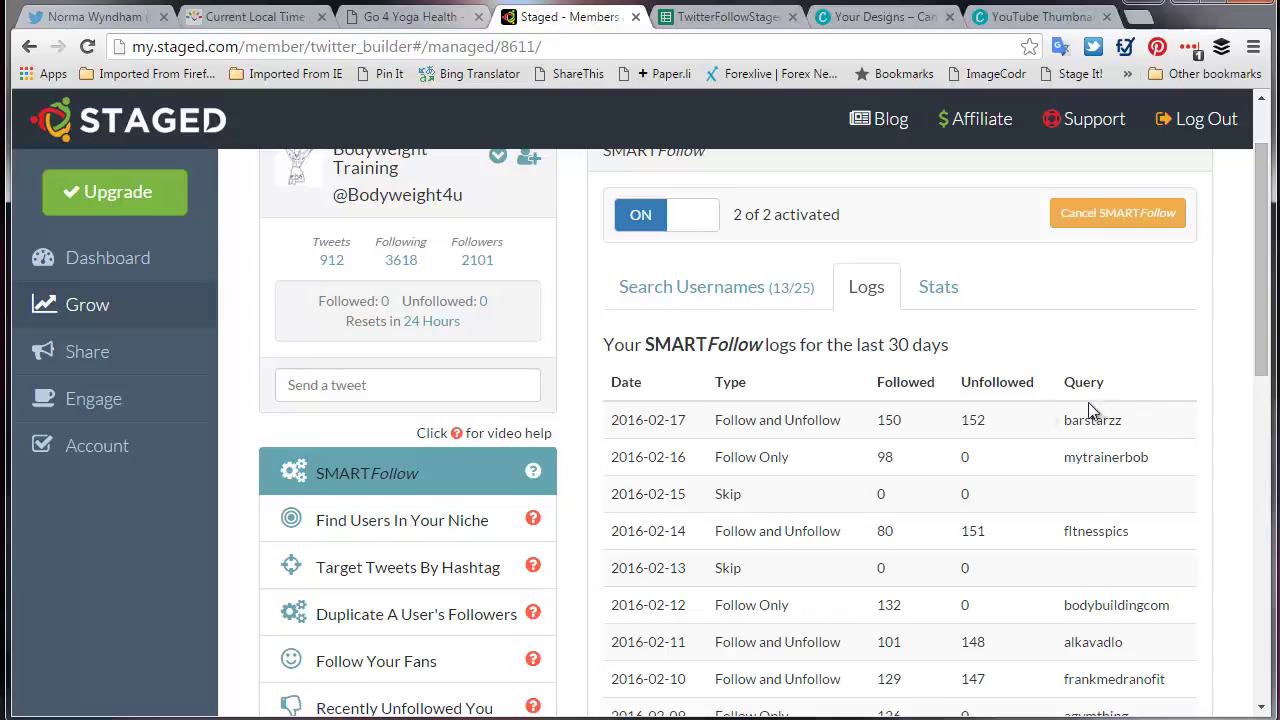
pyautogui.click(77, 410)
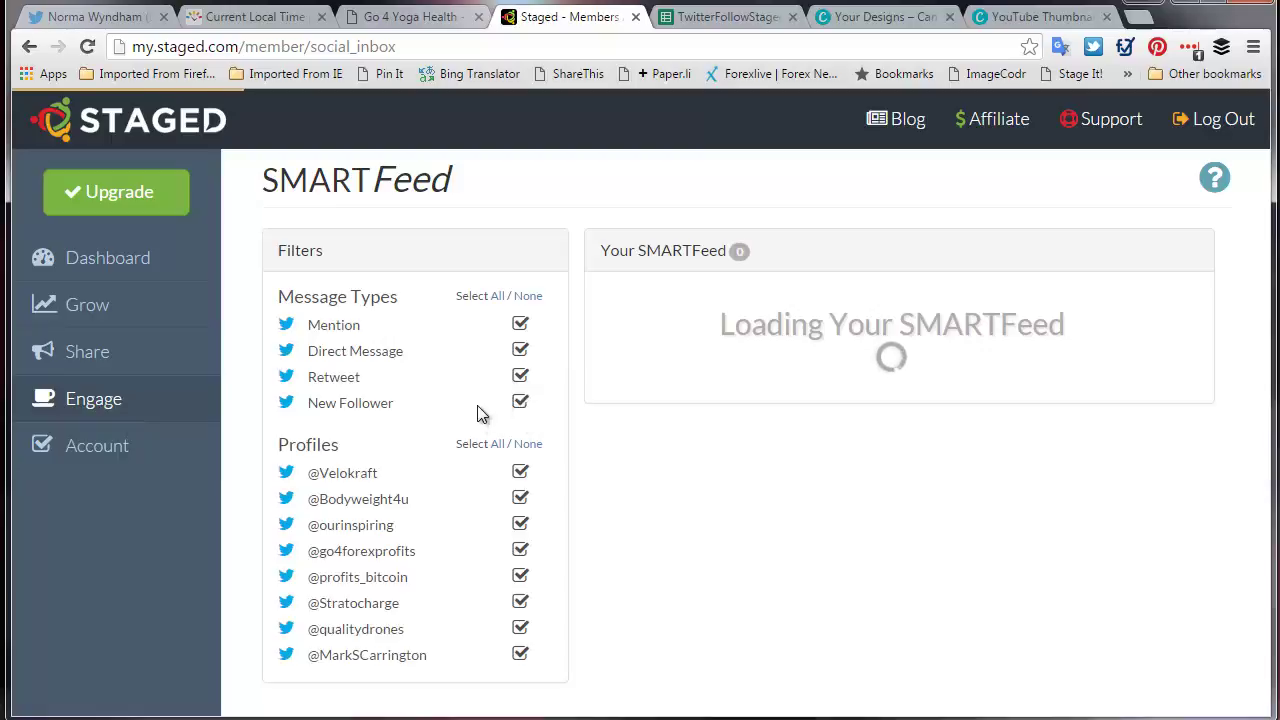
pyautogui.click(520, 473)
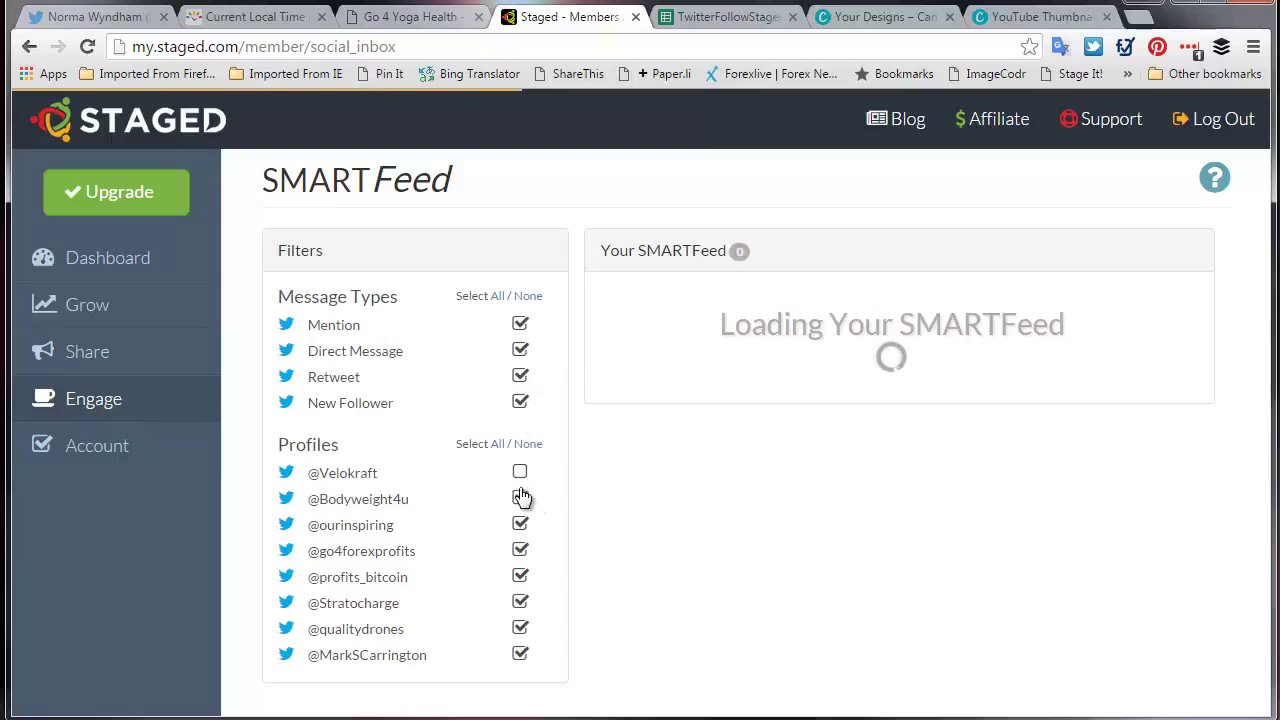
pyautogui.click(520, 498)
pyautogui.click(520, 550)
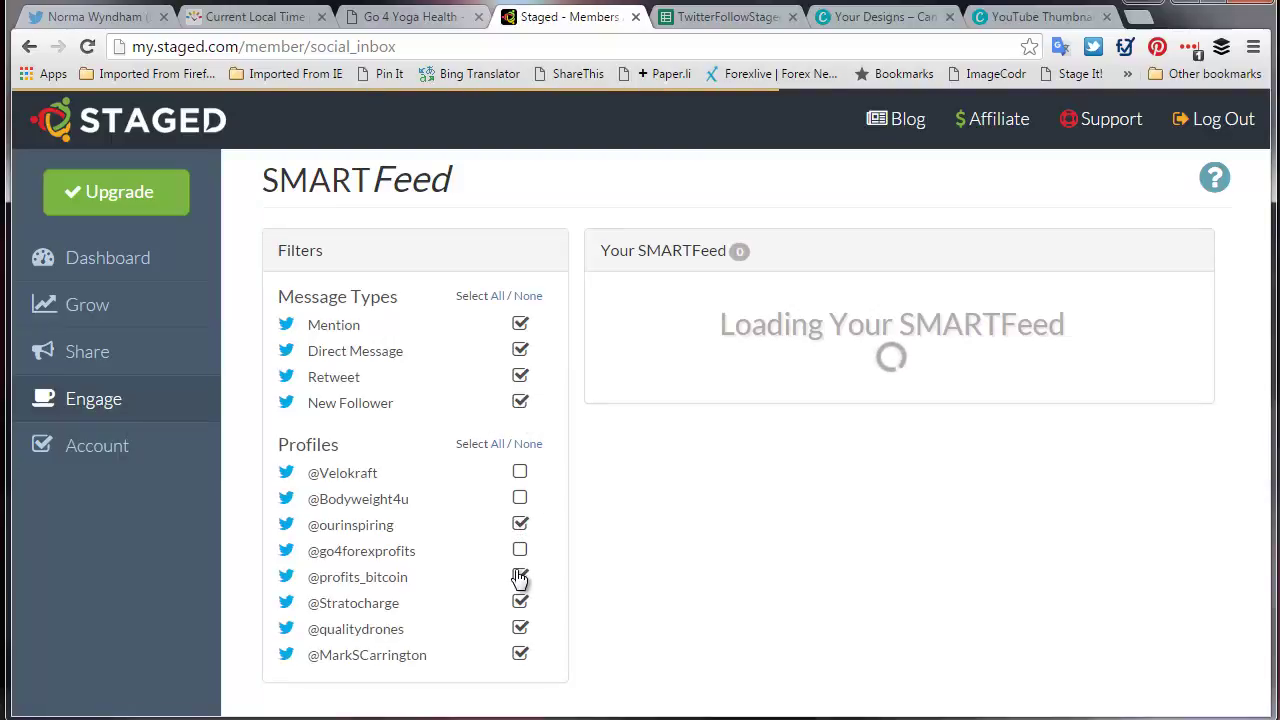
pyautogui.click(520, 577)
pyautogui.click(520, 602)
pyautogui.click(520, 628)
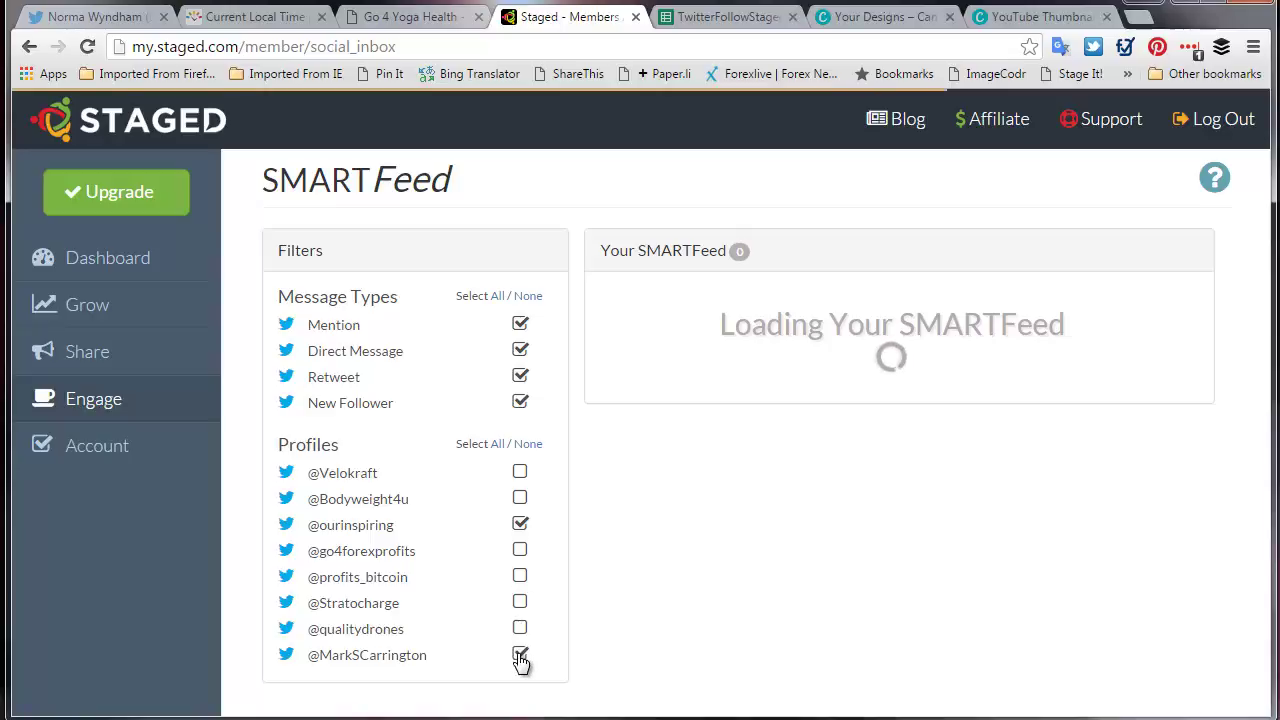
pyautogui.click(520, 655)
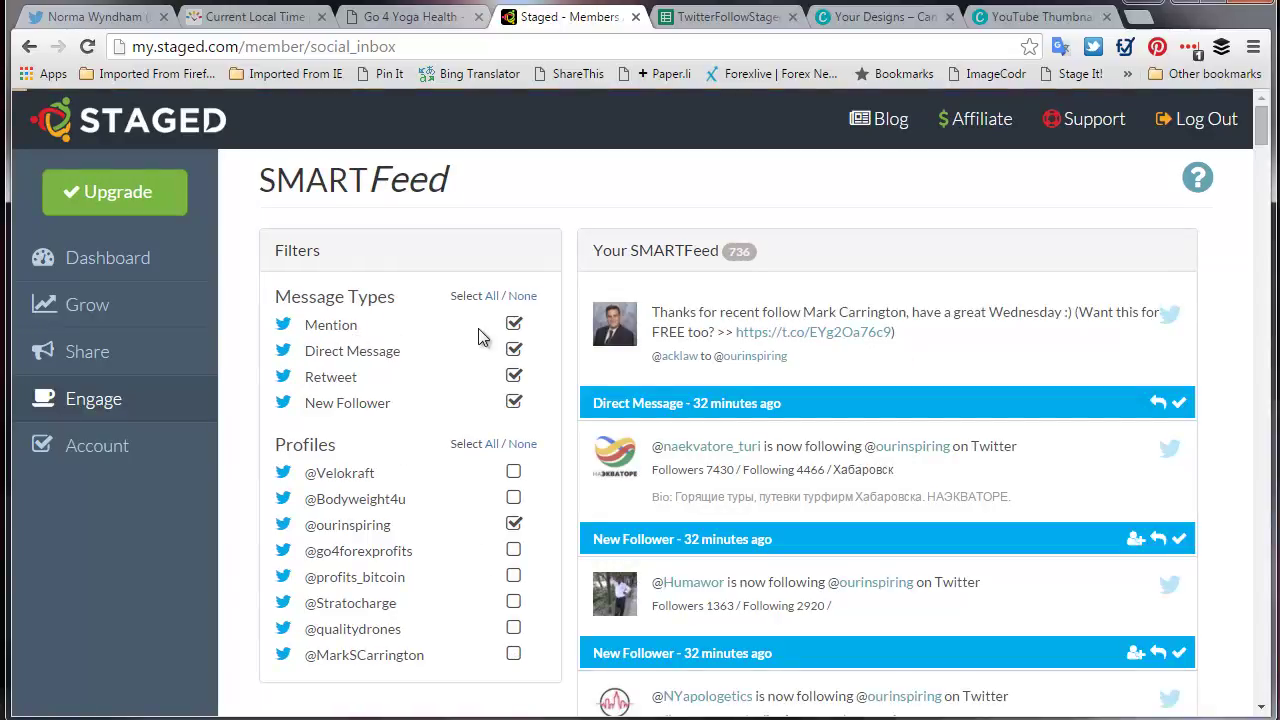
# Exclude retweets, direct messages and mentions from the SMARTFeed message types, keeping only New Follower, and check the feed.
pyautogui.click(514, 376)
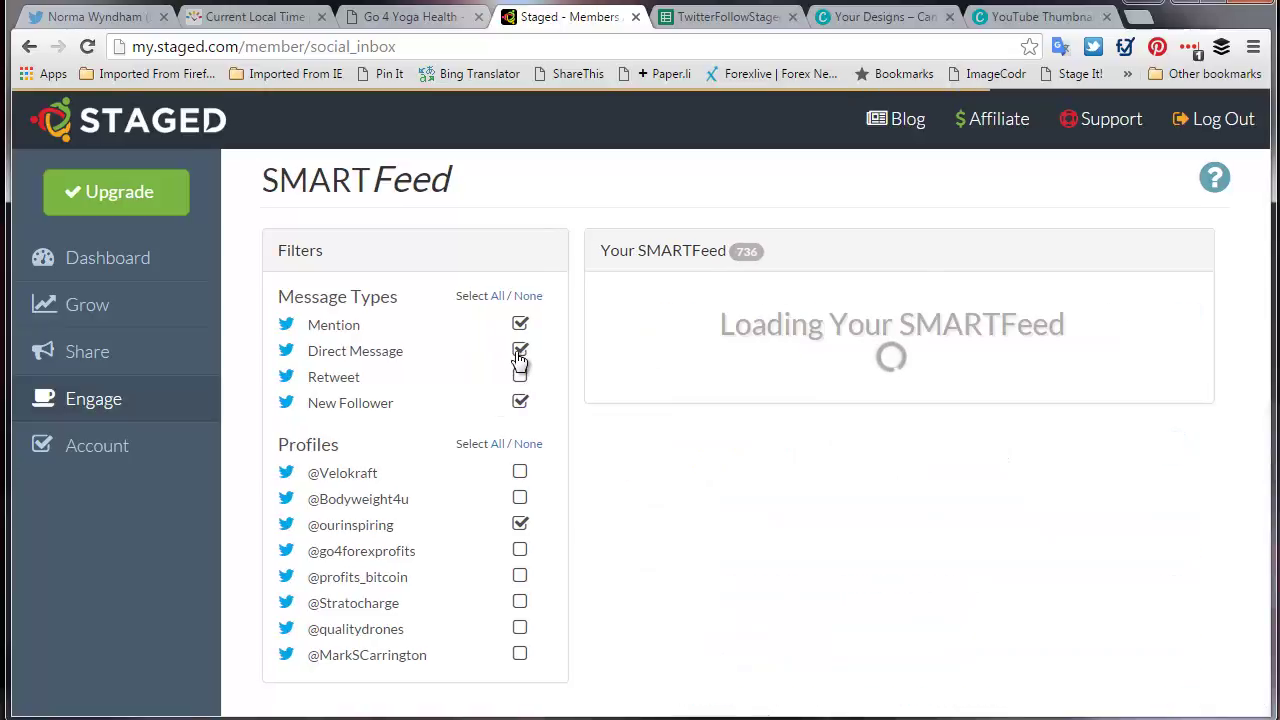
pyautogui.click(520, 350)
pyautogui.click(520, 324)
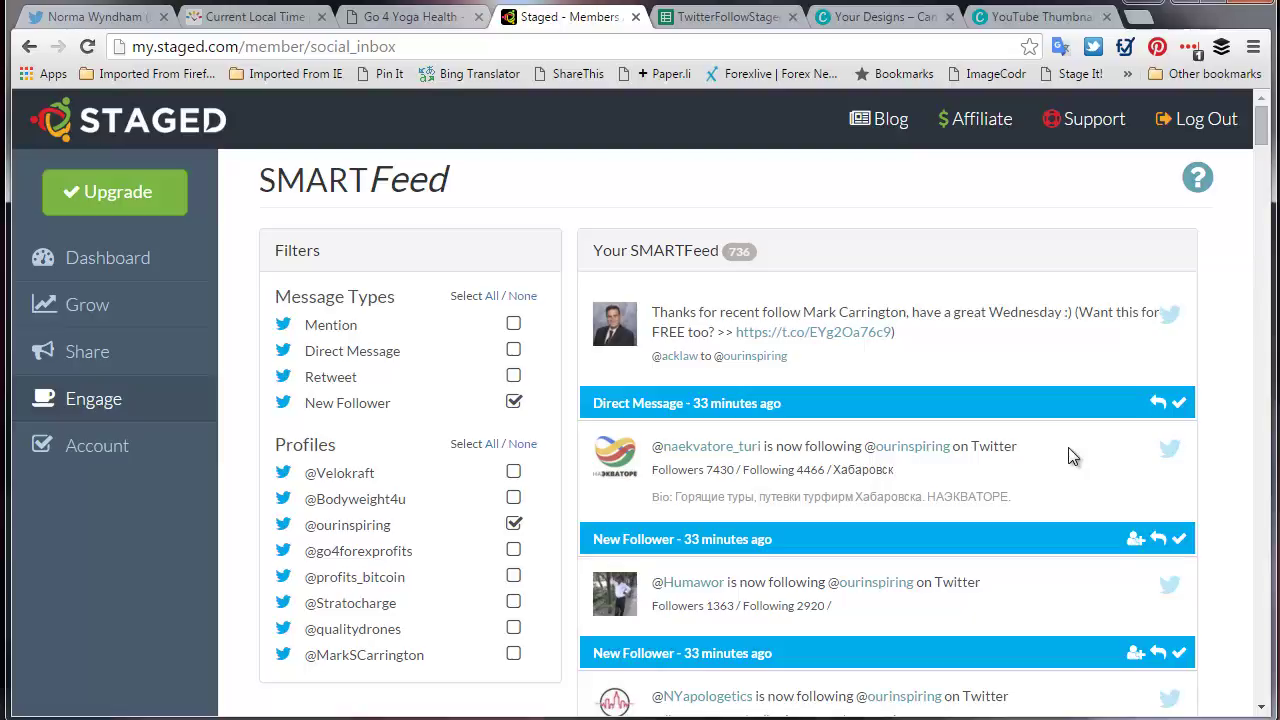
pyautogui.scroll(-1, 1068, 456)
pyautogui.scroll(1, 1068, 456)
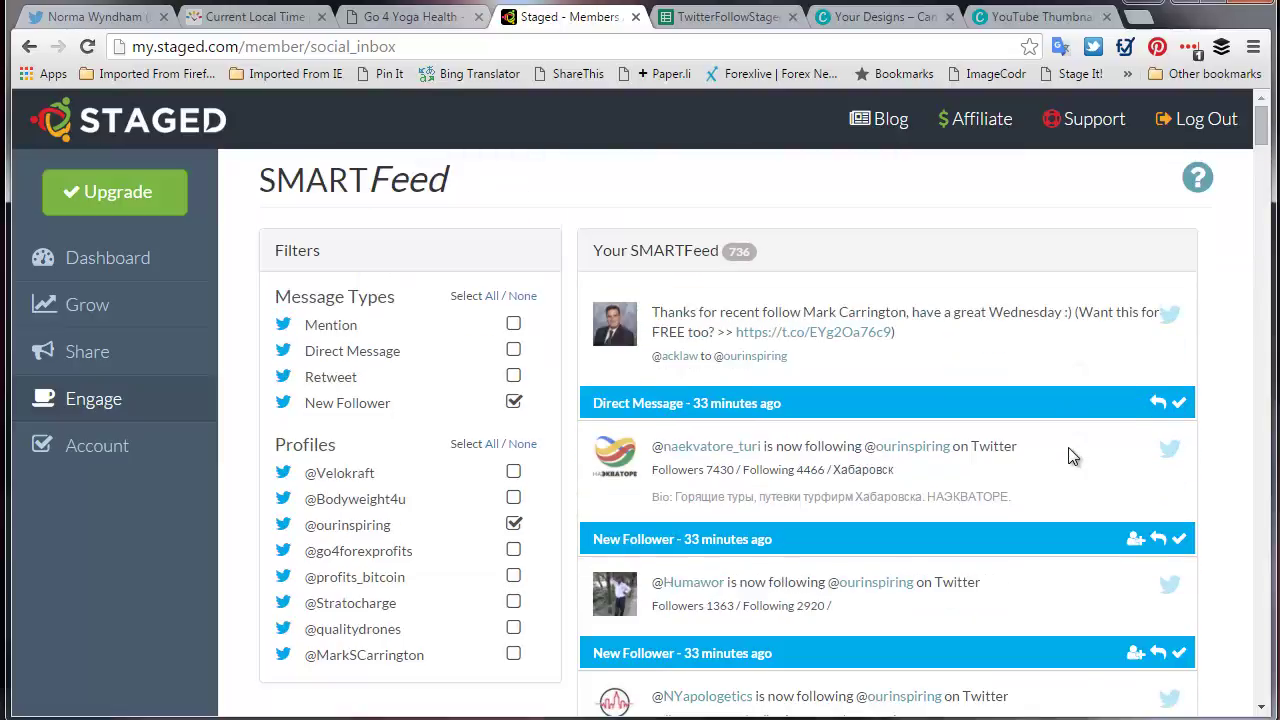
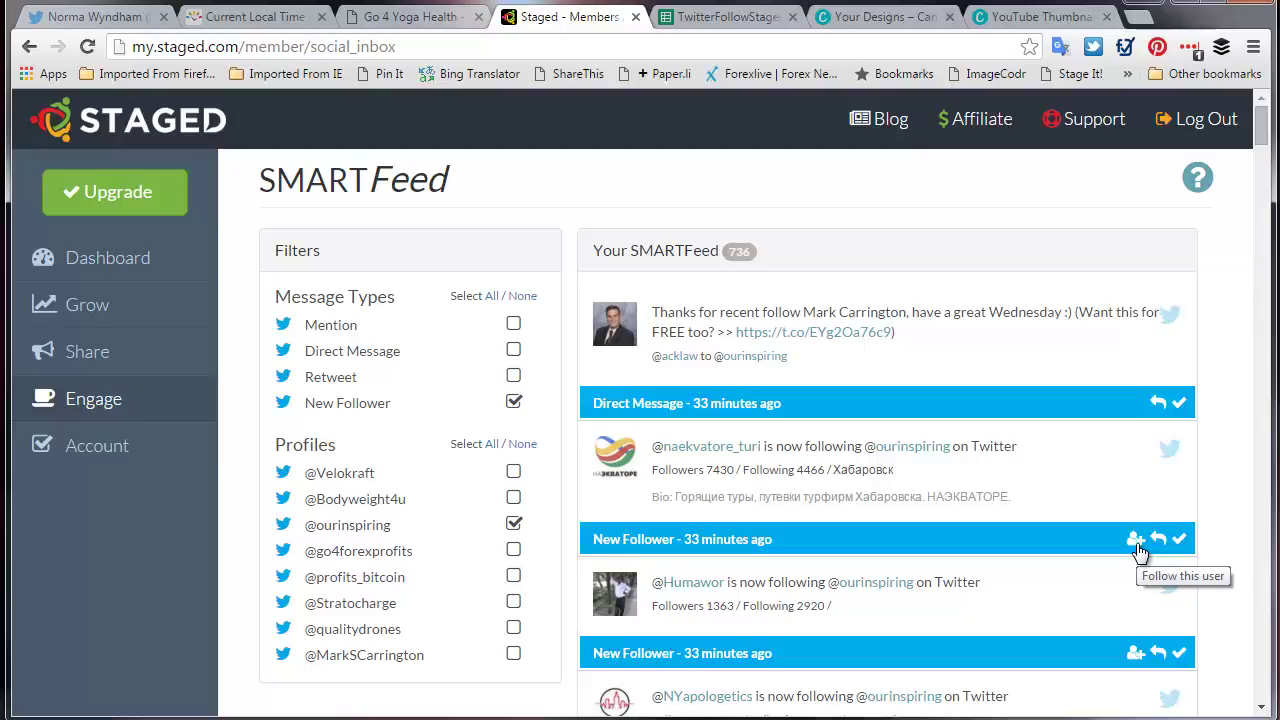
# Reply "Thanks for following back" to the newest direct message, copy the text for reuse, and send and complete the message.
pyautogui.click(1160, 402)
pyautogui.click(731, 484)
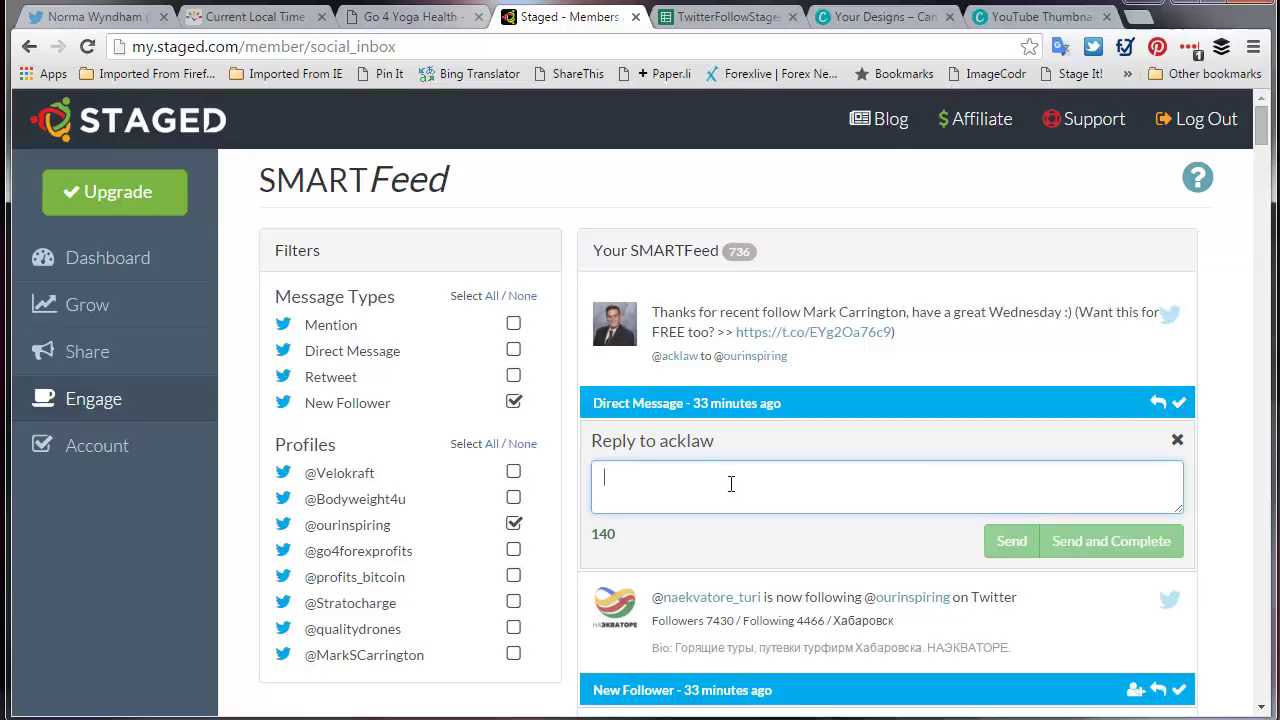
pyautogui.write('Thank')
pyautogui.write('s fo')
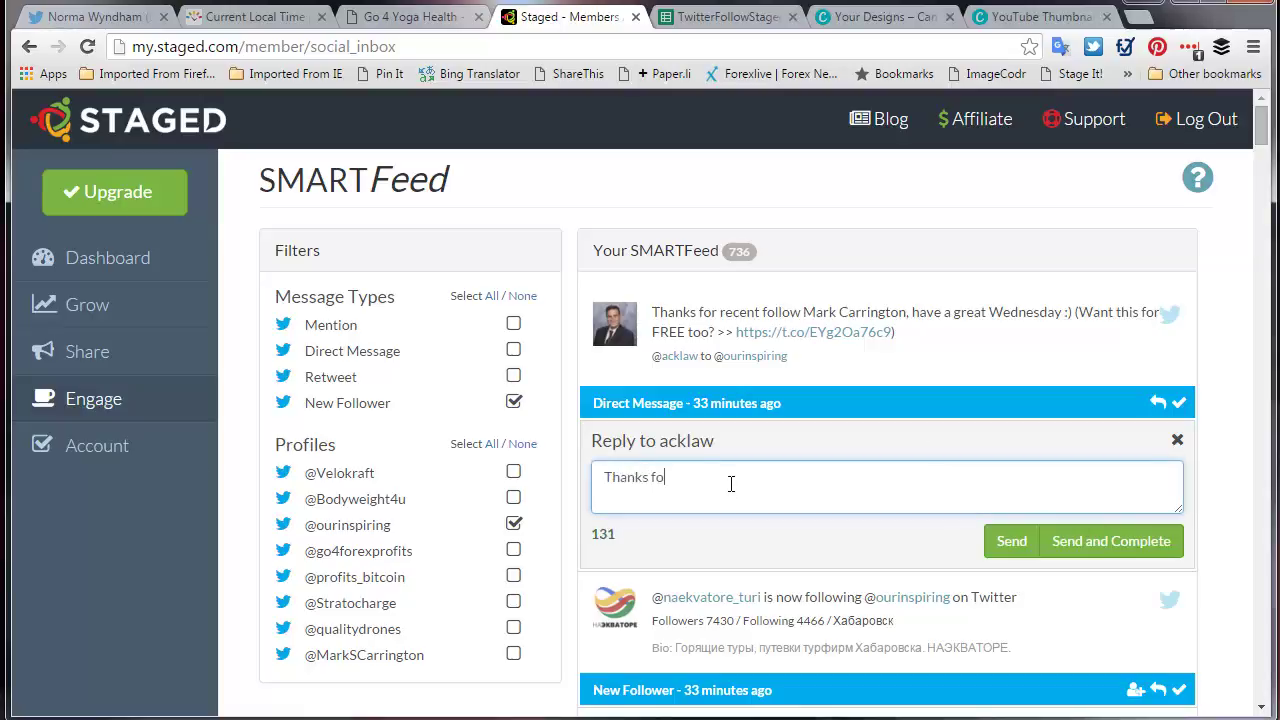
pyautogui.write('r following back')
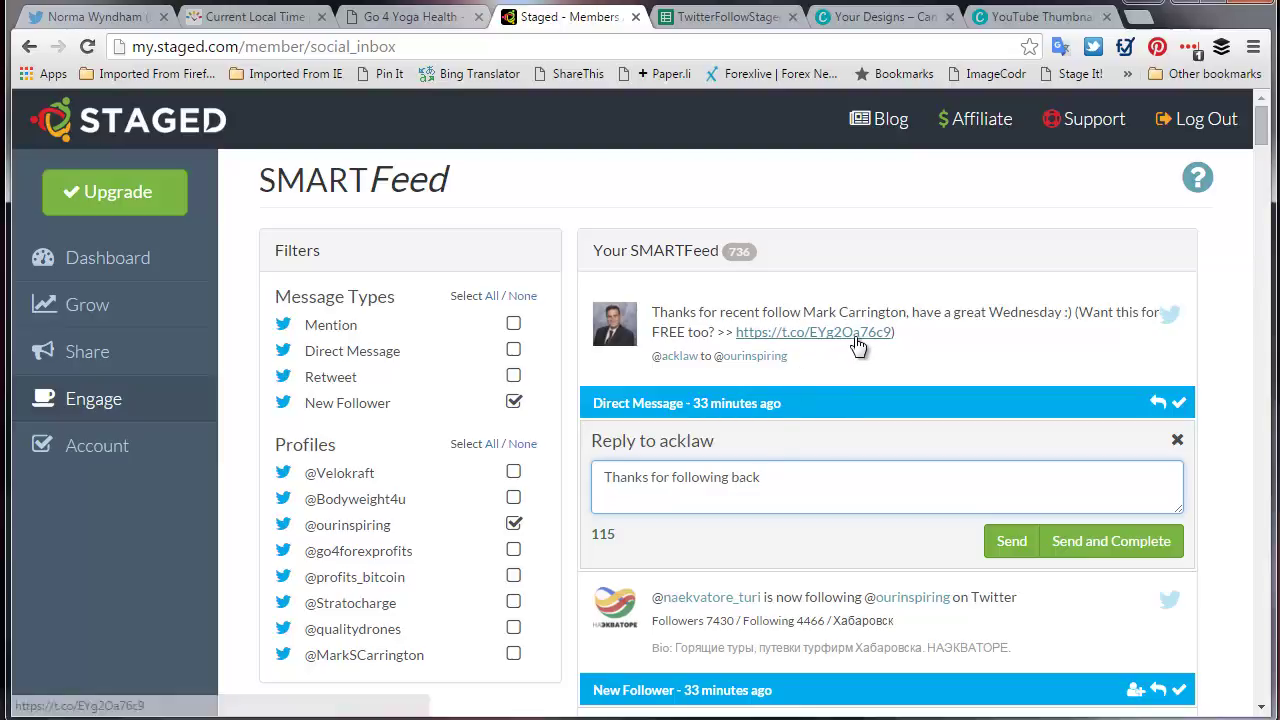
pyautogui.moveTo(791, 477); pyautogui.dragTo(594, 480)
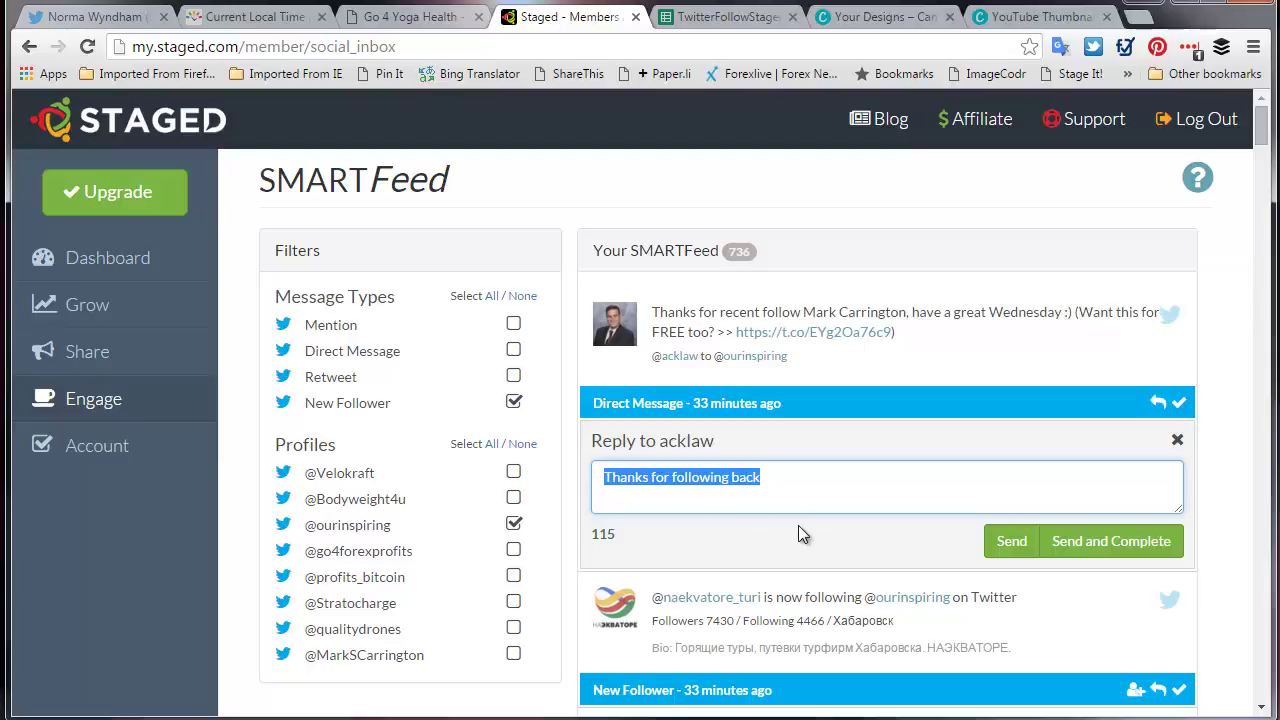
pyautogui.click(1113, 548)
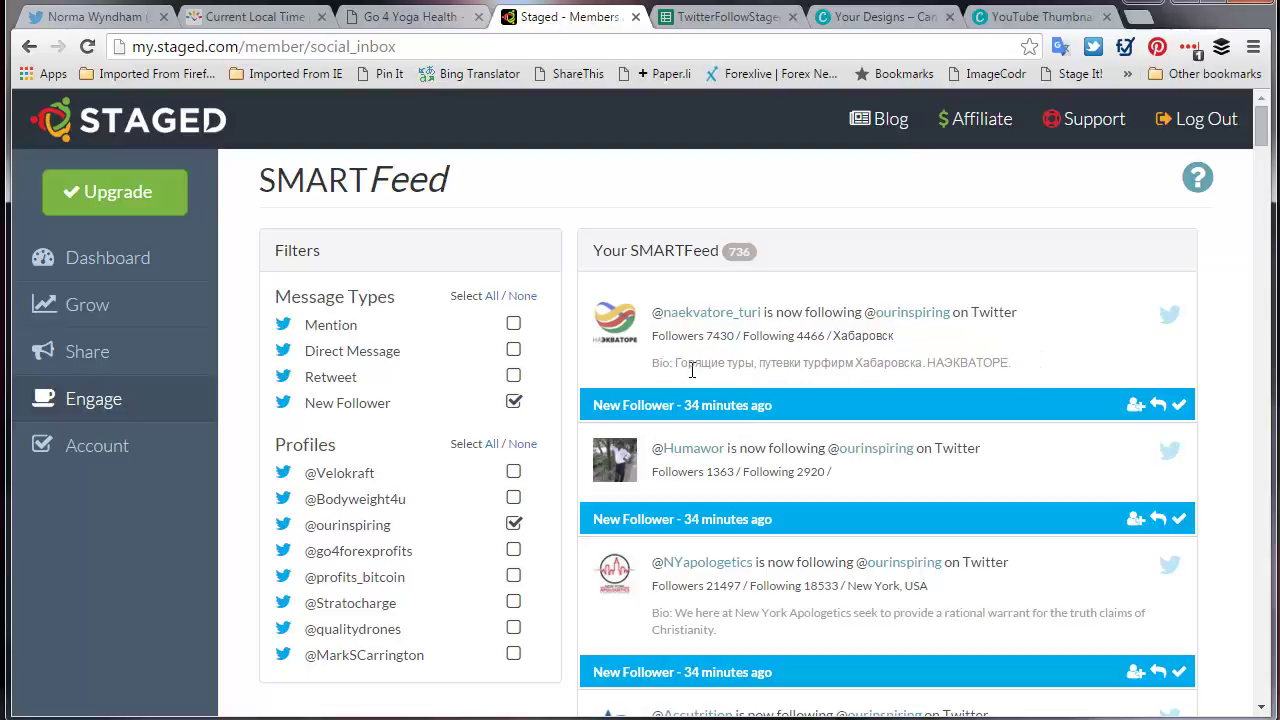
pyautogui.click(1178, 406)
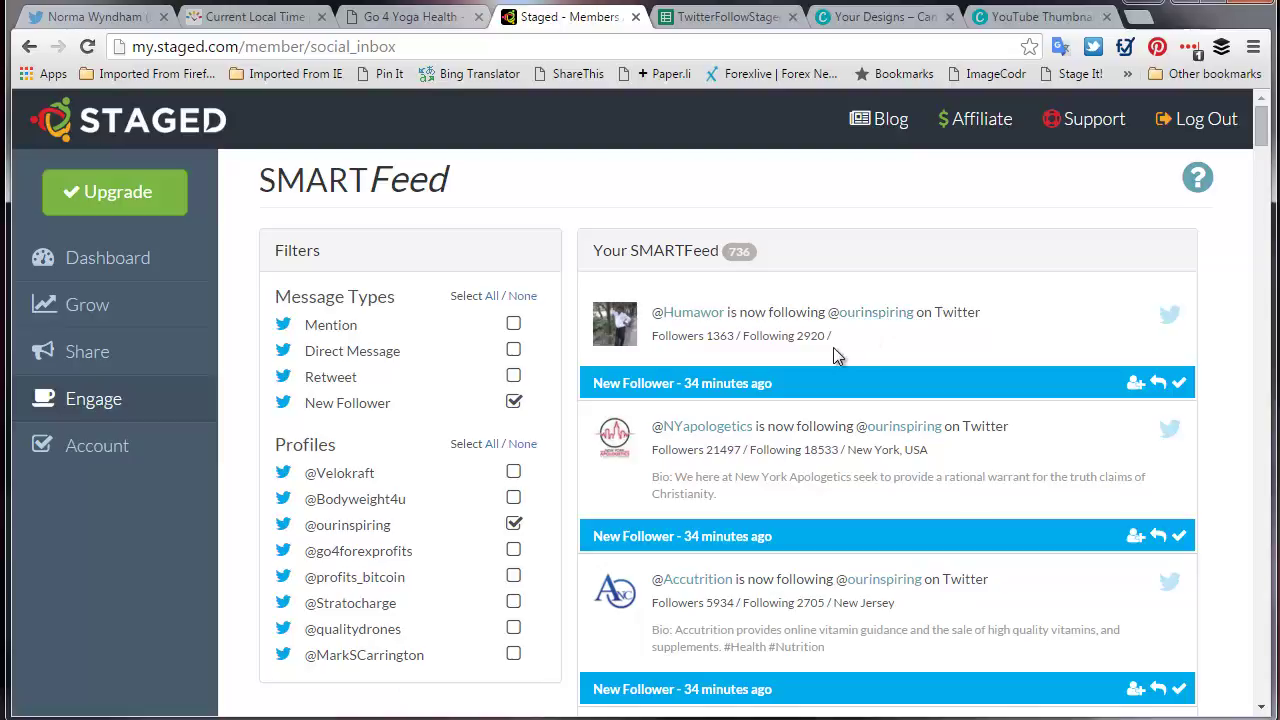
pyautogui.click(1179, 385)
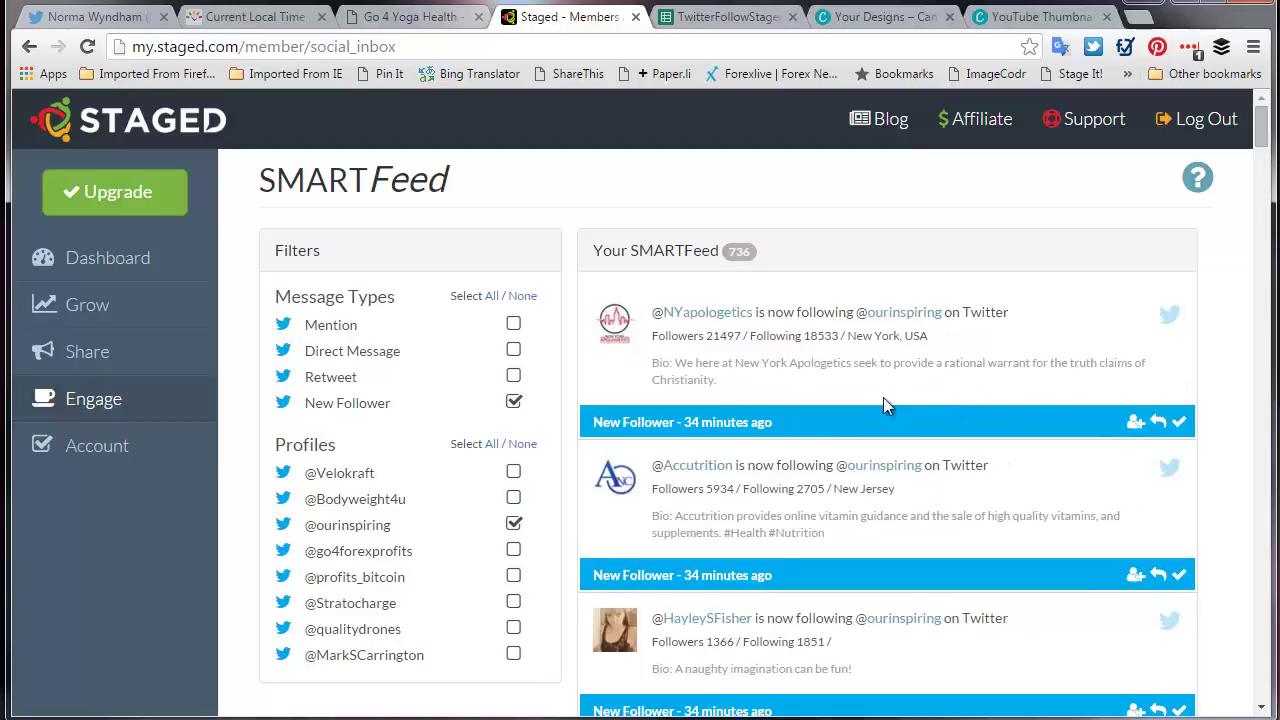
pyautogui.click(1135, 423)
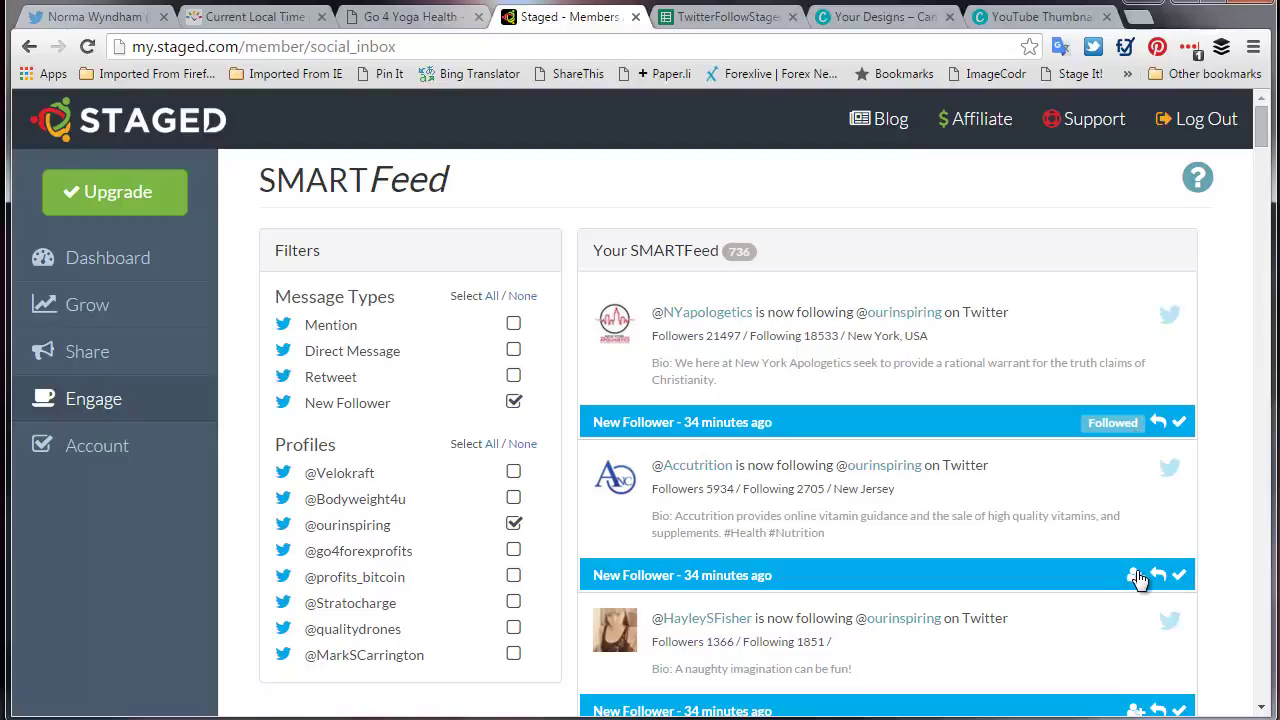
pyautogui.click(1177, 423)
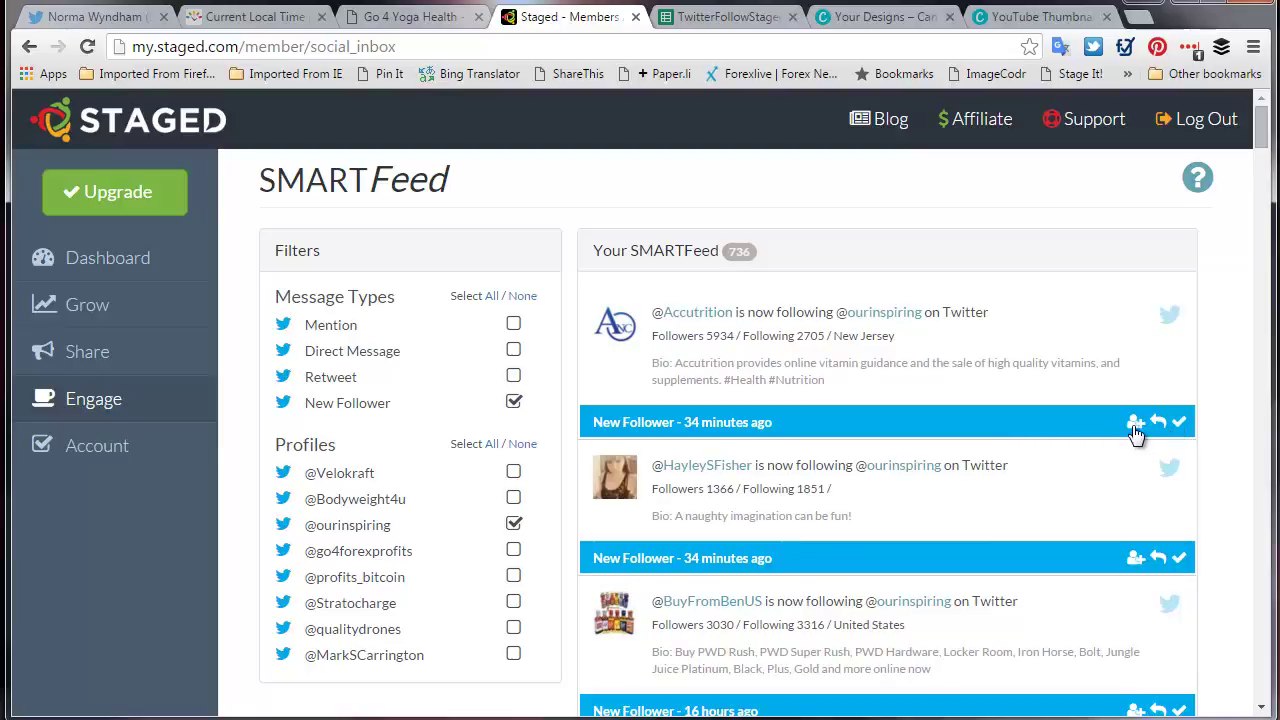
pyautogui.click(1130, 423)
pyautogui.click(1175, 425)
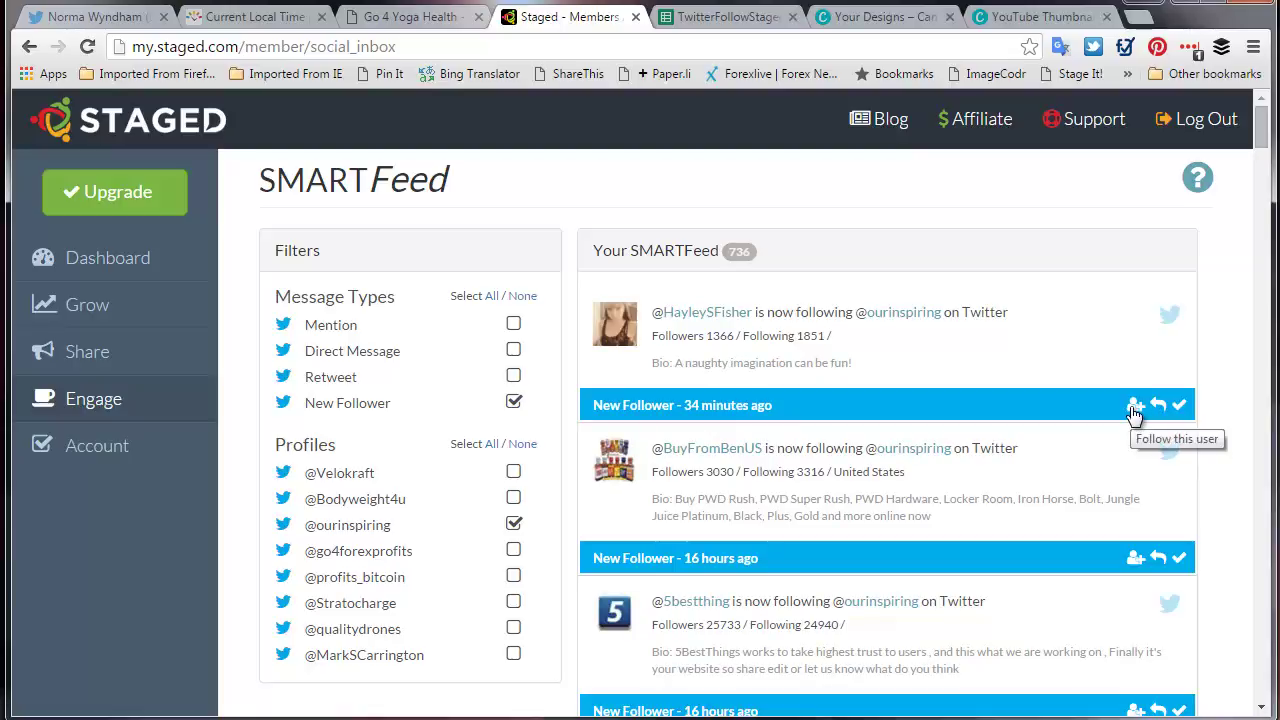
# Check the Twitter profile of the follower with the "A naughty imagination can be fun!" bio, and follow back and complete that entry.
pyautogui.click(723, 314)
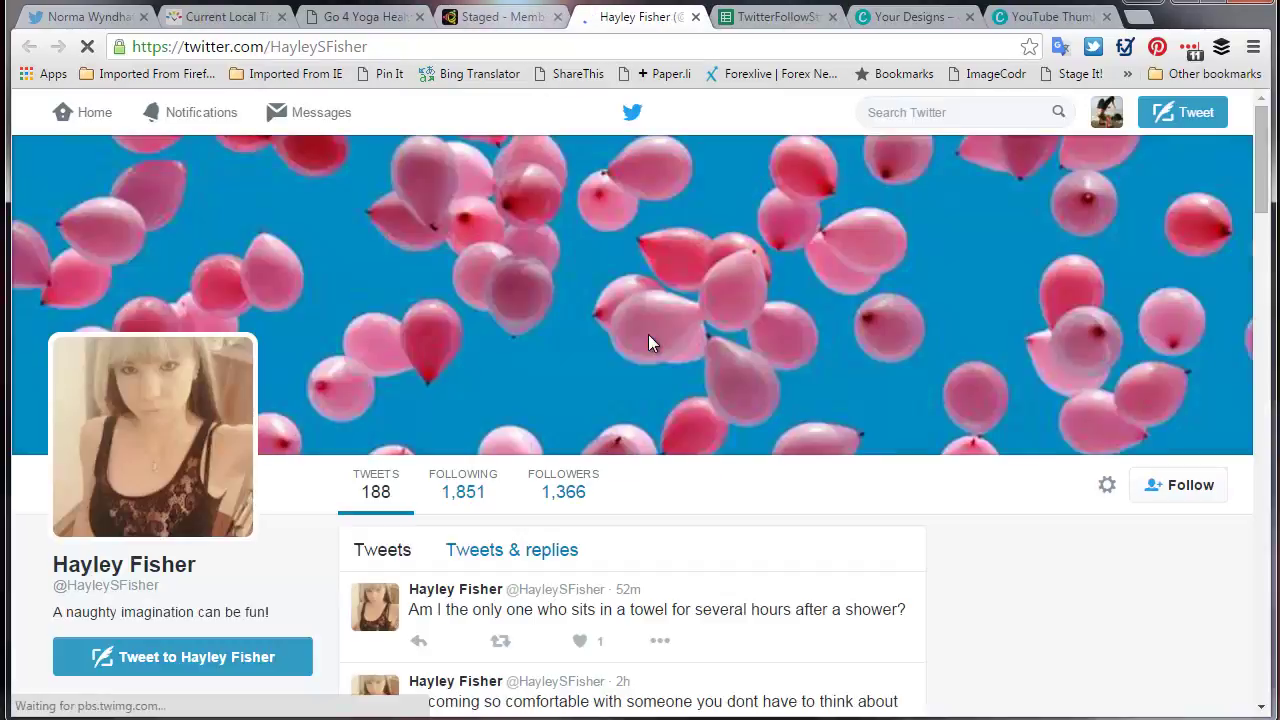
pyautogui.scroll(-3, 648, 334)
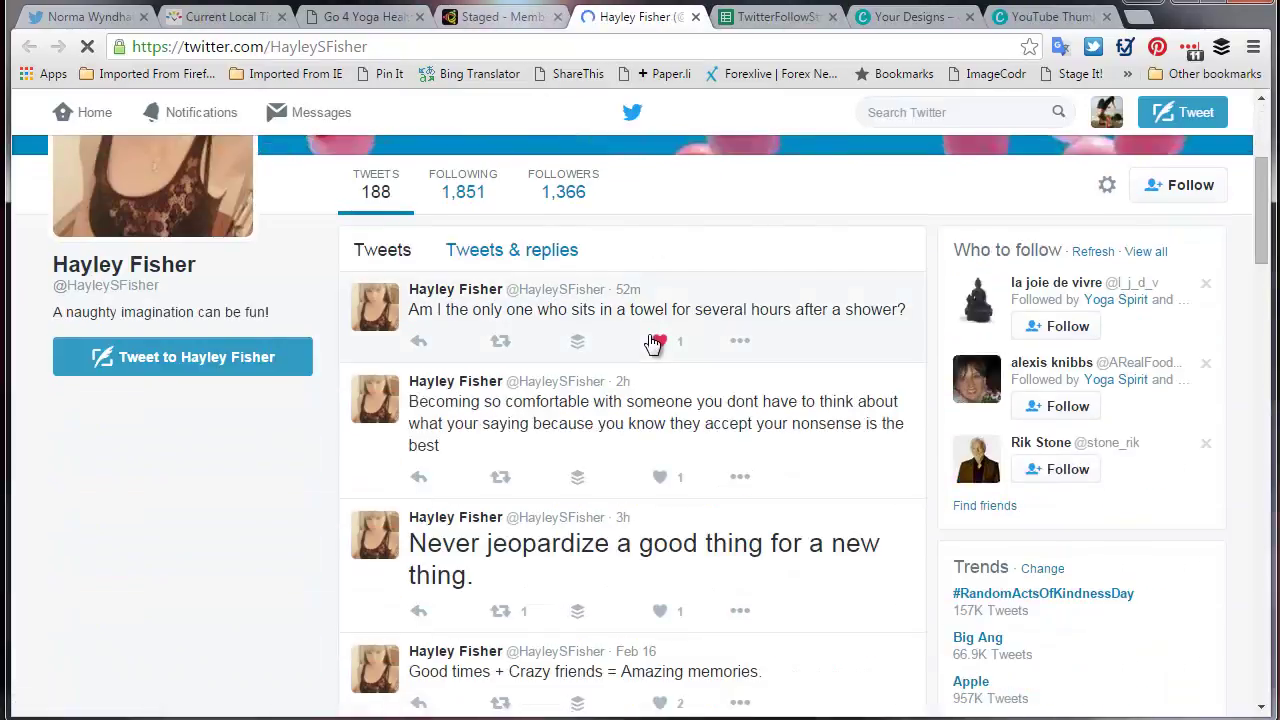
pyautogui.scroll(3, 652, 343)
pyautogui.scroll(-2, 636, 514)
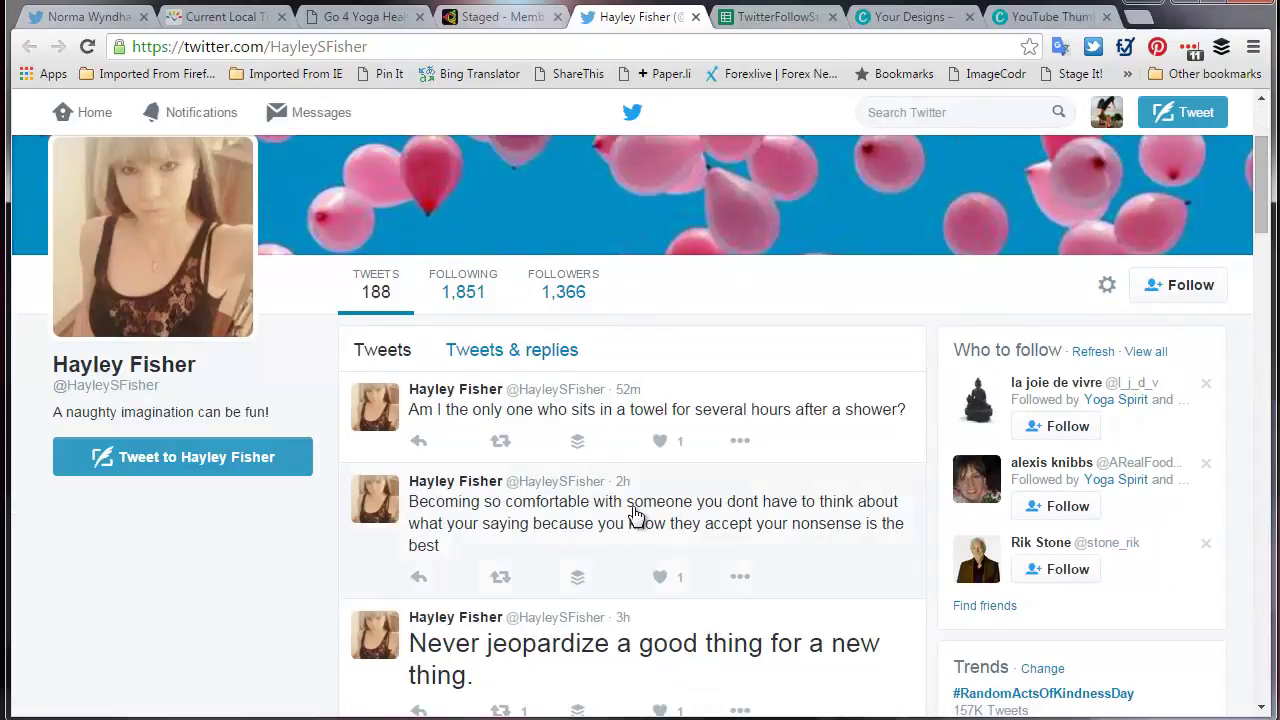
pyautogui.scroll(2, 636, 514)
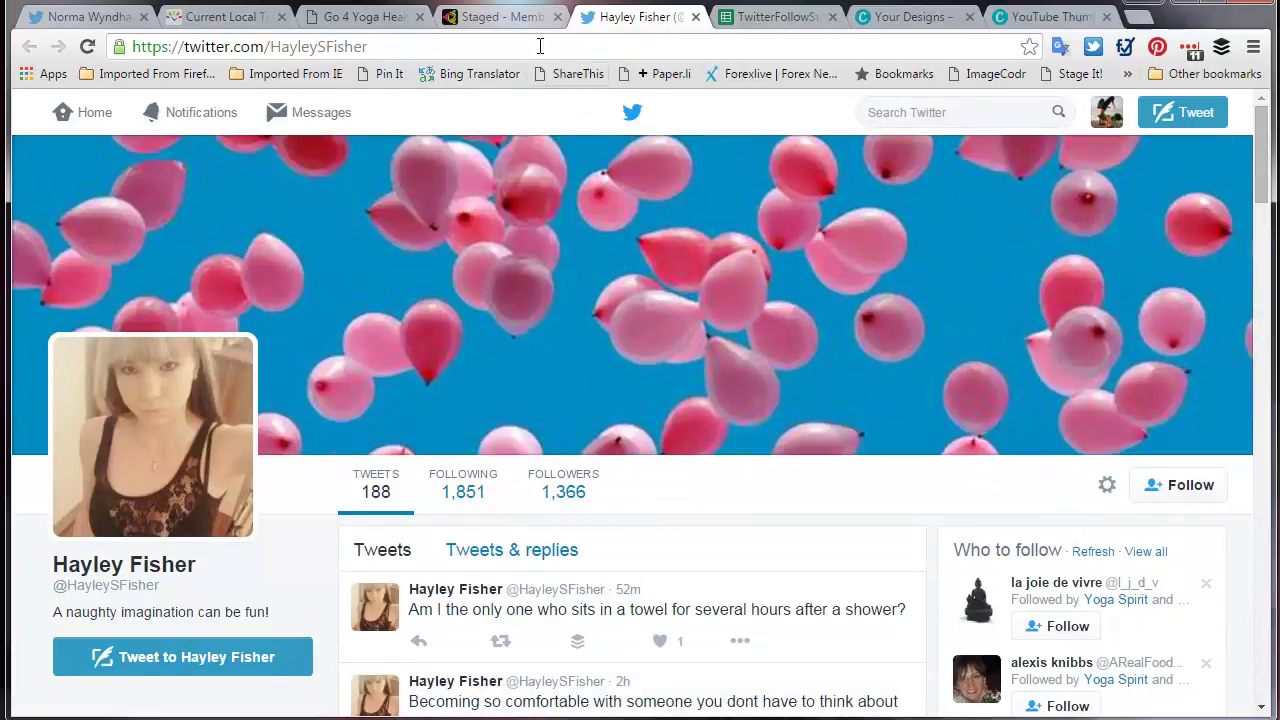
pyautogui.click(512, 17)
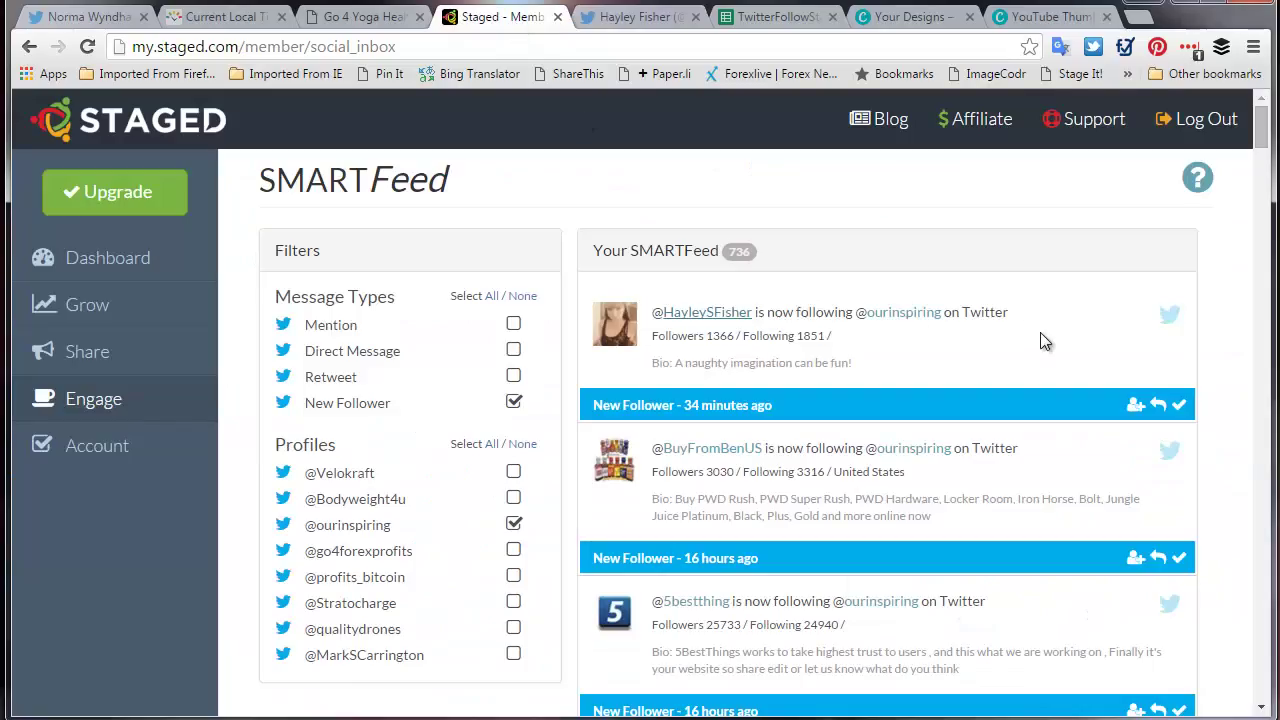
pyautogui.click(1136, 405)
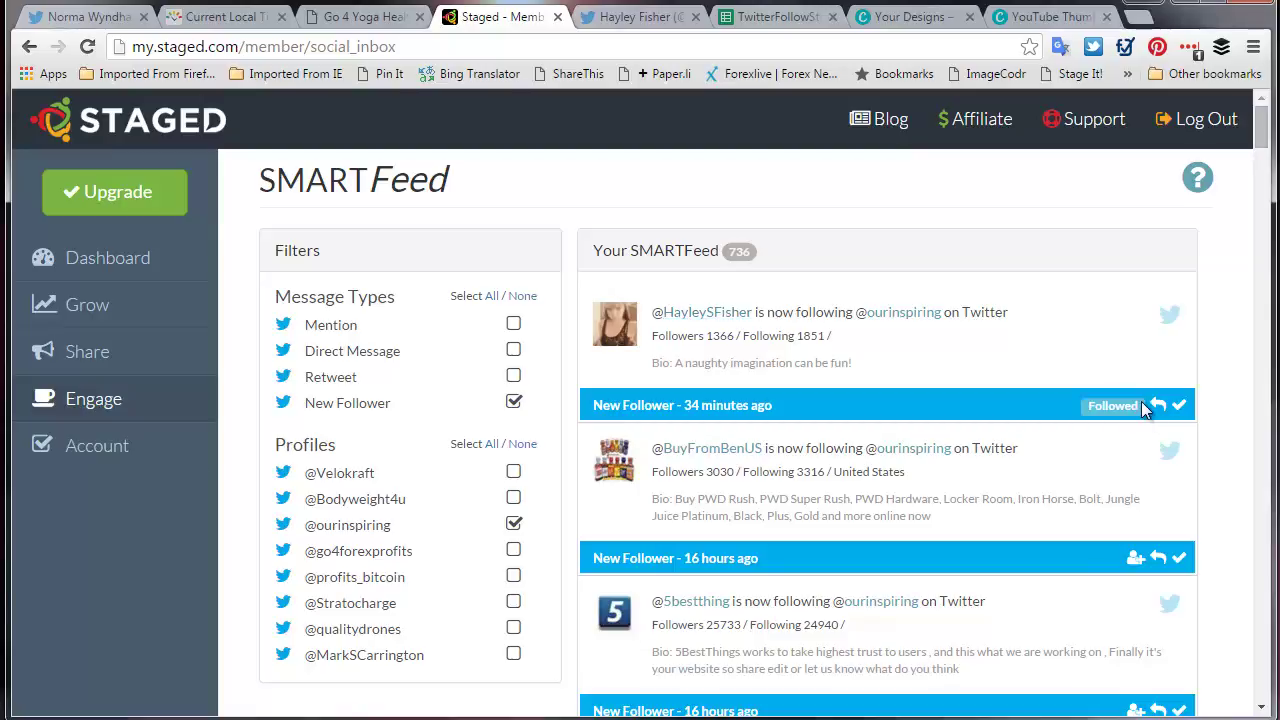
pyautogui.click(1179, 406)
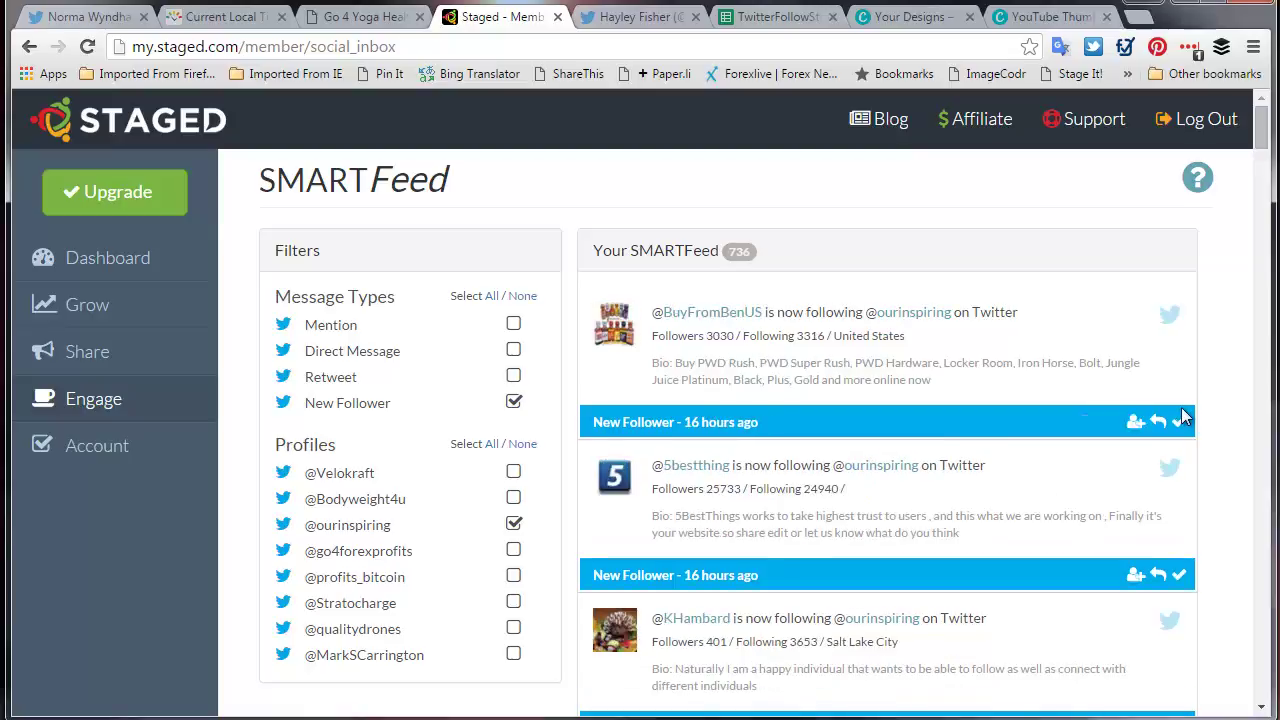
pyautogui.click(1130, 422)
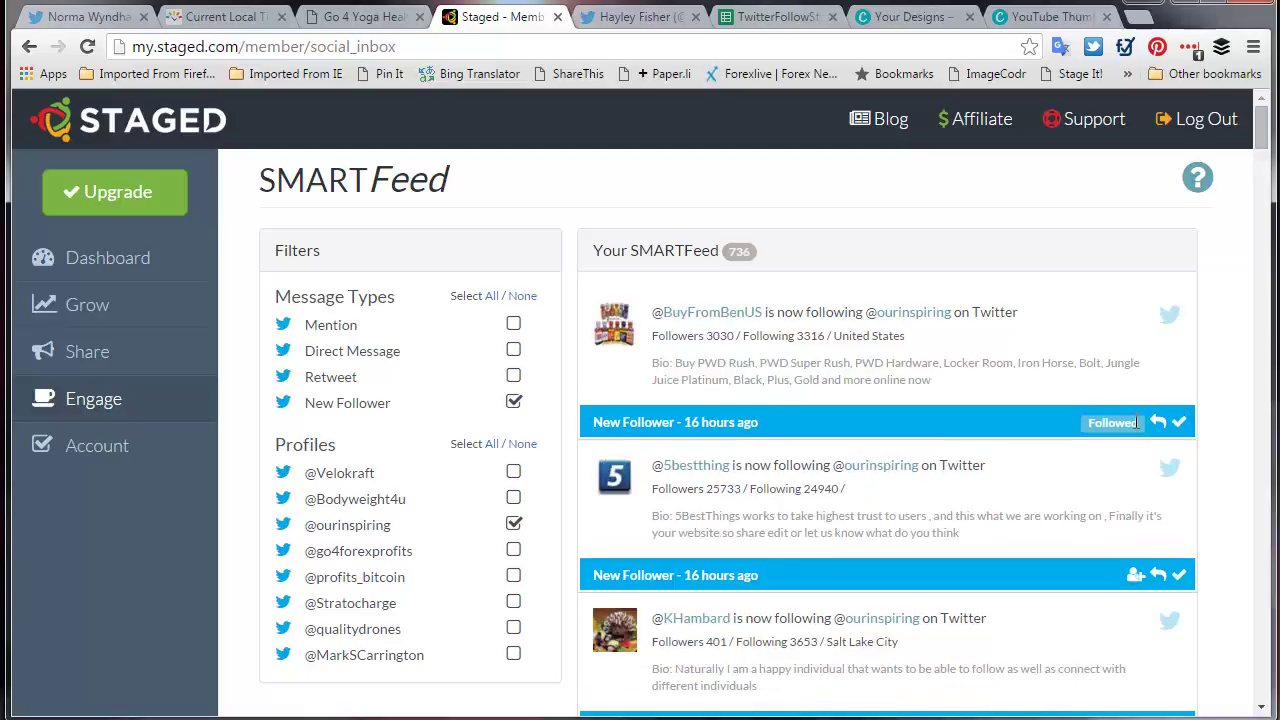
pyautogui.click(1180, 423)
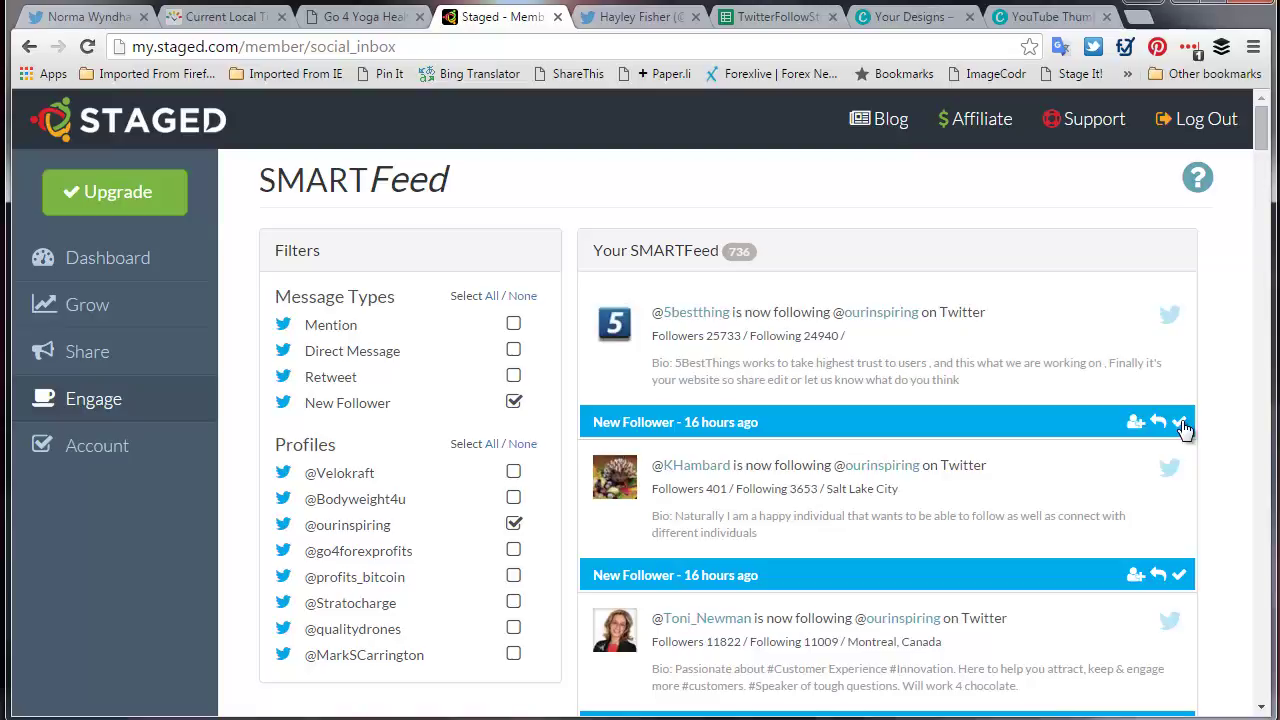
pyautogui.click(1135, 422)
pyautogui.click(1180, 422)
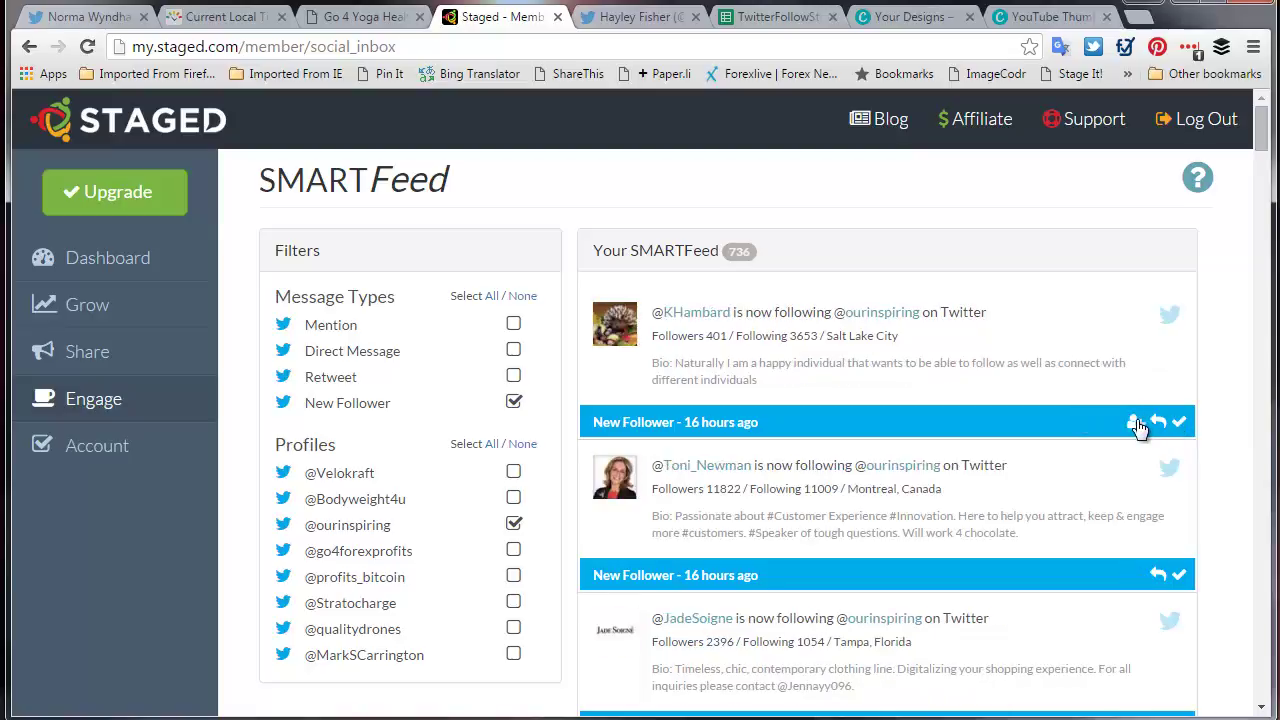
pyautogui.click(1136, 421)
pyautogui.click(1180, 424)
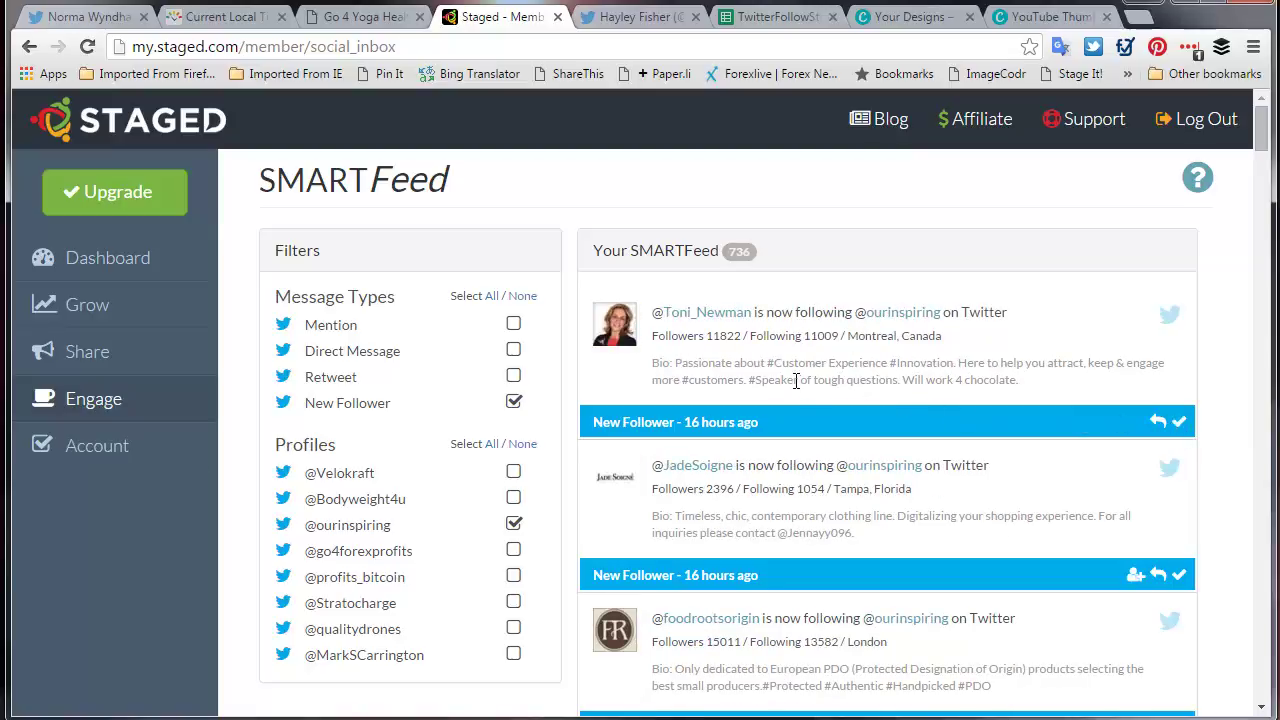
# Reply "Thanks for following back" to the customer-experience speaker from Montreal, and send and complete the entry.
pyautogui.click(1157, 422)
pyautogui.click(740, 494)
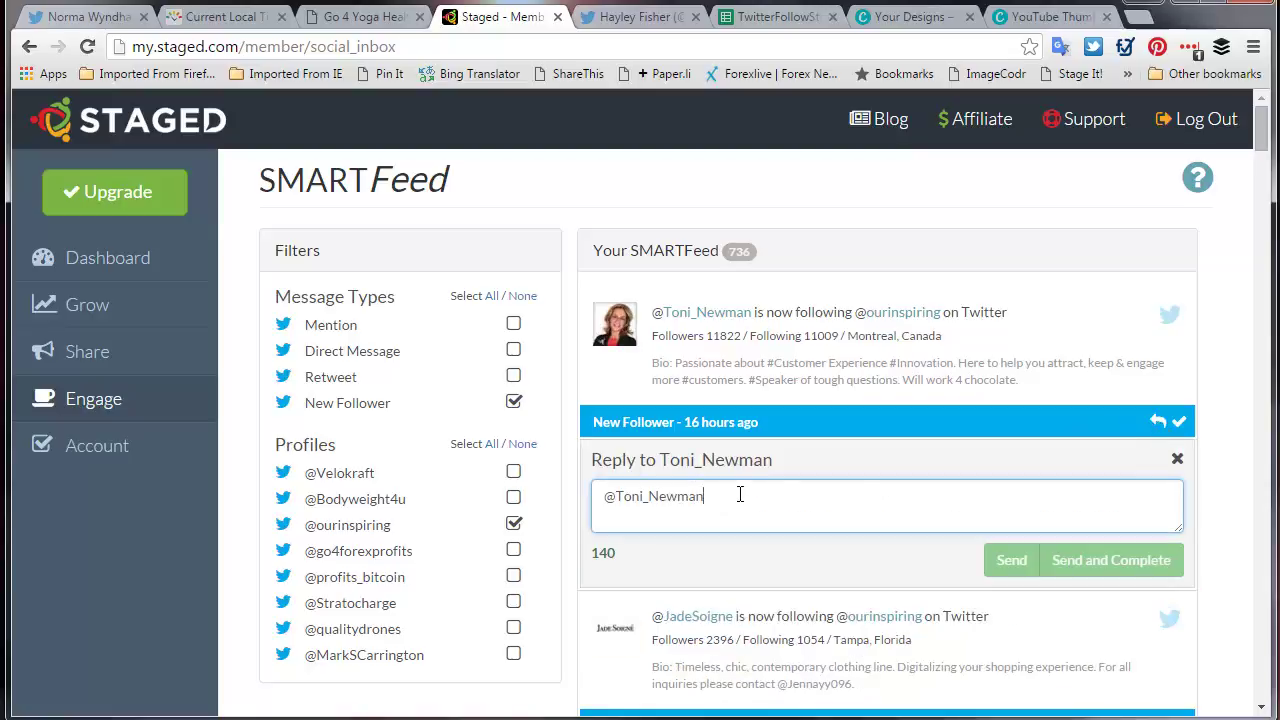
pyautogui.write('Thanks for following back')
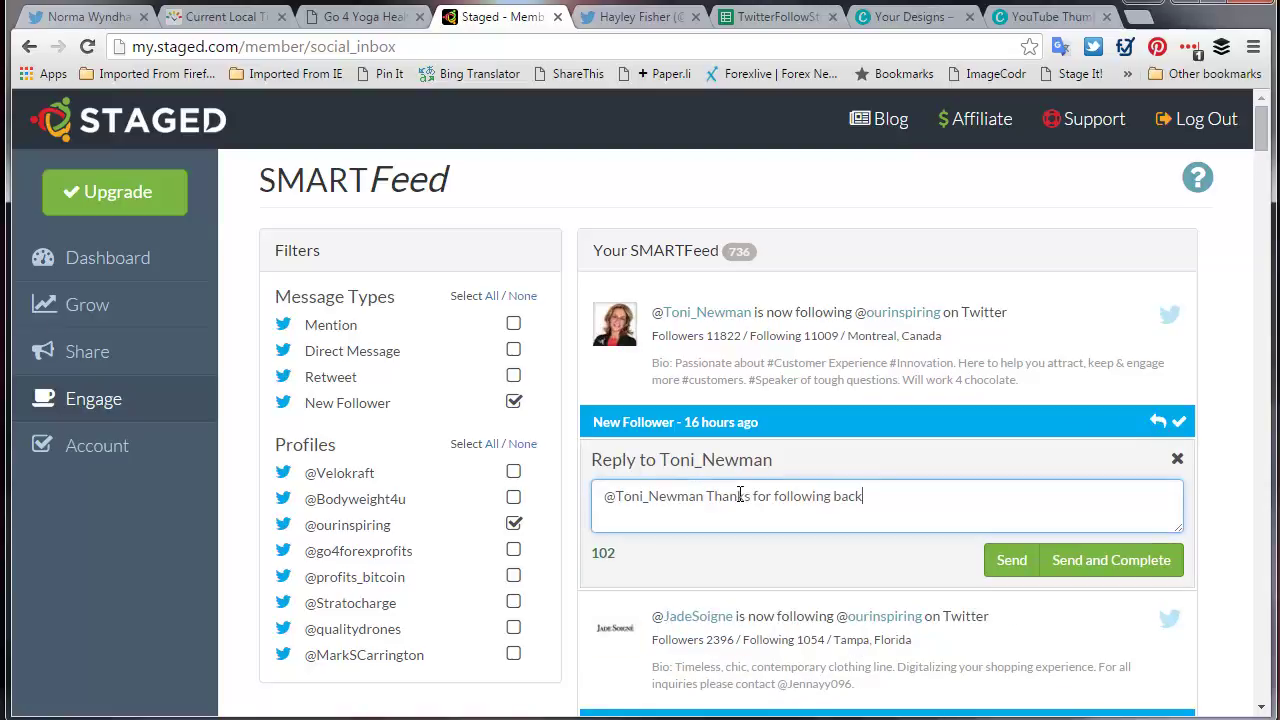
pyautogui.click(1090, 560)
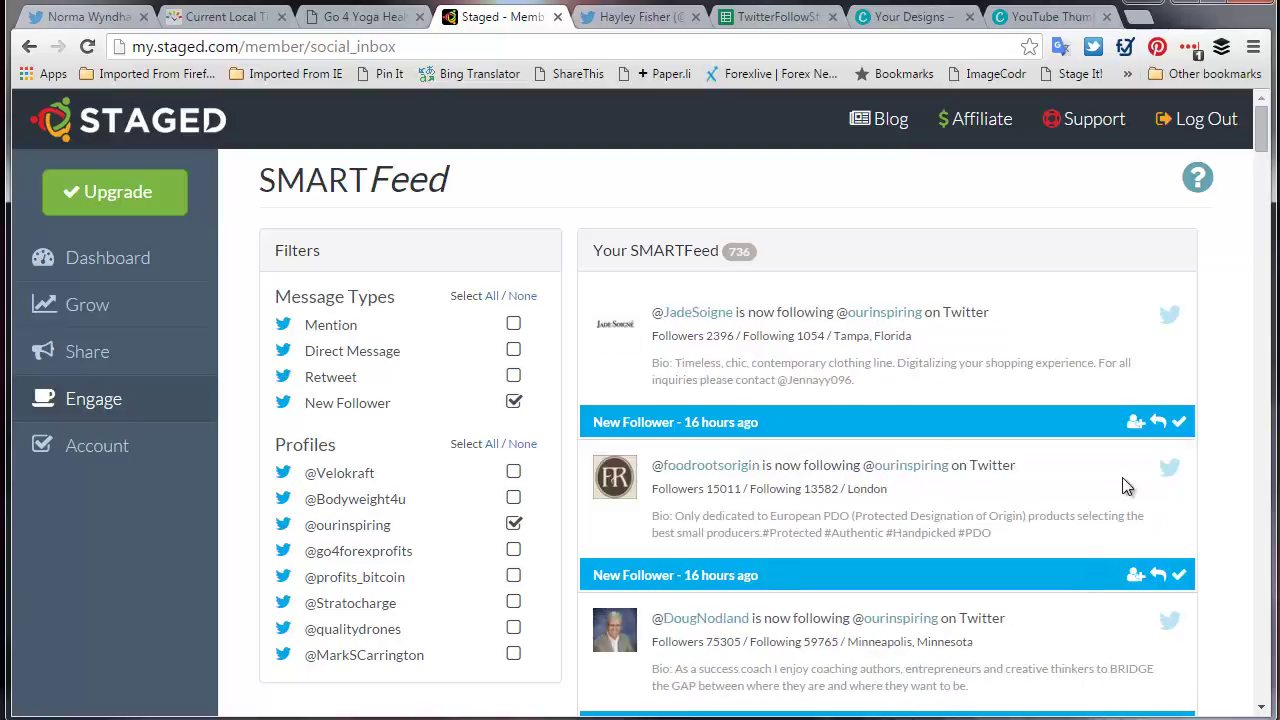
pyautogui.click(1138, 427)
pyautogui.click(1177, 425)
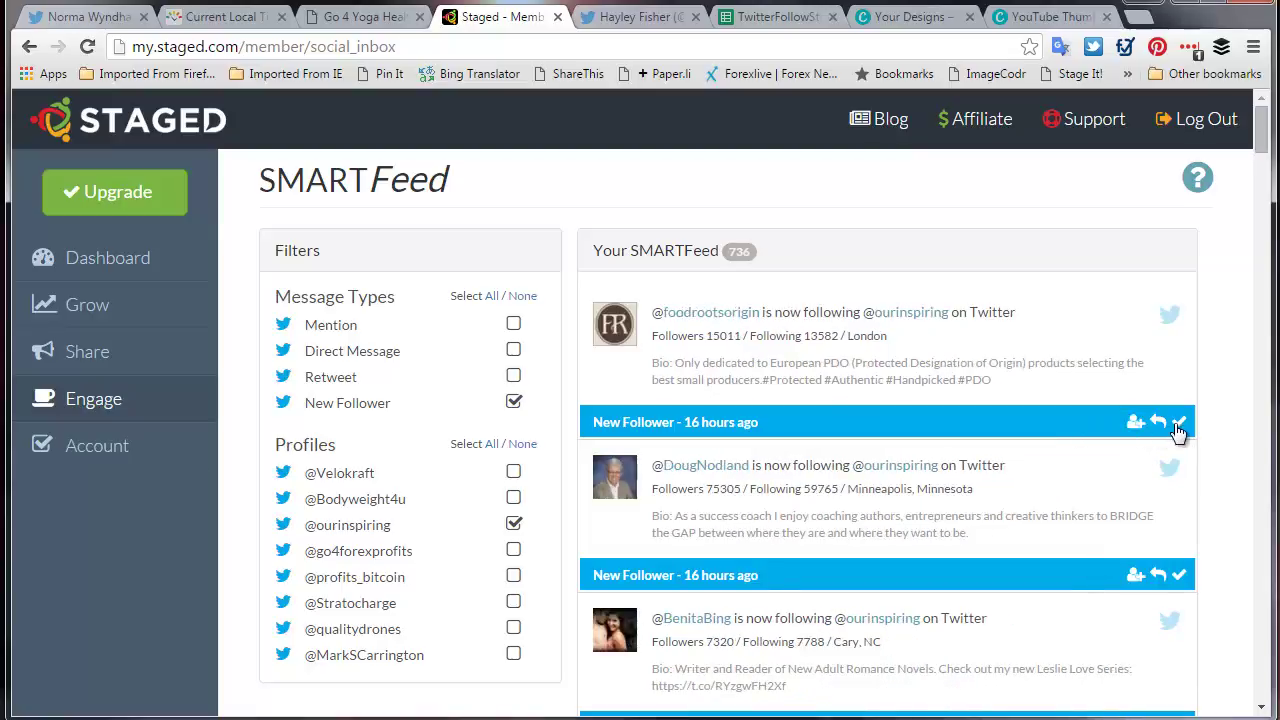
pyautogui.click(1136, 425)
pyautogui.click(1177, 425)
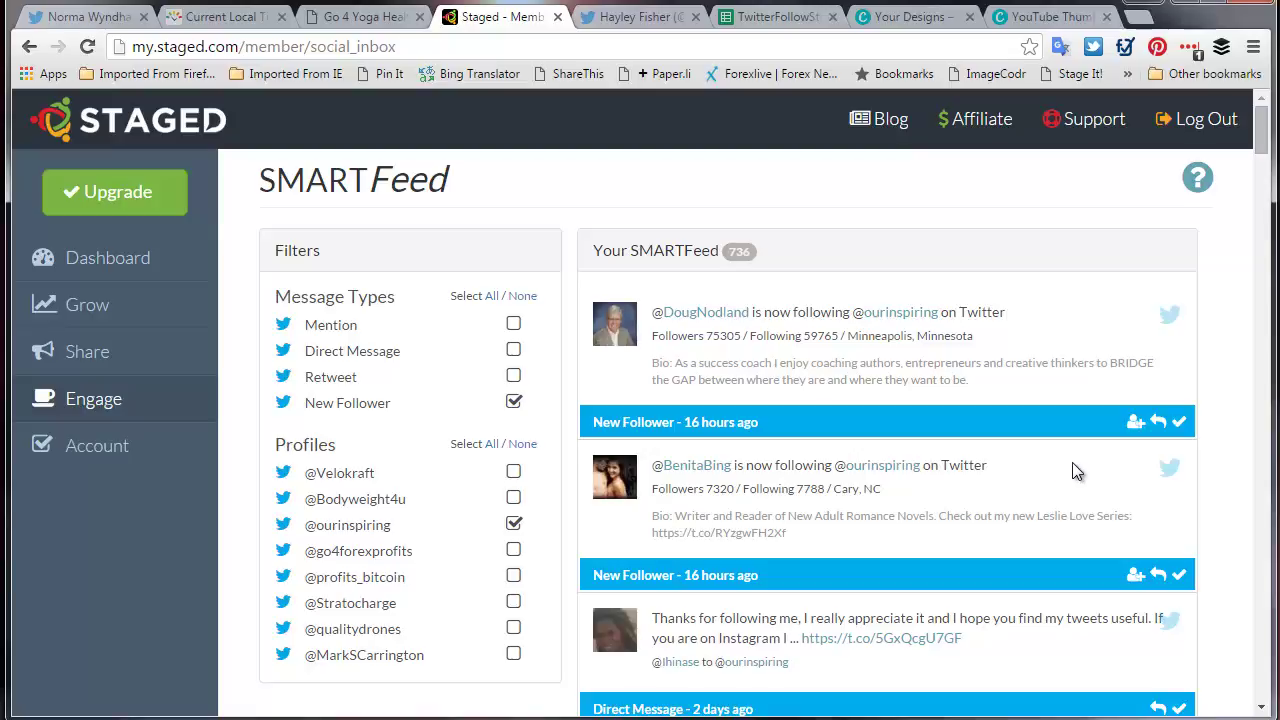
pyautogui.click(514, 402)
pyautogui.click(513, 325)
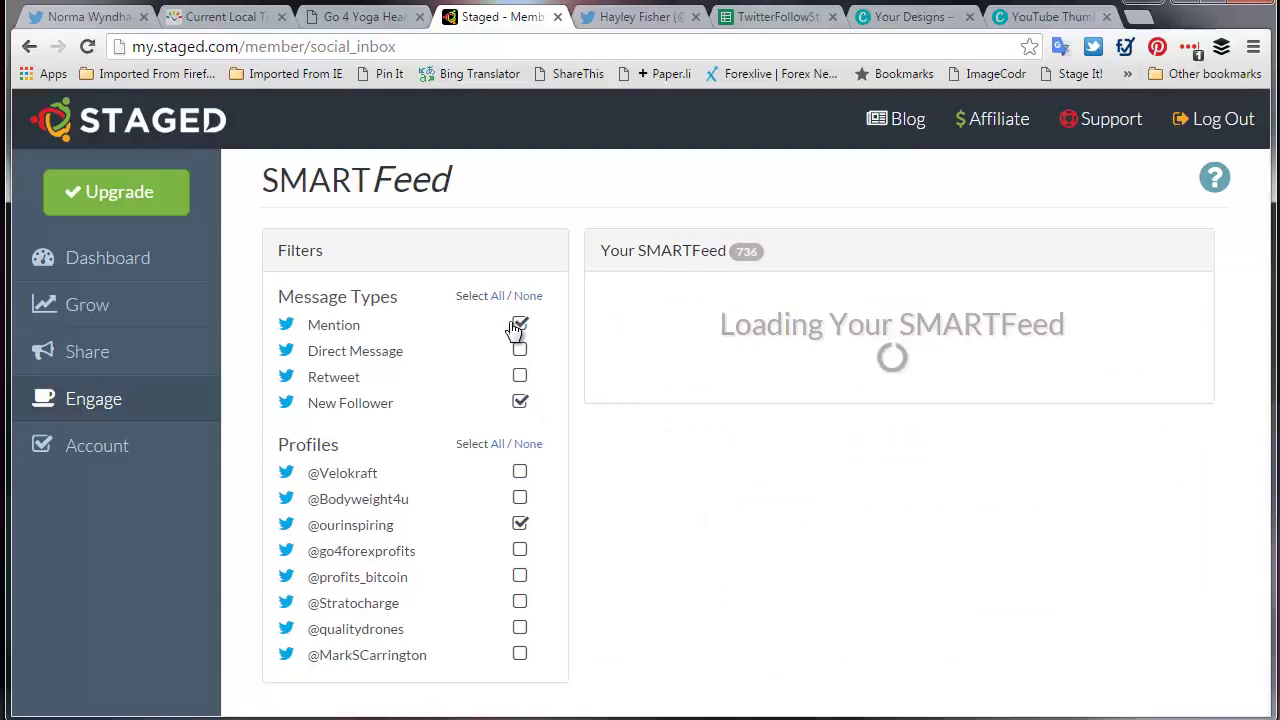
pyautogui.click(520, 402)
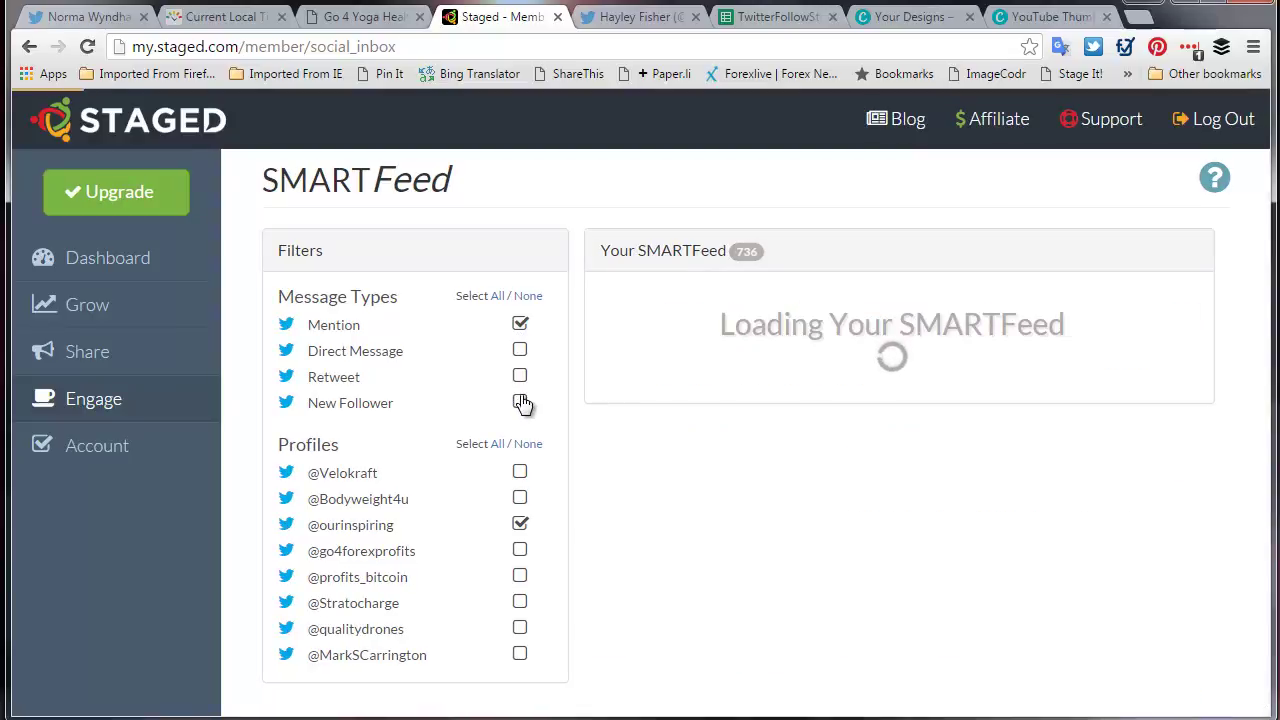
pyautogui.click(520, 326)
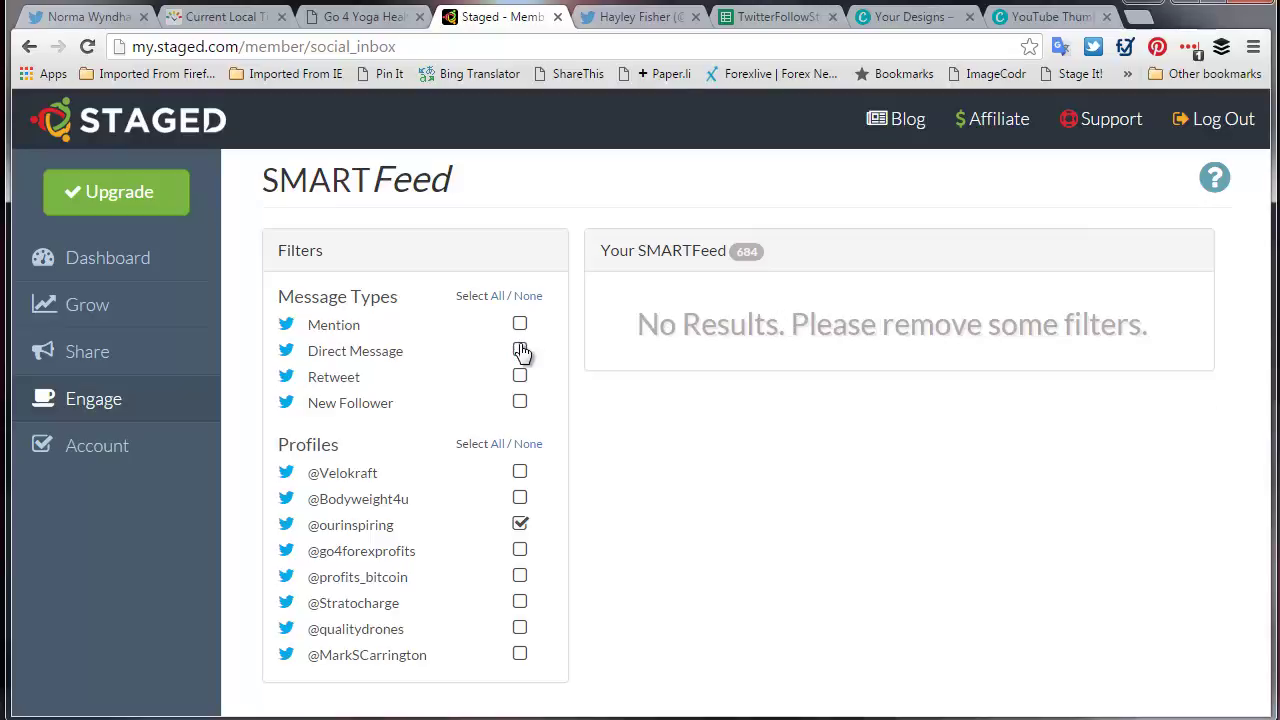
pyautogui.click(520, 349)
pyautogui.click(520, 326)
pyautogui.click(520, 349)
pyautogui.click(520, 324)
pyautogui.click(521, 376)
pyautogui.click(520, 498)
pyautogui.click(520, 523)
pyautogui.click(520, 377)
pyautogui.click(520, 323)
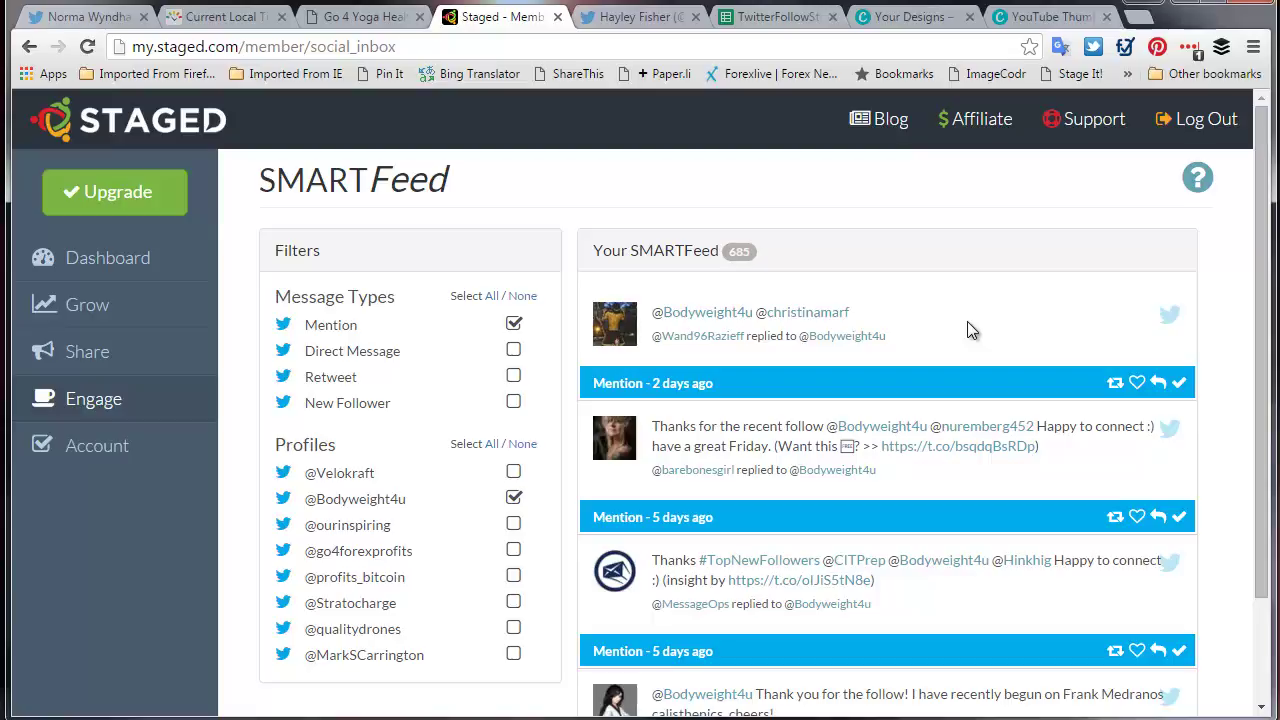
pyautogui.scroll(-1, 967, 321)
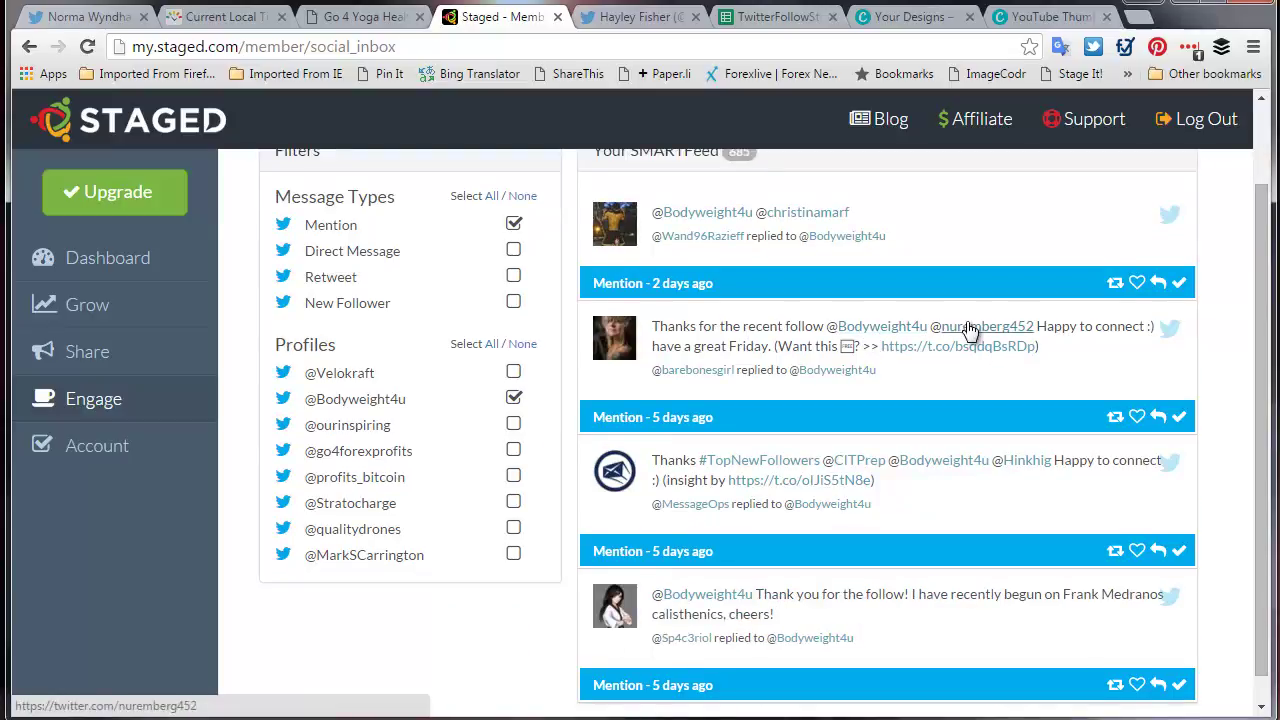
pyautogui.scroll(1, 980, 329)
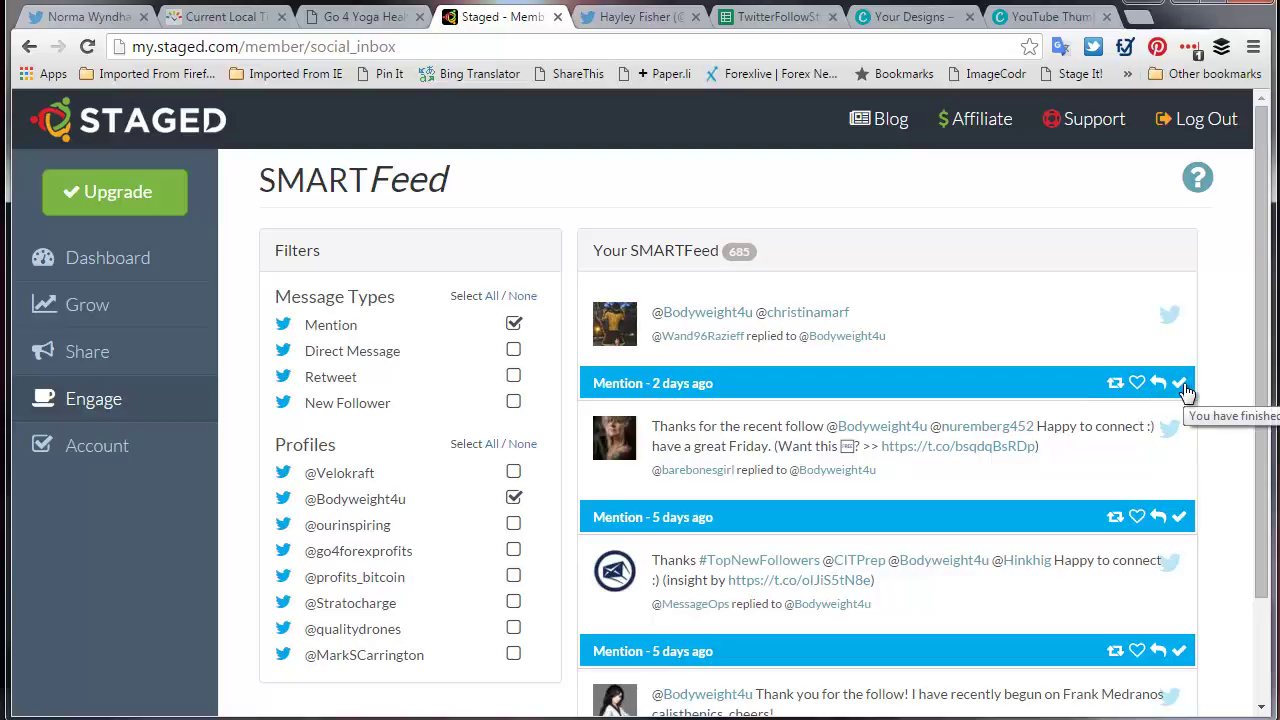
pyautogui.scroll(-1, 1183, 389)
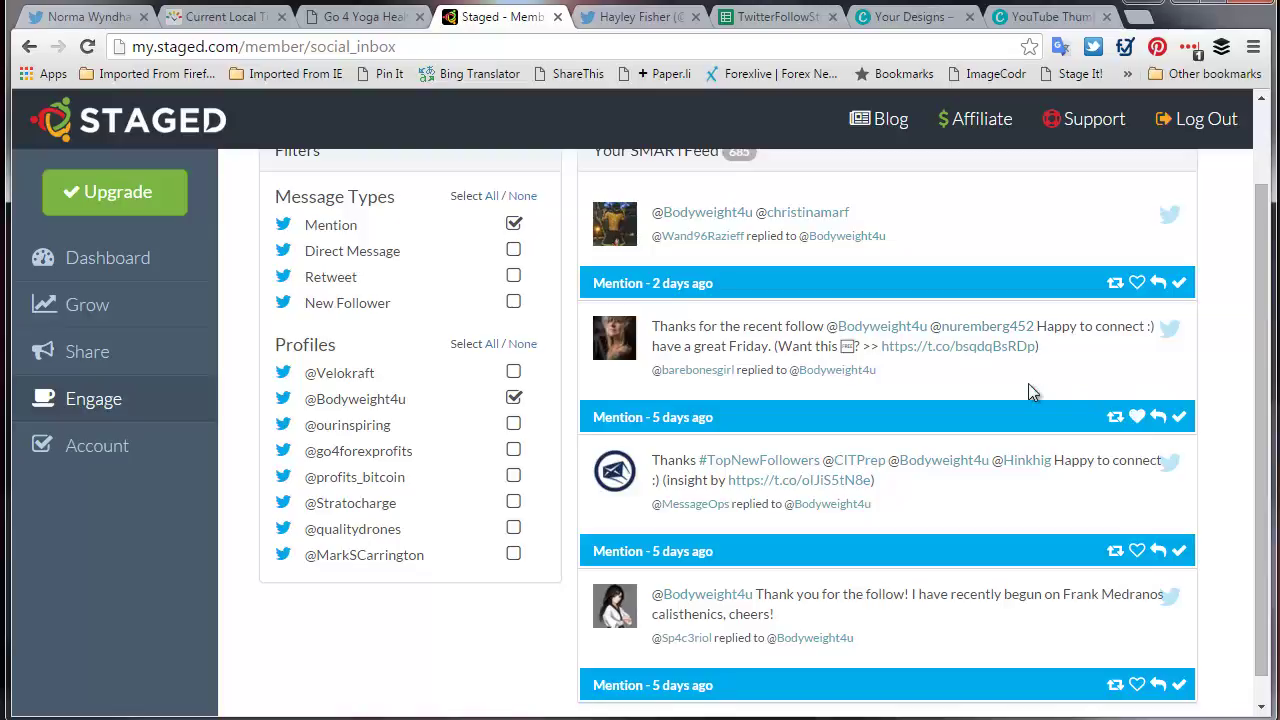
pyautogui.click(1178, 417)
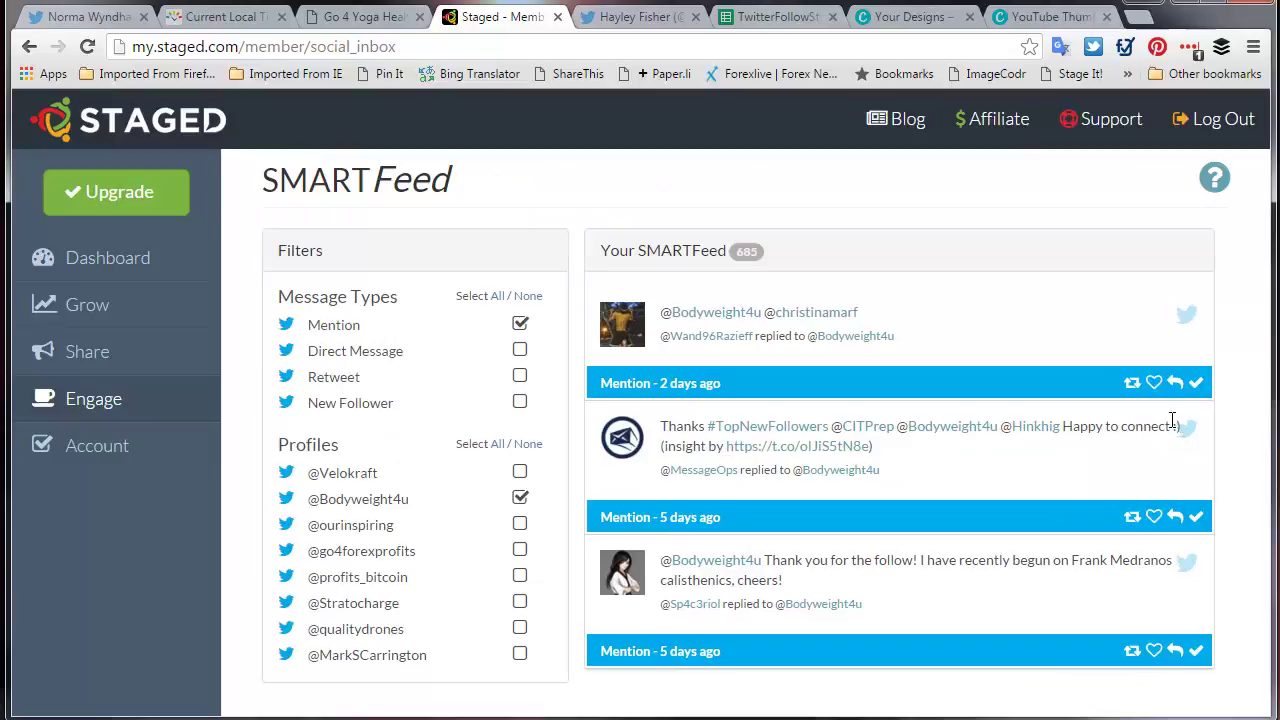
pyautogui.click(1154, 514)
pyautogui.click(1197, 518)
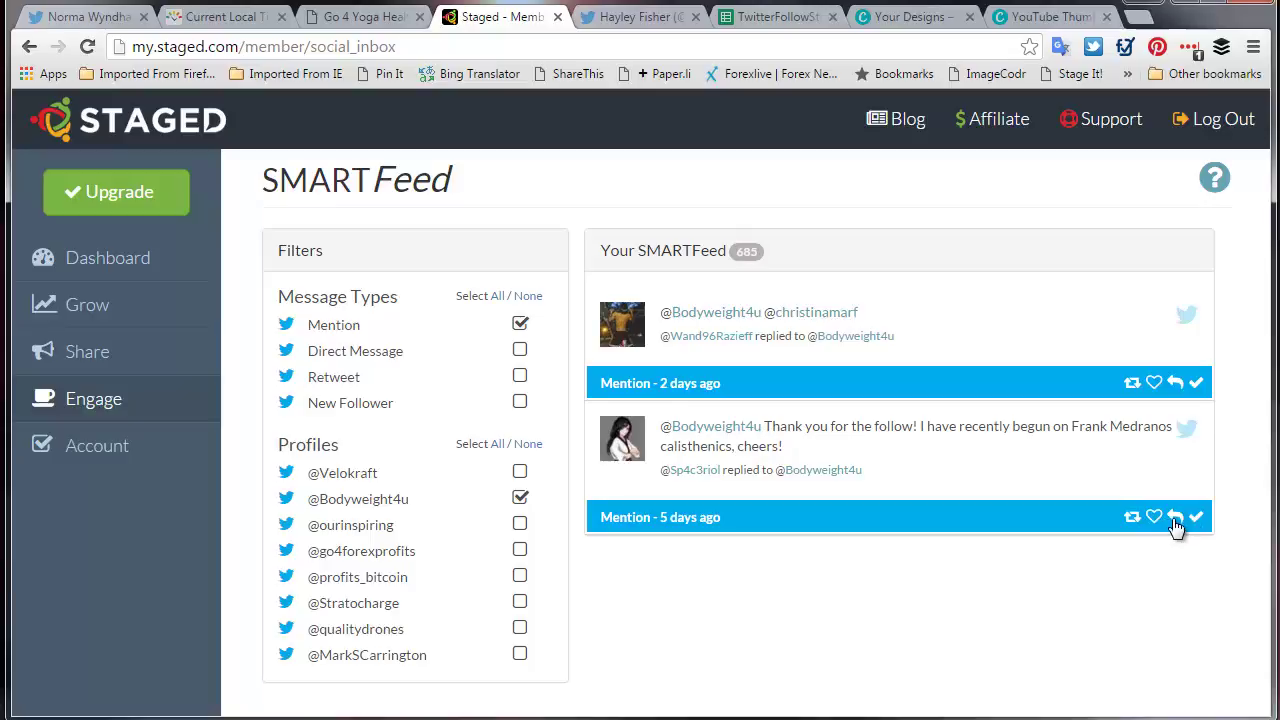
pyautogui.click(1174, 518)
pyautogui.click(830, 597)
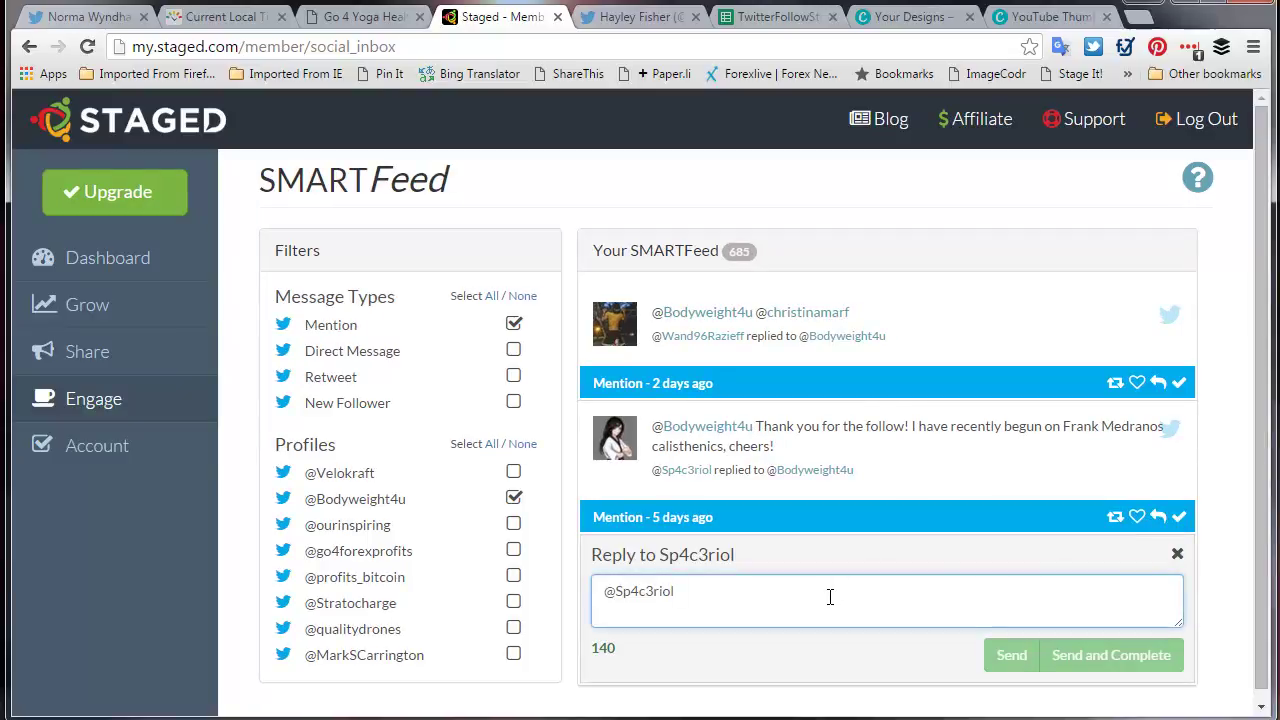
pyautogui.write('Good ')
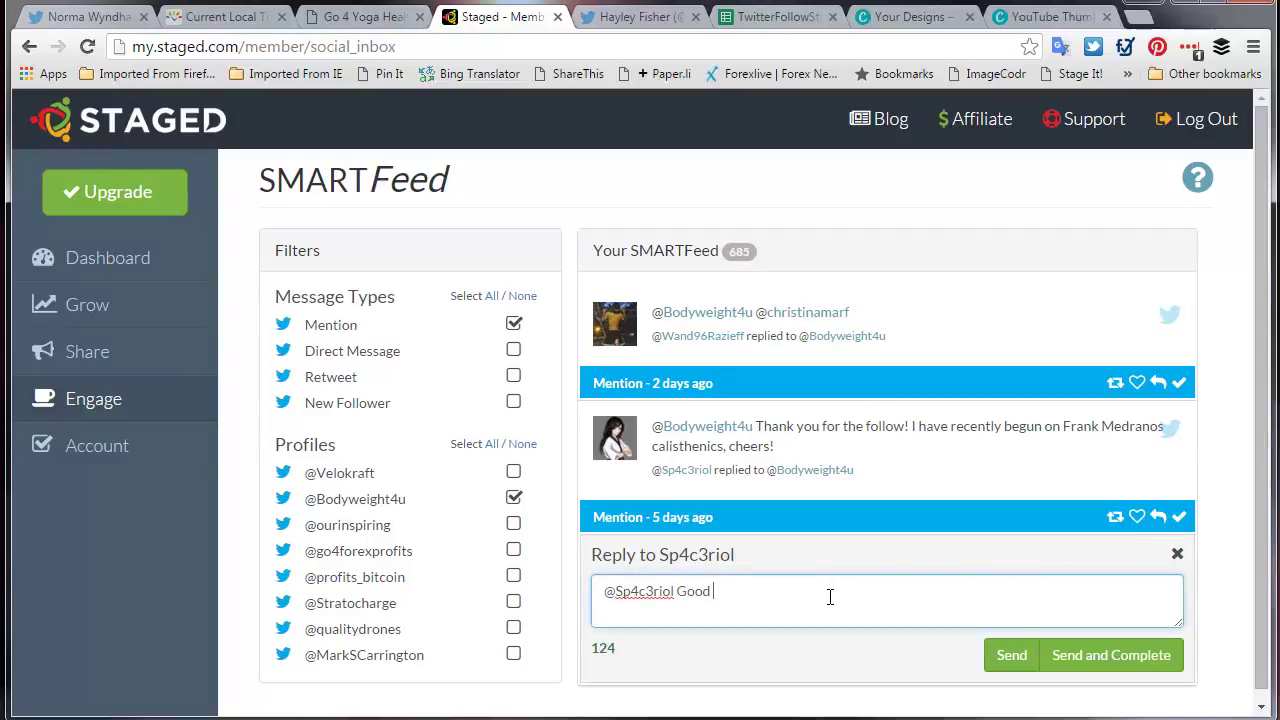
pyautogui.write('luck with')
pyautogui.moveTo(1064, 425); pyautogui.dragTo(1166, 430)
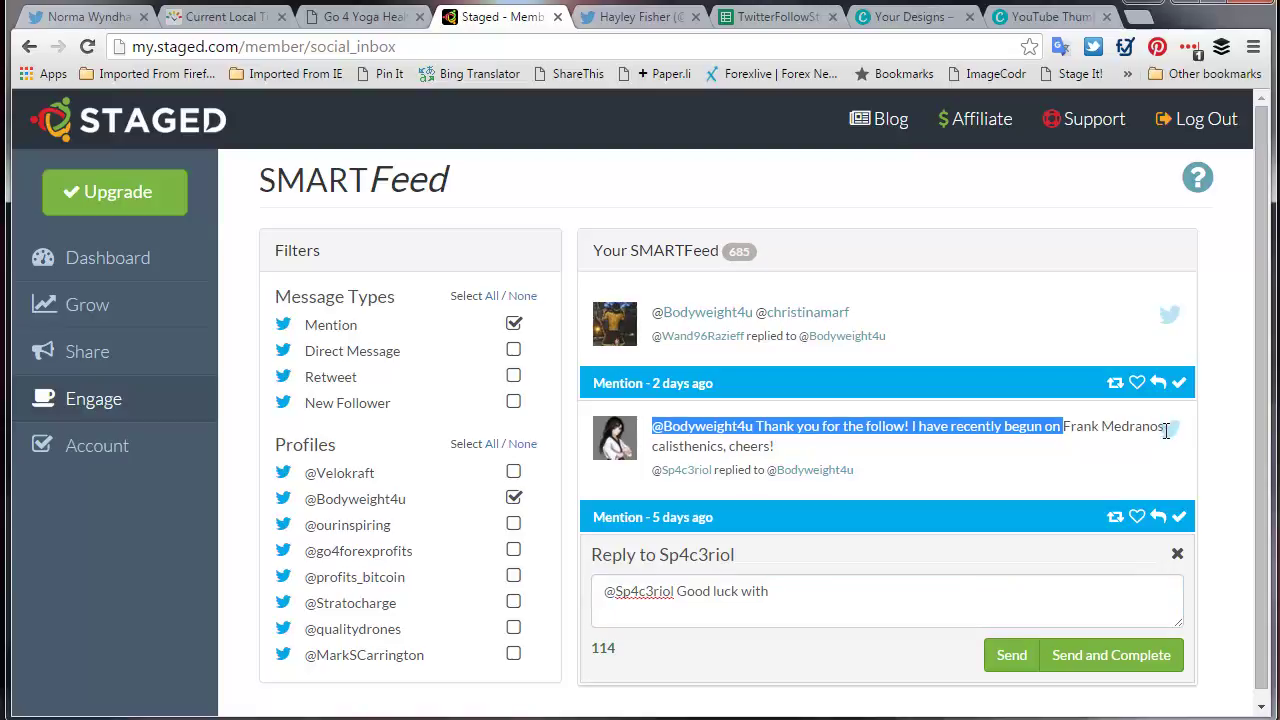
pyautogui.click(790, 593)
pyautogui.write('Frank')
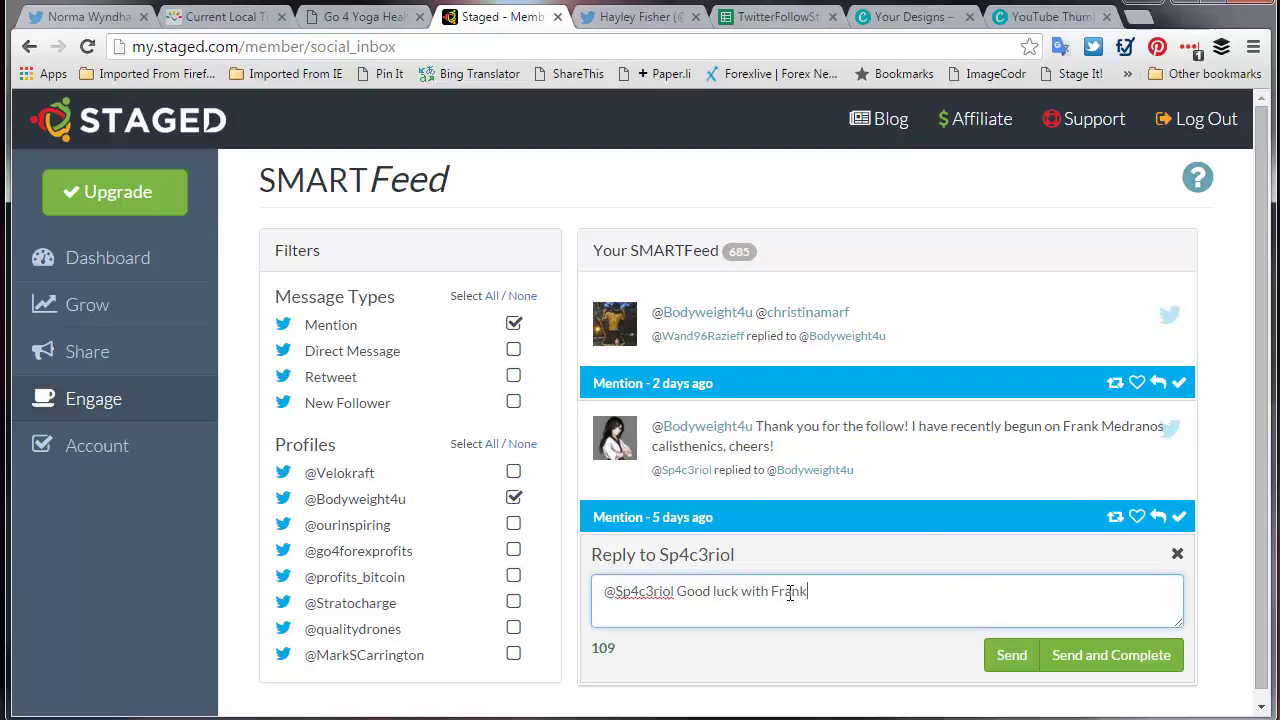
pyautogui.write(' Medranos')
pyautogui.click(615, 20)
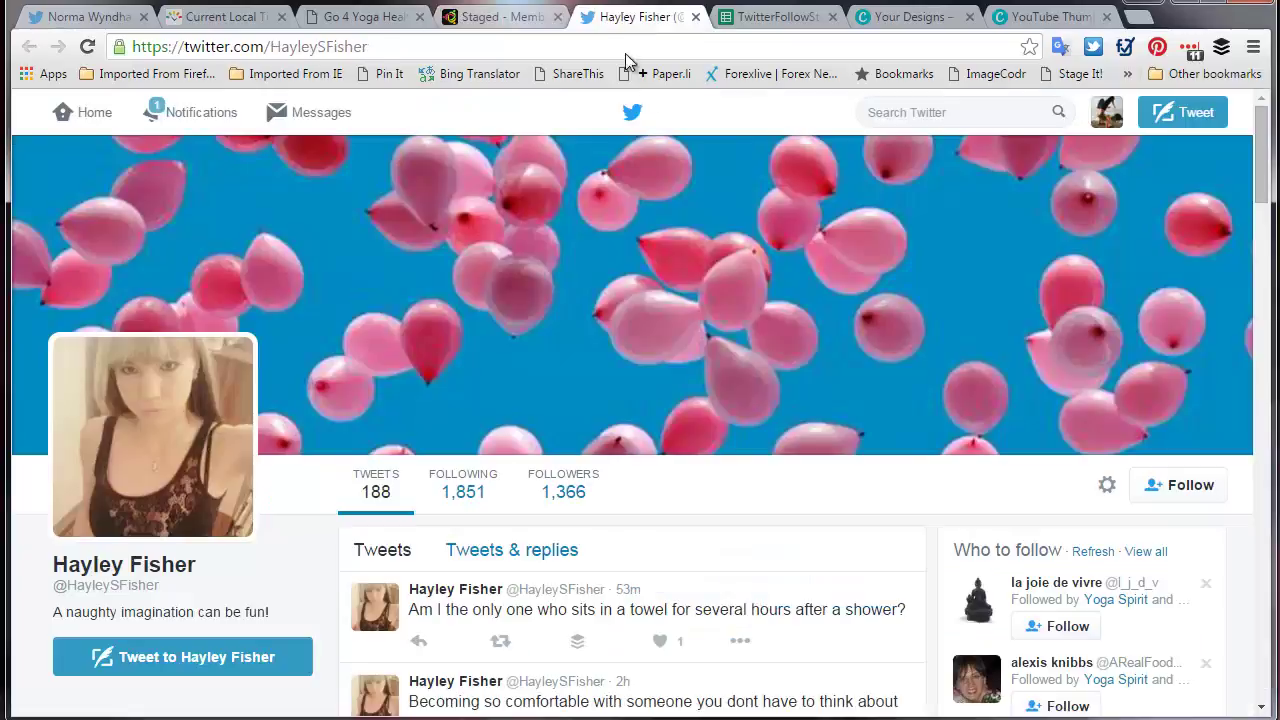
pyautogui.click(957, 111)
pyautogui.write('fran')
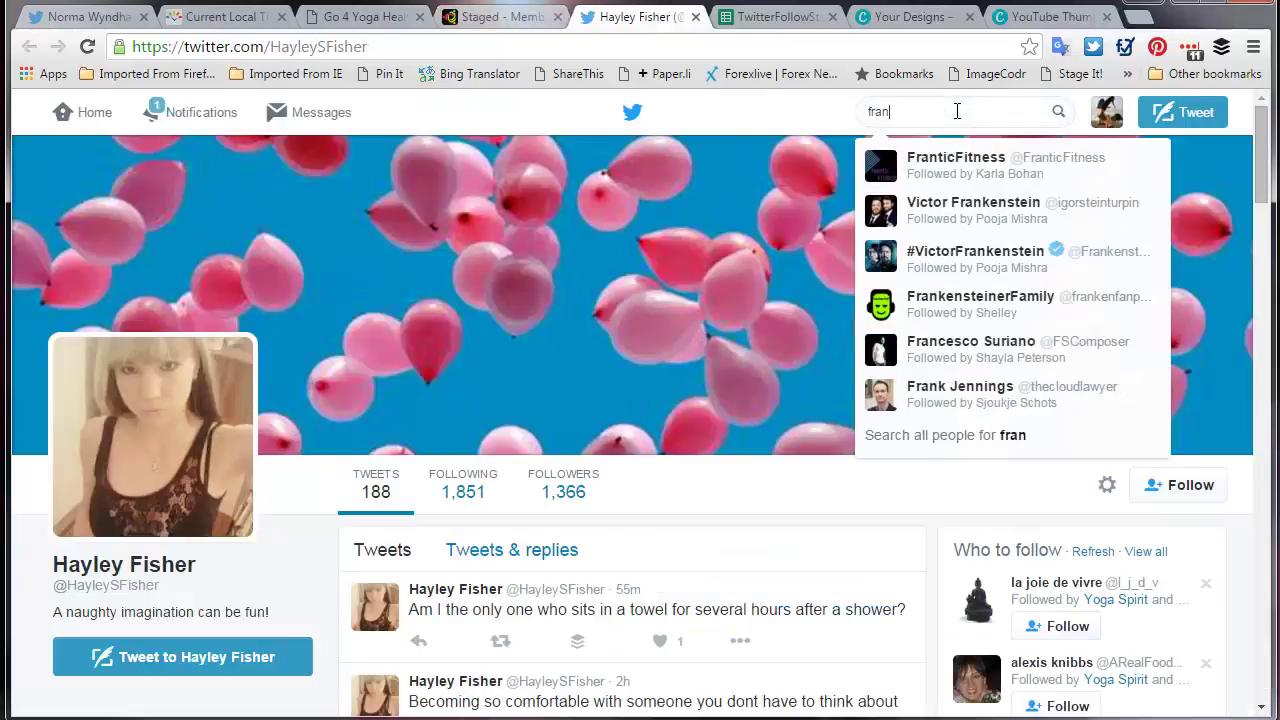
pyautogui.write('k medranlso')
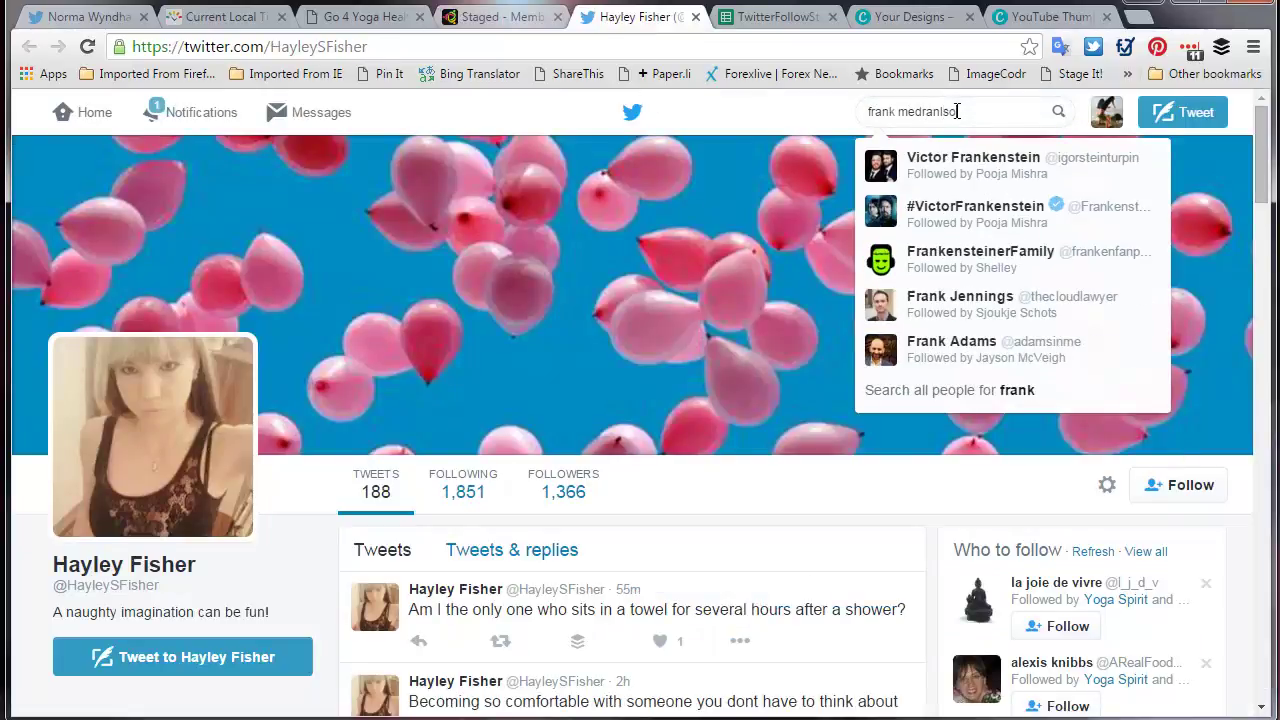
pyautogui.press('BackSpace')
pyautogui.press('BackSpace')
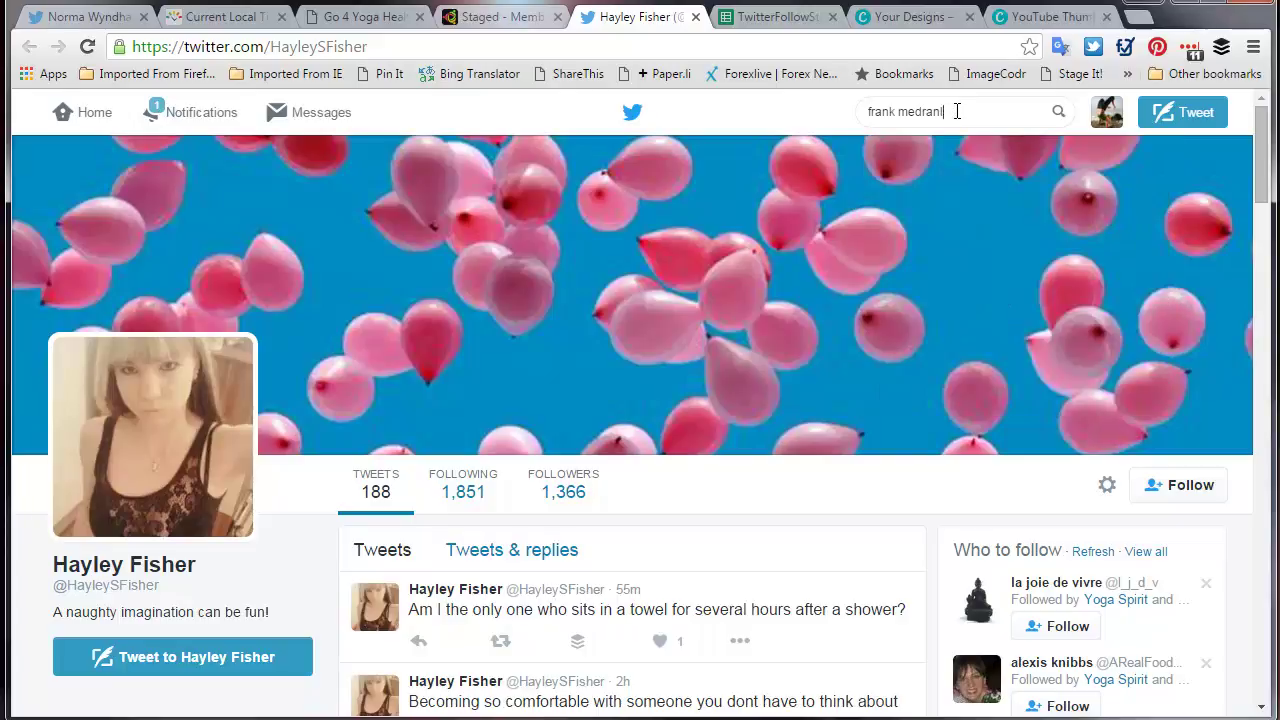
pyautogui.press('BackSpace')
pyautogui.write('os')
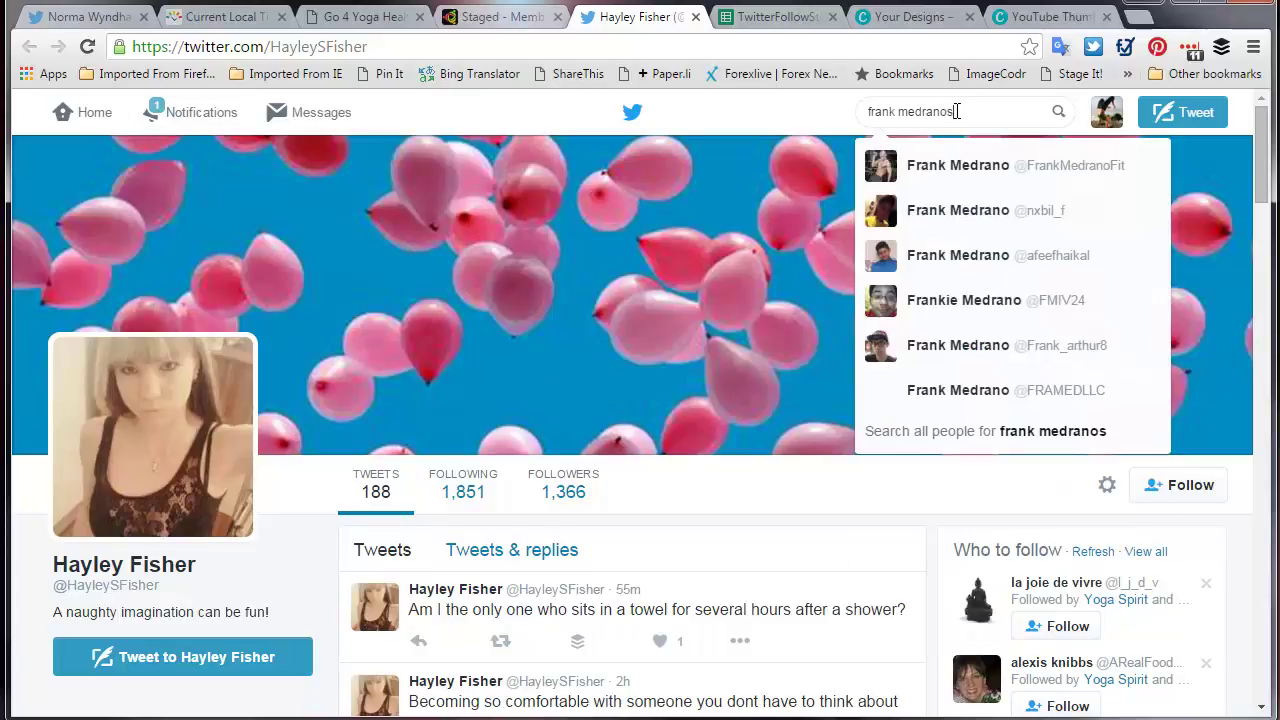
pyautogui.click(966, 172)
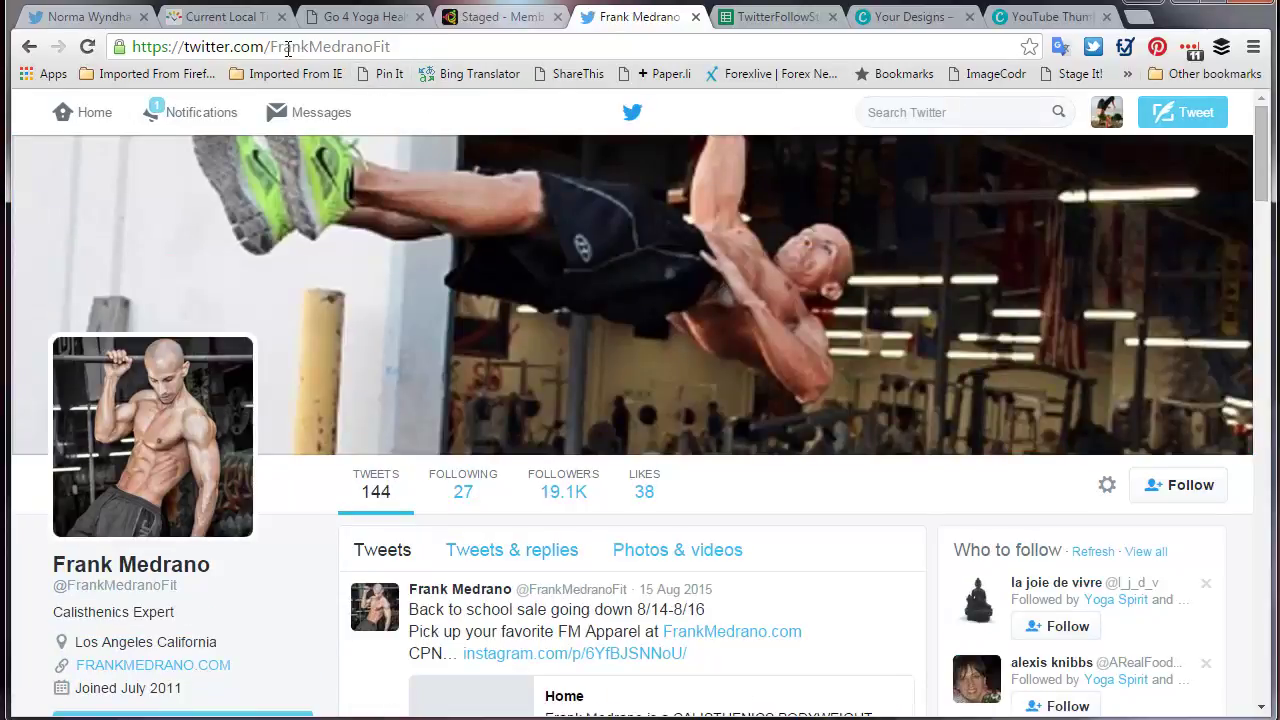
pyautogui.moveTo(270, 46); pyautogui.dragTo(395, 47)
pyautogui.hotkey('ctrl', 'c')
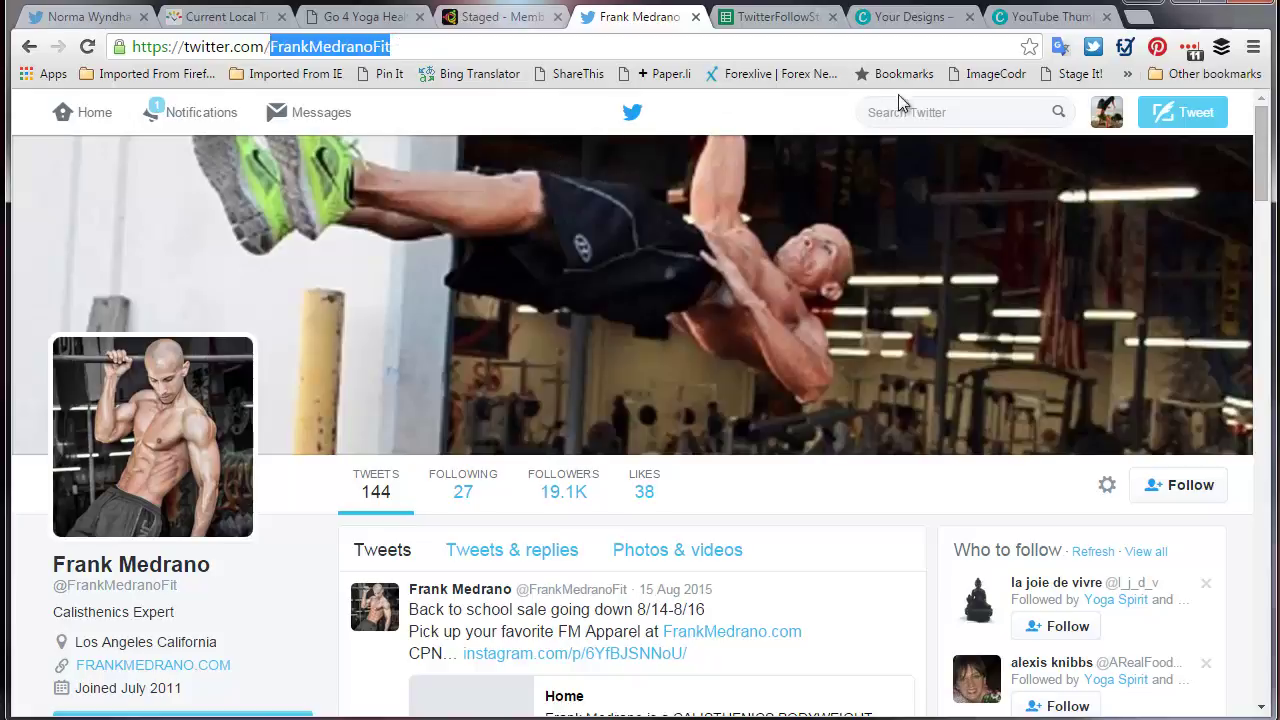
pyautogui.click(490, 17)
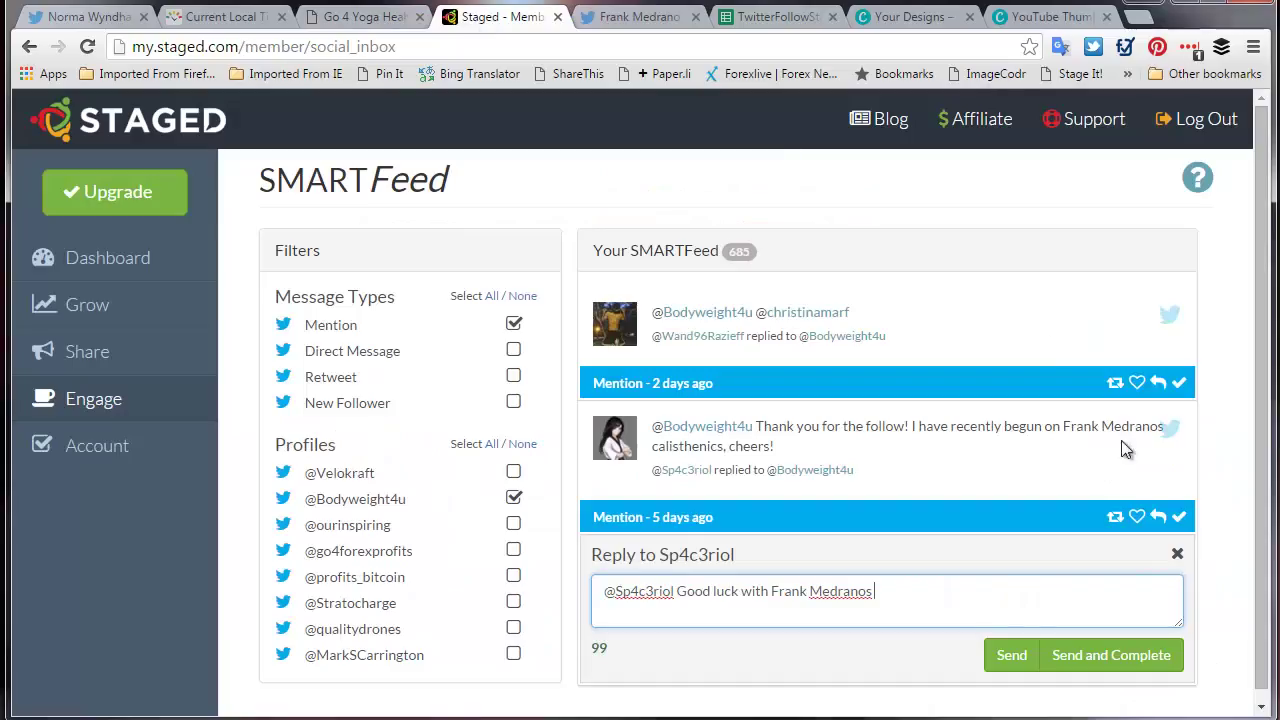
pyautogui.click(870, 611)
pyautogui.write("'s program @")
pyautogui.hotkey('ctrl', 'v')
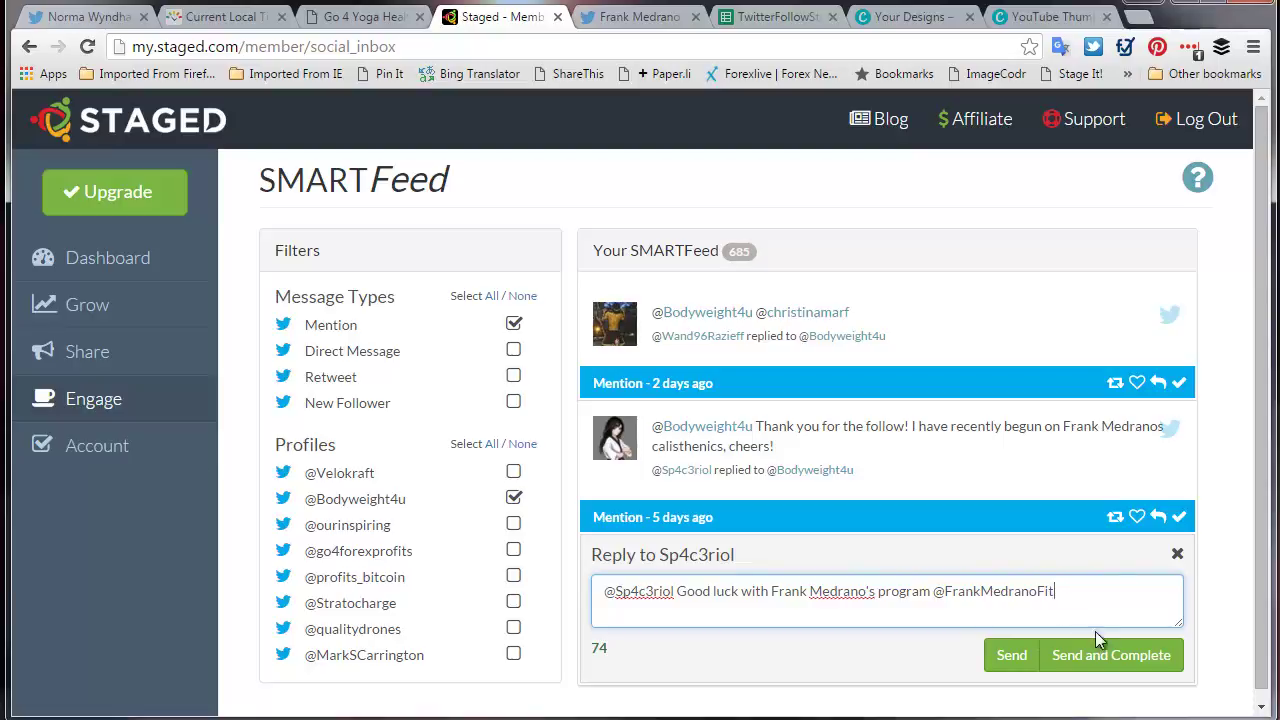
pyautogui.click(1118, 658)
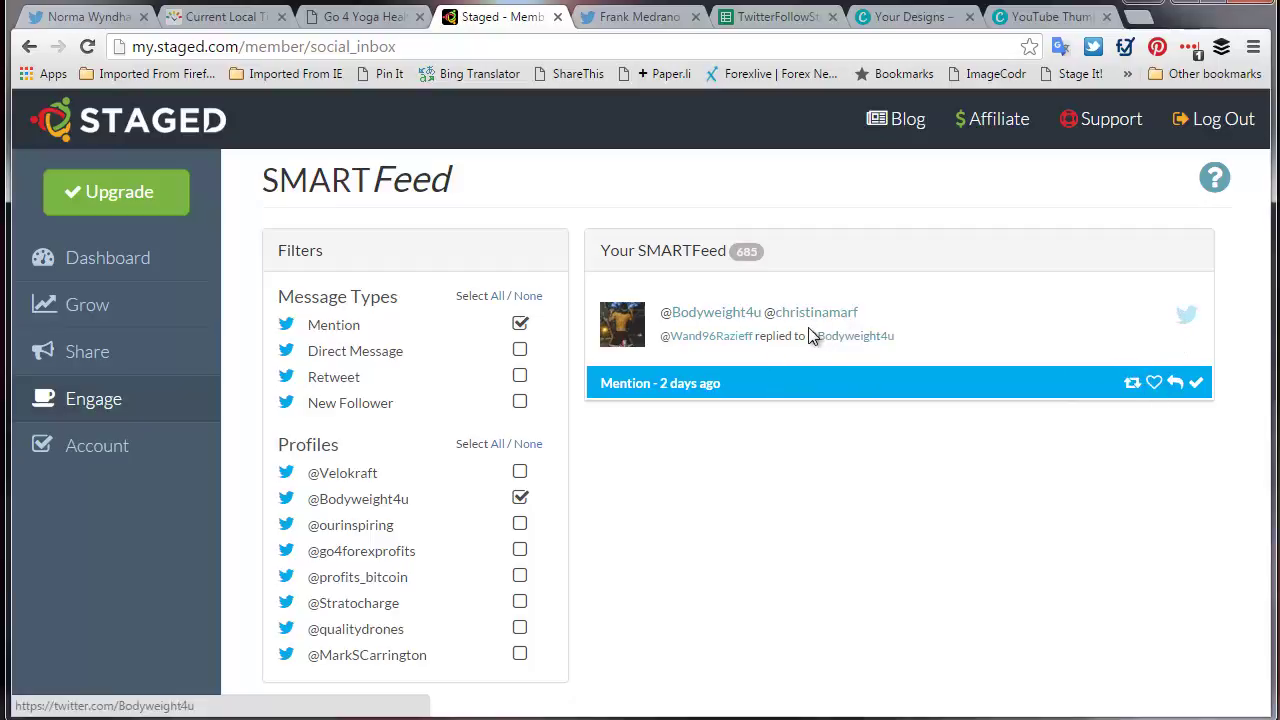
pyautogui.click(1199, 384)
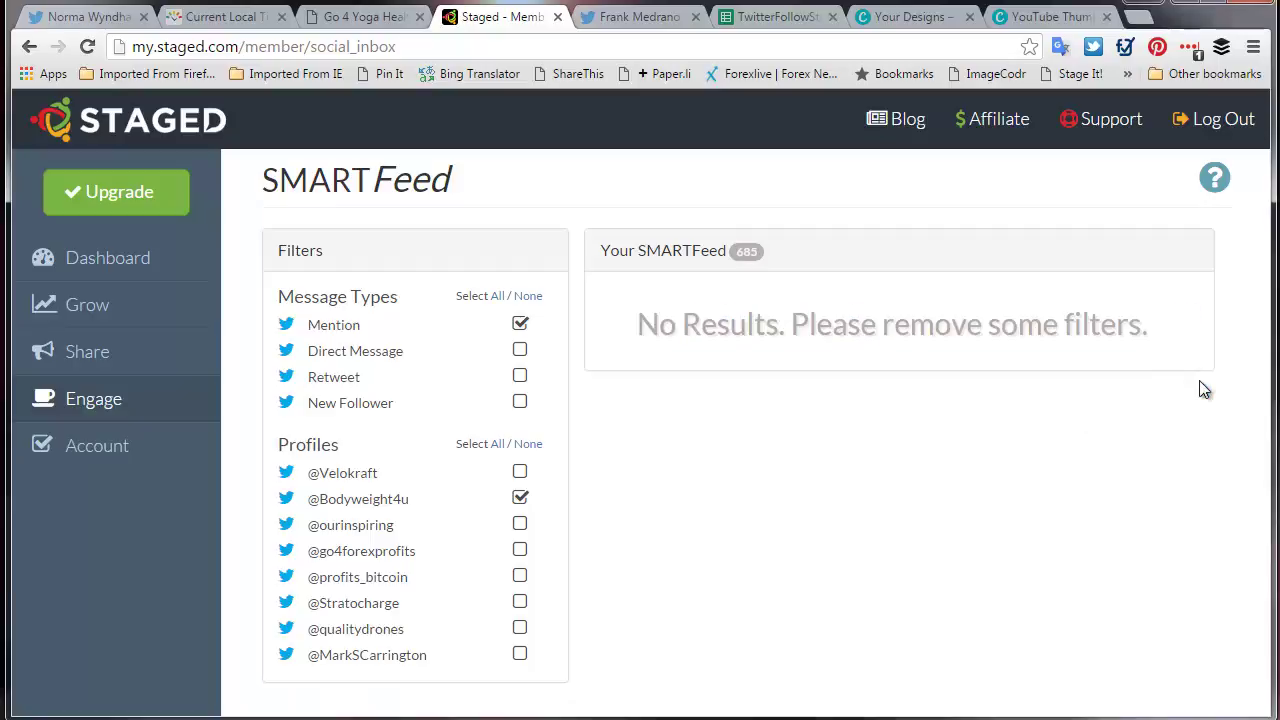
pyautogui.click(519, 324)
pyautogui.click(519, 349)
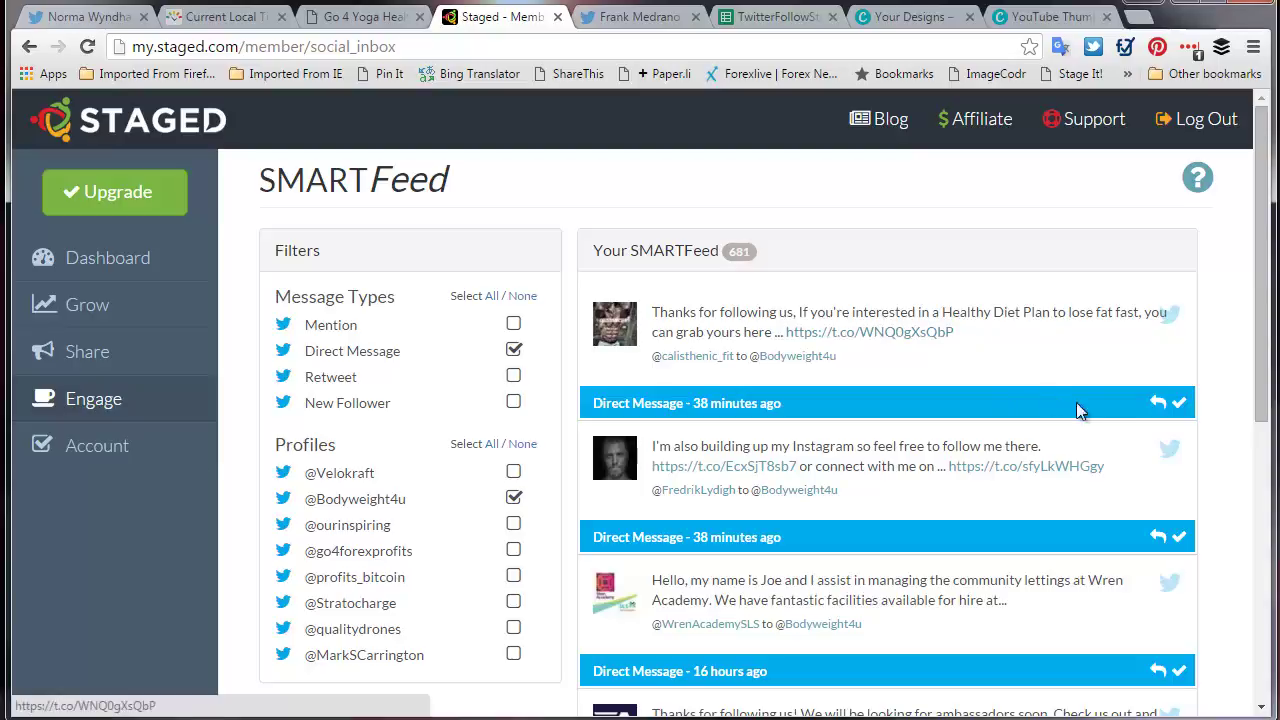
pyautogui.click(1158, 404)
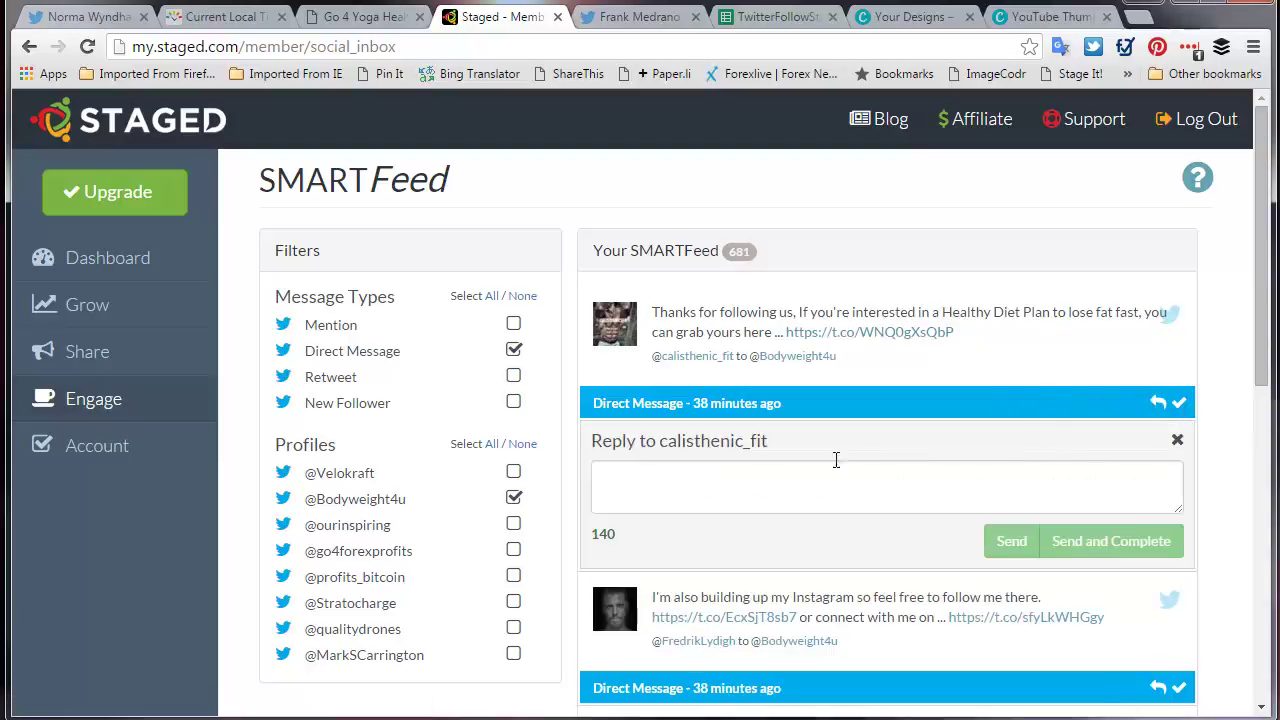
pyautogui.click(707, 471)
pyautogui.write('Thanks ')
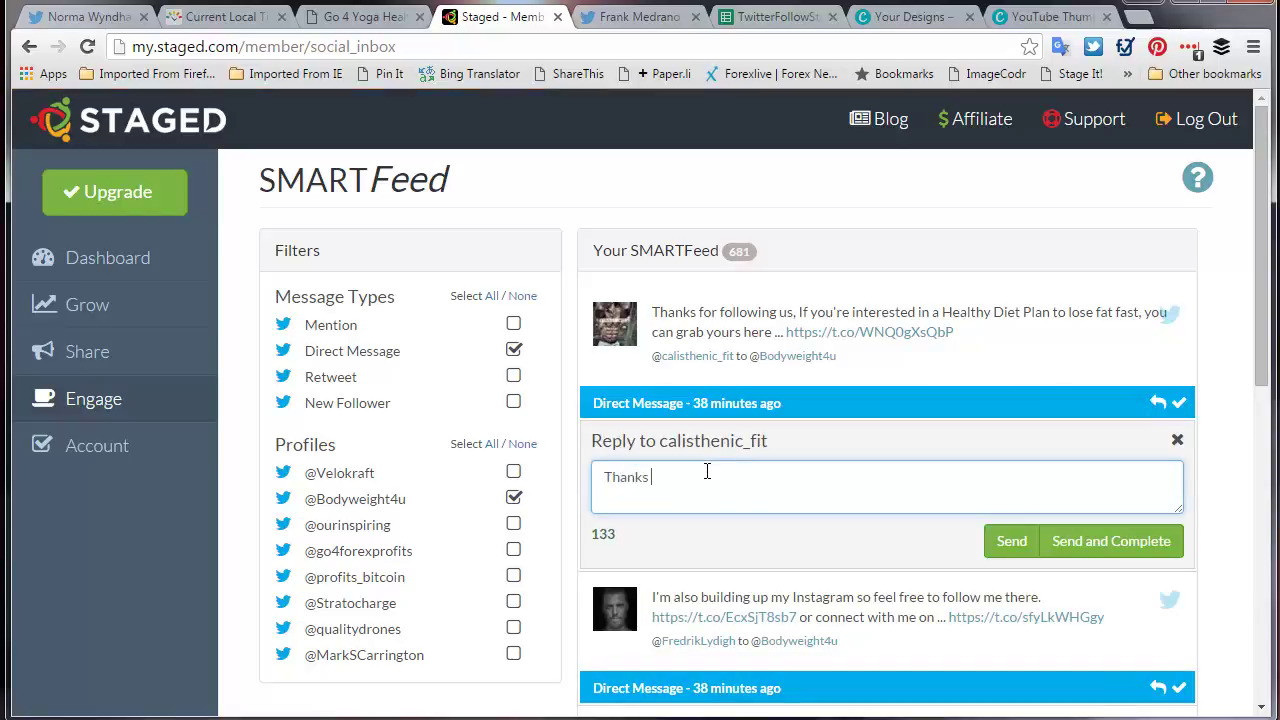
pyautogui.write('for the information')
pyautogui.click(1098, 552)
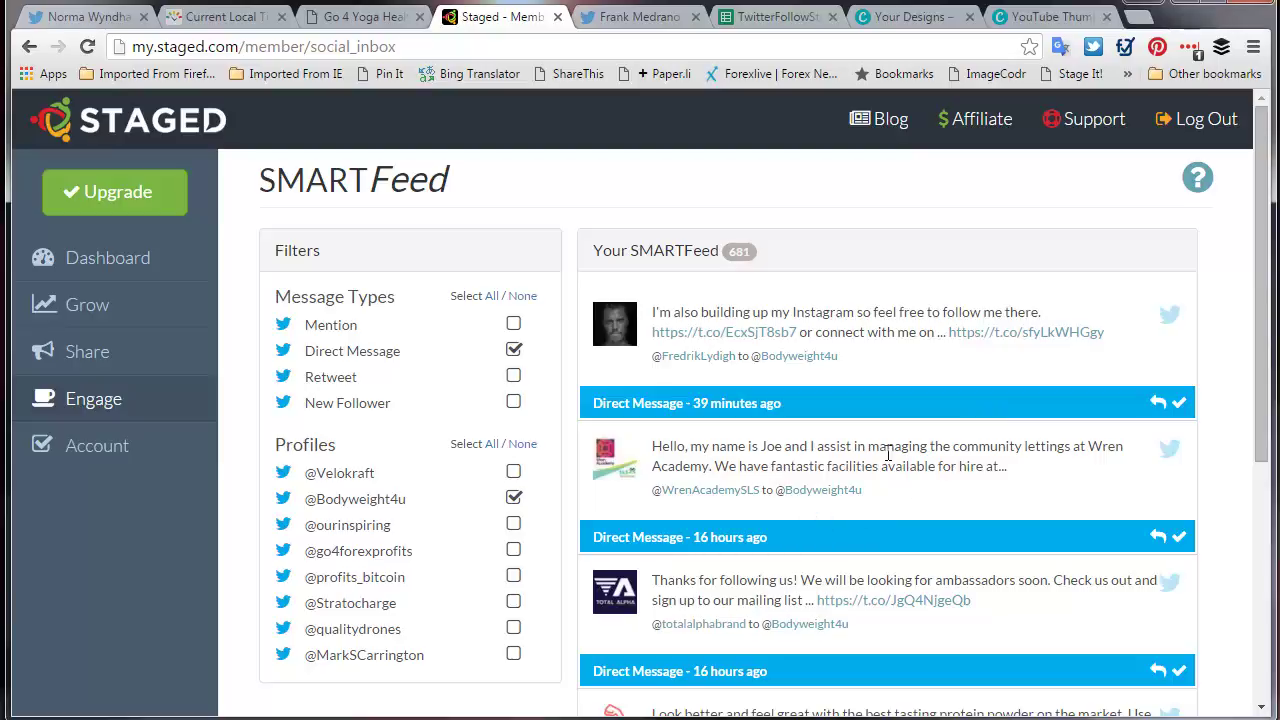
pyautogui.click(1158, 540)
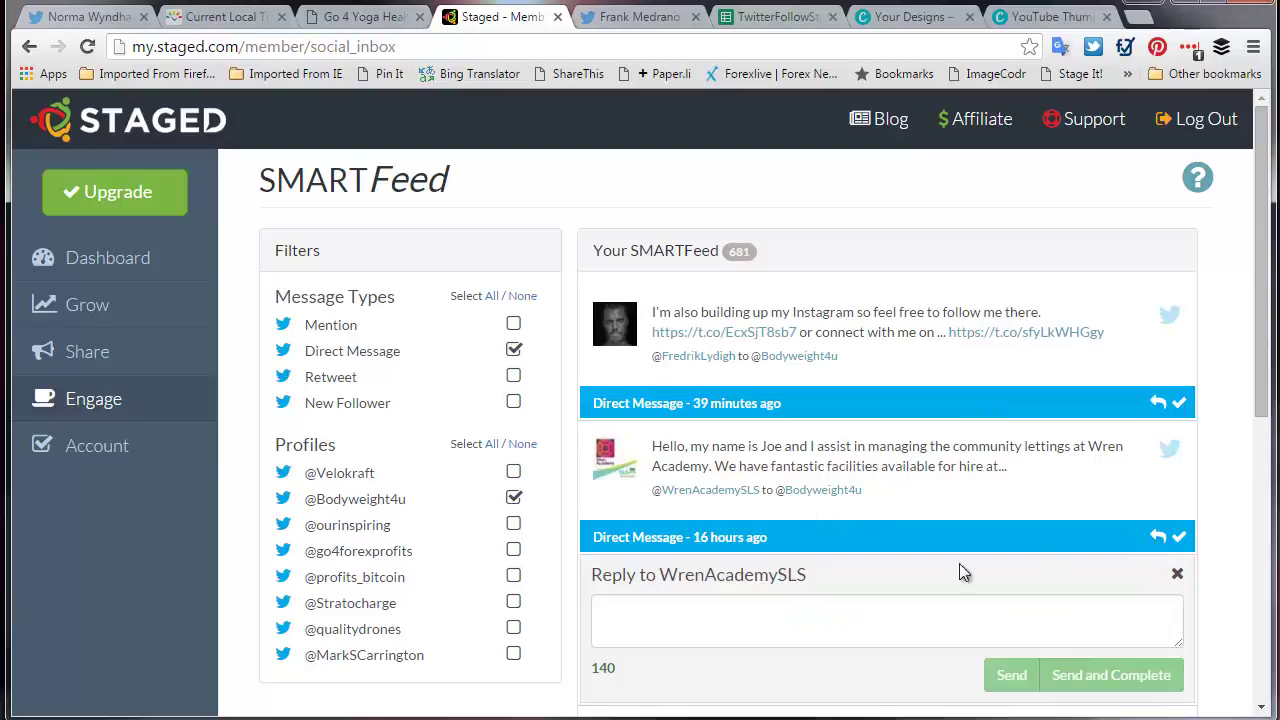
pyautogui.click(685, 617)
pyautogui.write('W')
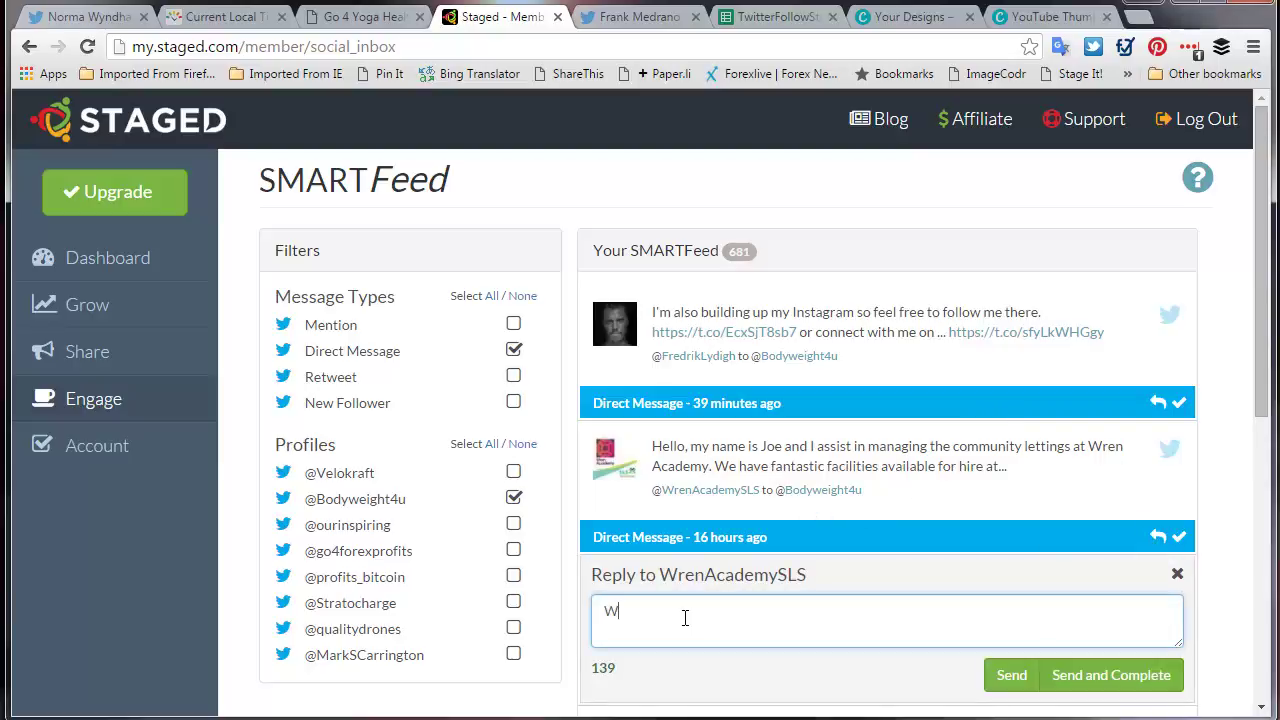
pyautogui.write('ill bear this in mind for my UK friends')
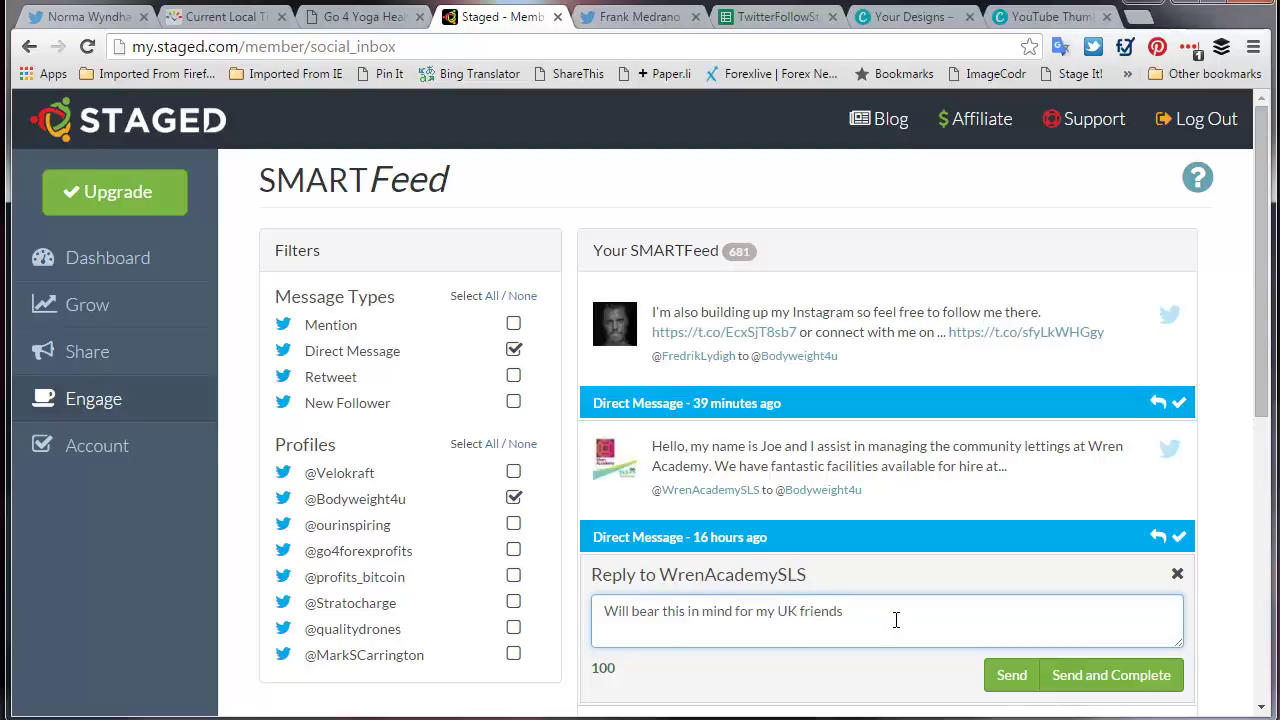
pyautogui.click(1123, 677)
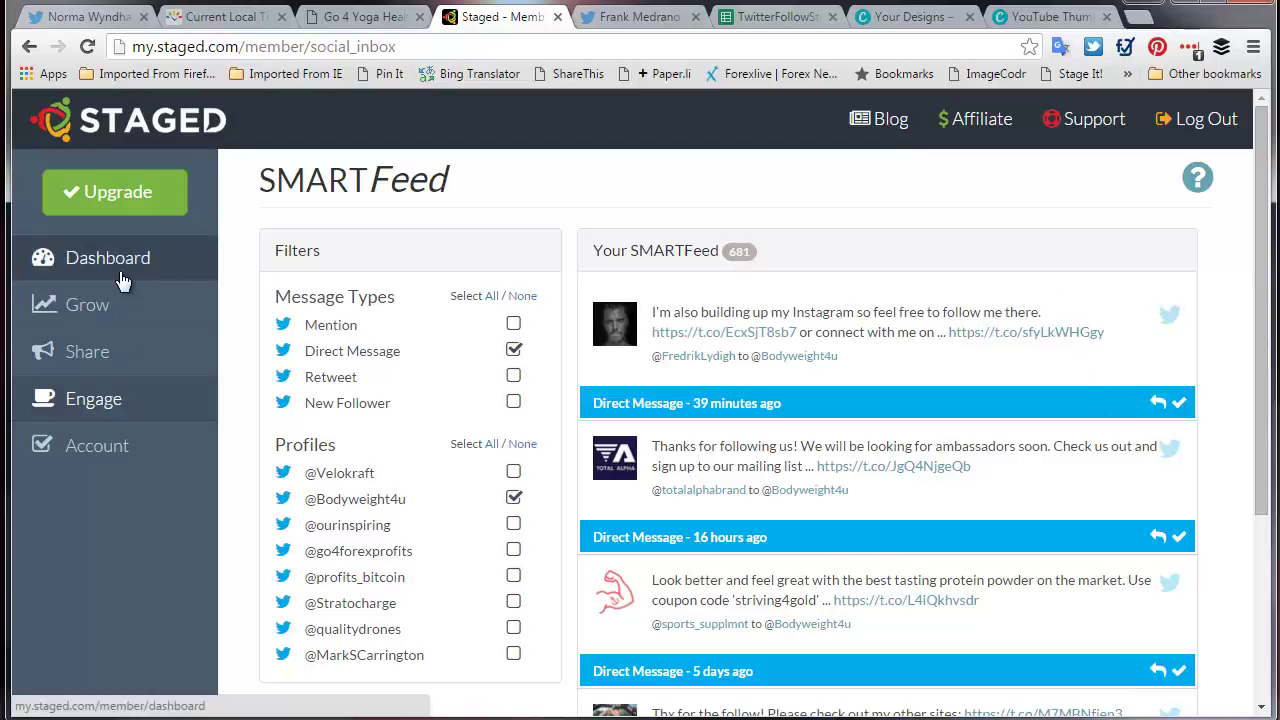
pyautogui.click(513, 377)
pyautogui.click(519, 352)
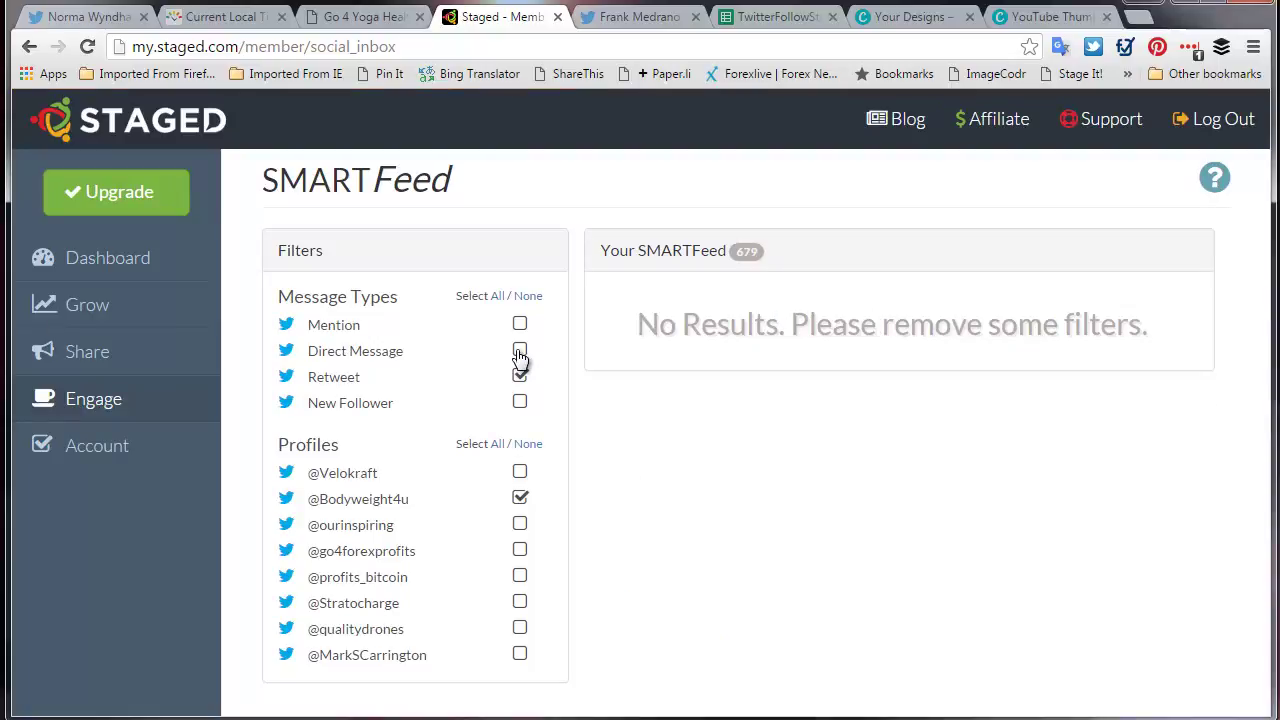
pyautogui.click(521, 402)
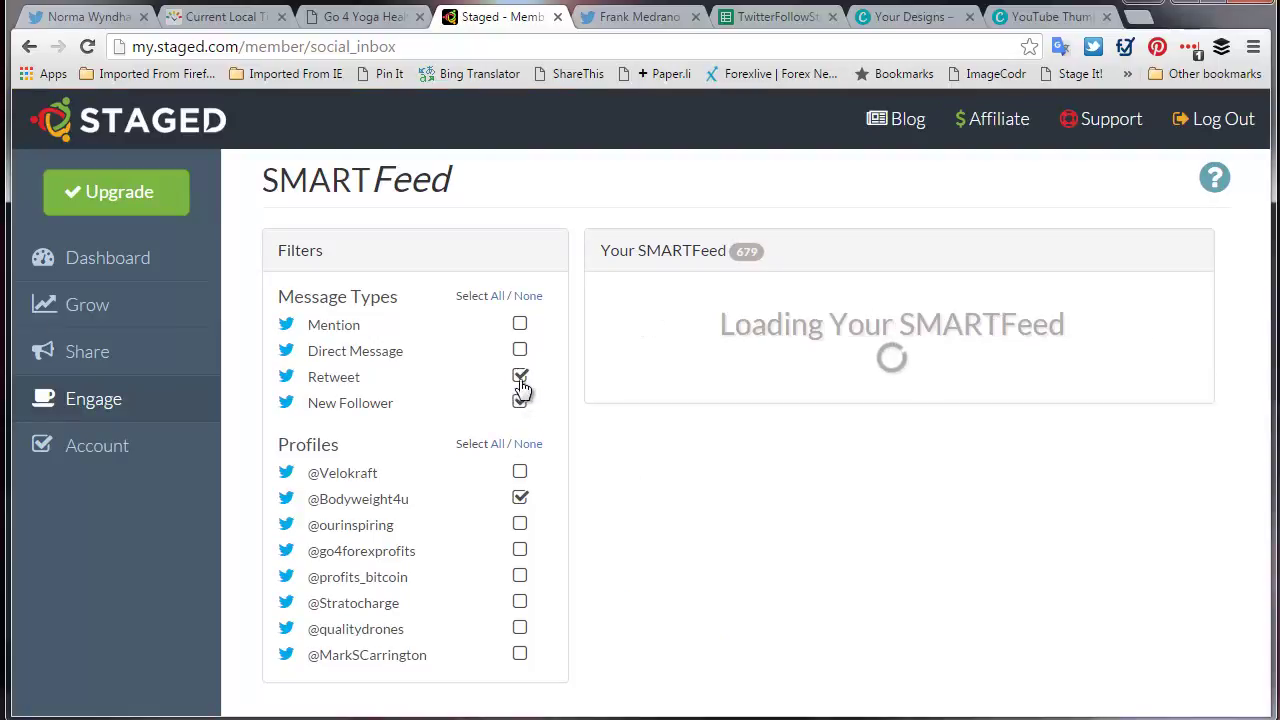
pyautogui.click(520, 380)
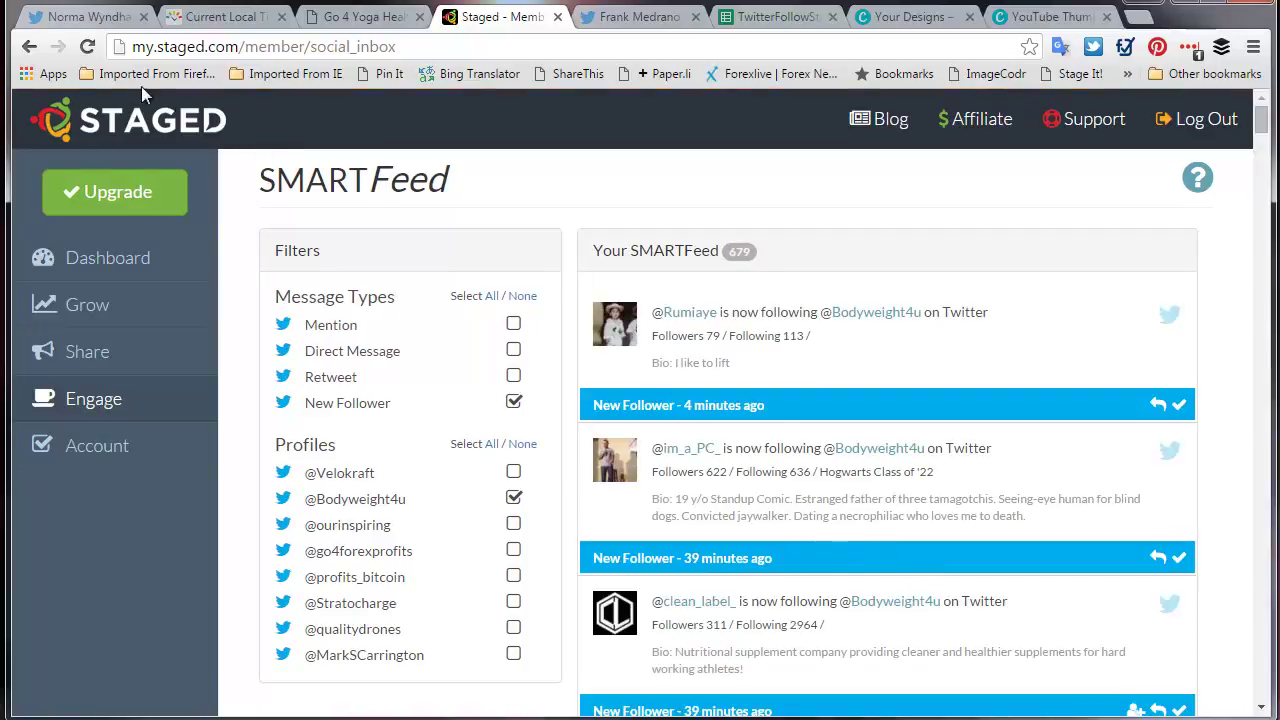
pyautogui.click(93, 24)
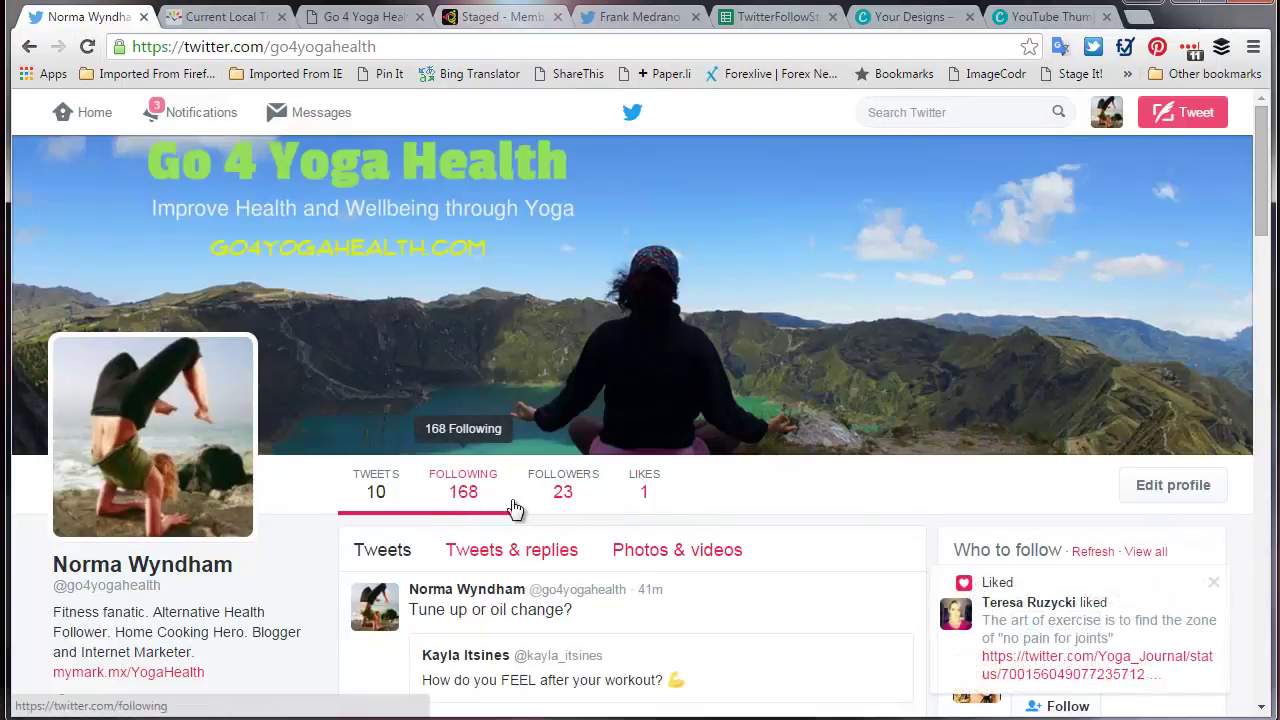
pyautogui.click(563, 495)
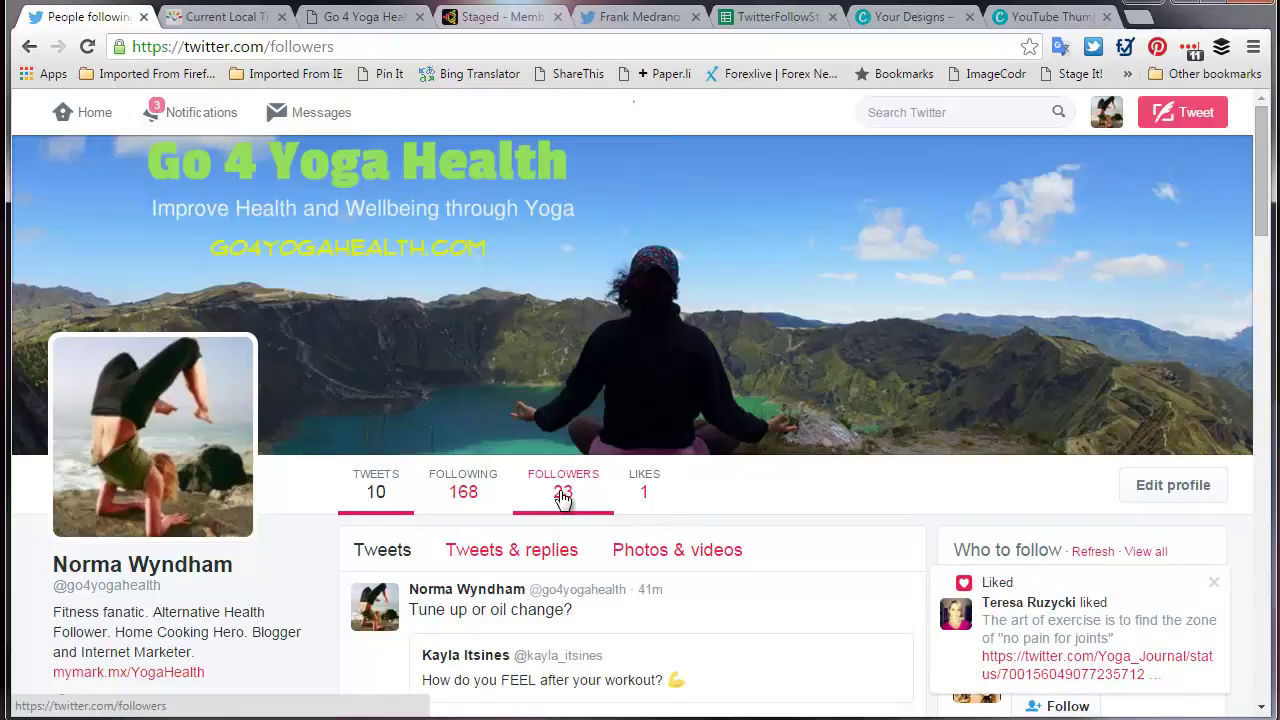
pyautogui.scroll(-1, 728, 573)
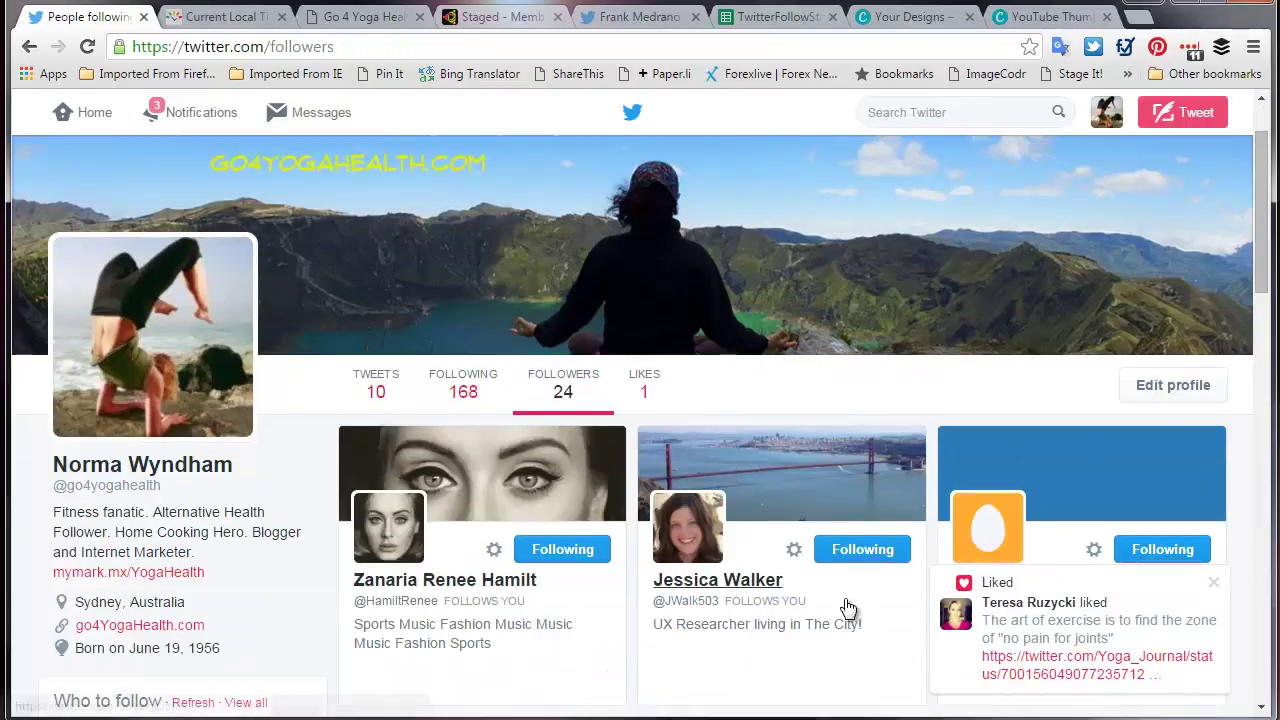
pyautogui.scroll(-1, 791, 677)
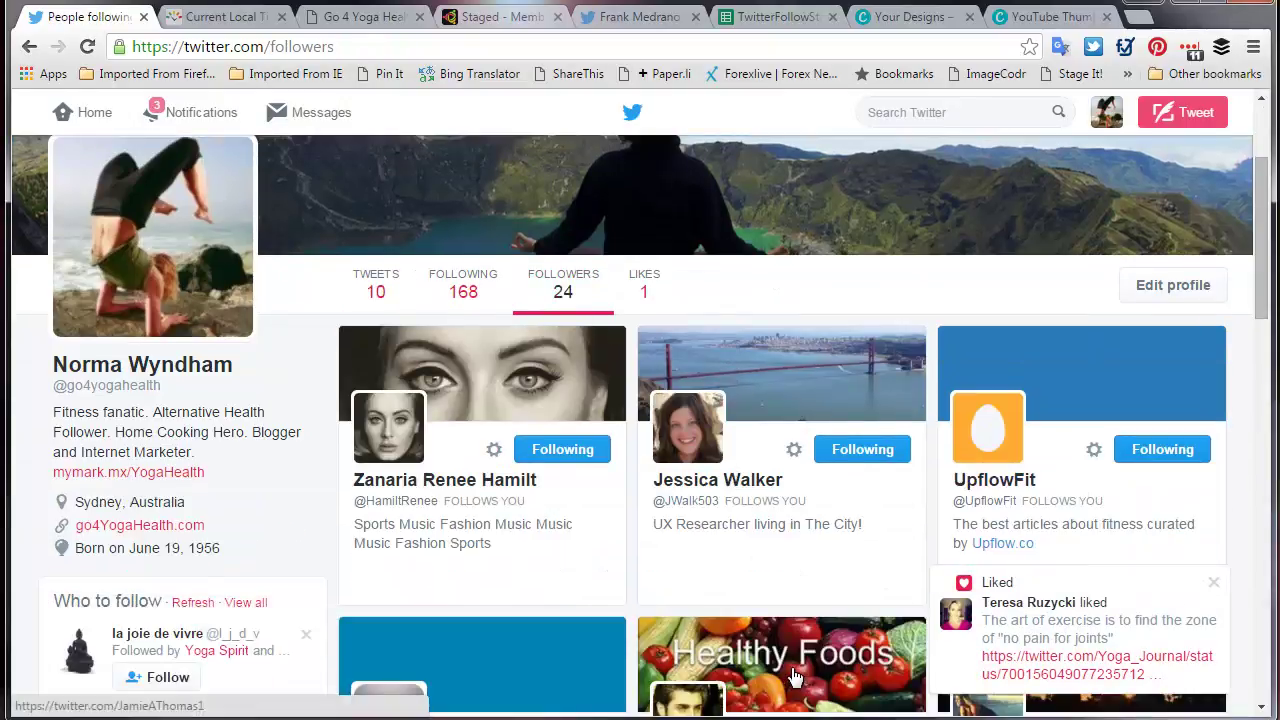
pyautogui.scroll(-1, 754, 606)
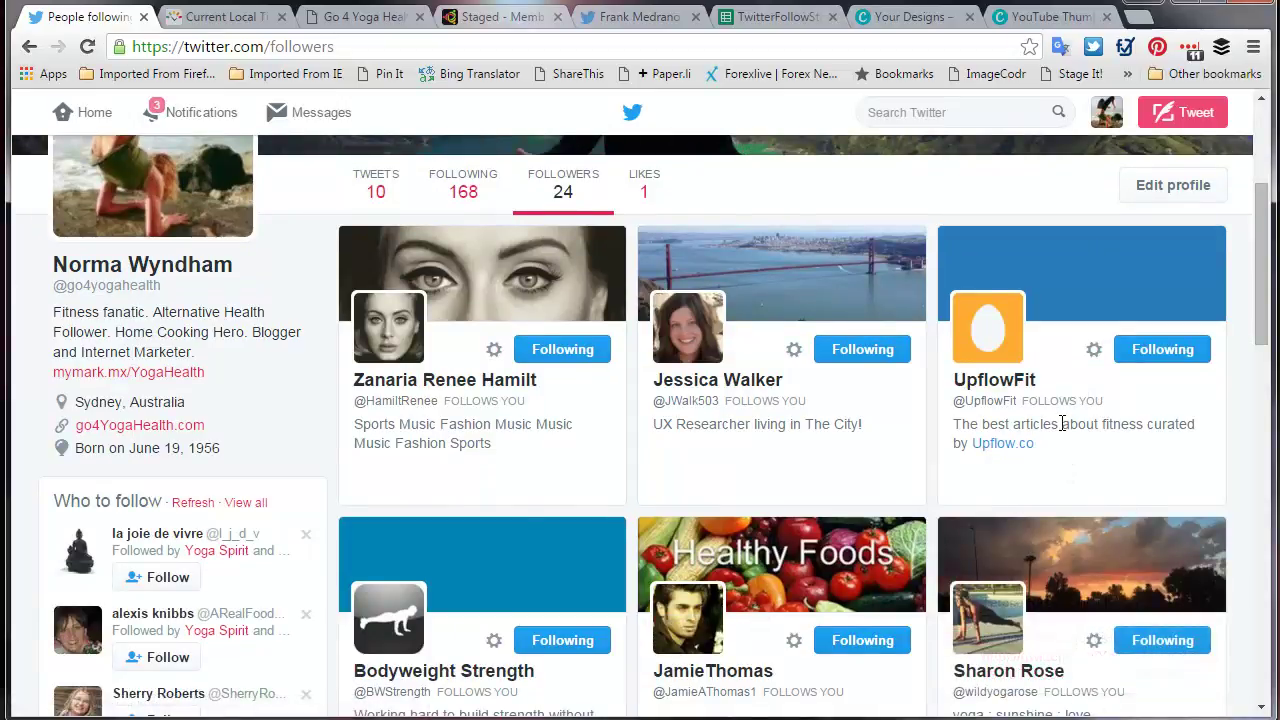
pyautogui.click(1002, 386)
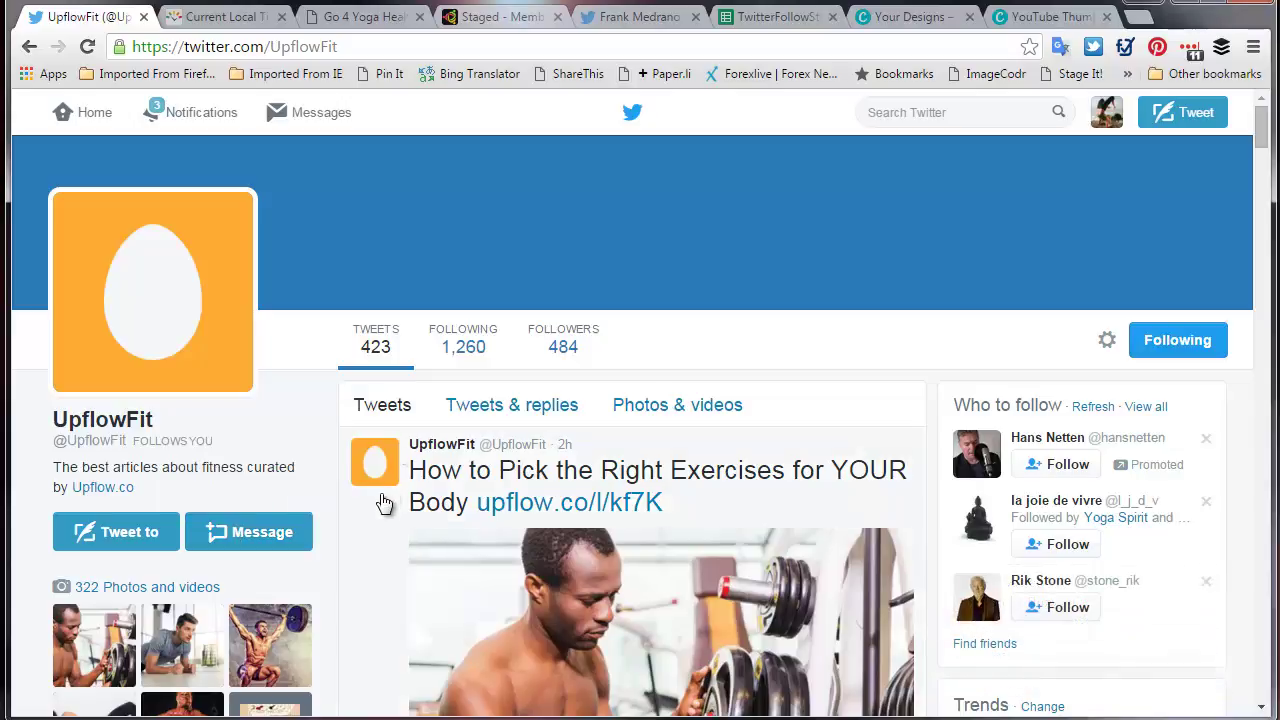
pyautogui.click(503, 30)
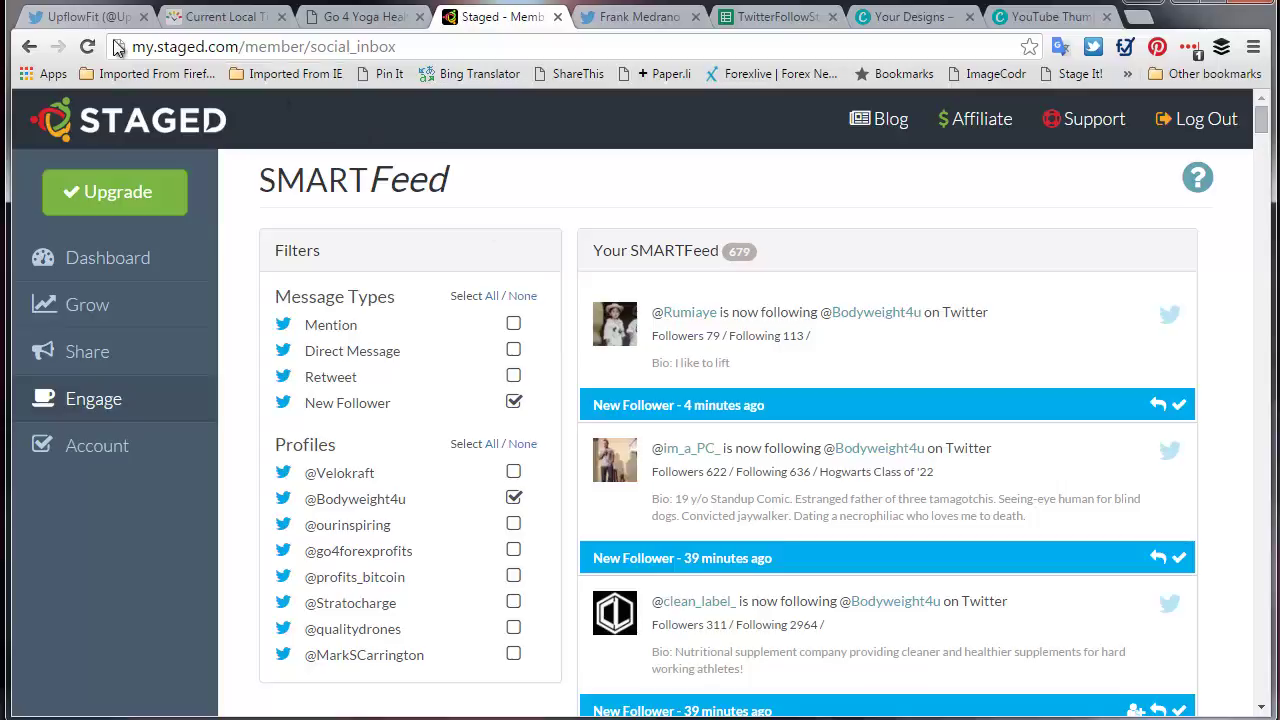
pyautogui.click(85, 17)
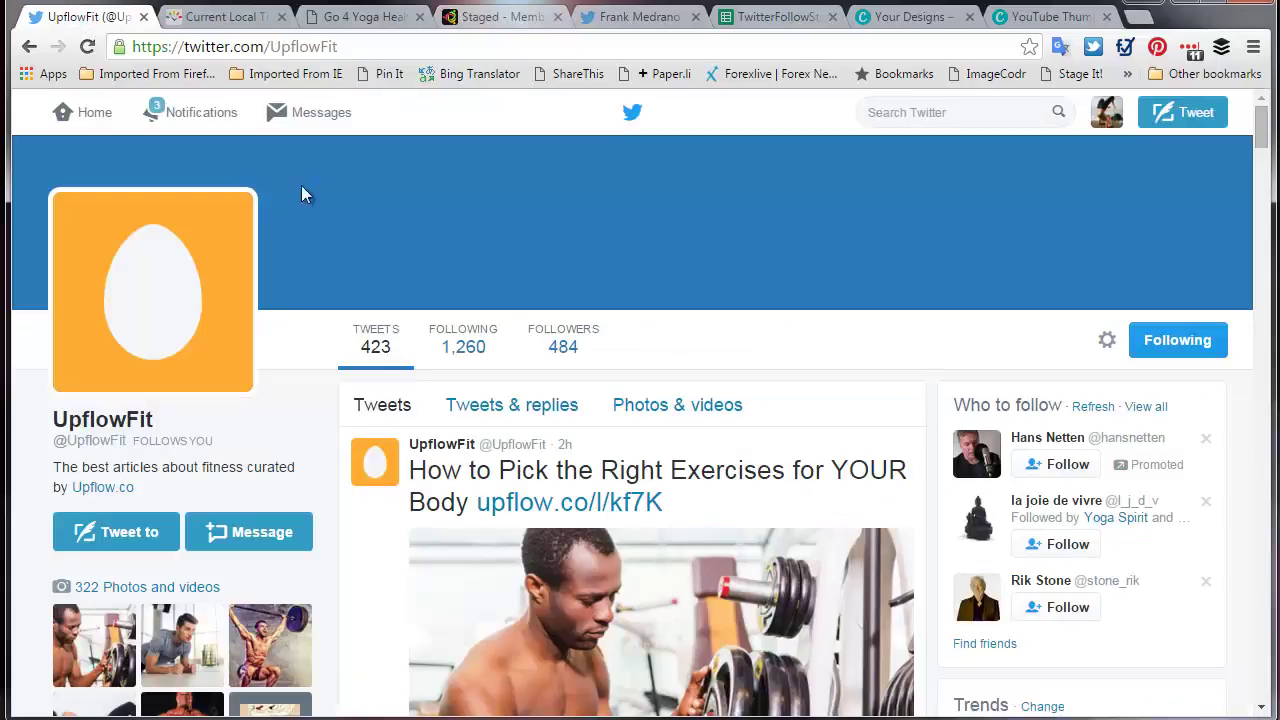
pyautogui.click(94, 118)
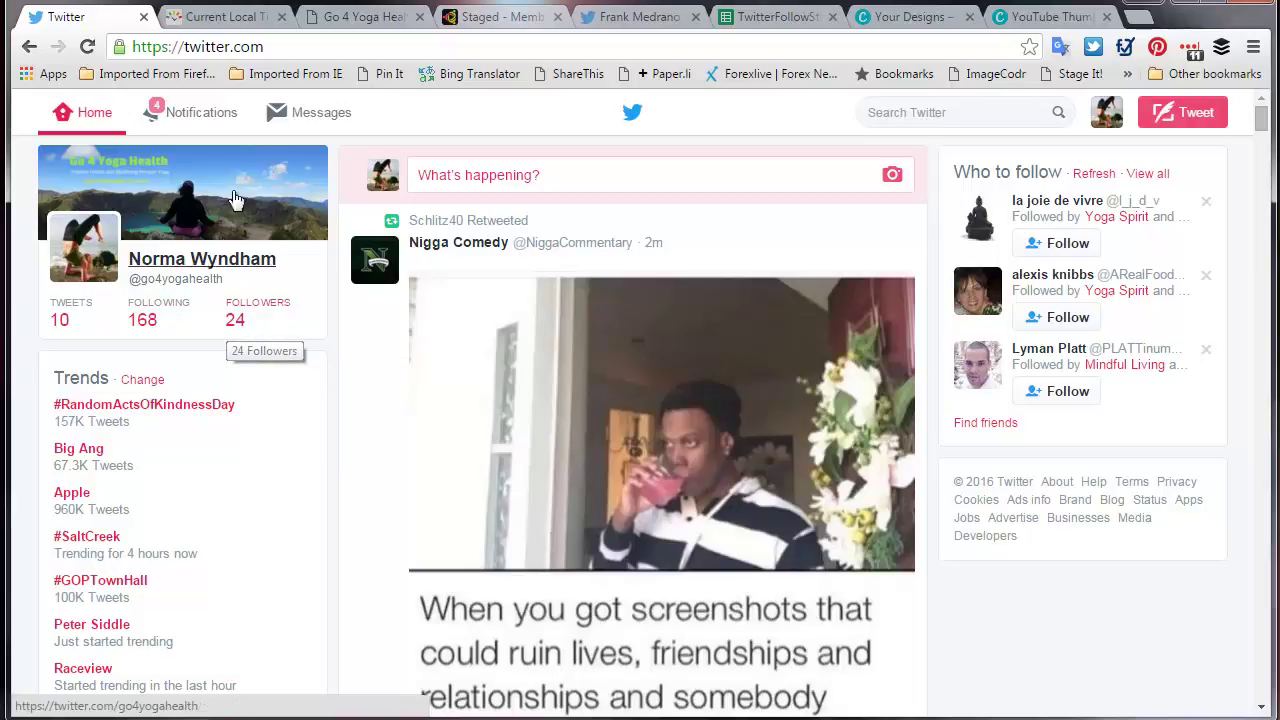
# From the notifications, open the profile of the follower who retweeted the "no pain for joints" tweet and direct-message them "Thanks for the new RT".
pyautogui.click(200, 128)
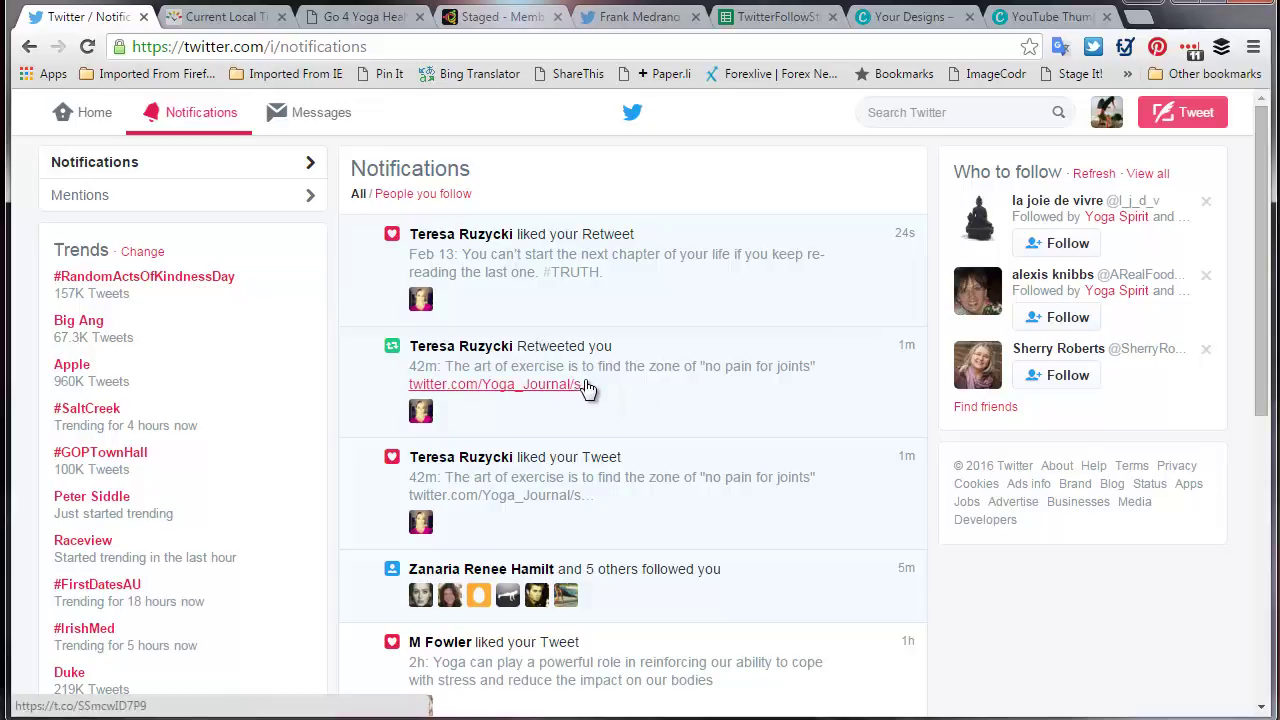
pyautogui.click(492, 355)
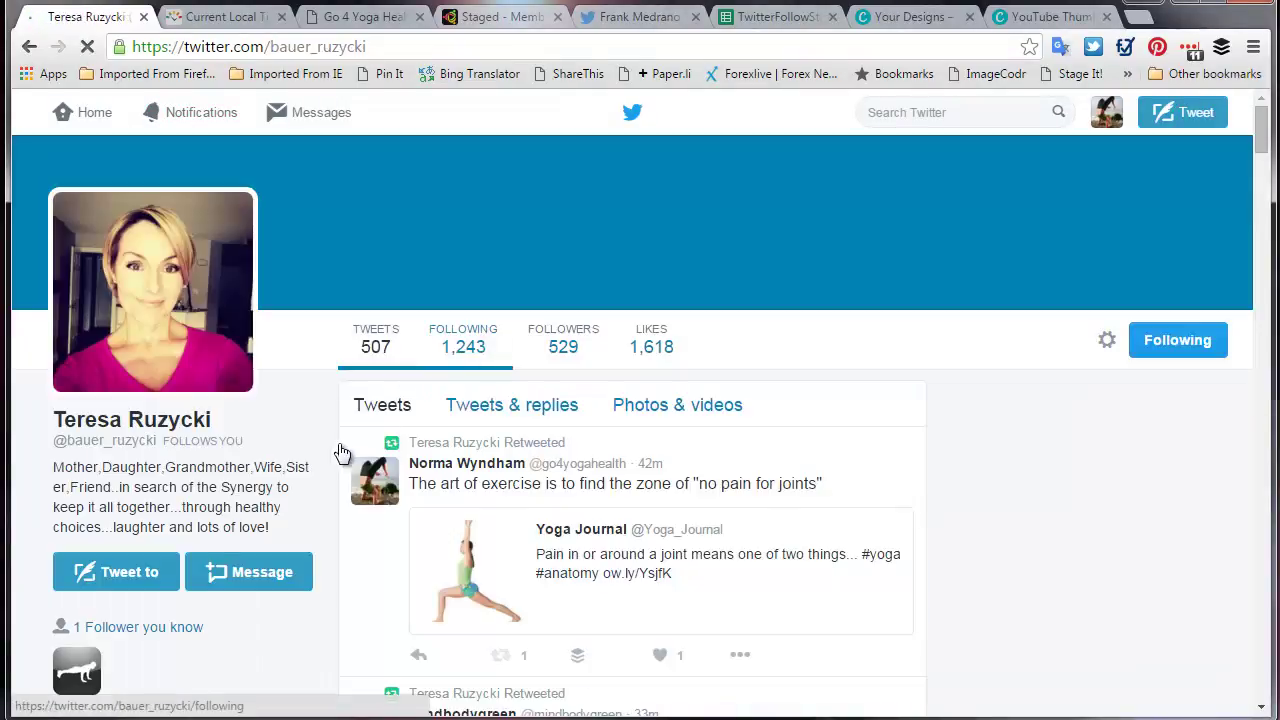
pyautogui.click(220, 571)
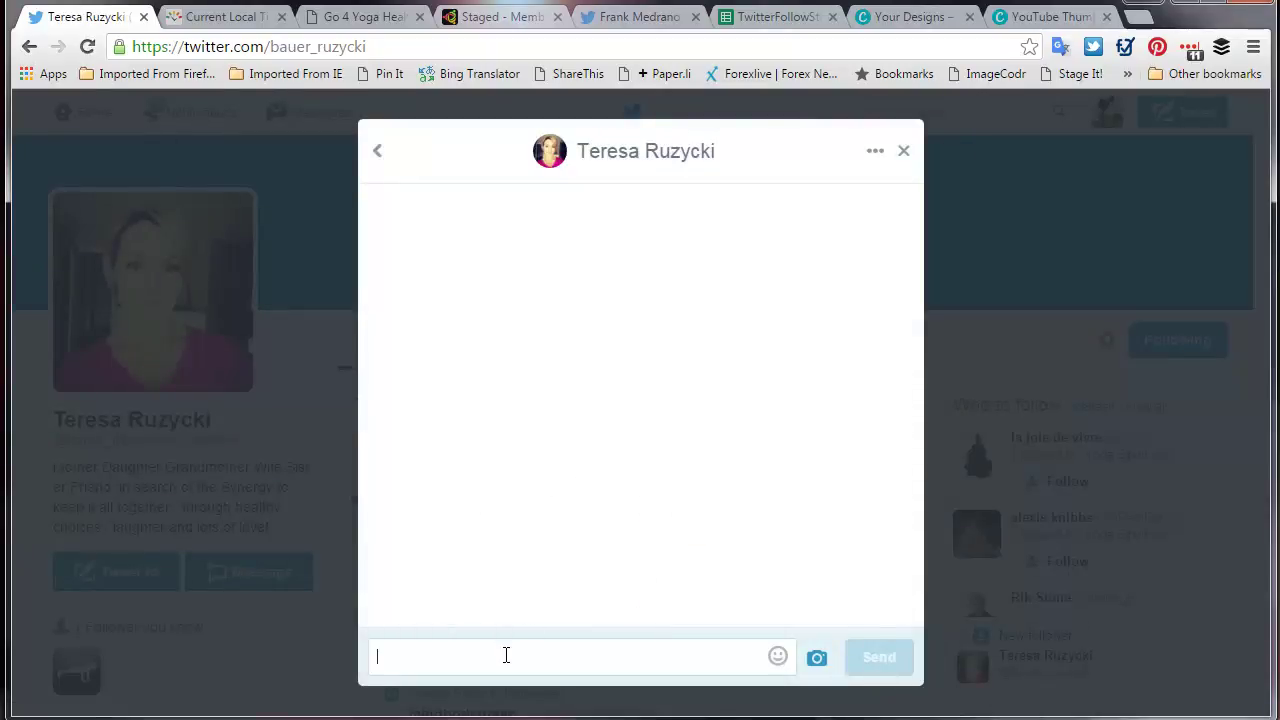
pyautogui.write('Thanks for rth')
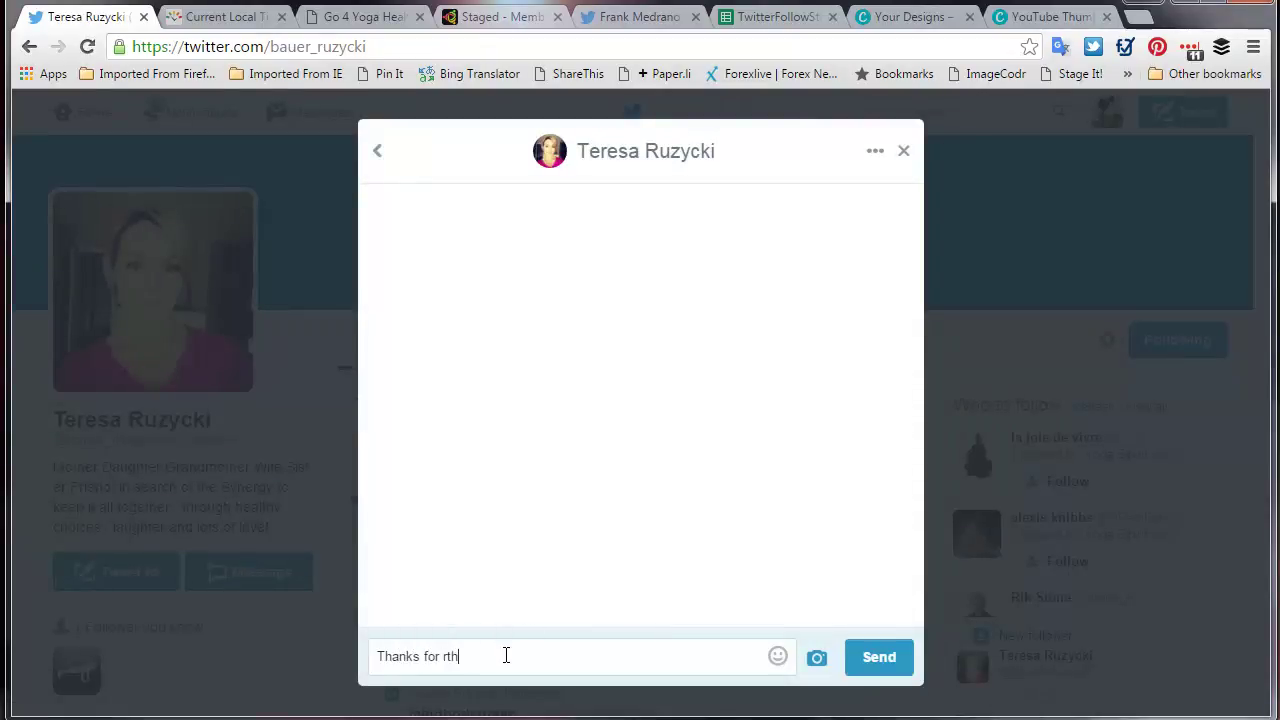
pyautogui.press('BackSpace')
pyautogui.press('BackSpace')
pyautogui.press('BackSpace')
pyautogui.write('the new RT')
pyautogui.click(875, 657)
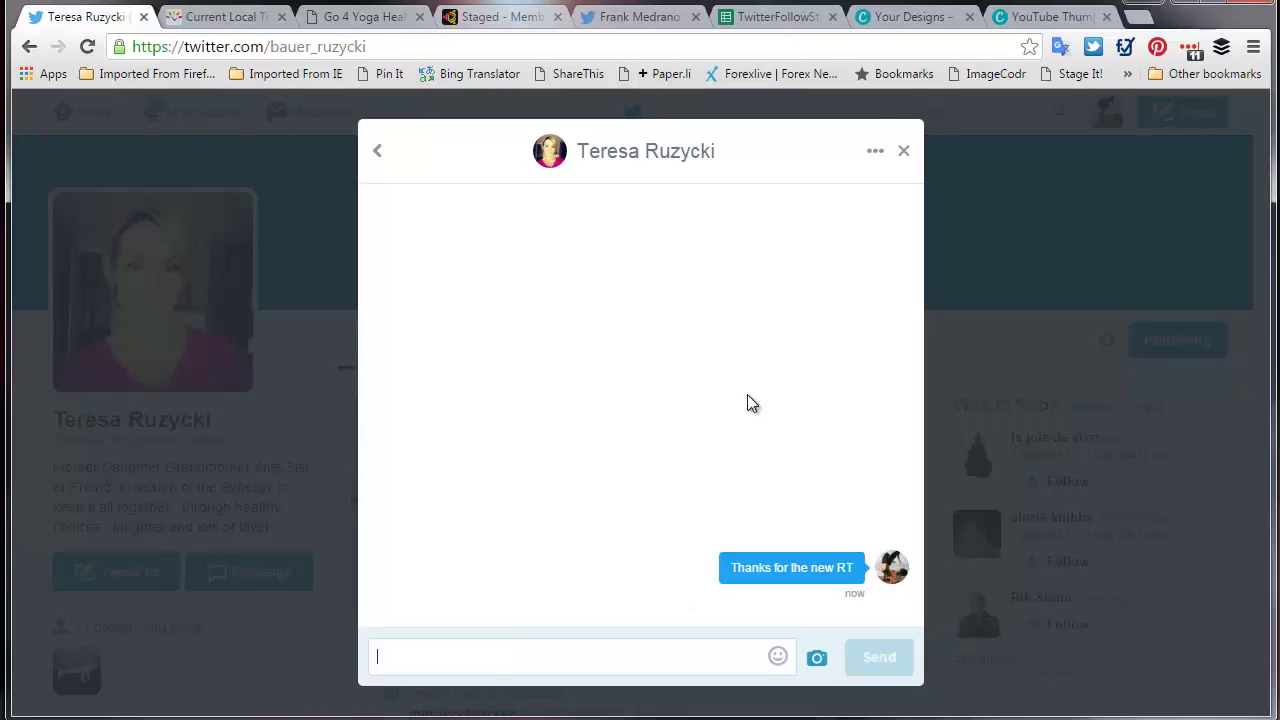
pyautogui.click(904, 153)
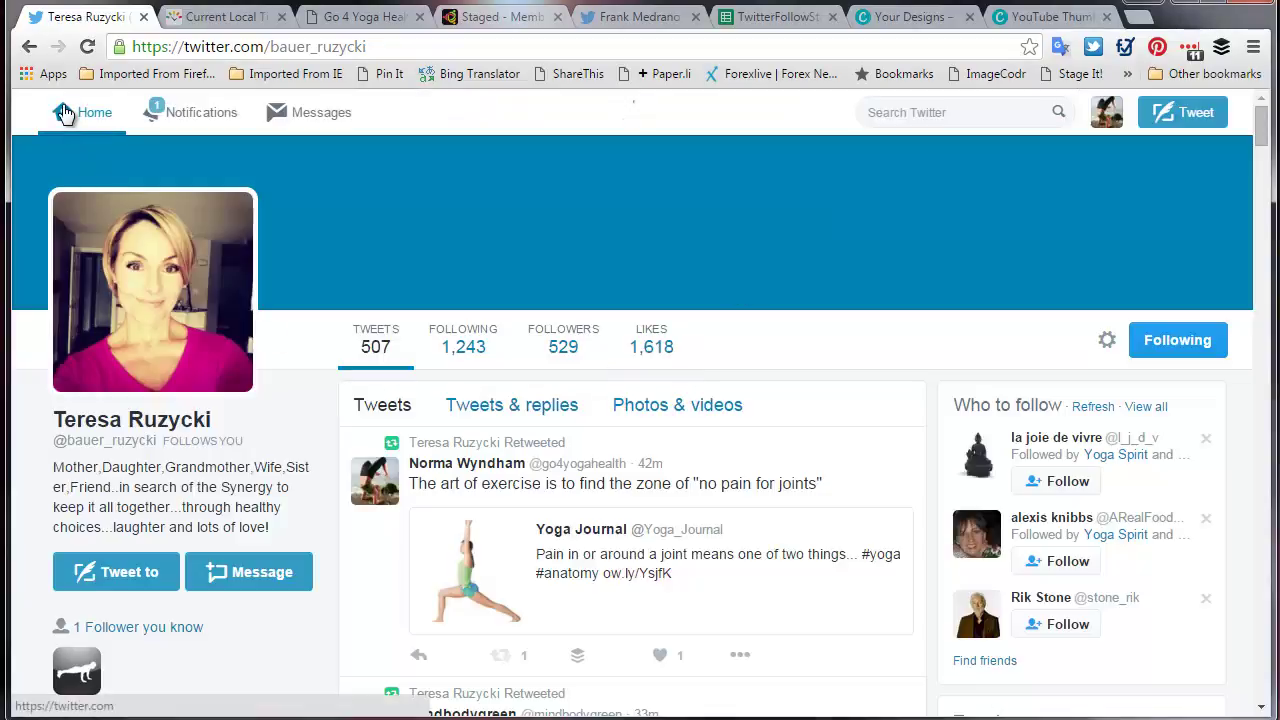
pyautogui.click(63, 113)
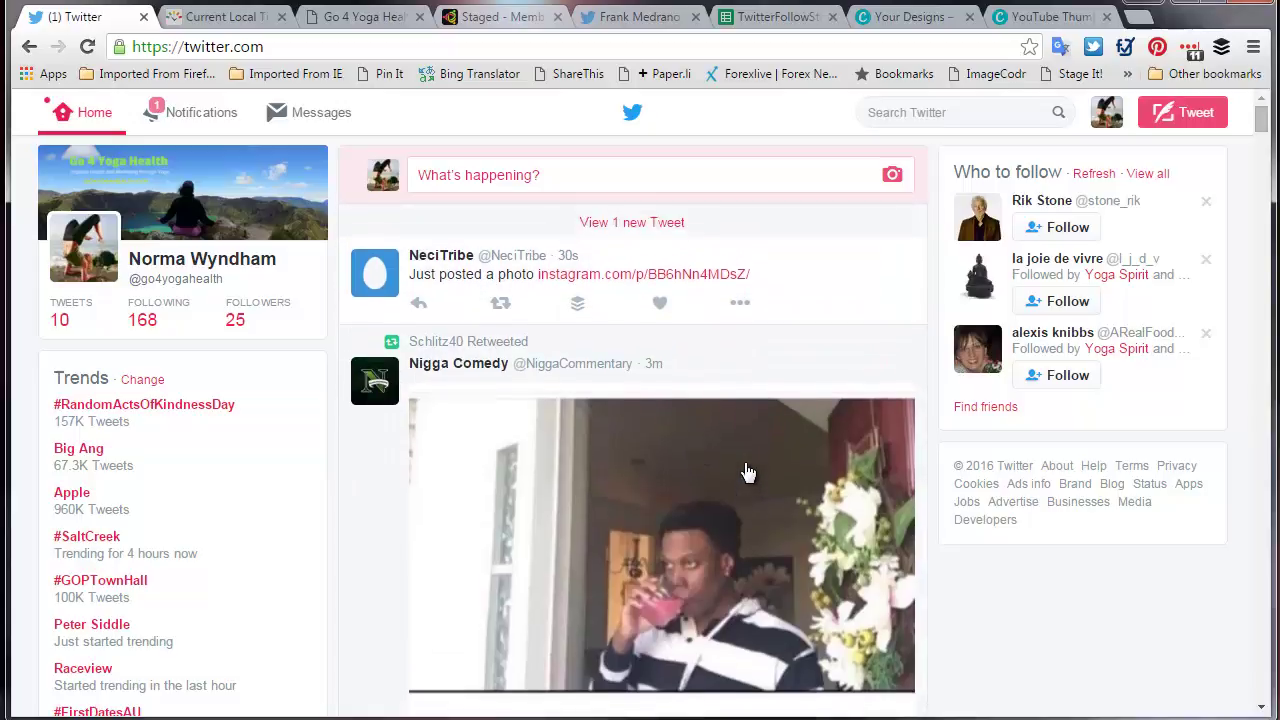
pyautogui.scroll(-2, 748, 472)
pyautogui.scroll(-3, 748, 472)
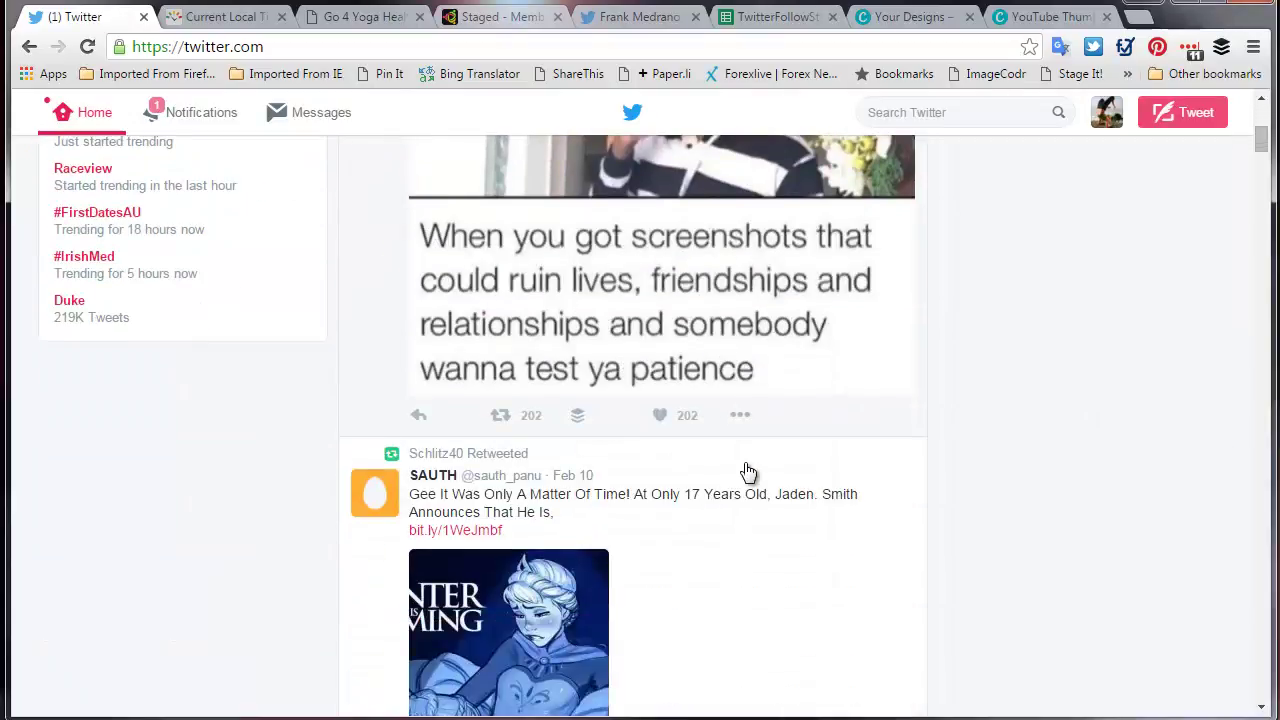
pyautogui.scroll(-1, 748, 472)
pyautogui.scroll(5, 748, 472)
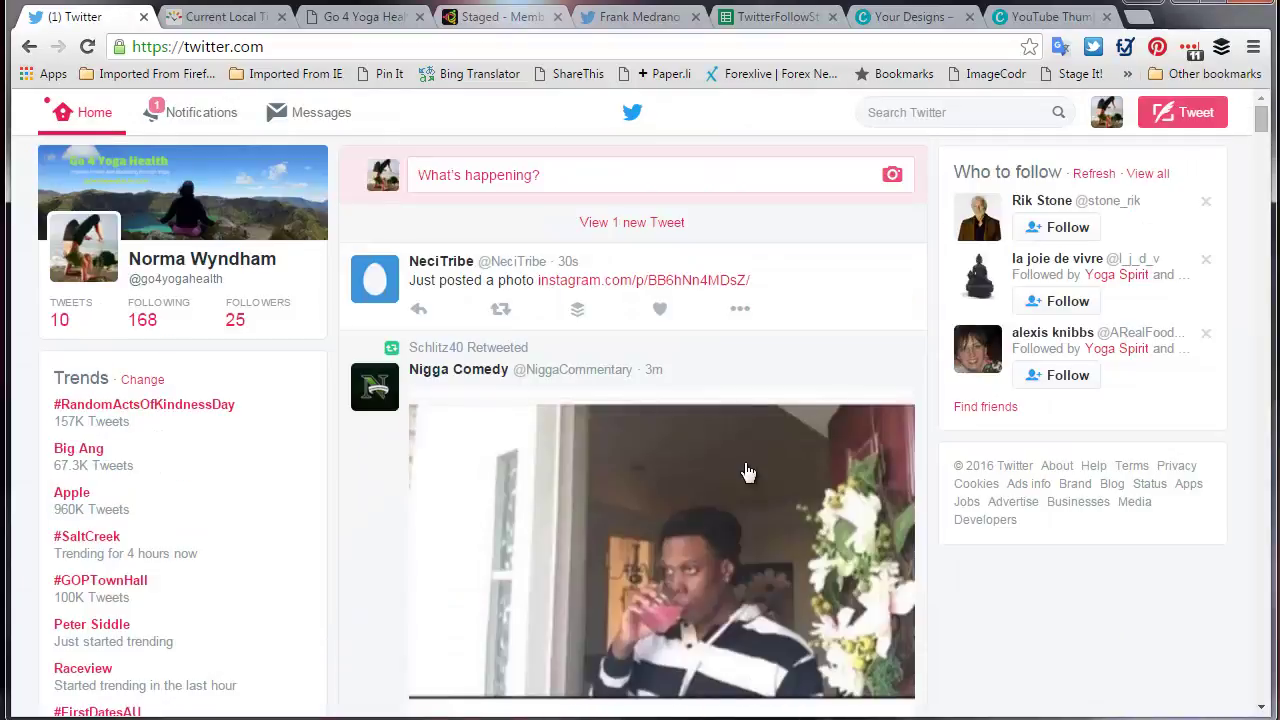
pyautogui.click(623, 222)
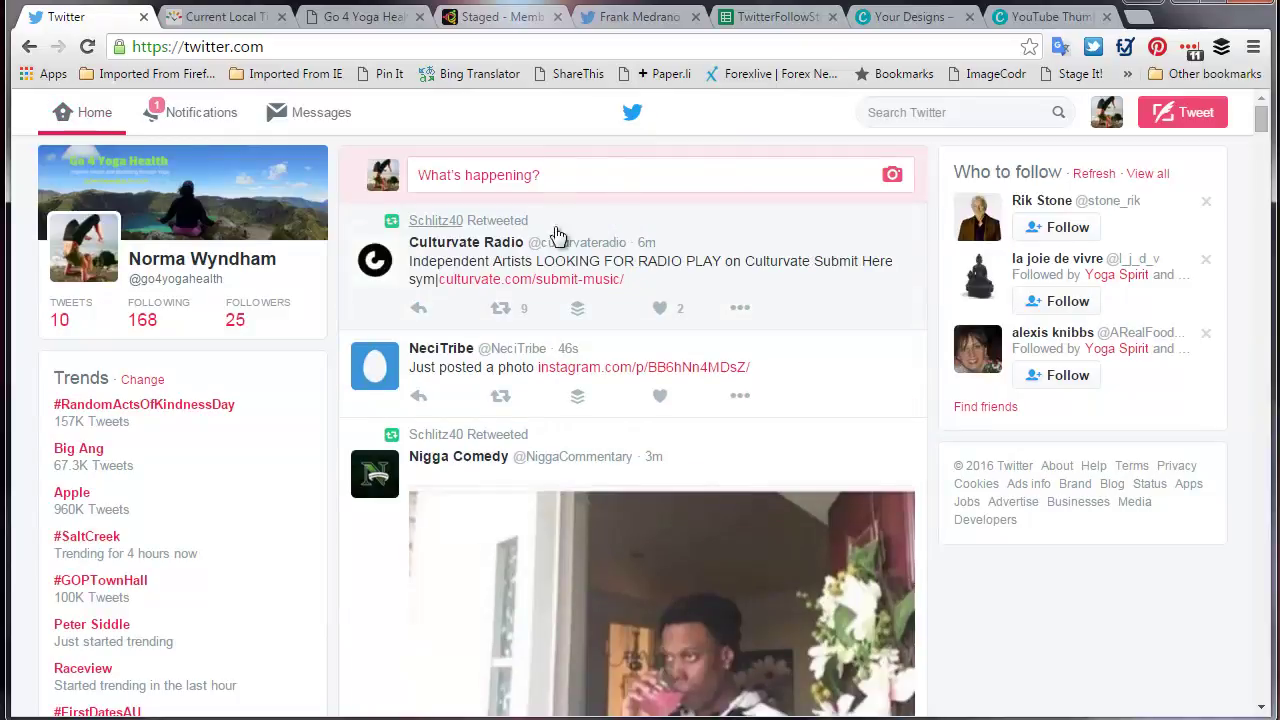